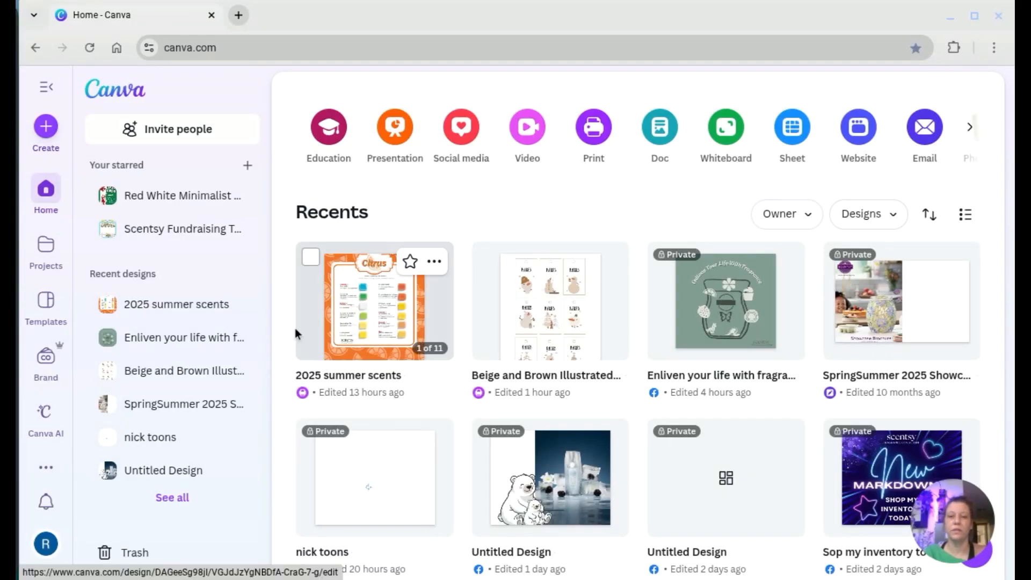
# Open the 2025 summer scents design from the recent designs
pyautogui.click(309, 323)
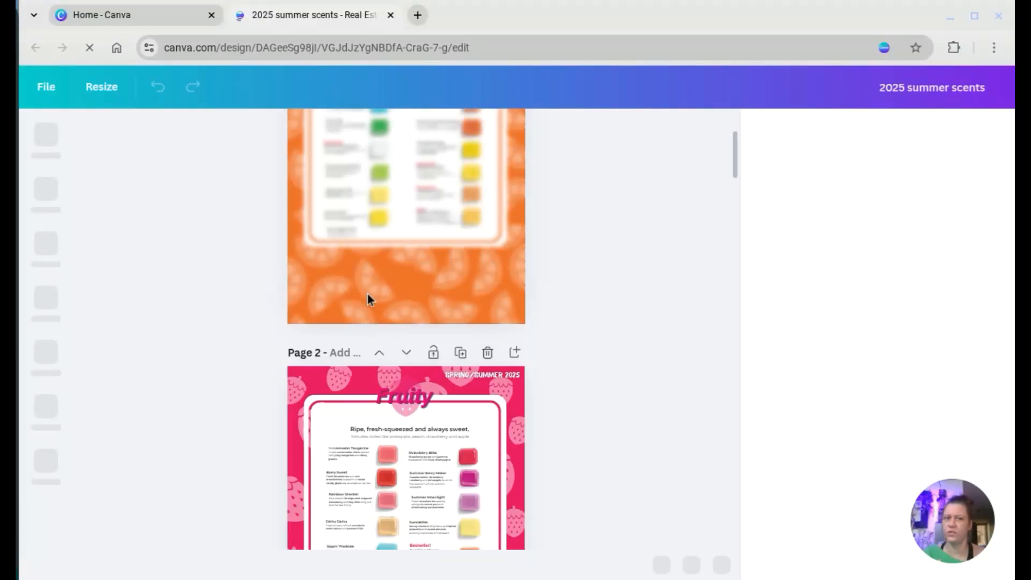
# Try recolouring the strawberry graphic in the upper corner of page 2 to teal, and undo the change
pyautogui.click(499, 392)
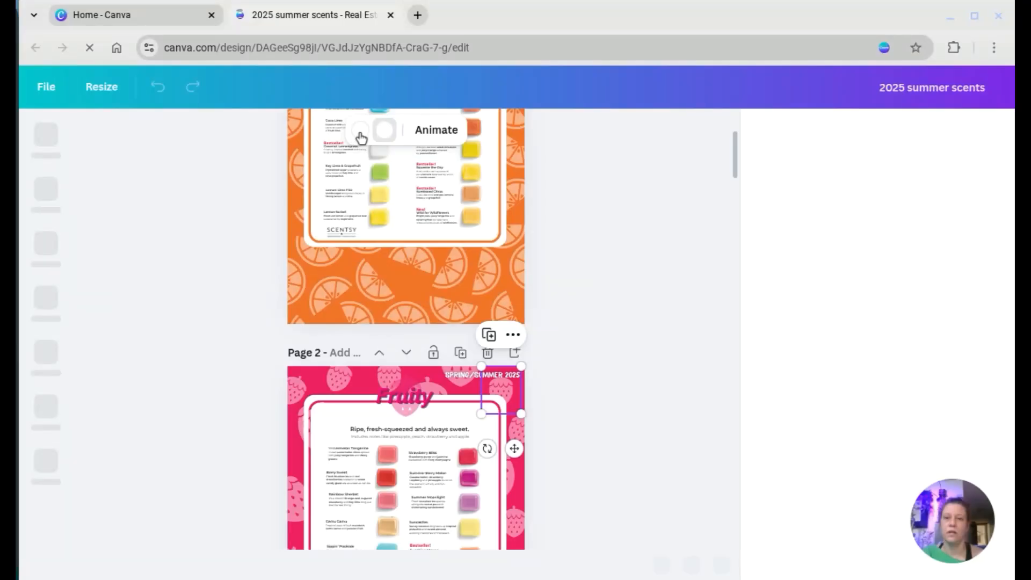
pyautogui.click(360, 132)
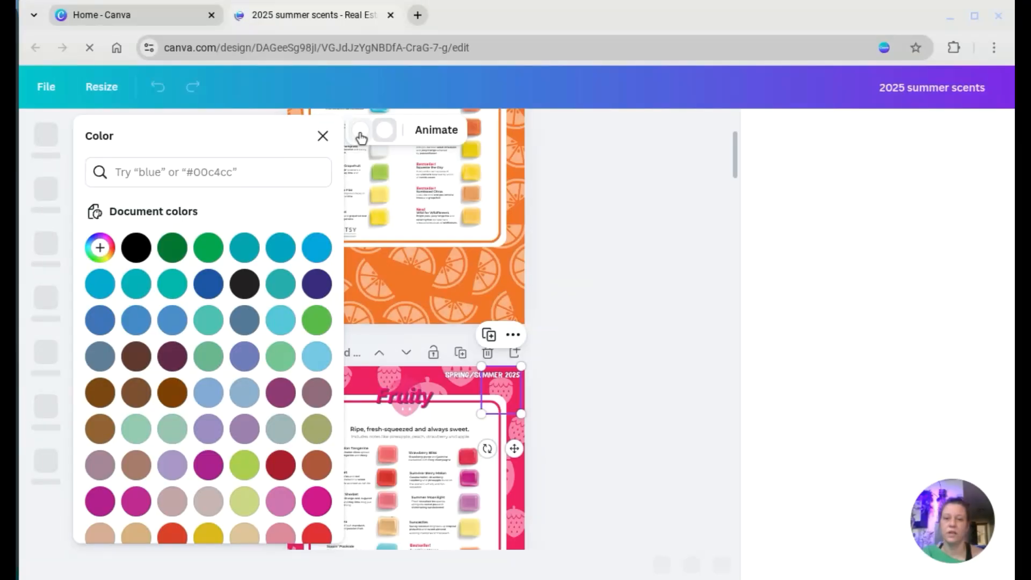
pyautogui.click(284, 249)
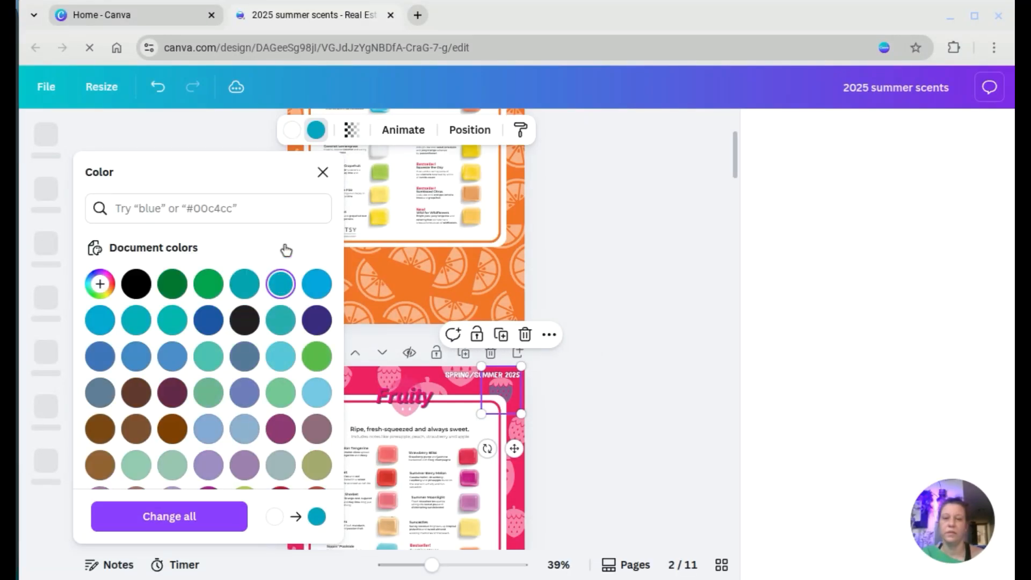
pyautogui.hotkey('ctrl', 'z')
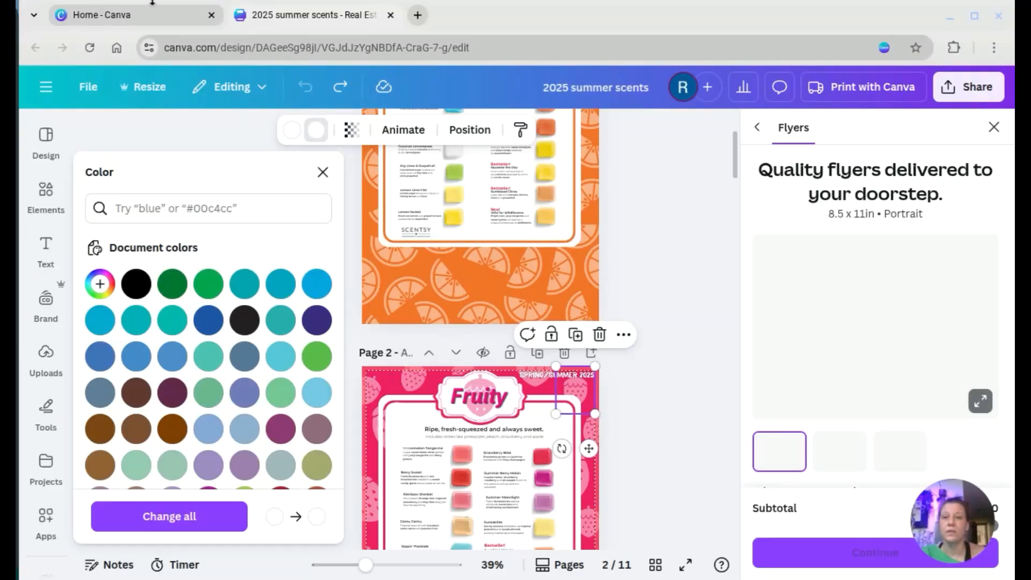
# Return to the Canva home page and create a new blank Facebook Video design
pyautogui.click(150, 15)
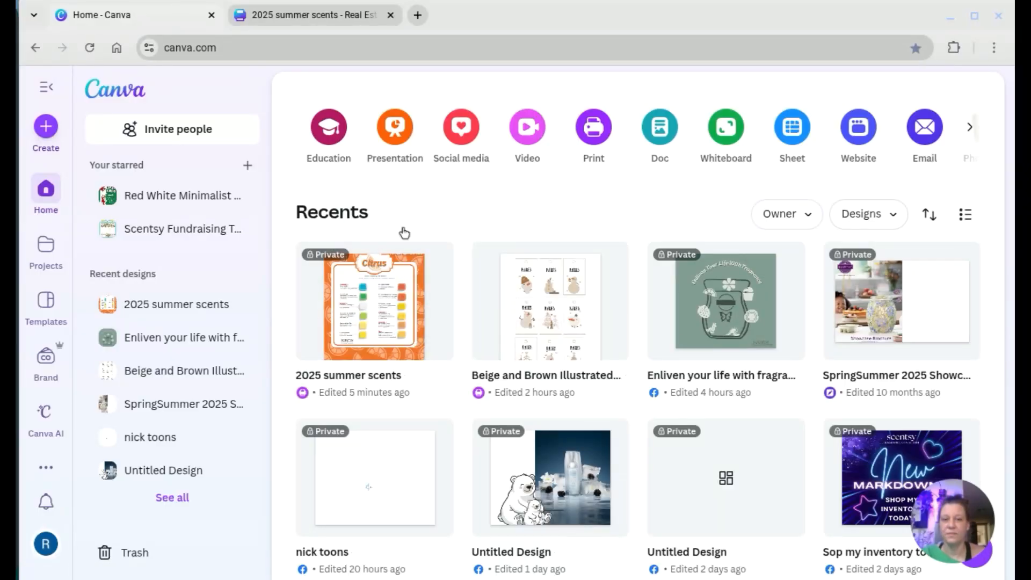
pyautogui.click(536, 132)
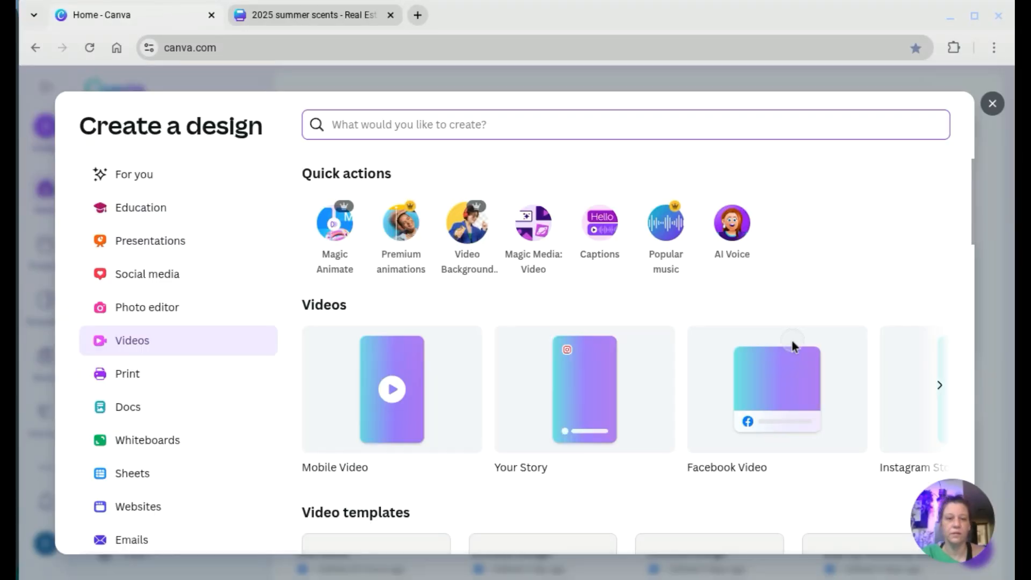
pyautogui.click(791, 343)
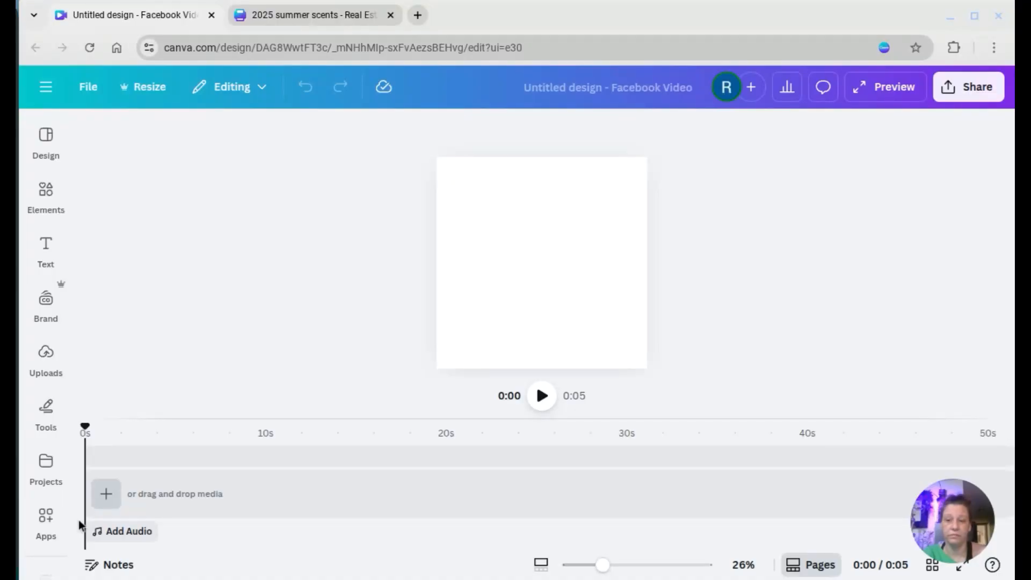
# Add a blank clip to the video timeline, extend it to 43.0 s and return the playhead to the start
pyautogui.click(105, 495)
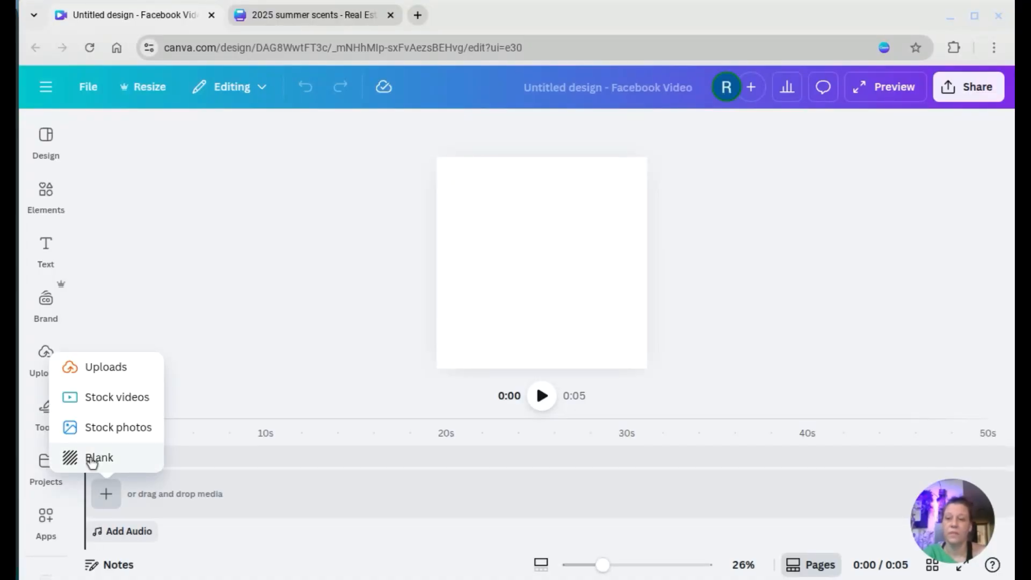
pyautogui.click(92, 459)
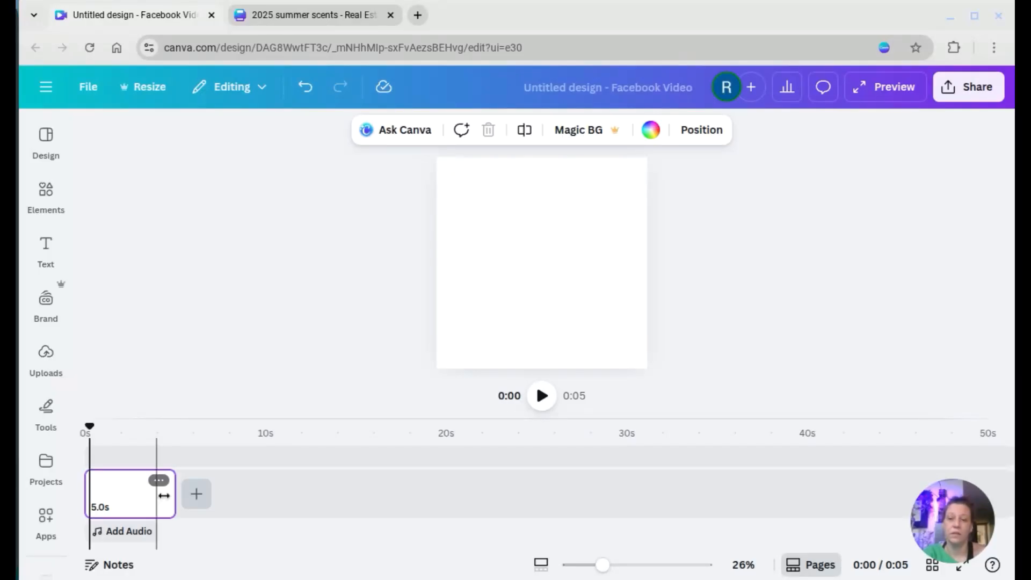
pyautogui.moveTo(173, 495); pyautogui.dragTo(862, 505)
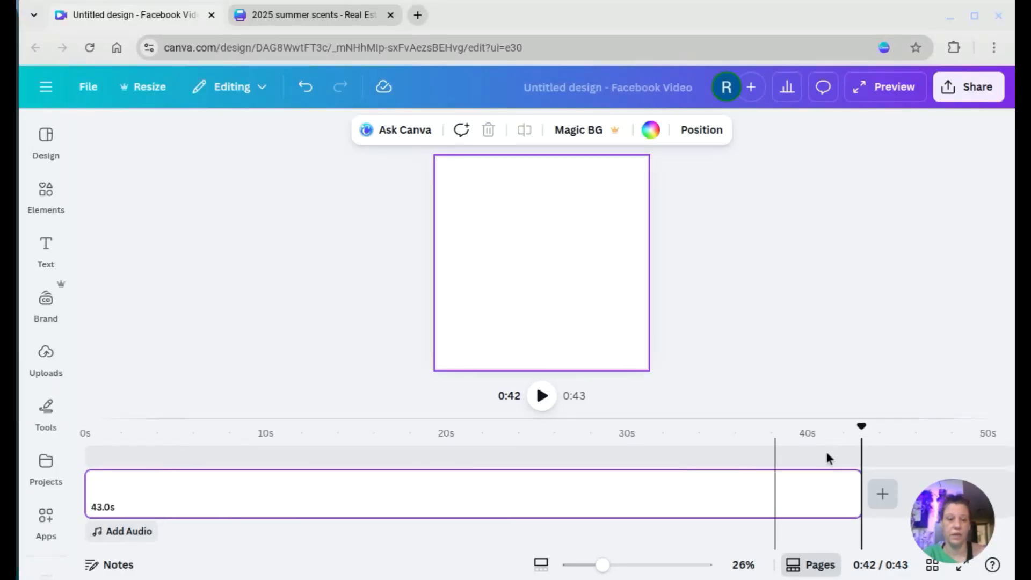
pyautogui.moveTo(863, 430); pyautogui.dragTo(751, 439)
pyautogui.moveTo(726, 436); pyautogui.dragTo(68, 460)
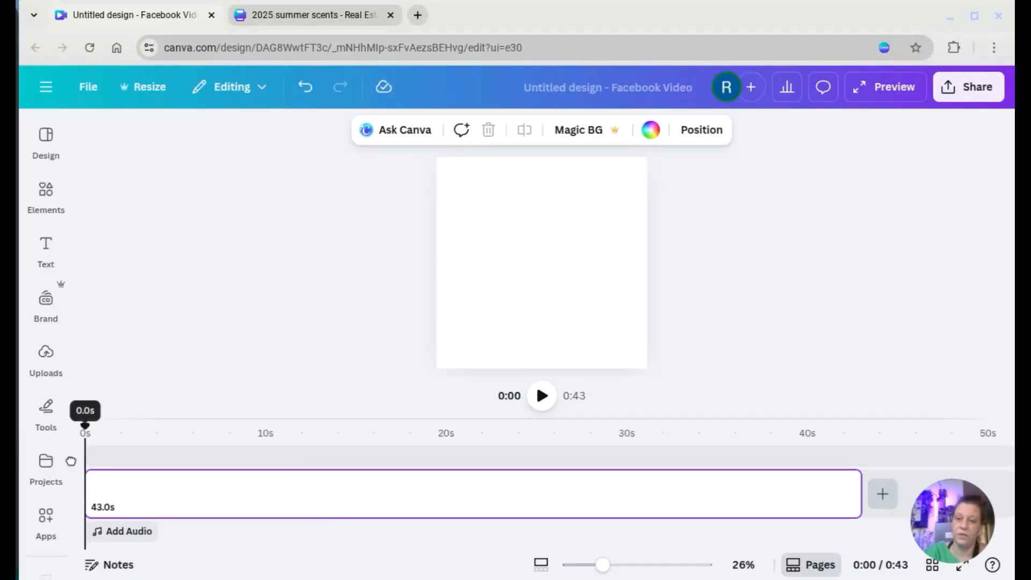
# Set the blank clip's background to the sage green from the Brand Kit palette
pyautogui.click(650, 131)
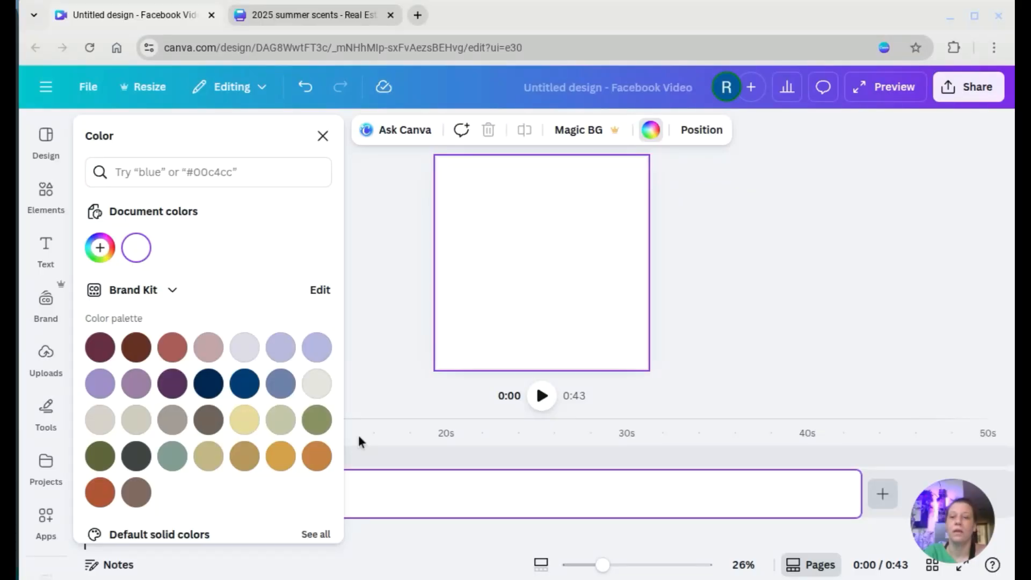
pyautogui.click(171, 456)
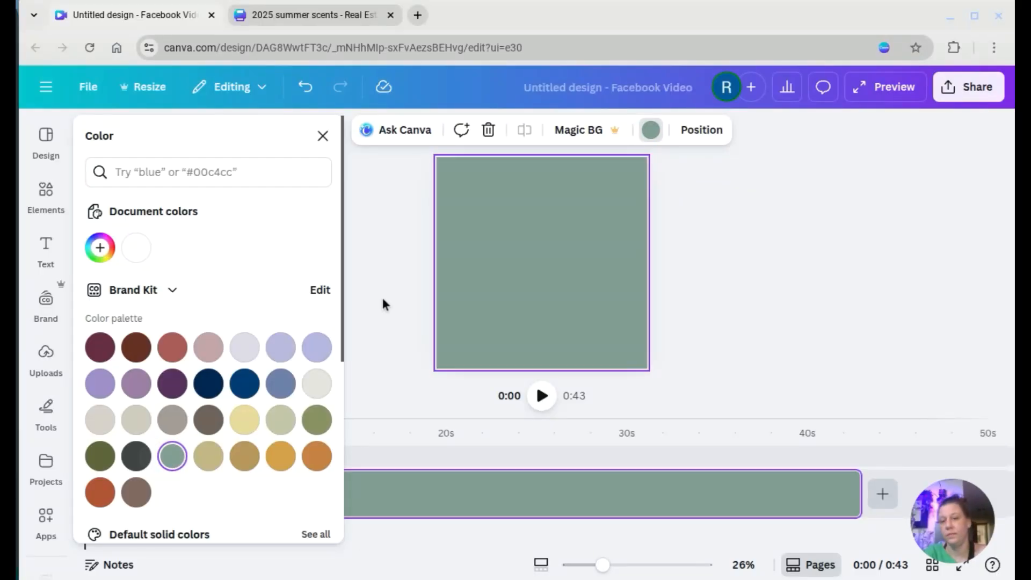
pyautogui.press('Escape')
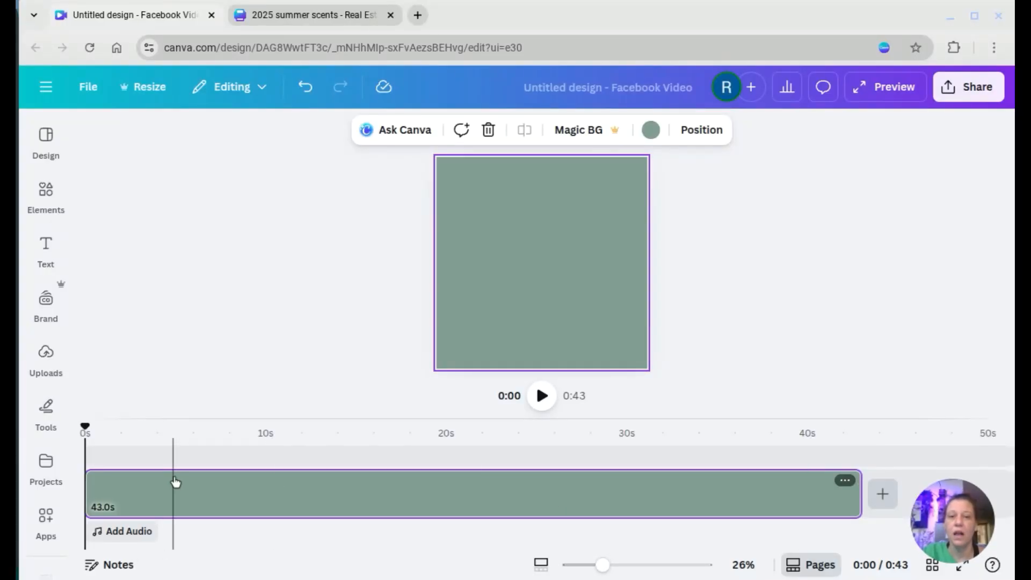
# Switch to the 2025 summer scents design and copy the citrus slice graphic near the lower edge of page 1
pyautogui.click(299, 17)
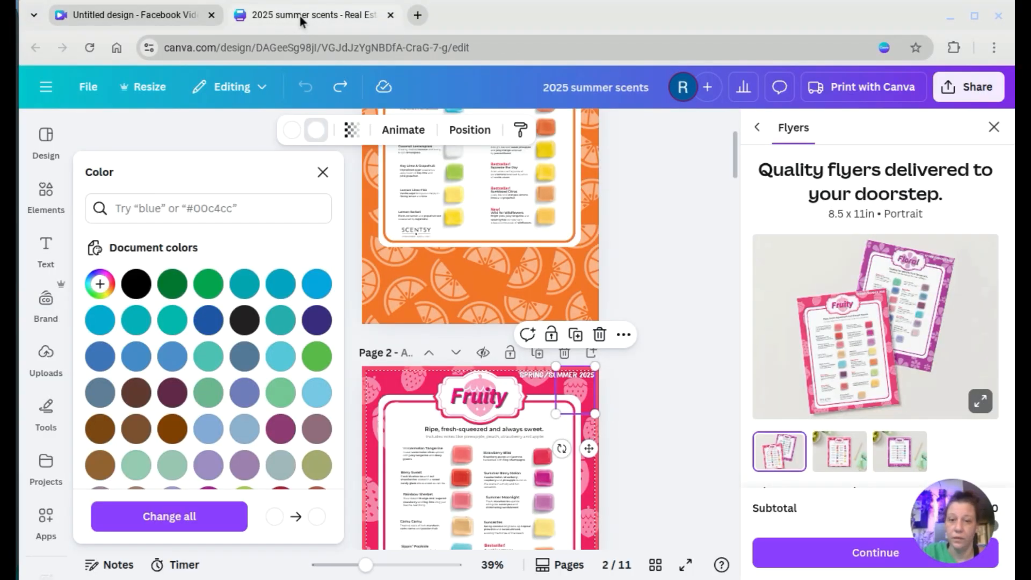
pyautogui.click(454, 294)
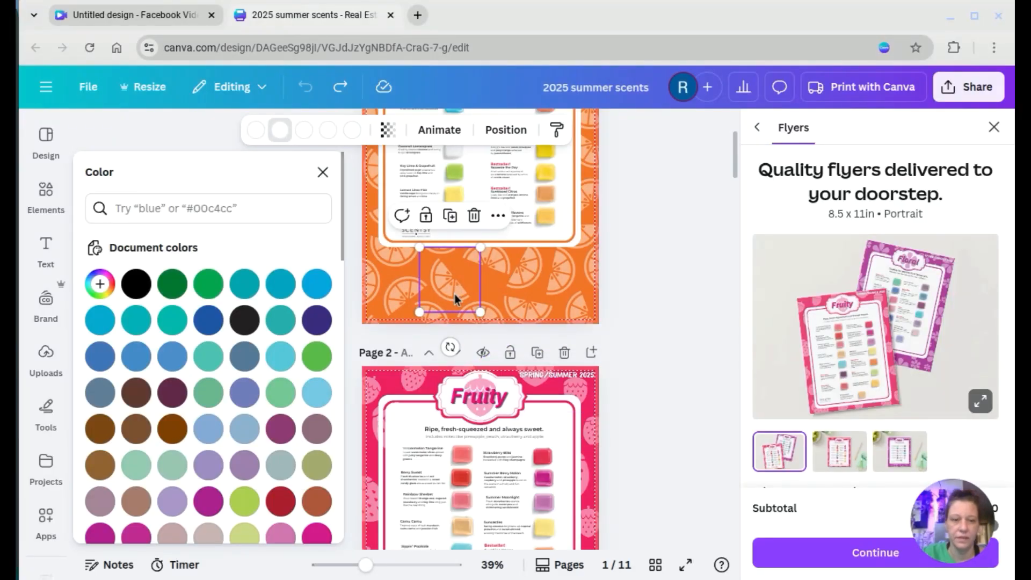
pyautogui.click(323, 172)
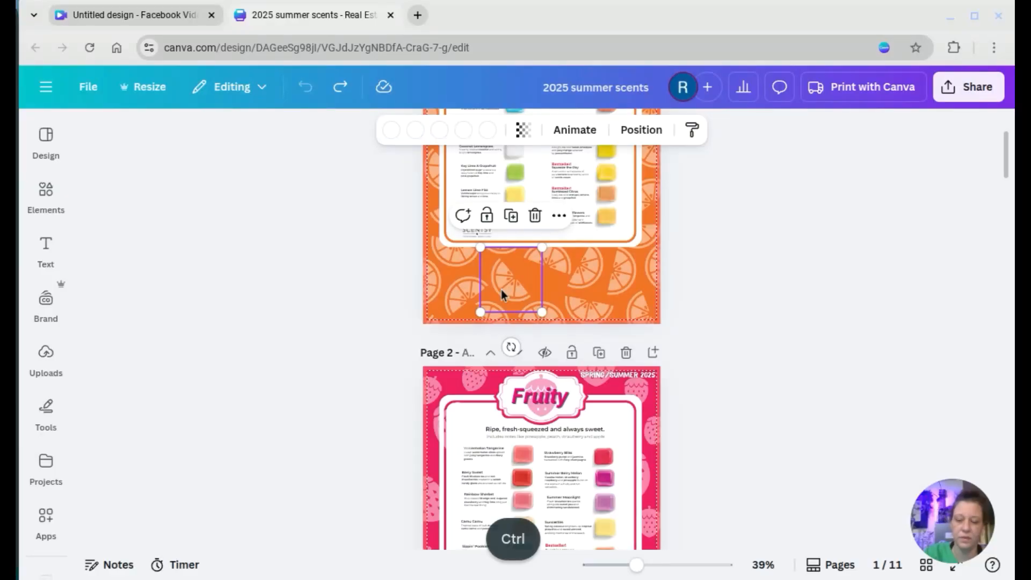
pyautogui.hotkey('ctrl', 'c')
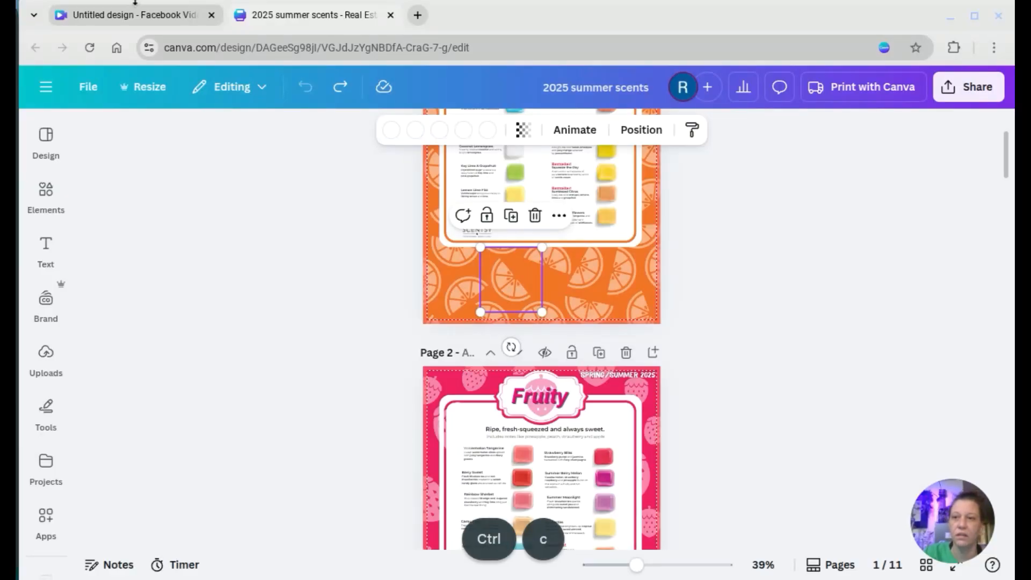
pyautogui.click(159, 15)
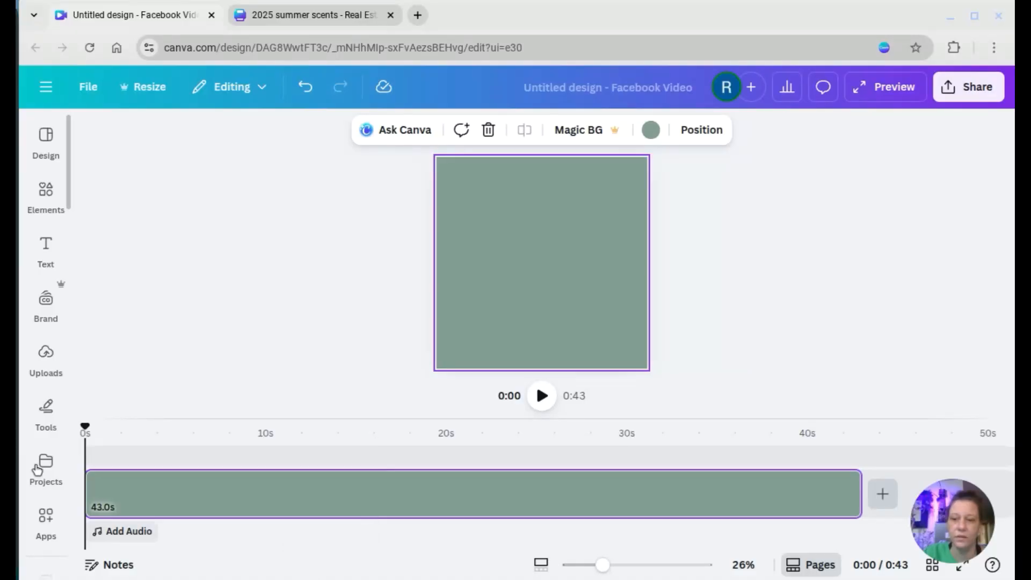
pyautogui.click(505, 305)
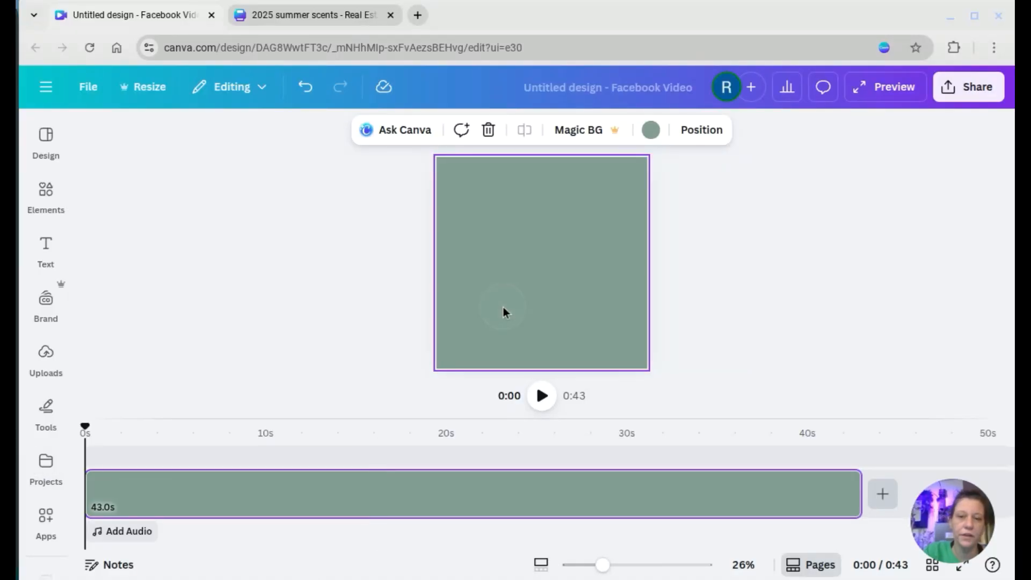
pyautogui.click(589, 200)
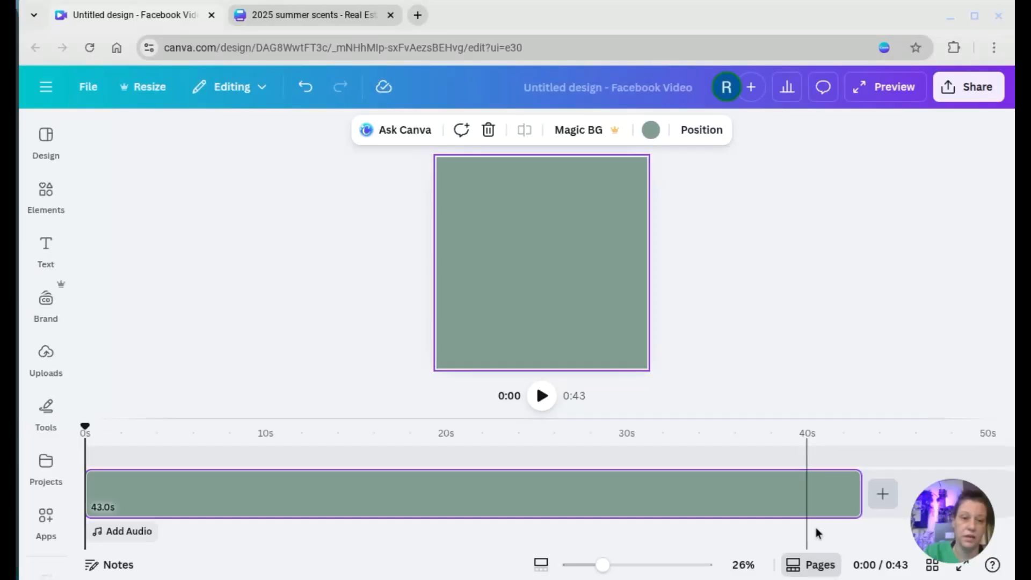
pyautogui.click(471, 284)
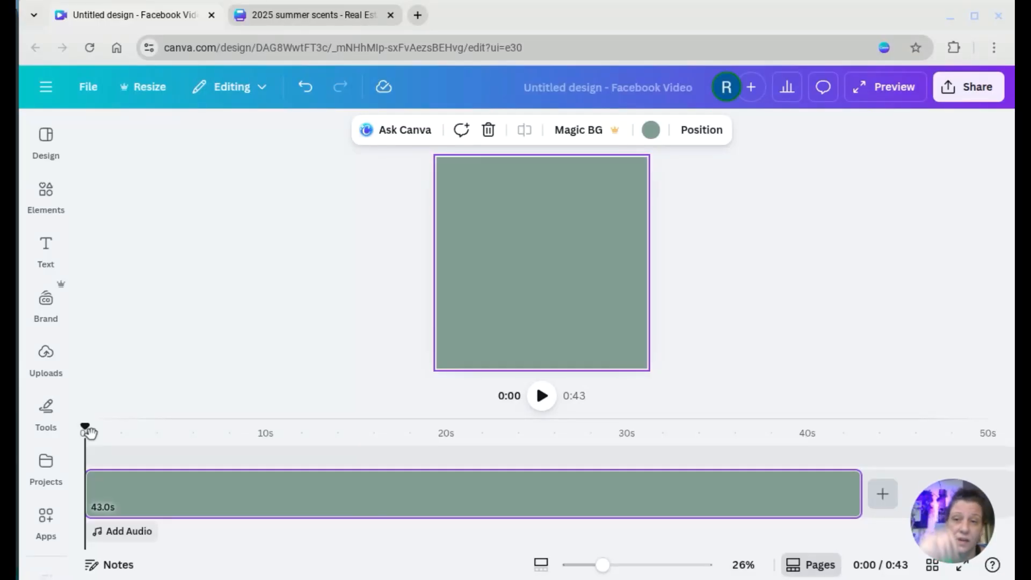
# Copy the citrus slice from the 2025 summer scents design again and paste it onto the green Facebook video page
pyautogui.click(329, 12)
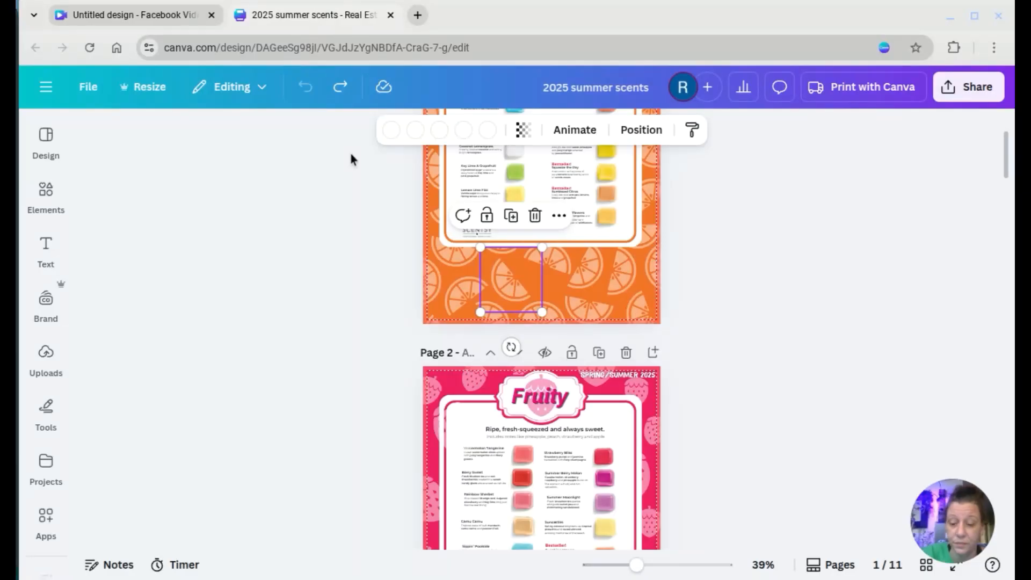
pyautogui.hotkey('ctrl', 'c')
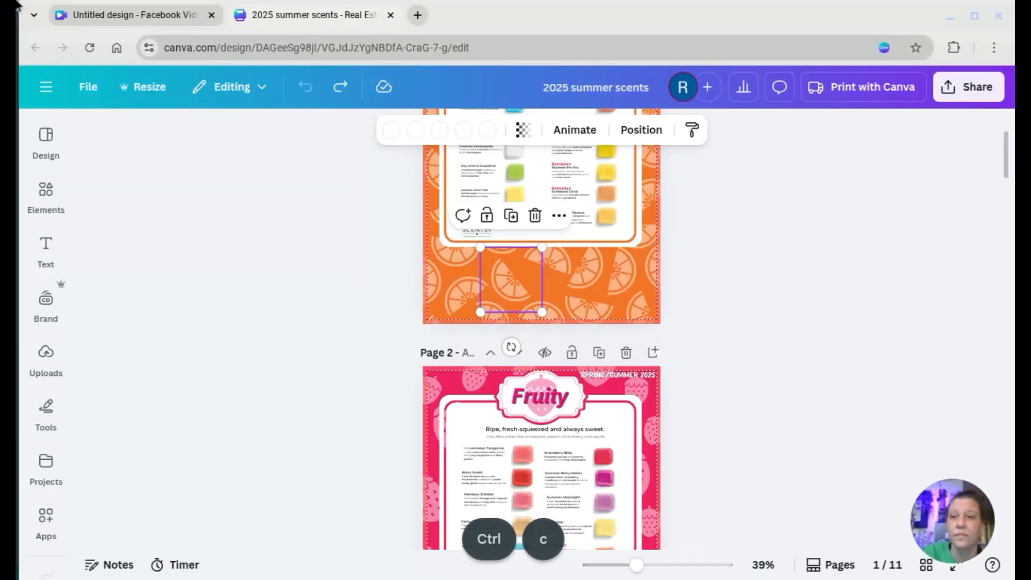
pyautogui.click(134, 14)
pyautogui.click(583, 222)
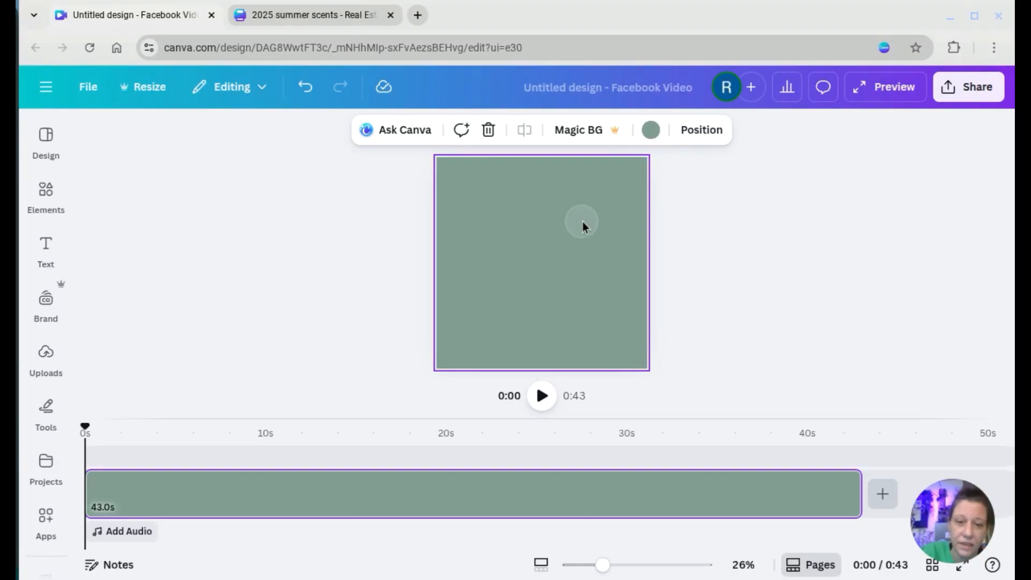
pyautogui.press('ctrl')
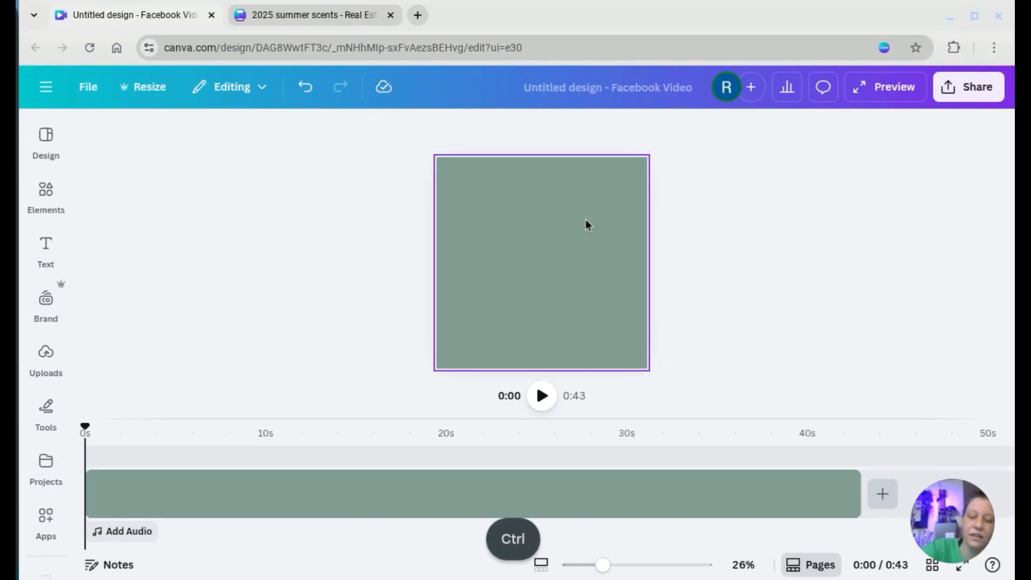
pyautogui.hotkey('ctrl', 'v')
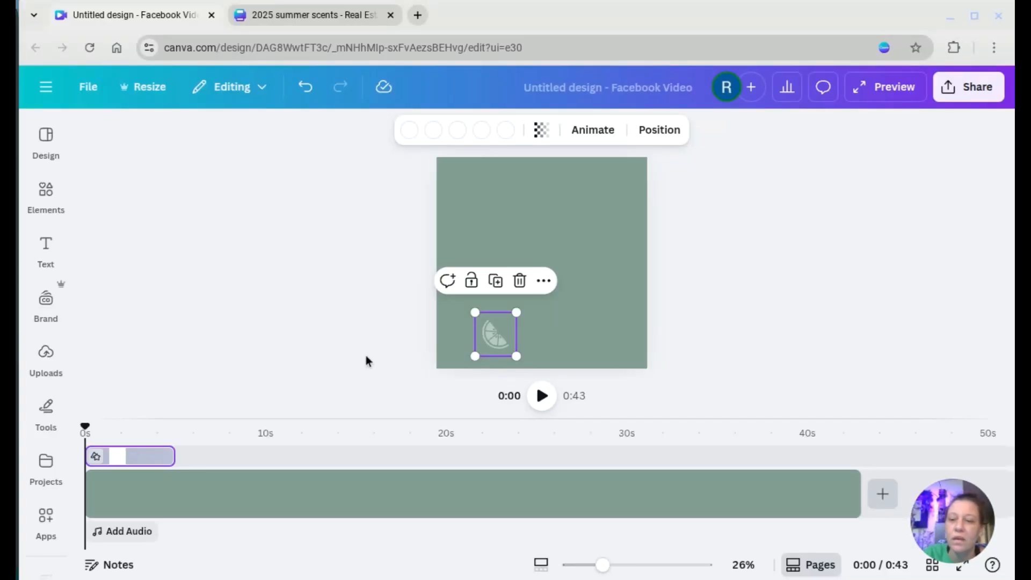
# Copy a strawberry graphic from the border of the Fruity page in 2025 summer scents and paste it into the Facebook video
pyautogui.click(318, 16)
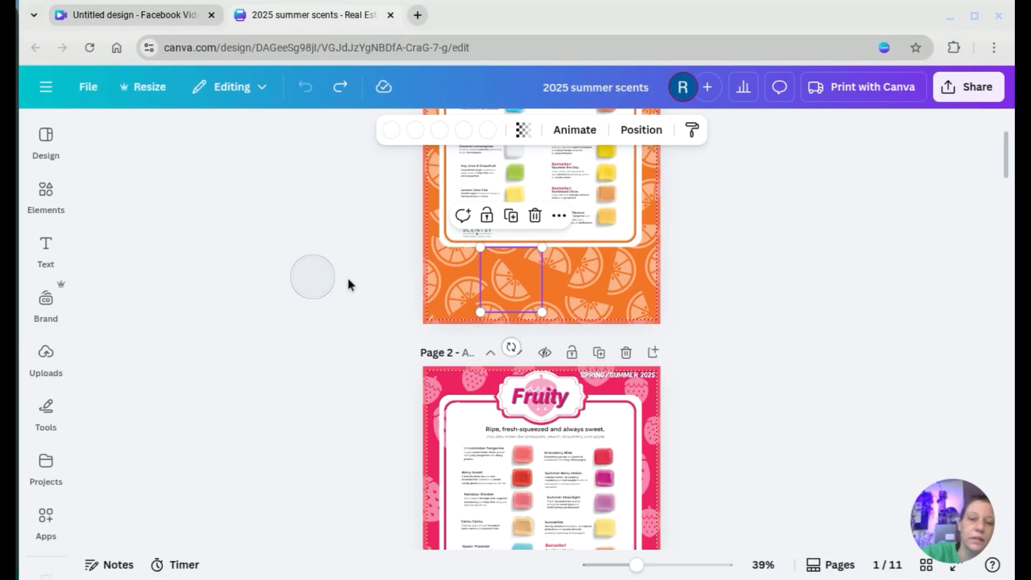
pyautogui.scroll(-3, 348, 279)
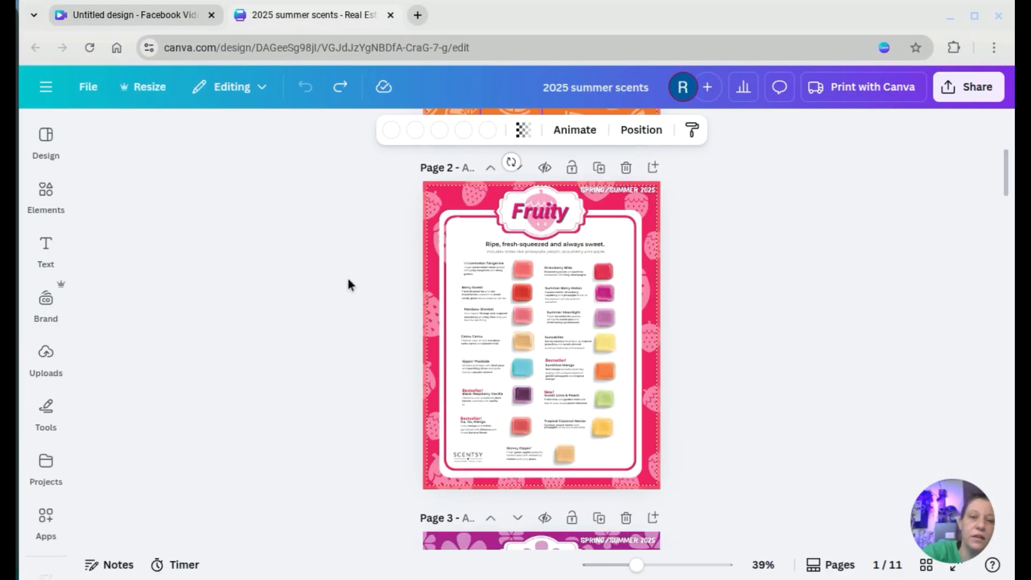
pyautogui.scroll(-1, 347, 279)
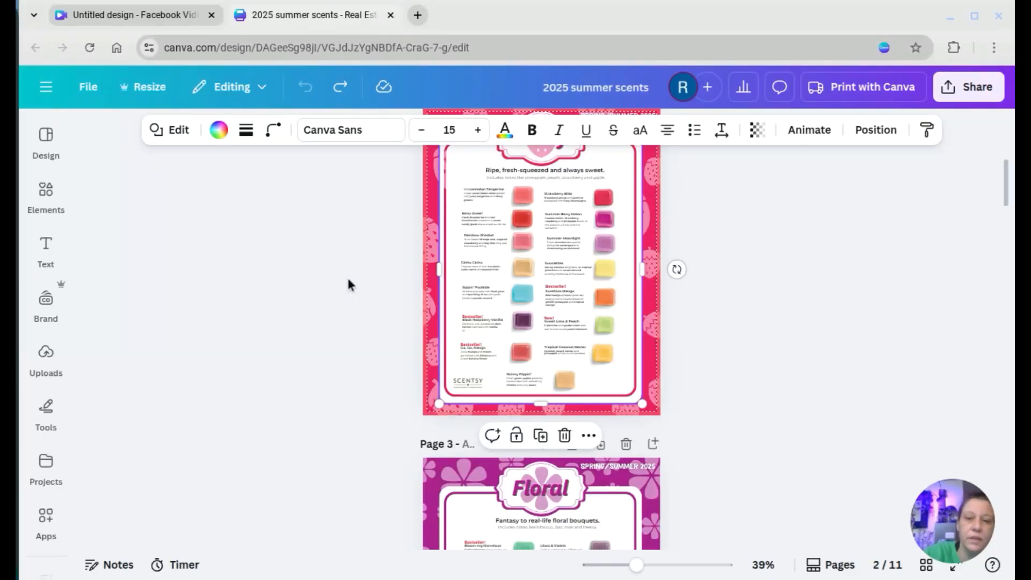
pyautogui.click(428, 316)
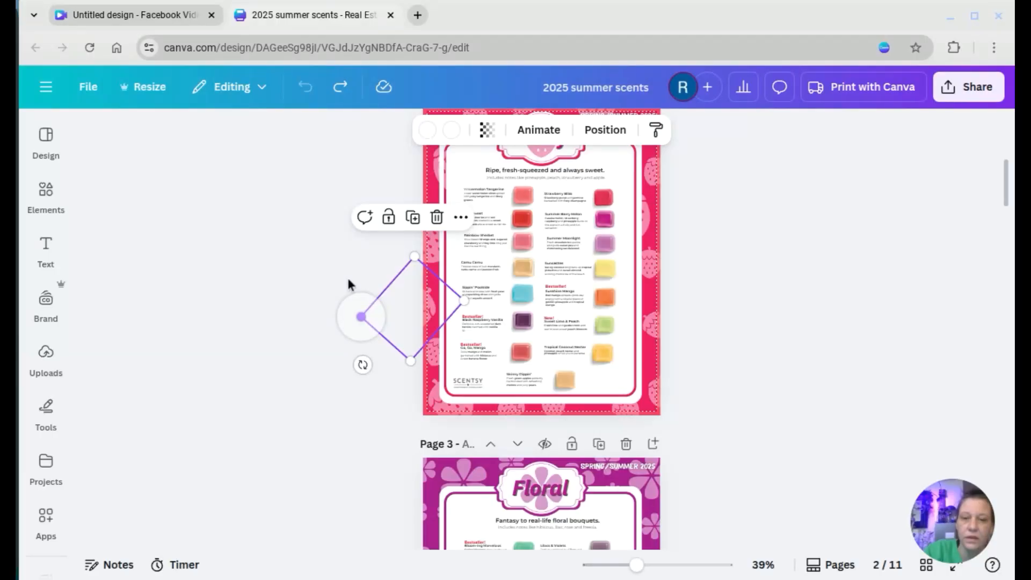
pyautogui.click(177, 10)
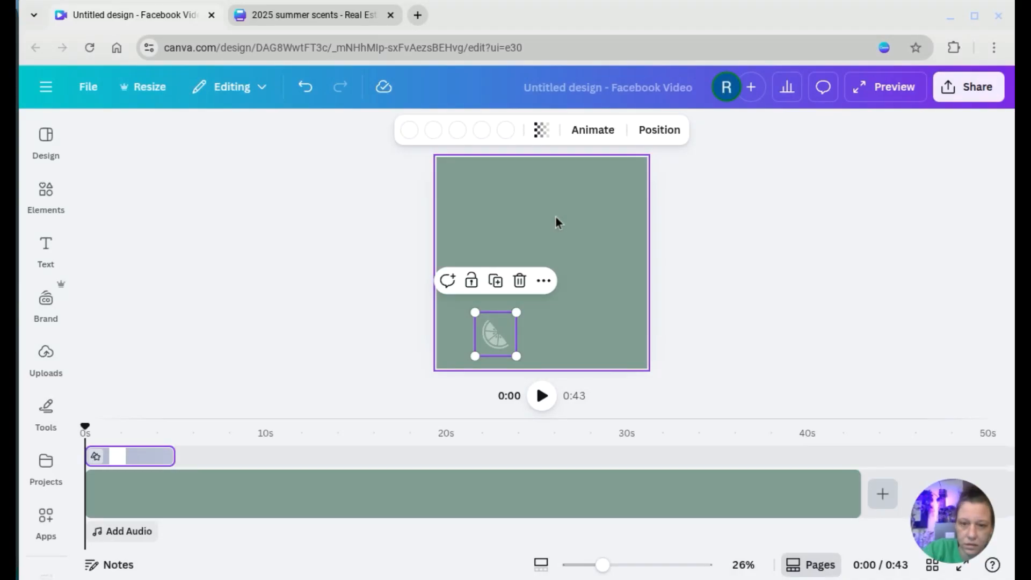
pyautogui.hotkey('ctrl', 'v')
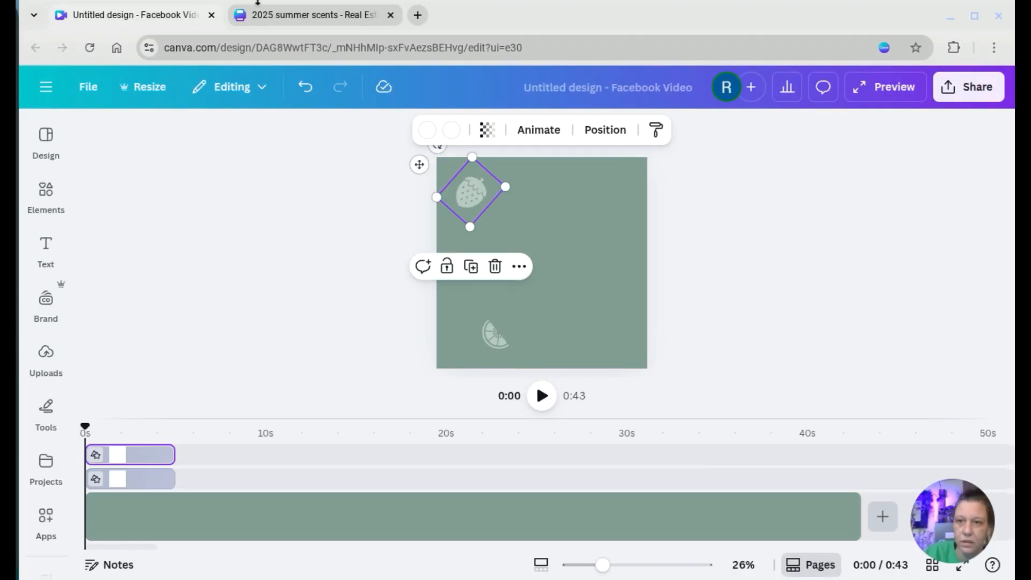
# Copy a flower graphic from the lower border of the Floral page in 2025 summer scents and paste it into the Facebook video, right of the strawberry
pyautogui.click(311, 12)
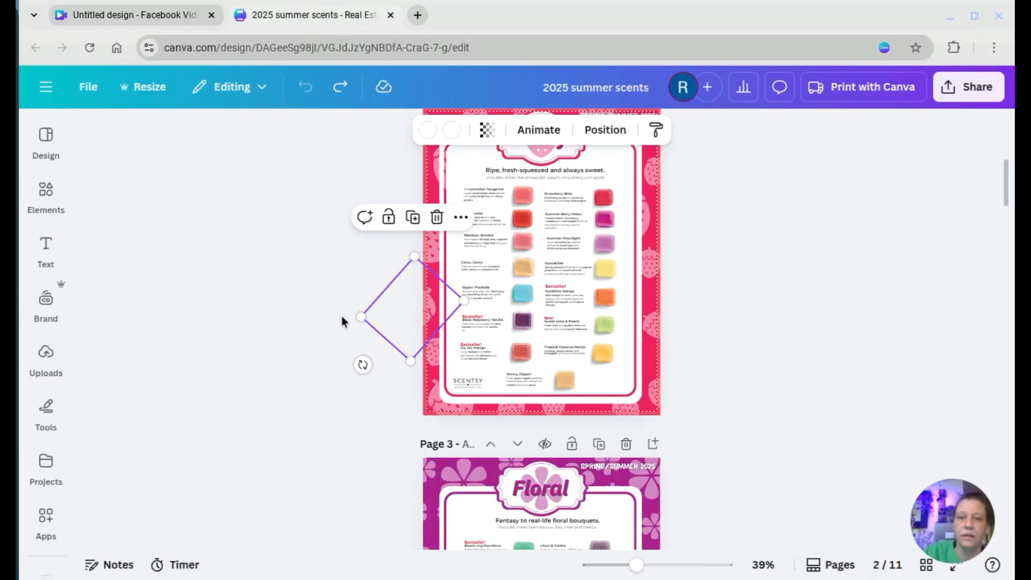
pyautogui.scroll(-3, 340, 311)
pyautogui.scroll(-3, 341, 316)
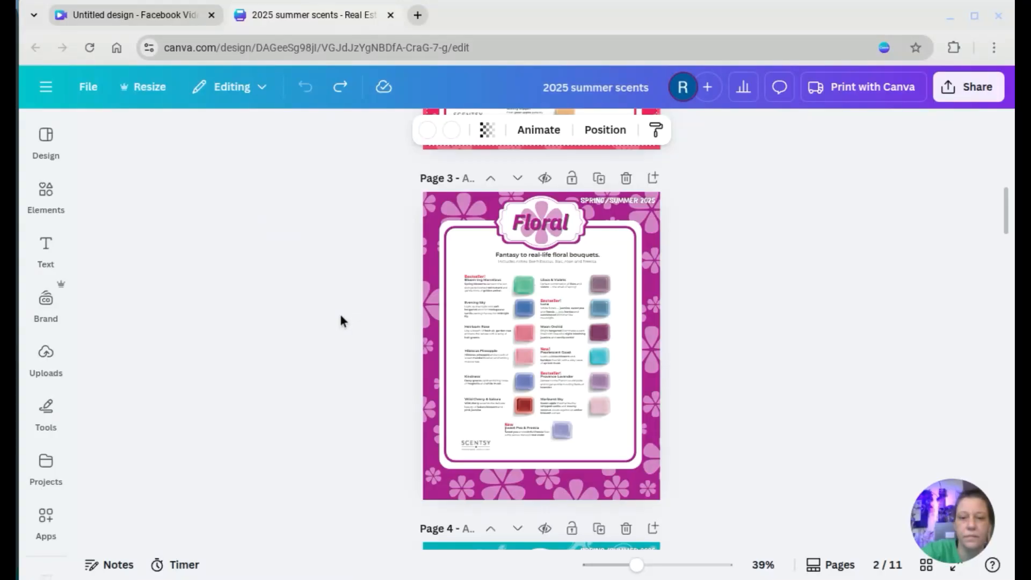
pyautogui.press('Tab')
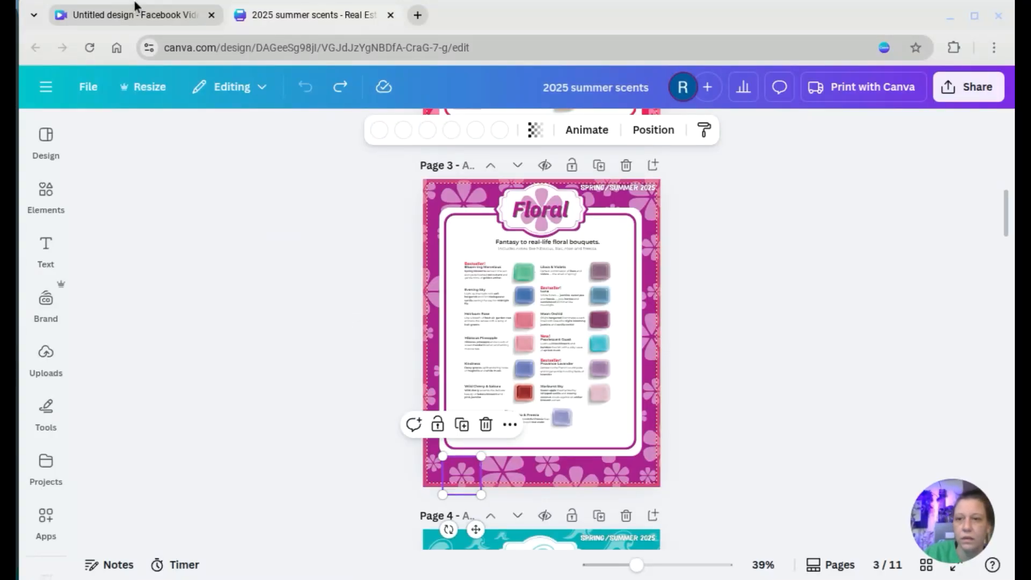
pyautogui.click(164, 18)
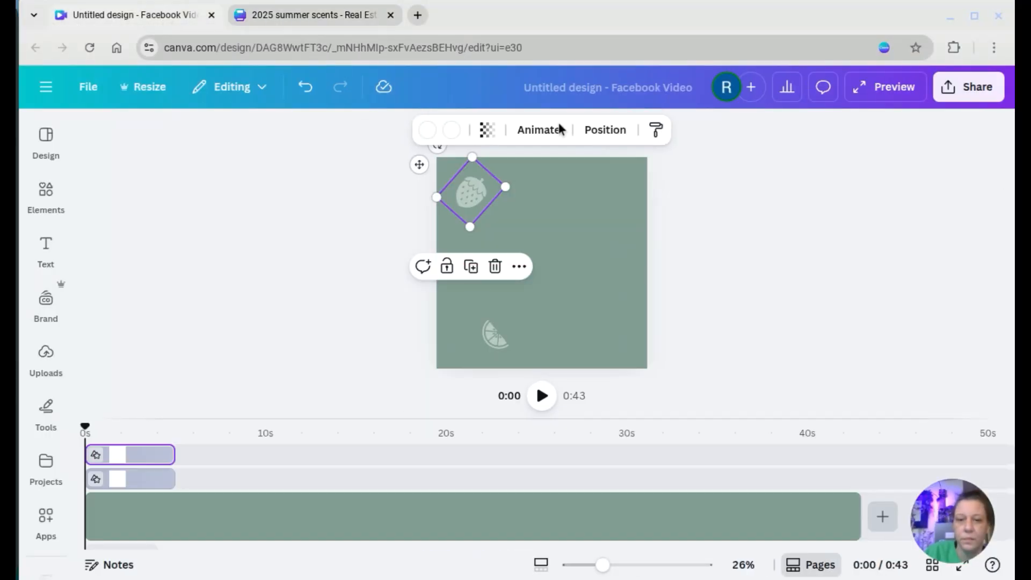
pyautogui.click(520, 267)
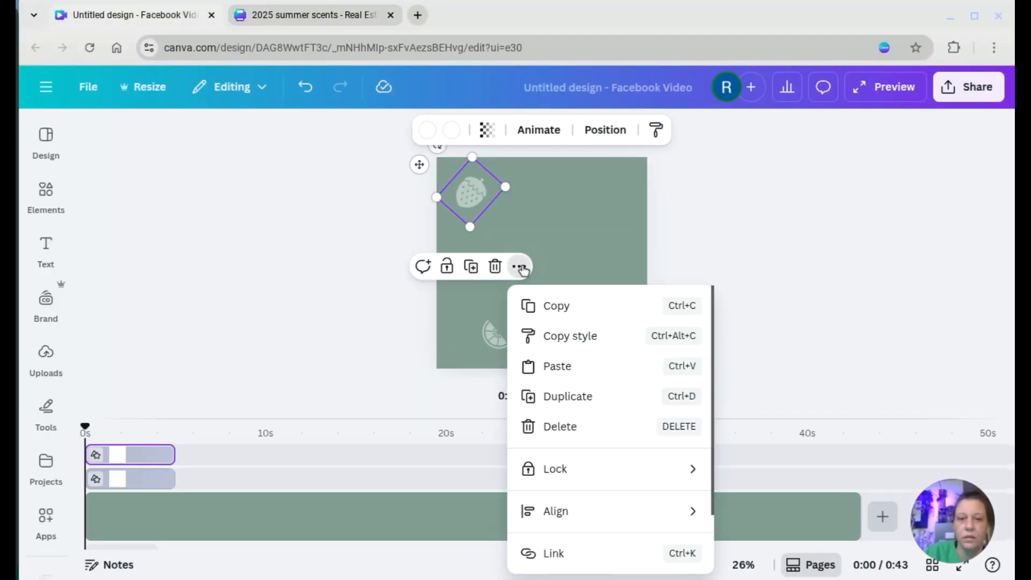
pyautogui.click(551, 236)
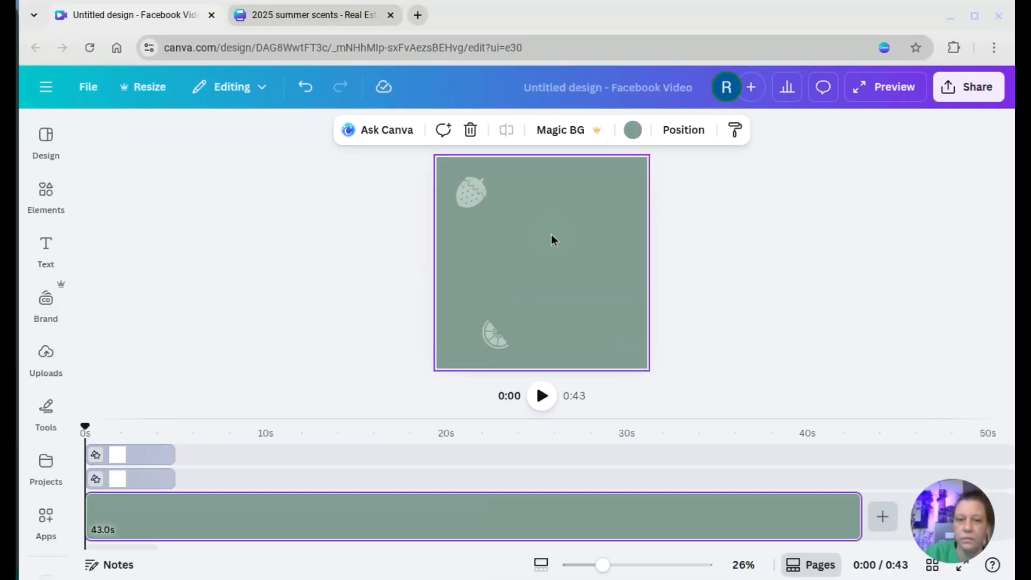
pyautogui.hotkey('ctrl', 'v')
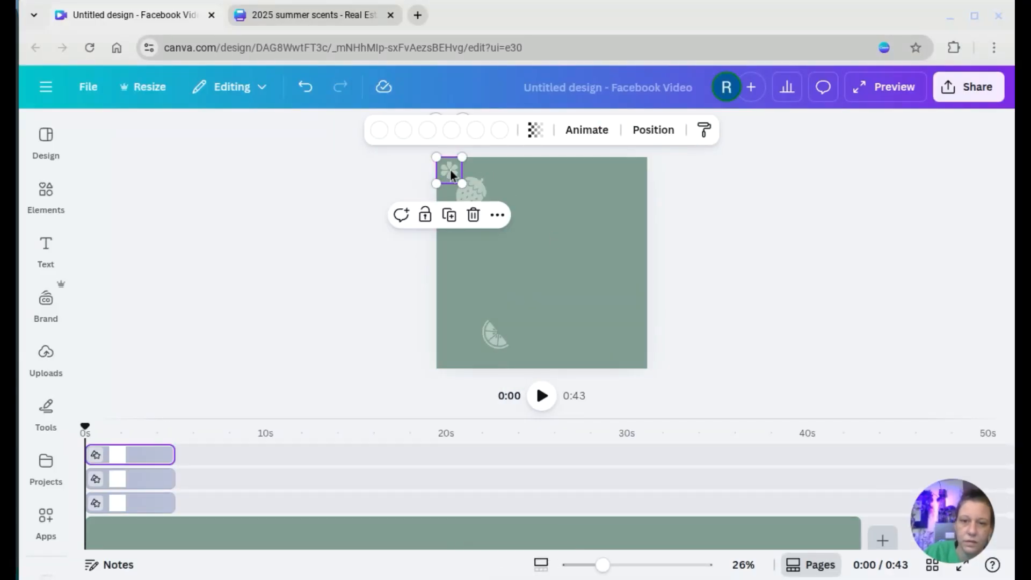
pyautogui.moveTo(450, 170); pyautogui.dragTo(557, 215)
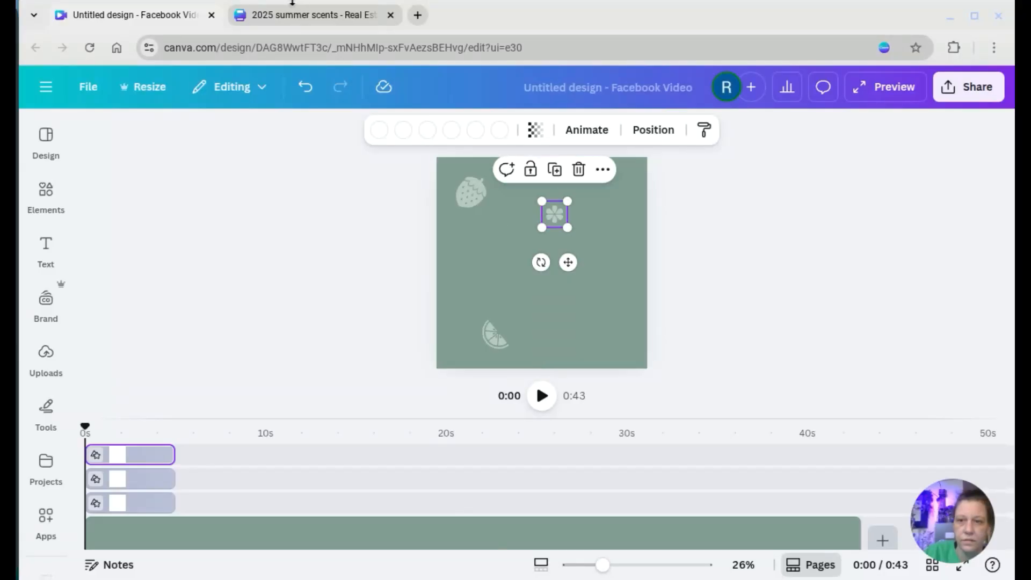
# Switch to the 2025 summer scents design and select the wave graphic at the upper-left corner of the Fresh page
pyautogui.click(300, 15)
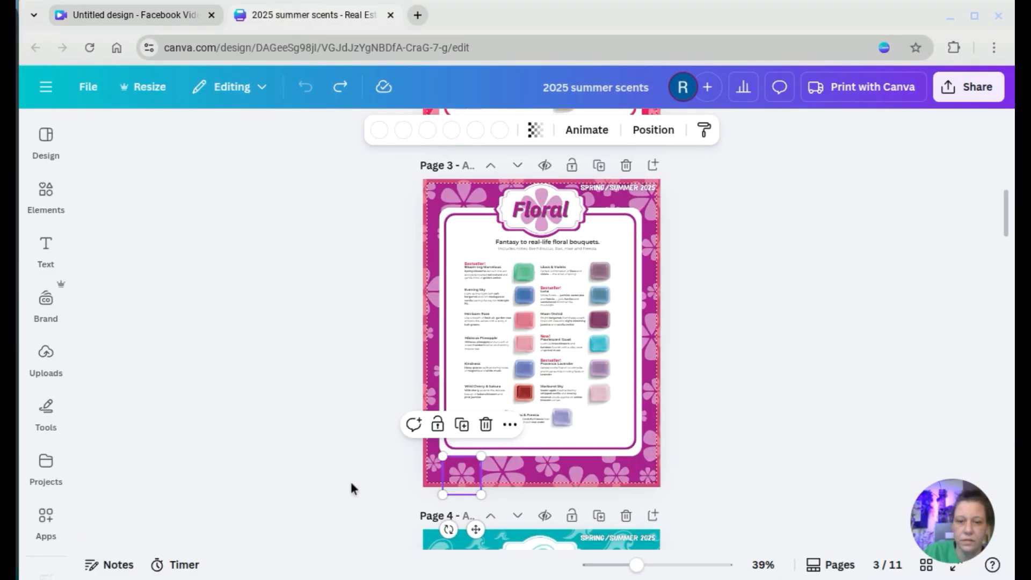
pyautogui.scroll(-5, 350, 479)
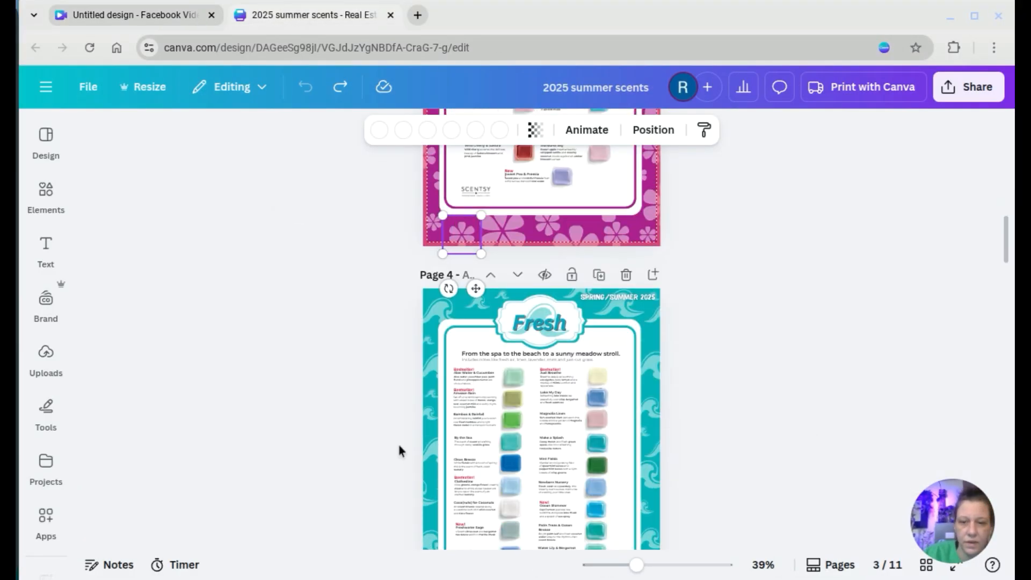
pyautogui.click(440, 312)
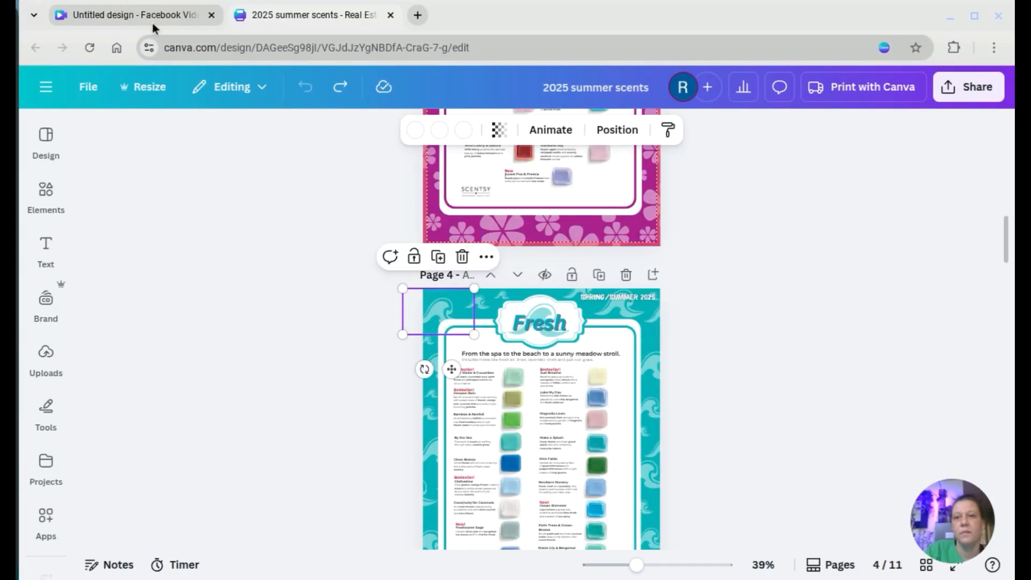
# Try to paste the wave graphic onto the green Facebook video page, and undo the paste
pyautogui.click(171, 14)
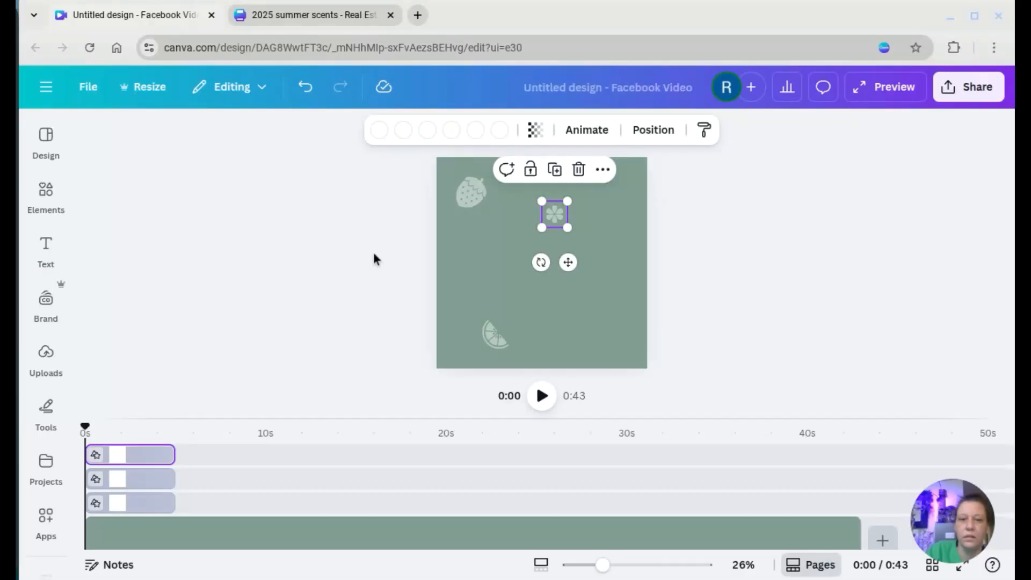
pyautogui.click(501, 282)
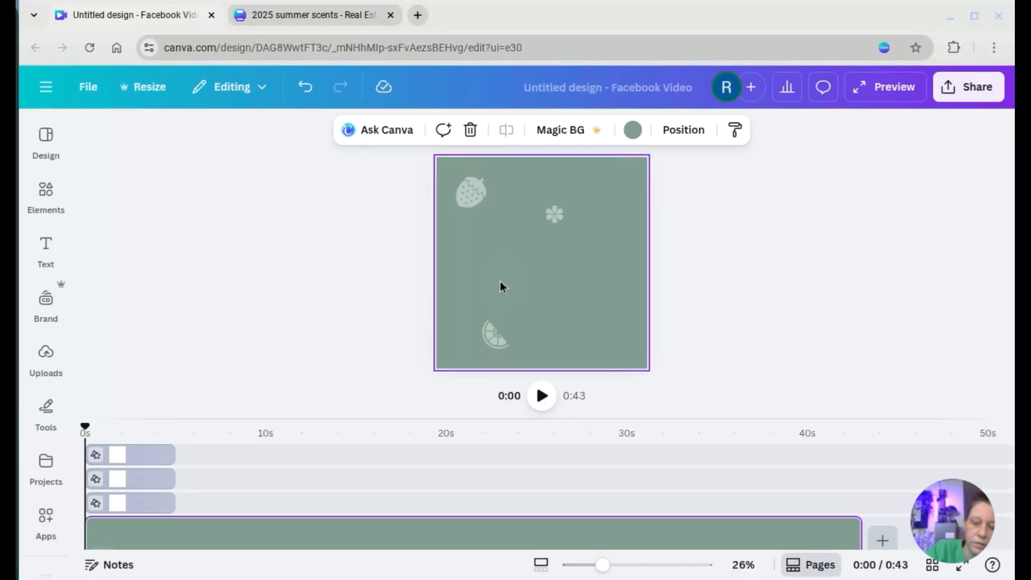
pyautogui.hotkey('ctrl', 'v')
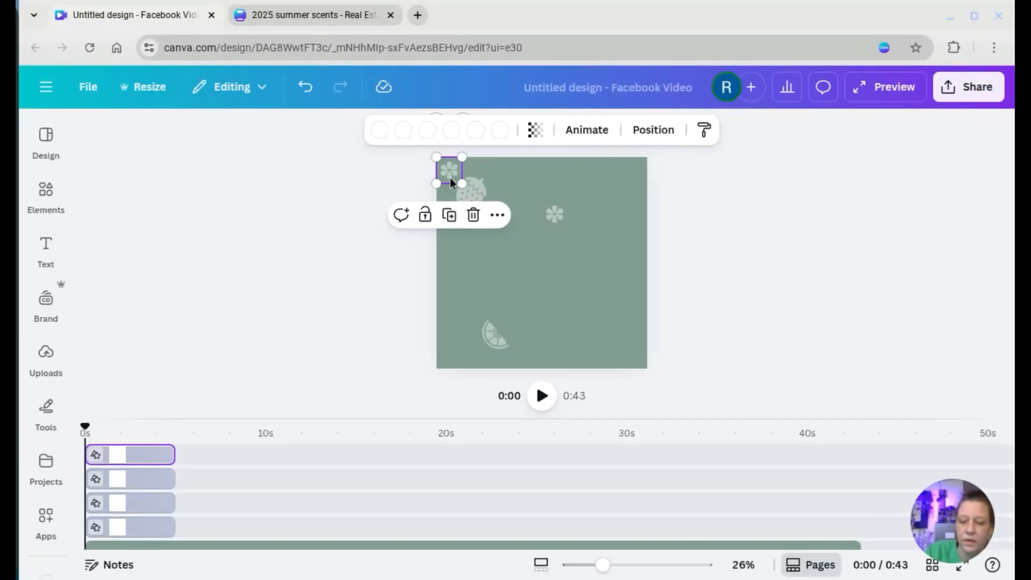
pyautogui.hotkey('ctrl', 'z')
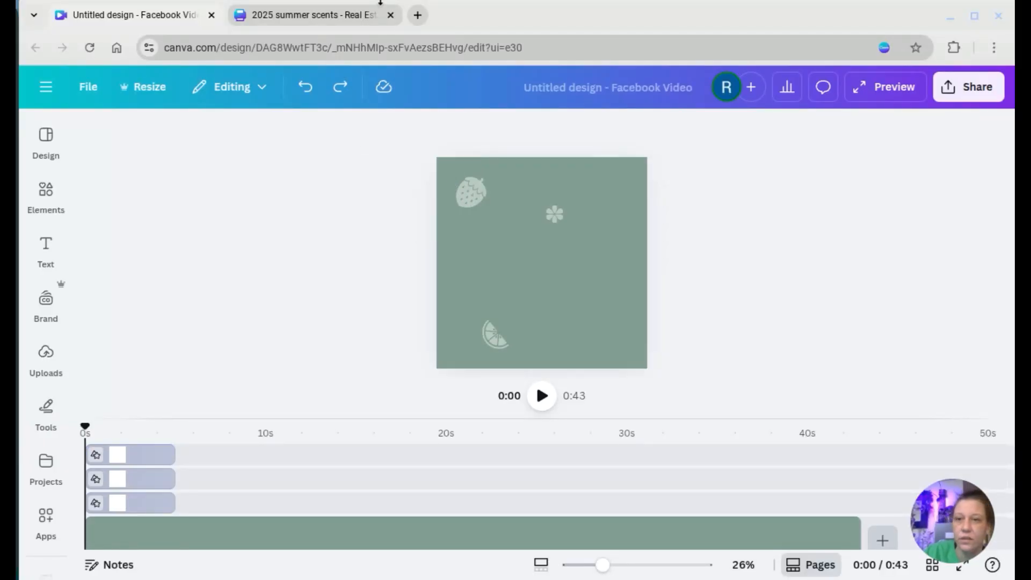
# Copy the selected wave from the Fresh page again and paste it into the Facebook video, near the green page's upper-right corner
pyautogui.click(361, 14)
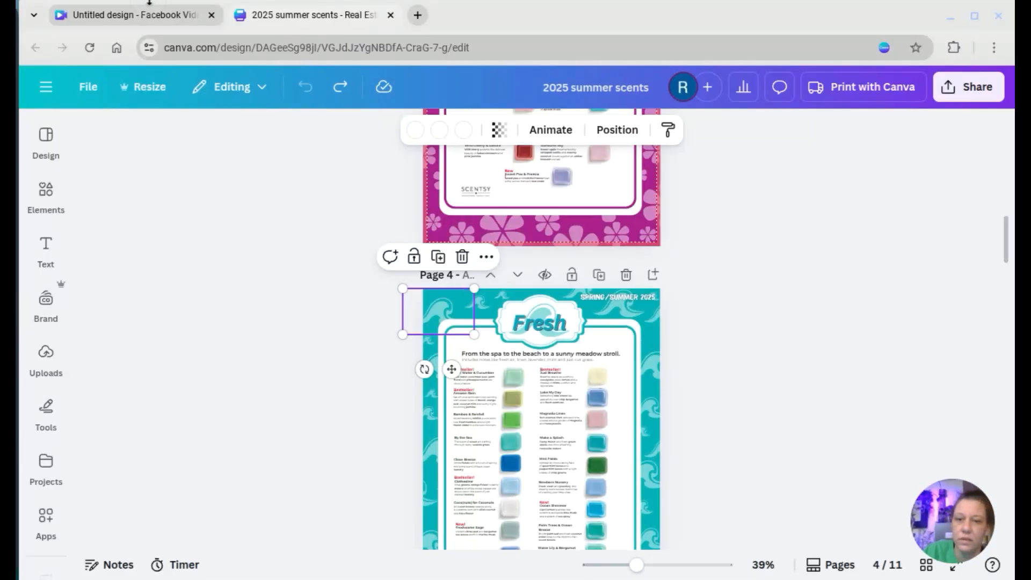
pyautogui.click(152, 9)
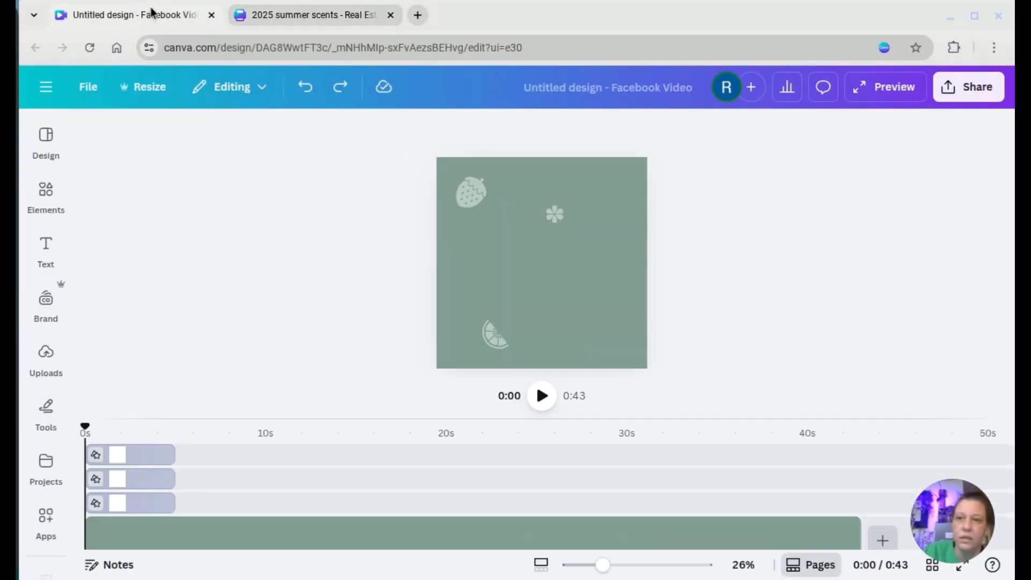
pyautogui.click(469, 247)
pyautogui.hotkey('ctrl', 'v')
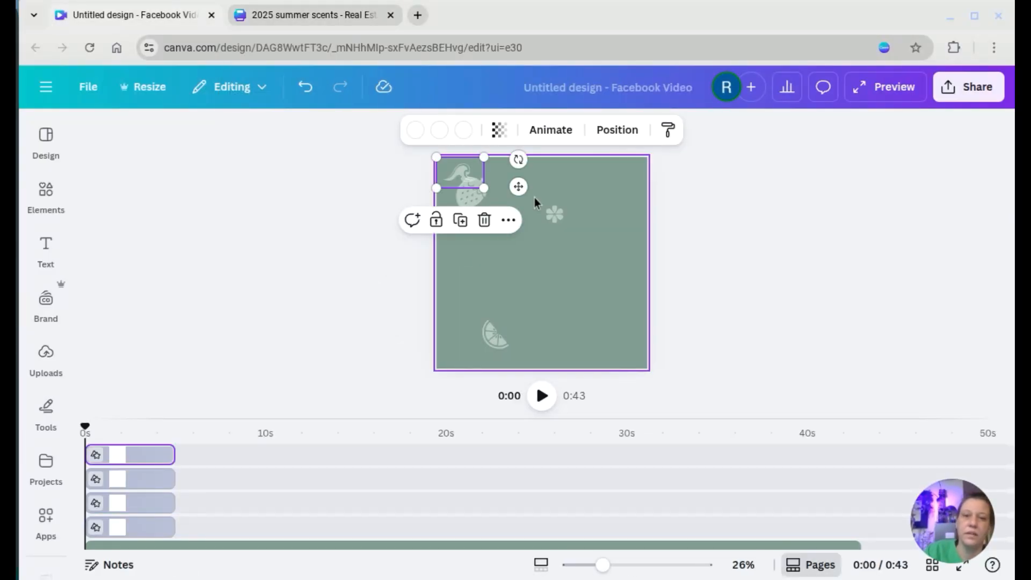
pyautogui.moveTo(518, 186); pyautogui.dragTo(680, 222)
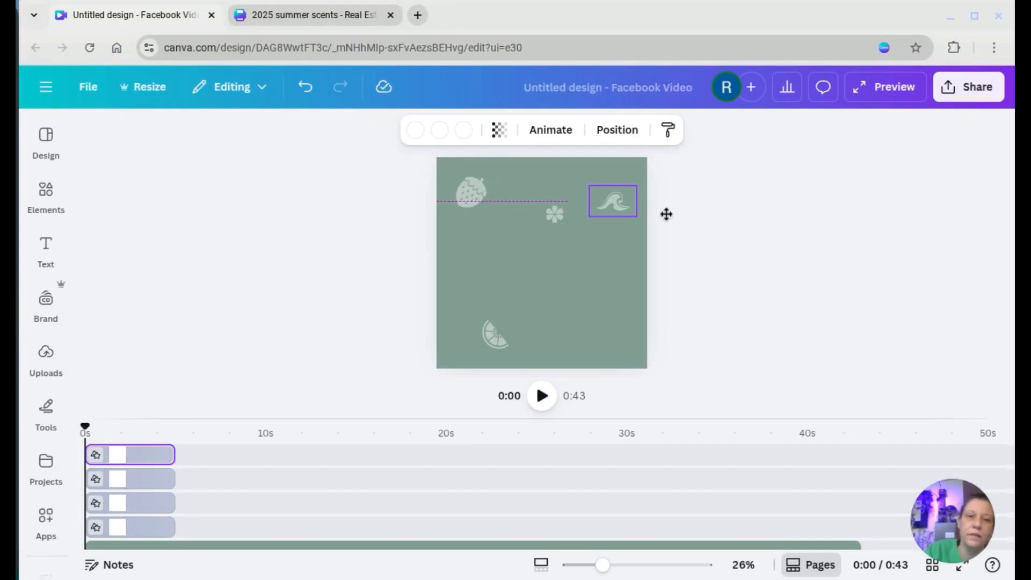
# Copy a wood ring graphic from the Woods page in 2025 summer scents and paste it into the Facebook video, just above the citrus slice
pyautogui.click(348, 16)
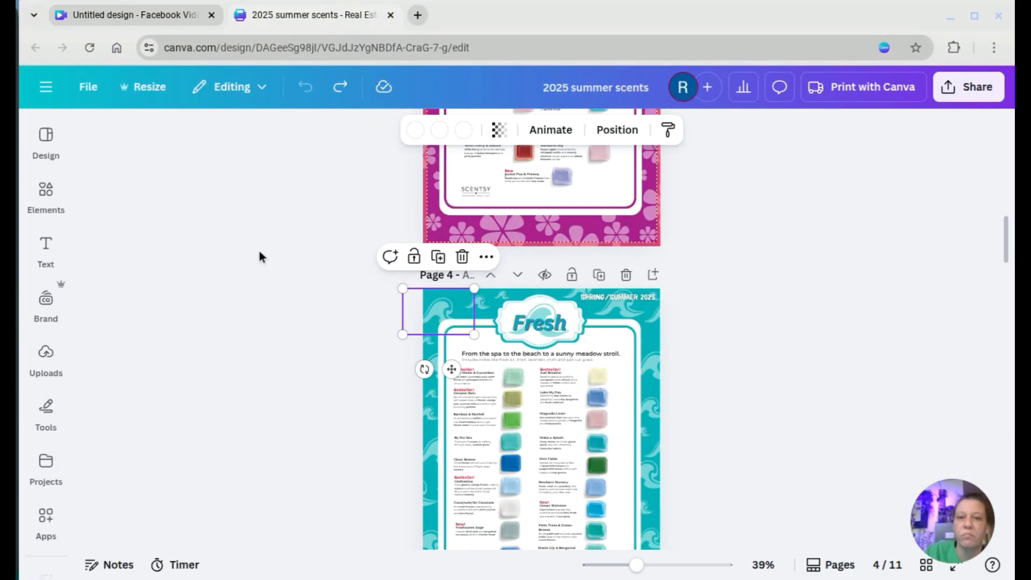
pyautogui.scroll(-7, 259, 249)
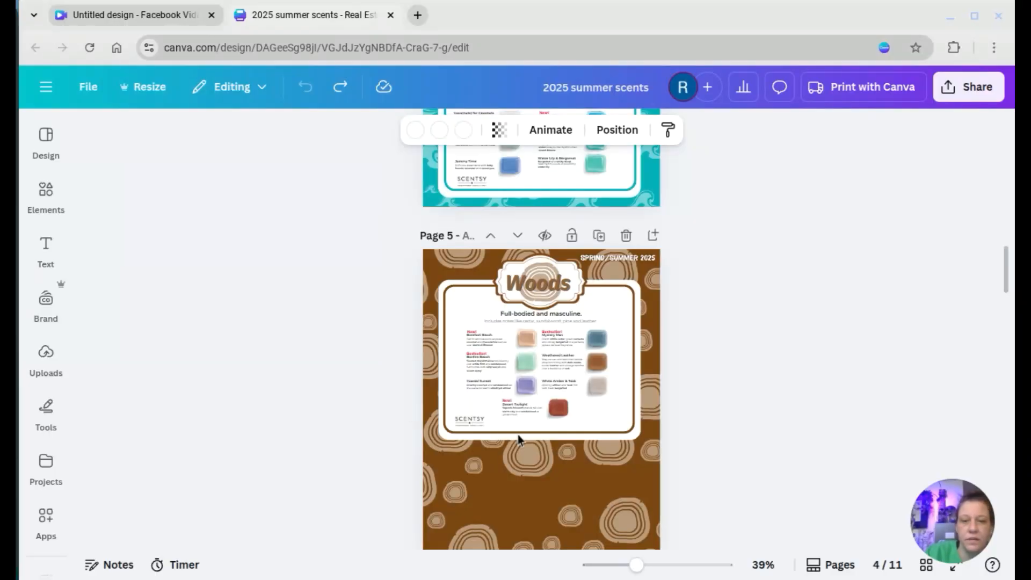
pyautogui.click(520, 455)
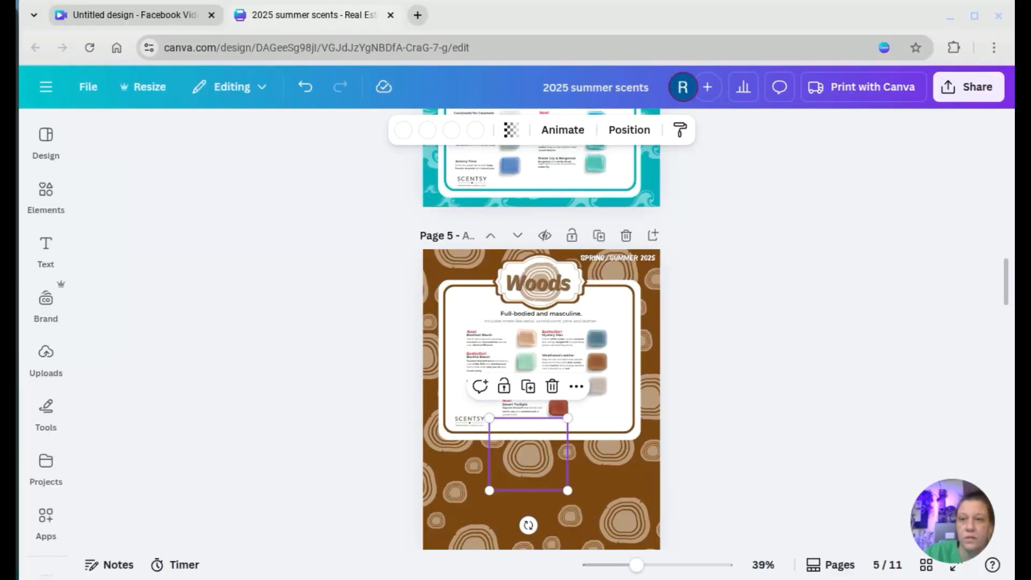
pyautogui.click(107, 15)
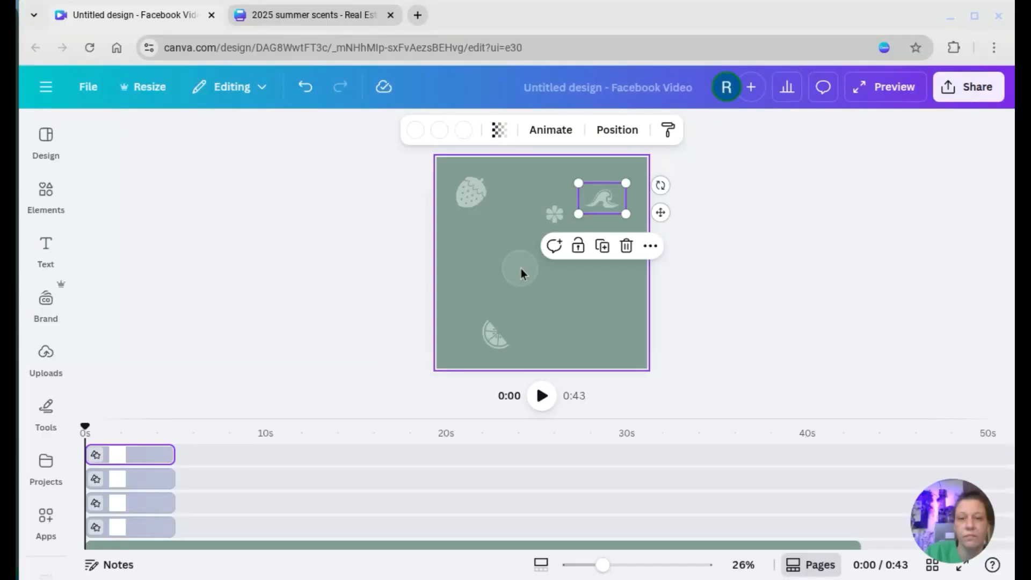
pyautogui.click(520, 268)
pyautogui.hotkey('ctrl', 'v')
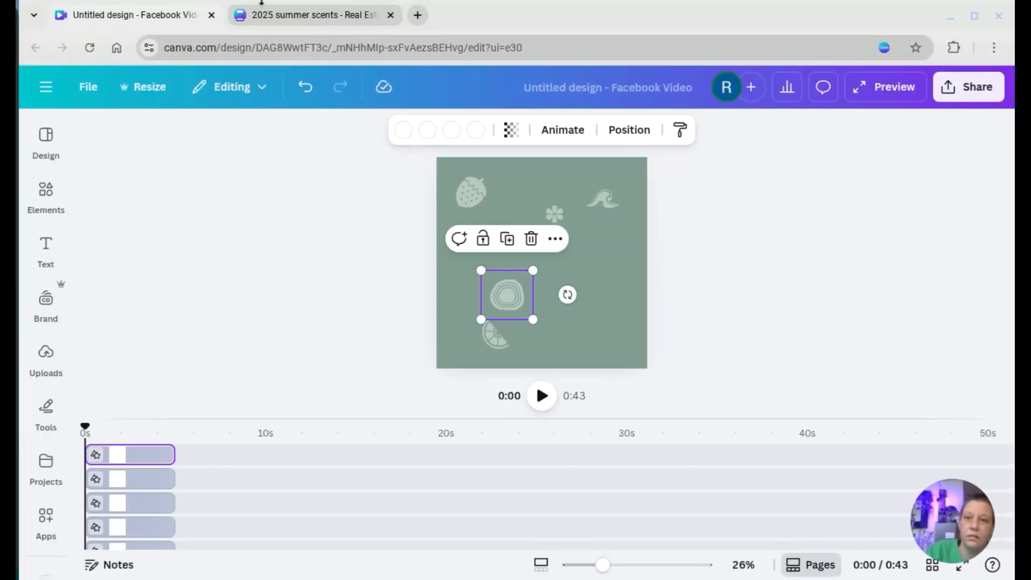
# Copy a cupcake graphic from the Bakery page in 2025 summer scents and paste it into the Facebook video, below the wave
pyautogui.click(362, 11)
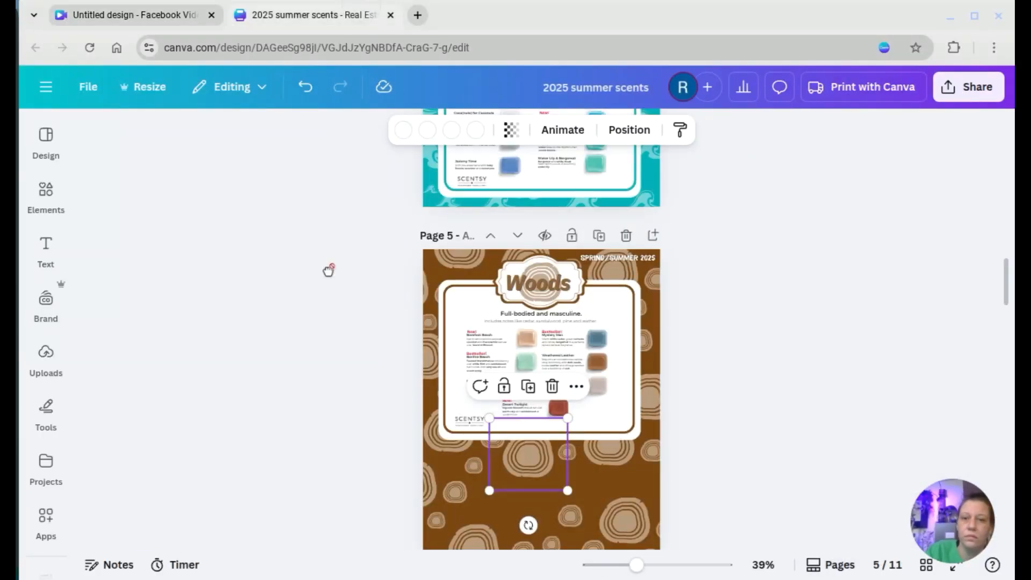
pyautogui.scroll(-5, 326, 272)
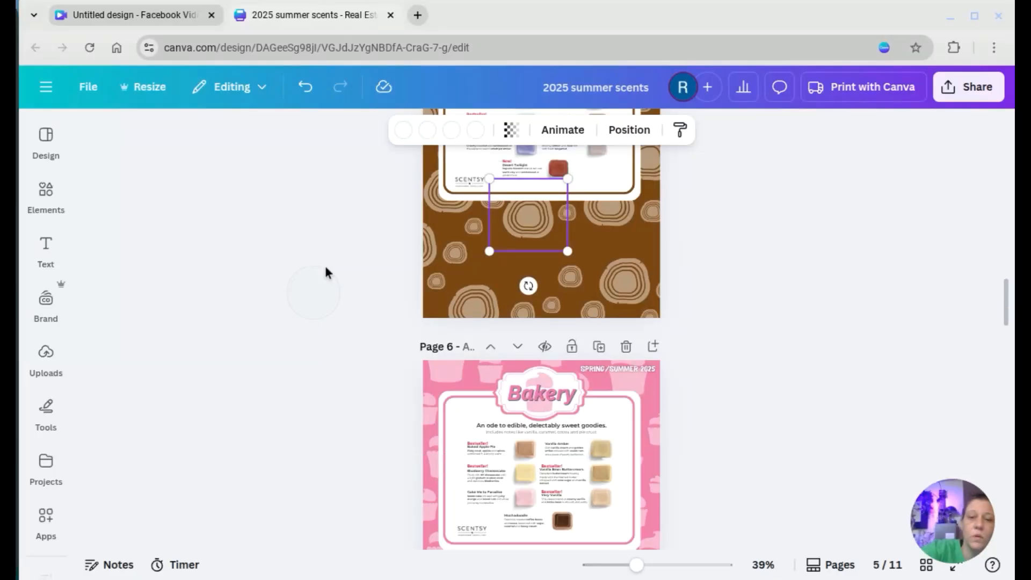
pyautogui.click(430, 411)
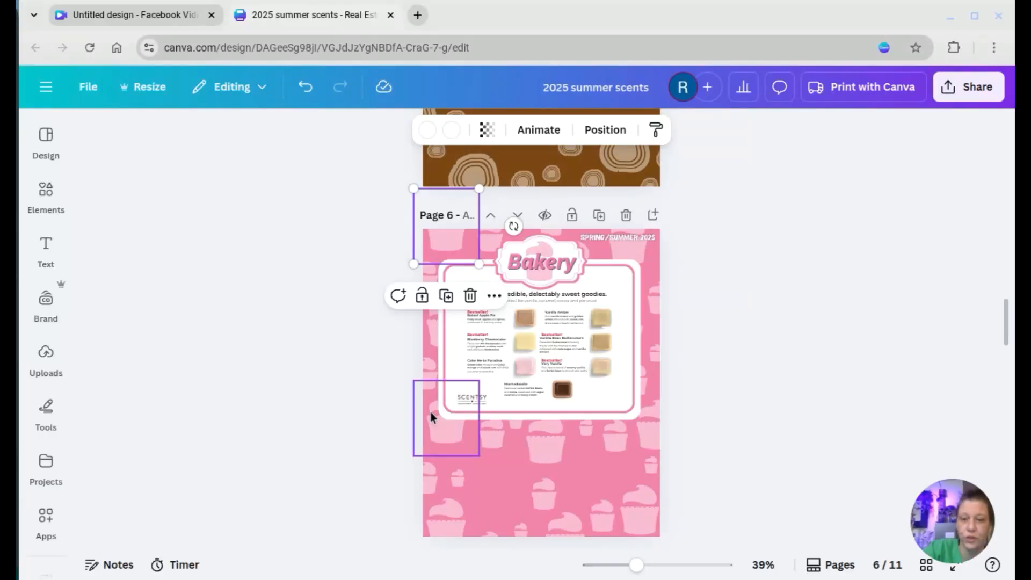
pyautogui.click(144, 2)
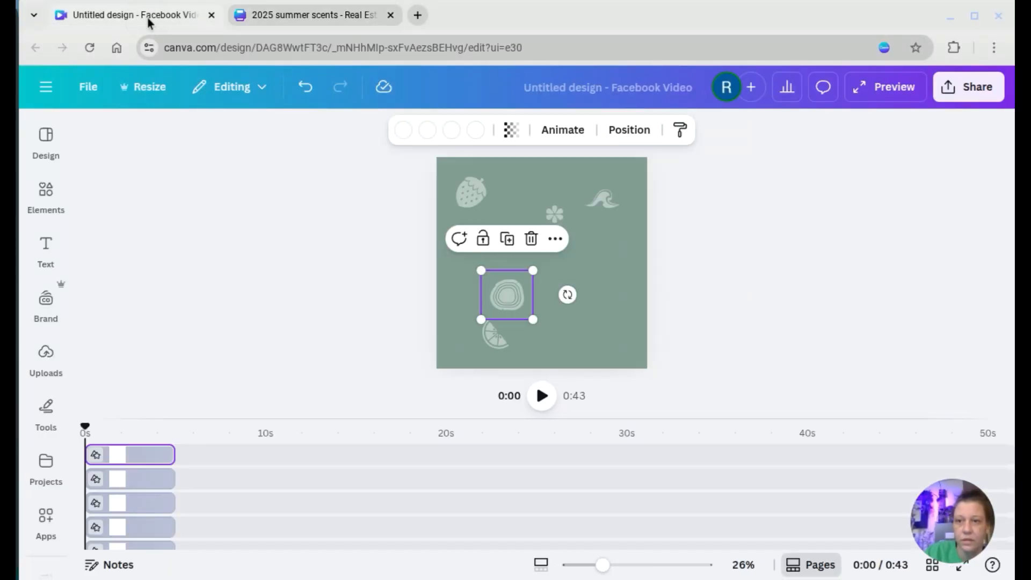
pyautogui.click(533, 168)
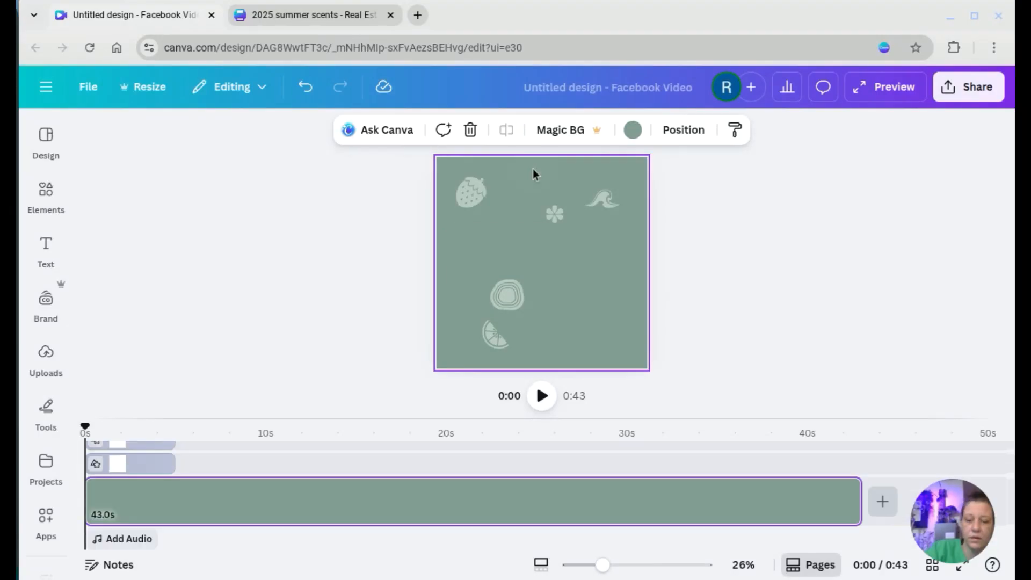
pyautogui.click(457, 182)
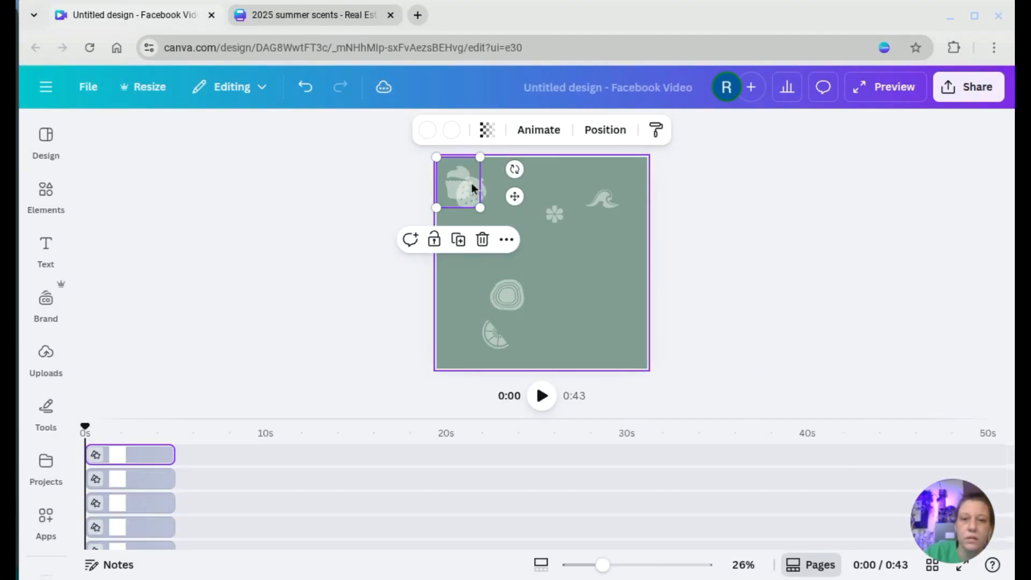
pyautogui.moveTo(450, 180); pyautogui.dragTo(593, 280)
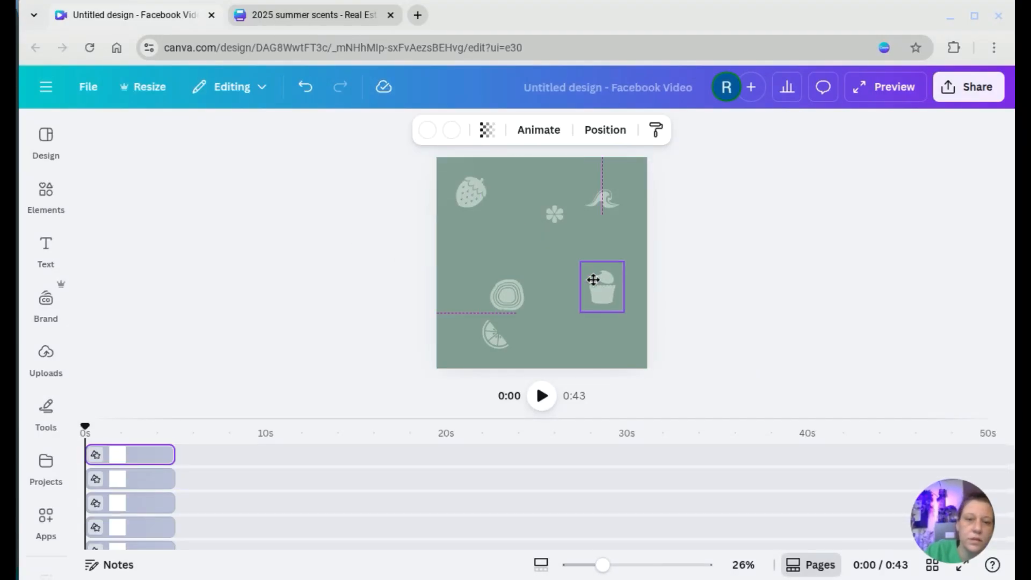
# Copy a cinnamon stick graphic from the Spice page in 2025 summer scents, paste it above the Facebook video's wood ring, and close 2025 summer scents
pyautogui.click(304, 12)
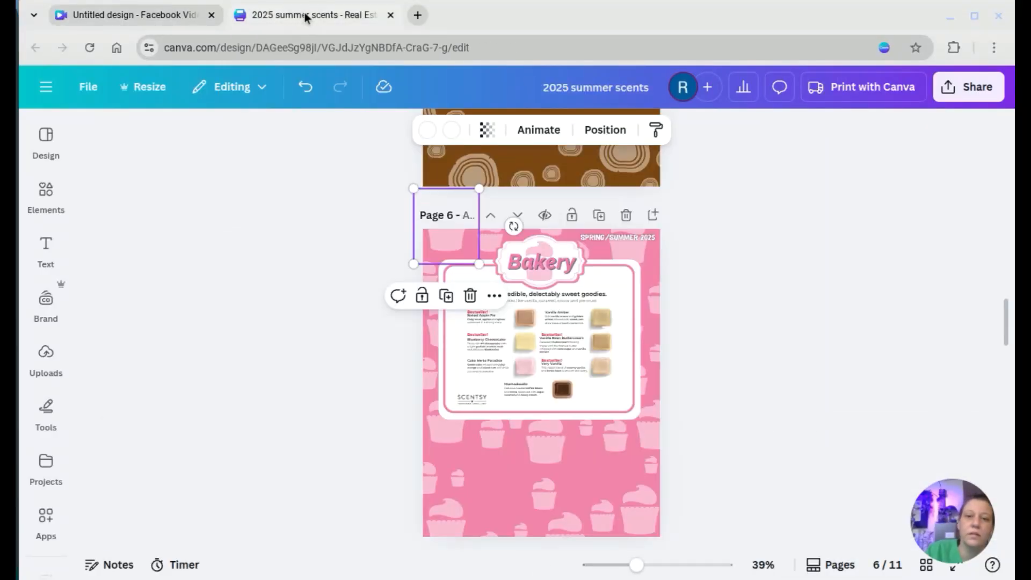
pyautogui.scroll(-5, 285, 217)
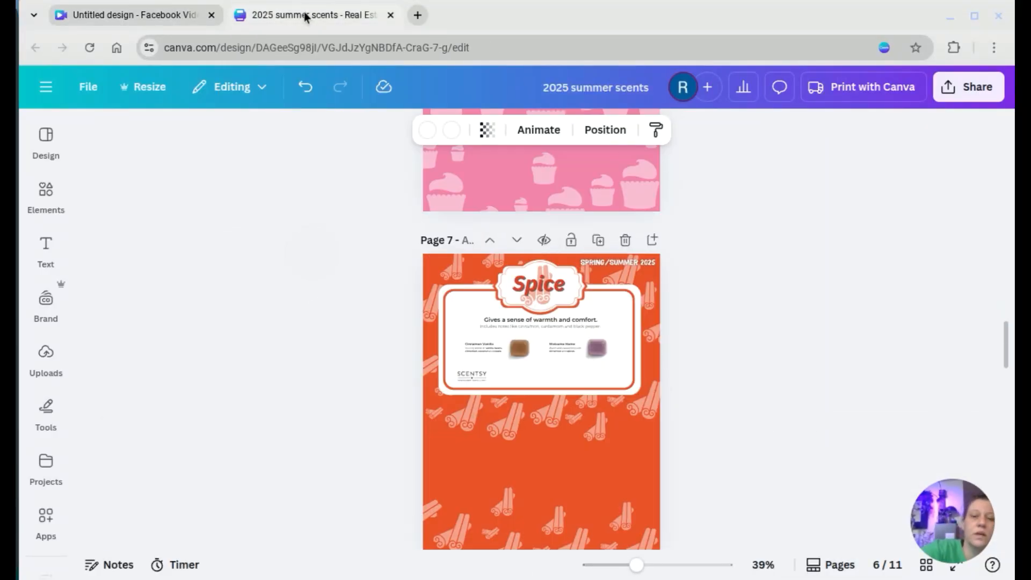
pyautogui.scroll(-2, 459, 295)
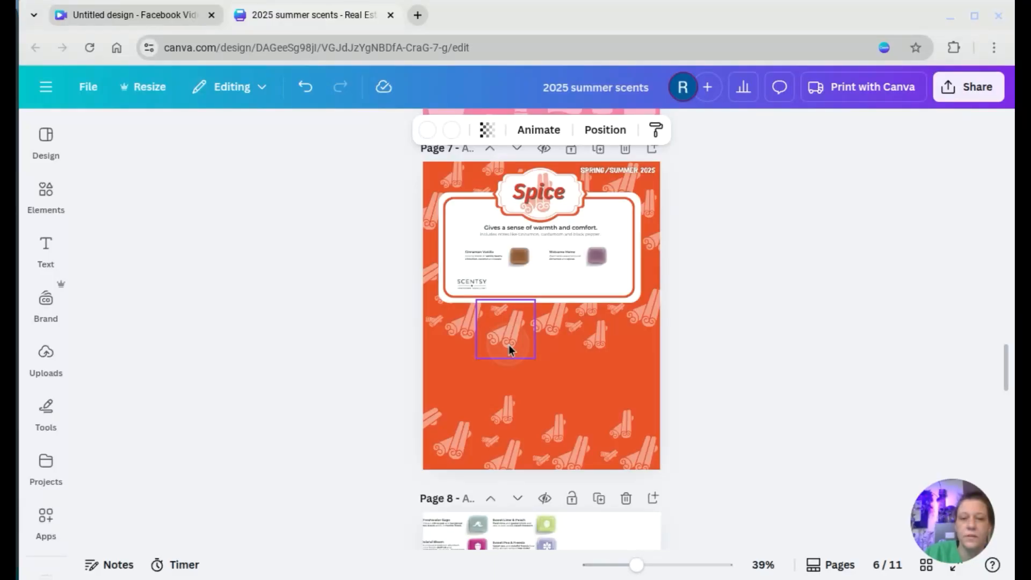
pyautogui.click(193, 9)
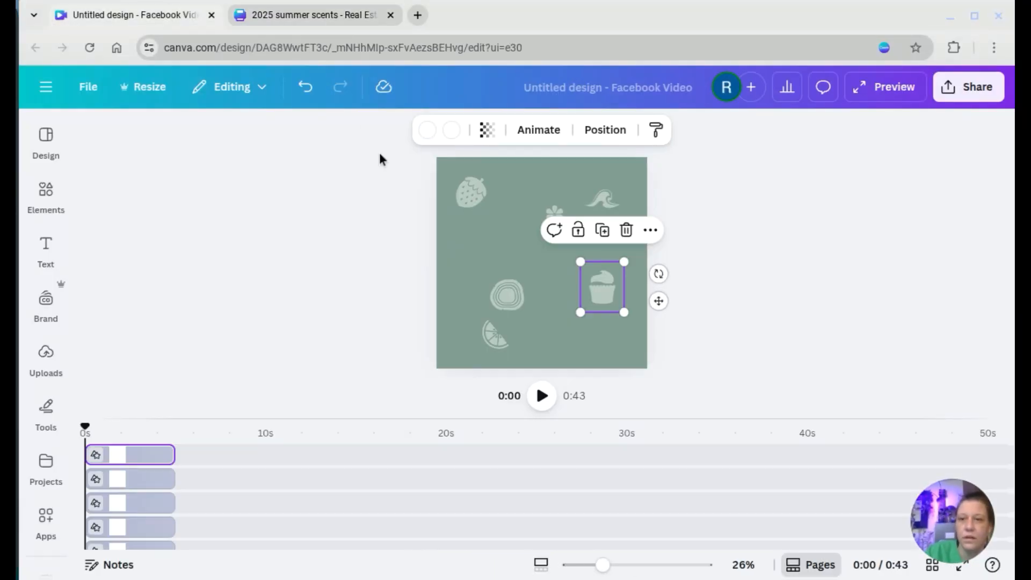
pyautogui.click(480, 231)
pyautogui.hotkey('ctrl', 'v')
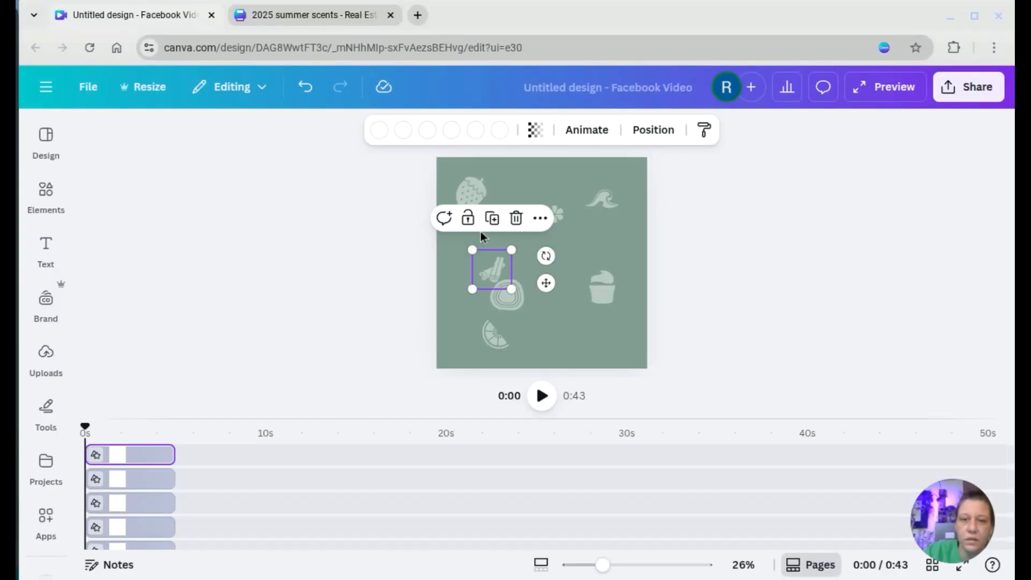
pyautogui.moveTo(491, 260); pyautogui.dragTo(500, 238)
pyautogui.click(287, 15)
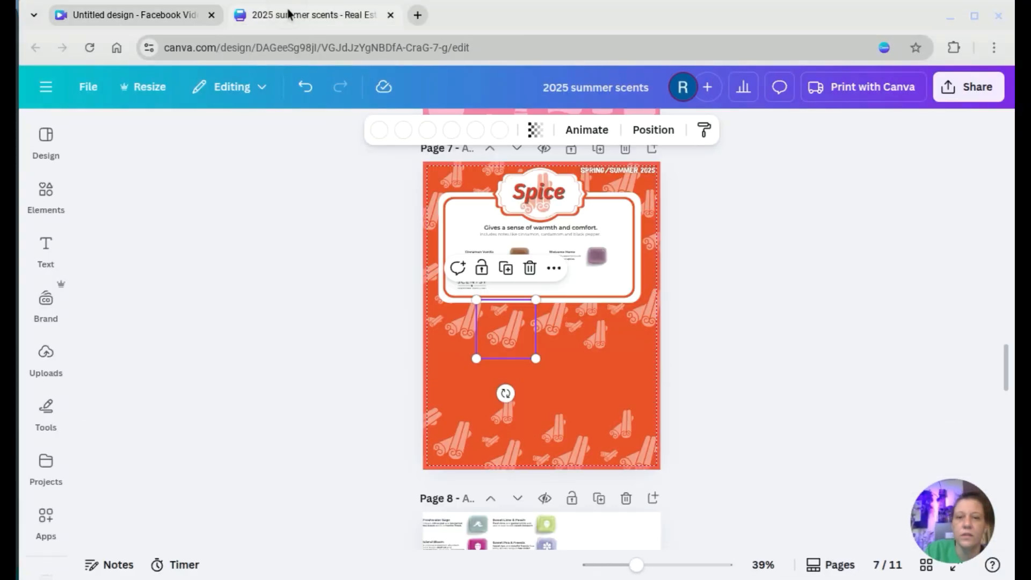
pyautogui.click(390, 16)
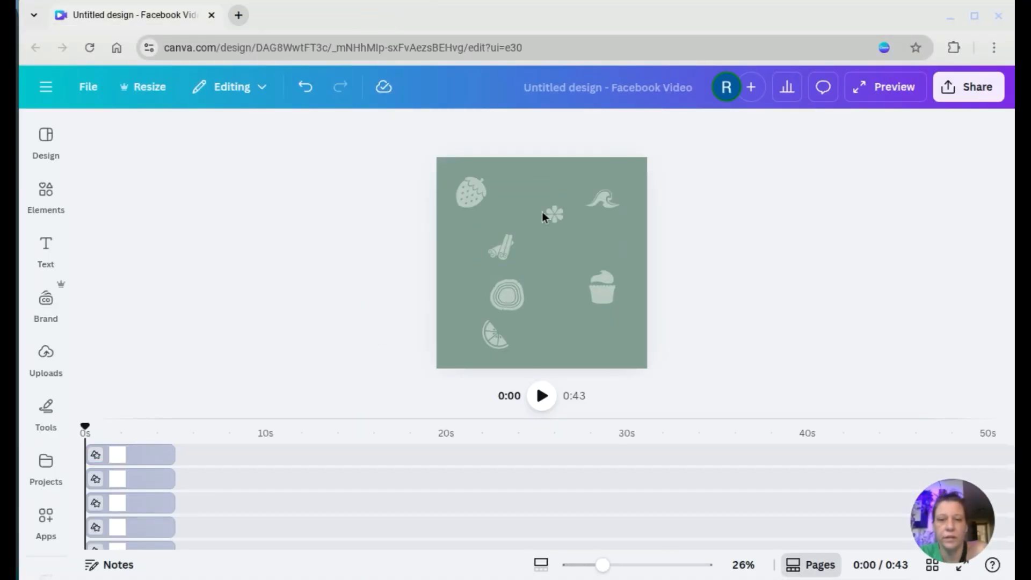
# Rotate the strawberry near the green page's upper-left corner so that it stands upright
pyautogui.click(466, 198)
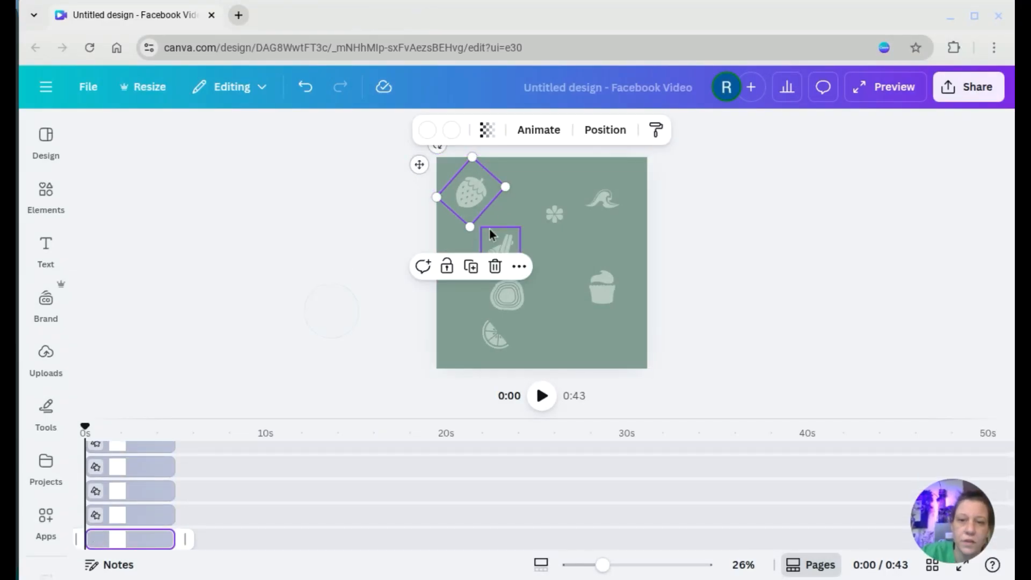
pyautogui.scroll(-3, 503, 215)
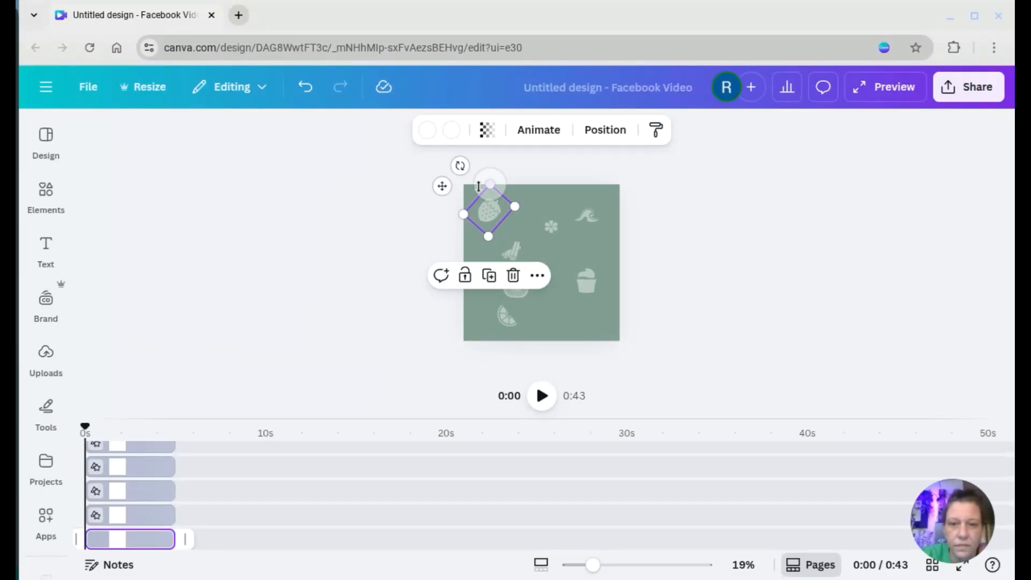
pyautogui.moveTo(459, 166); pyautogui.dragTo(424, 202)
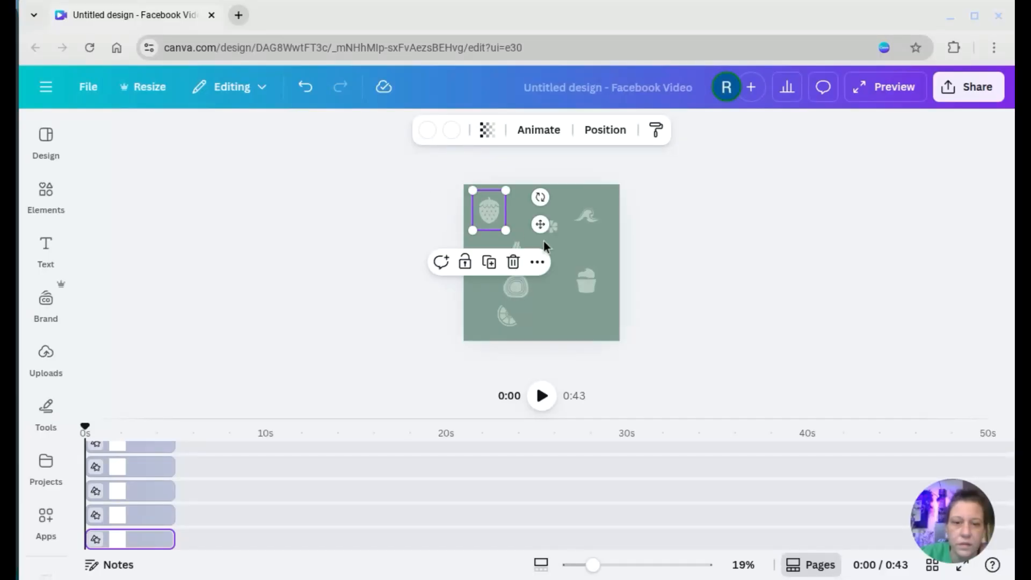
# Line up the wood ring, cupcake, citrus slice and cinnamon sticks in a row beside the strawberry, moving the wave and flower out of the way
pyautogui.click(516, 299)
pyautogui.moveTo(516, 297); pyautogui.dragTo(525, 218)
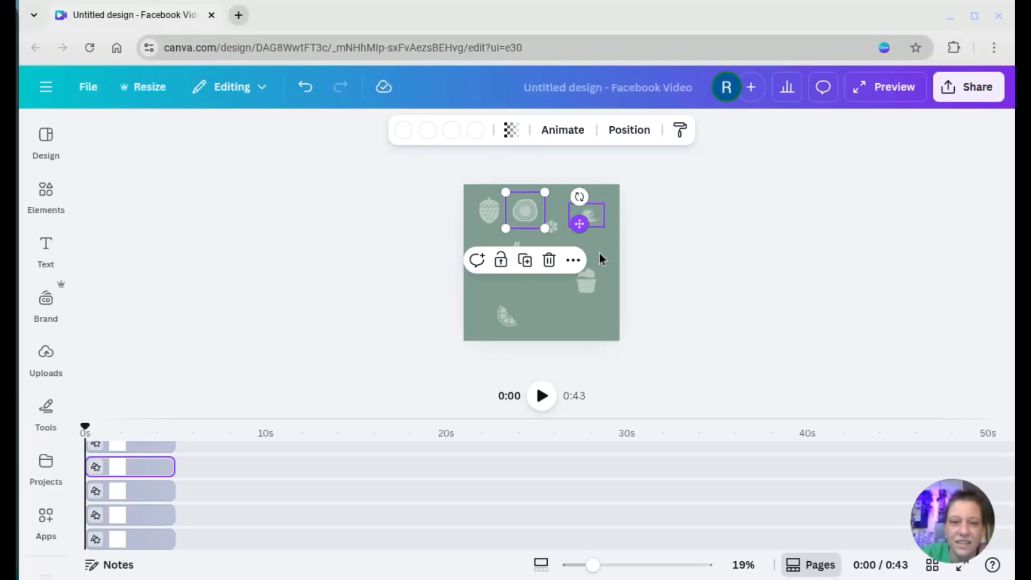
pyautogui.moveTo(588, 224); pyautogui.dragTo(534, 289)
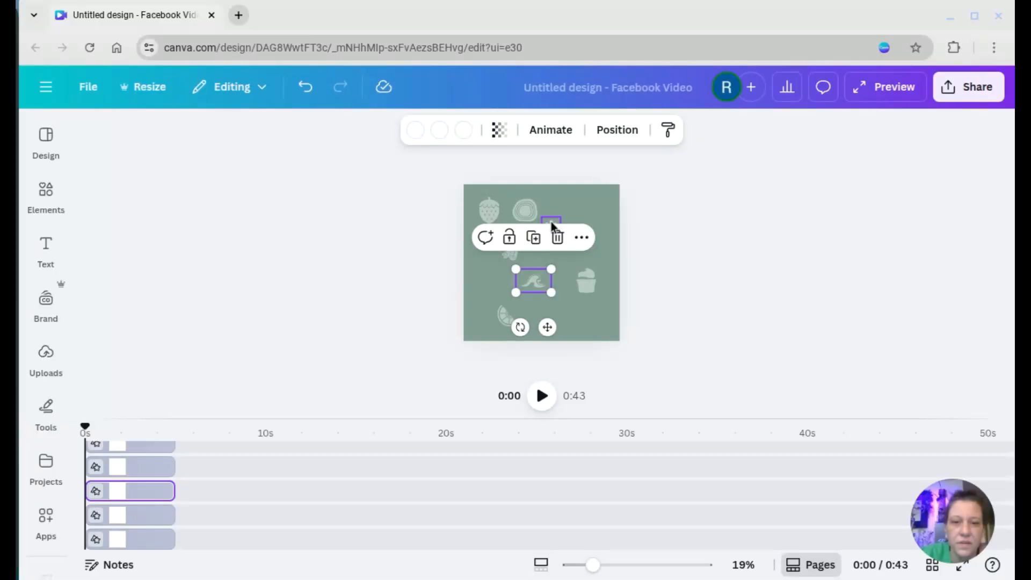
pyautogui.click(551, 225)
pyautogui.moveTo(552, 224)
pyautogui.mouseDown()
pyautogui.moveTo(553, 307)
pyautogui.moveTo(557, 214)
pyautogui.mouseUp()
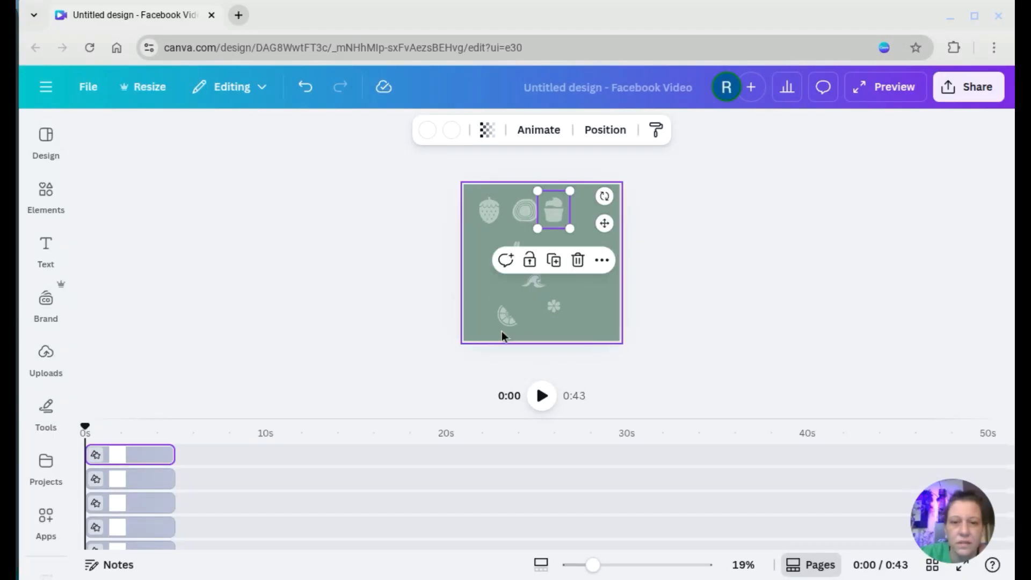
pyautogui.moveTo(507, 320); pyautogui.dragTo(580, 210)
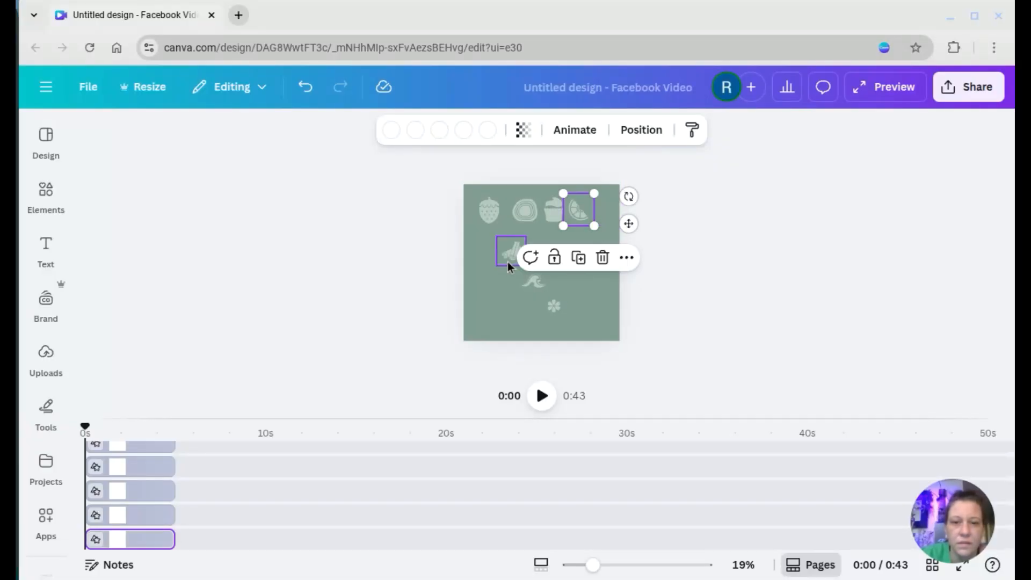
pyautogui.moveTo(506, 259); pyautogui.dragTo(597, 219)
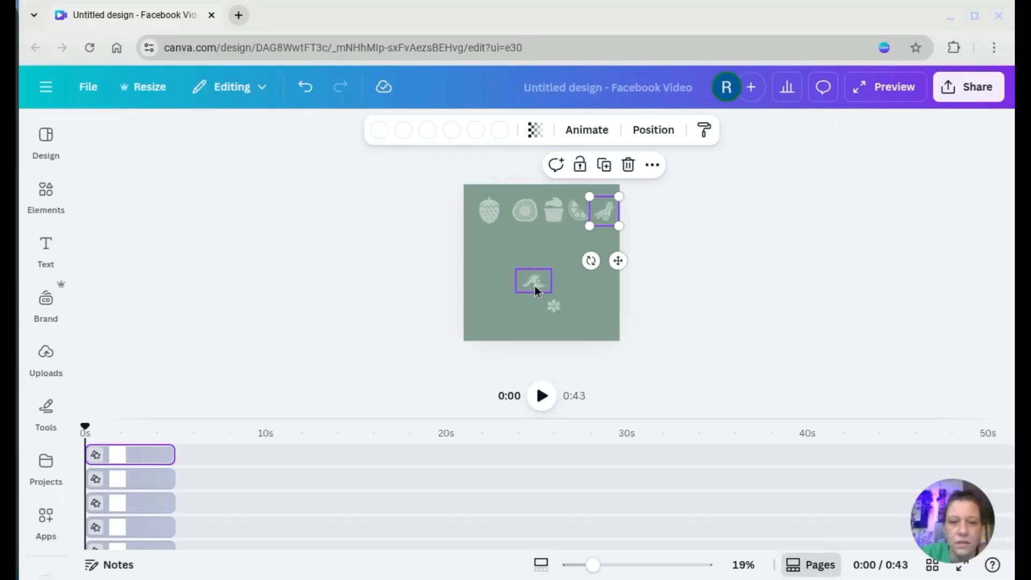
# Place the wave and flower in a second row below the strawberry and wood ring, and enlarge the flower
pyautogui.moveTo(533, 285); pyautogui.dragTo(512, 258)
pyautogui.click(551, 307)
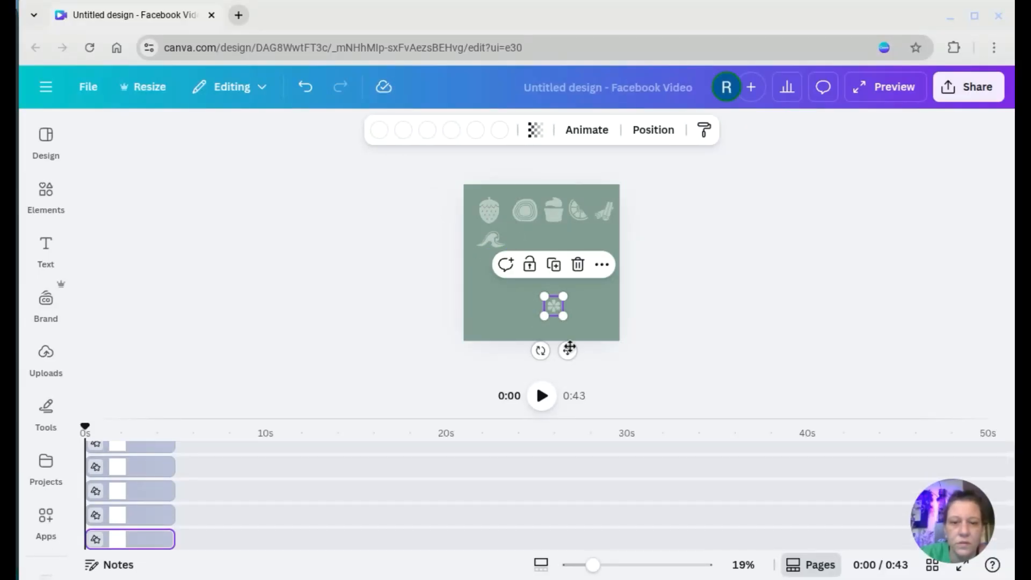
pyautogui.moveTo(569, 350); pyautogui.dragTo(539, 287)
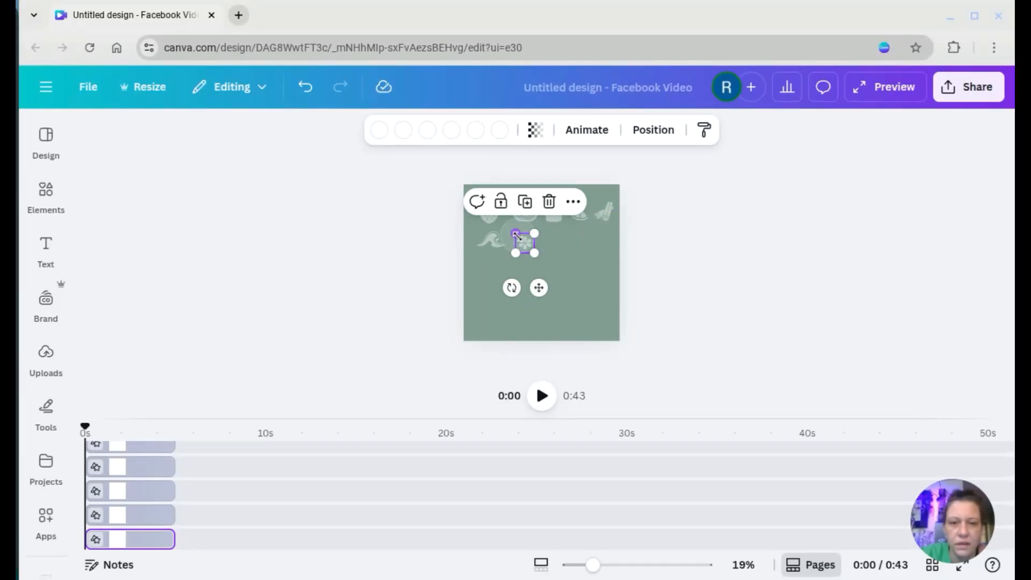
pyautogui.moveTo(513, 232)
pyautogui.mouseDown()
pyautogui.moveTo(506, 224)
pyautogui.moveTo(543, 265)
pyautogui.moveTo(525, 240)
pyautogui.mouseUp()
pyautogui.click(389, 250)
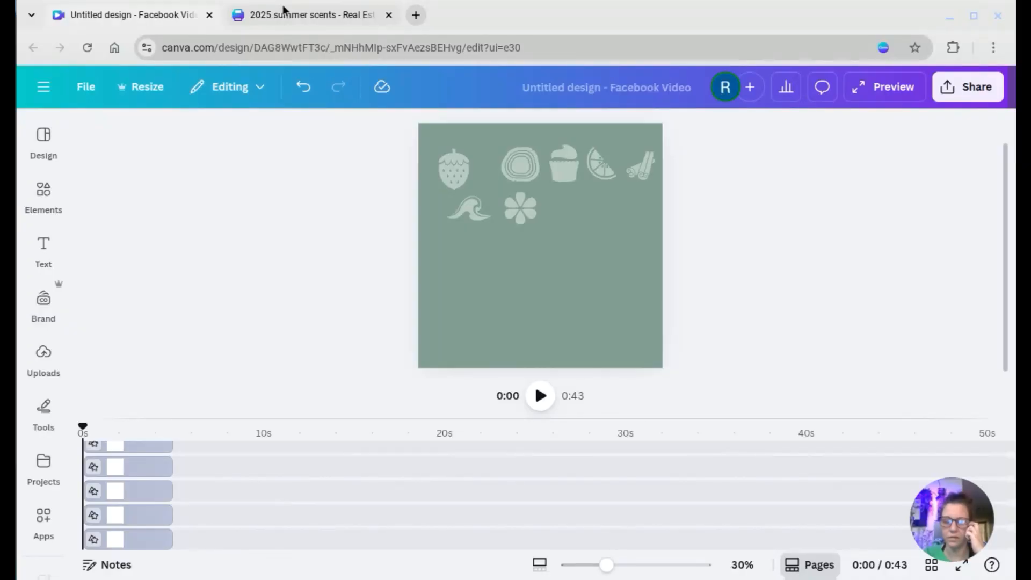
# Copy the purple wax warmer drawing from page 12 of 2025 summer scents and paste it into the Facebook video, below the graphics and right of centre
pyautogui.moveTo(283, 9)
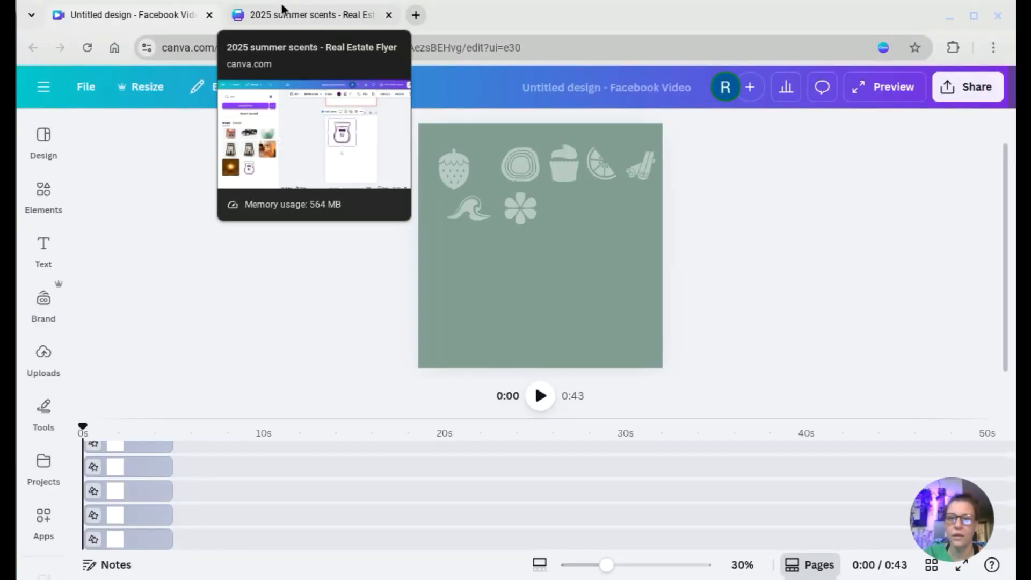
pyautogui.click(283, 13)
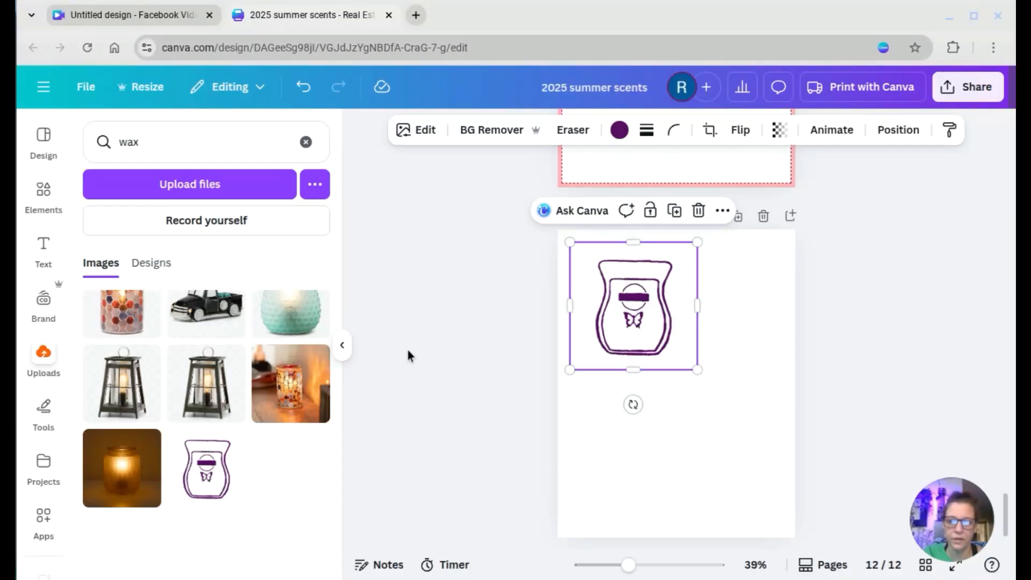
pyautogui.click(342, 345)
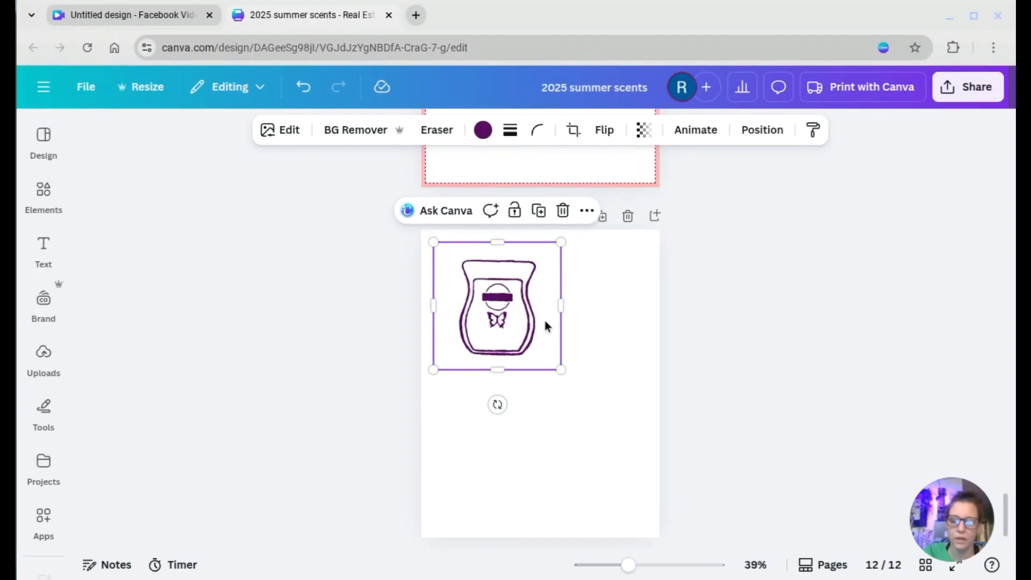
pyautogui.hotkey('ctrl', 'c')
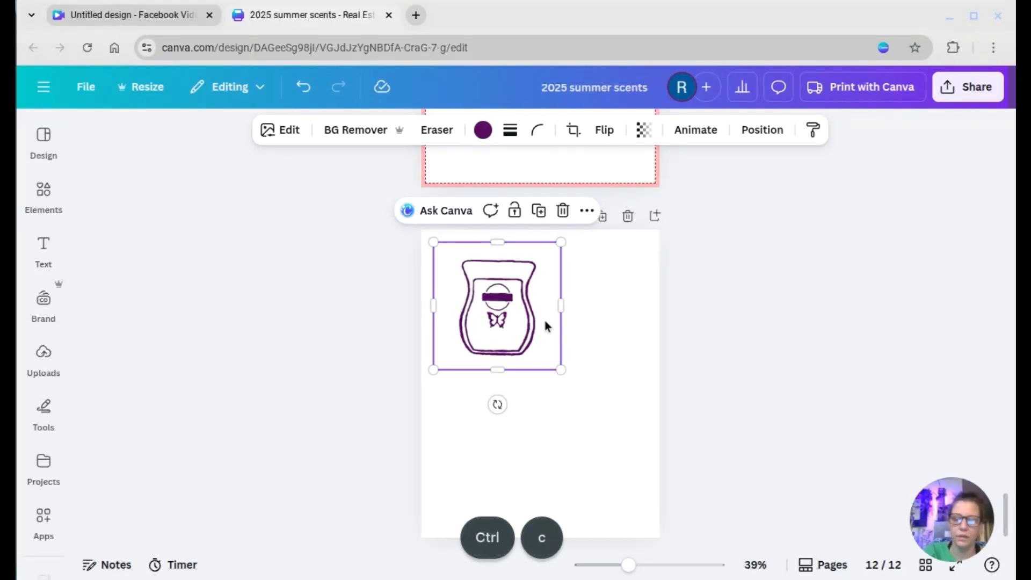
pyautogui.click(126, 16)
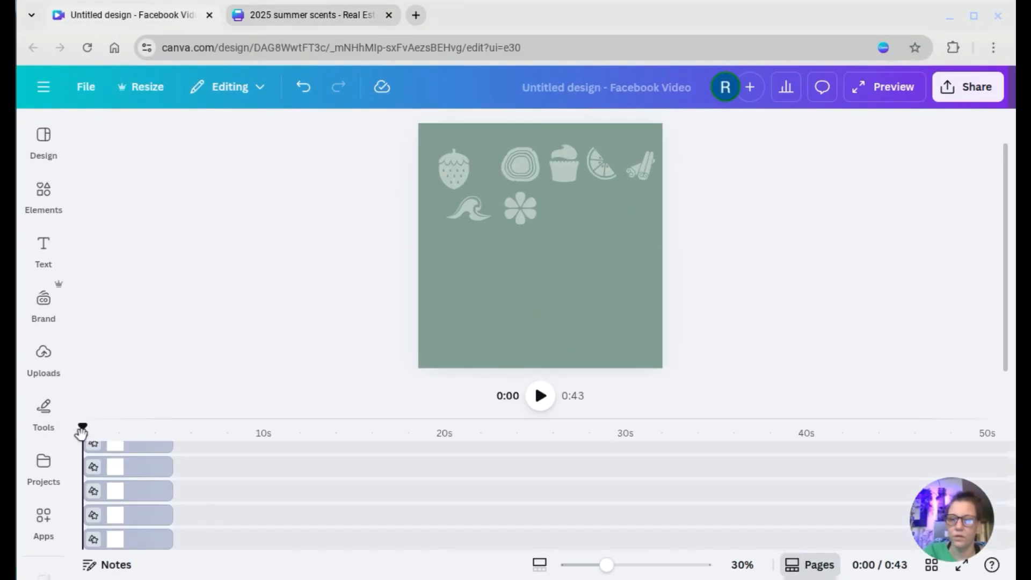
pyautogui.click(474, 326)
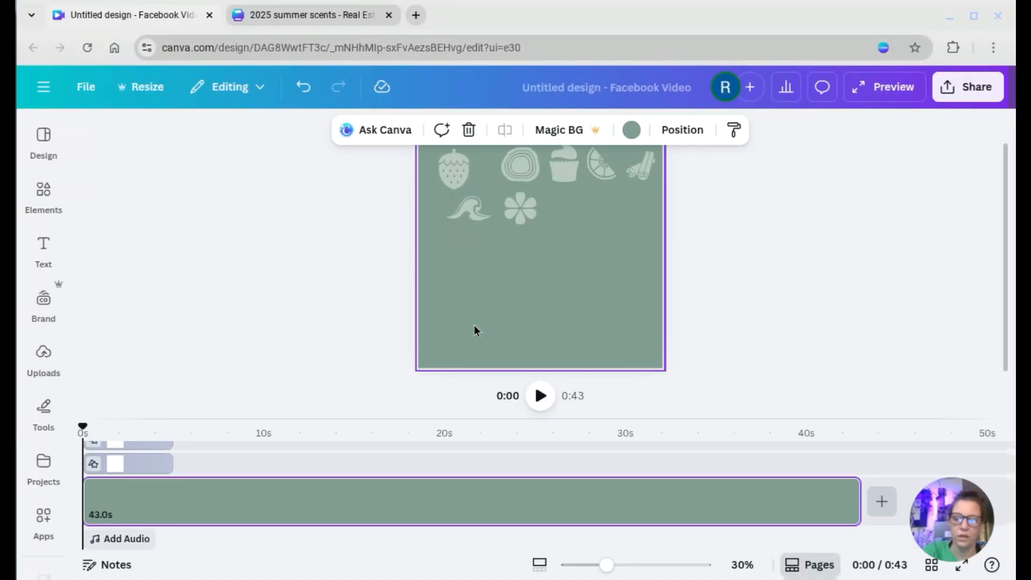
pyautogui.press('ctrl')
pyautogui.hotkey('ctrl', 'v')
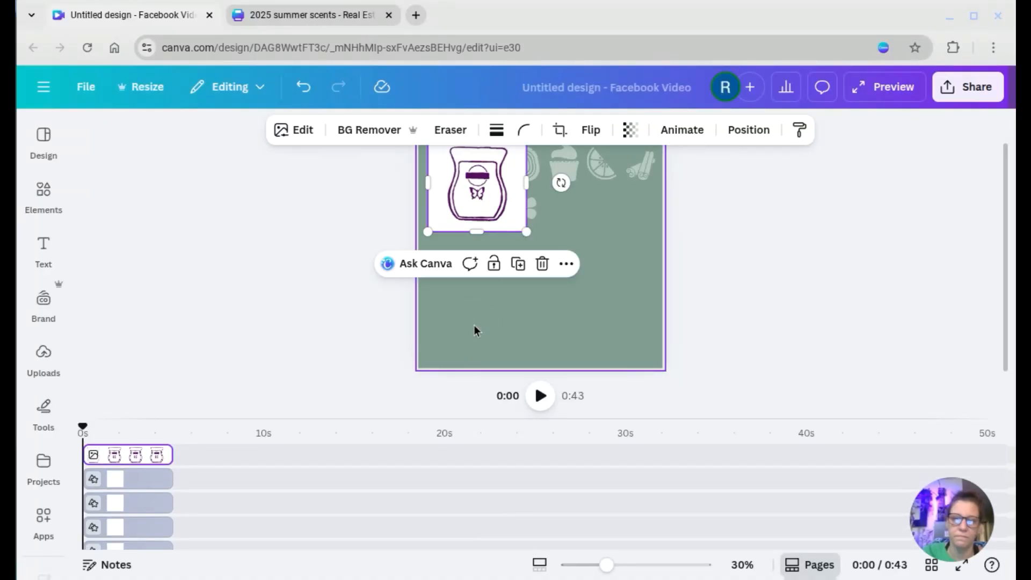
pyautogui.scroll(1, 473, 324)
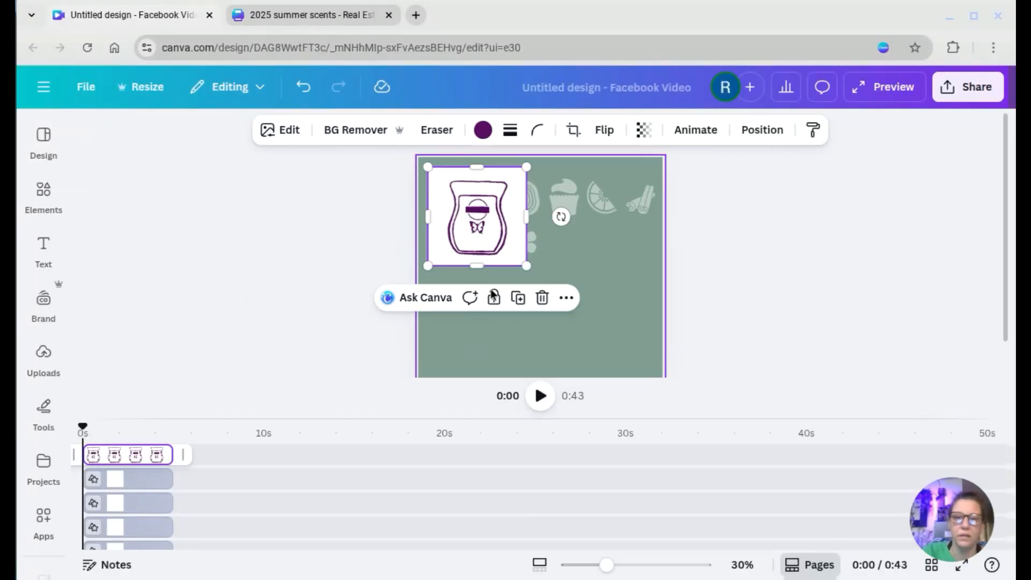
pyautogui.moveTo(508, 241); pyautogui.dragTo(587, 287)
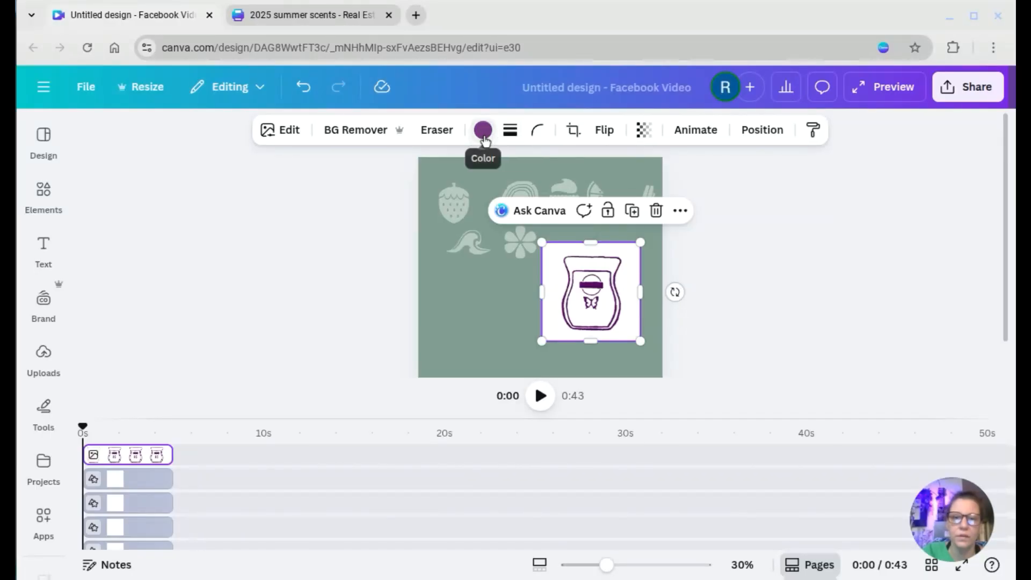
# Try several Brand Kit colours on the wax warmer drawing, including off-white, sage, dusty pink, olive, rust, gold and pale lavender
pyautogui.click(482, 131)
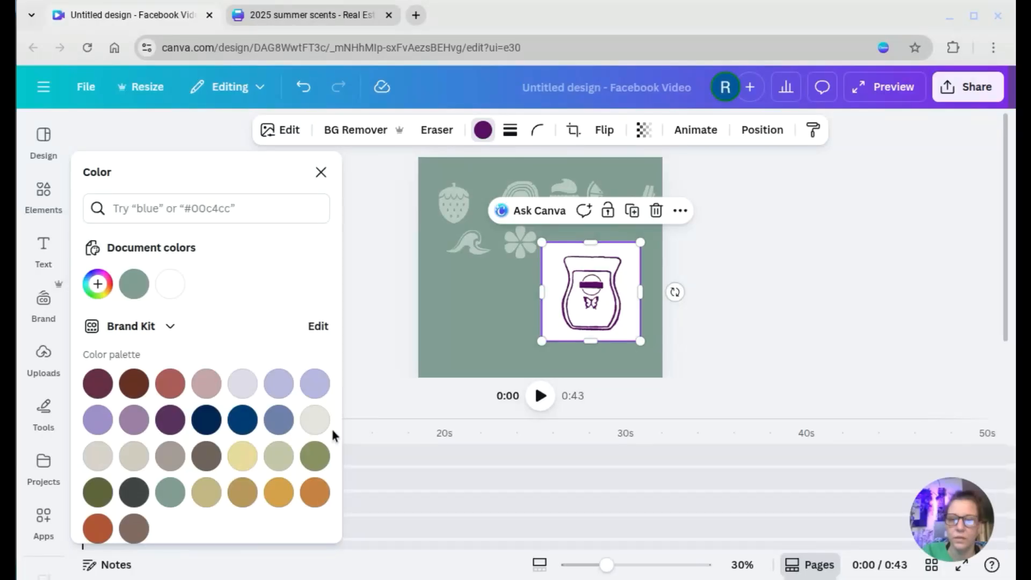
pyautogui.click(315, 421)
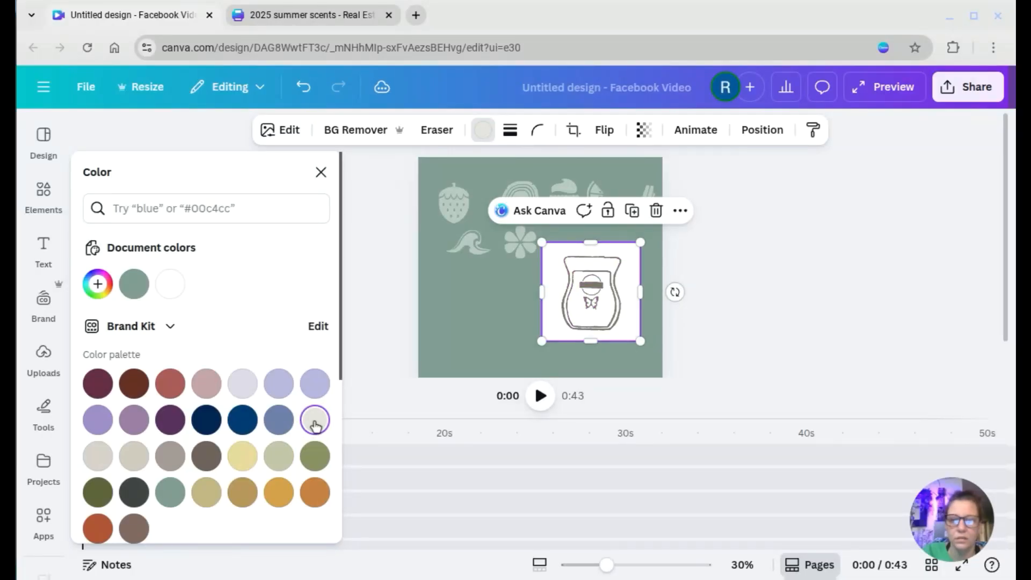
pyautogui.click(285, 457)
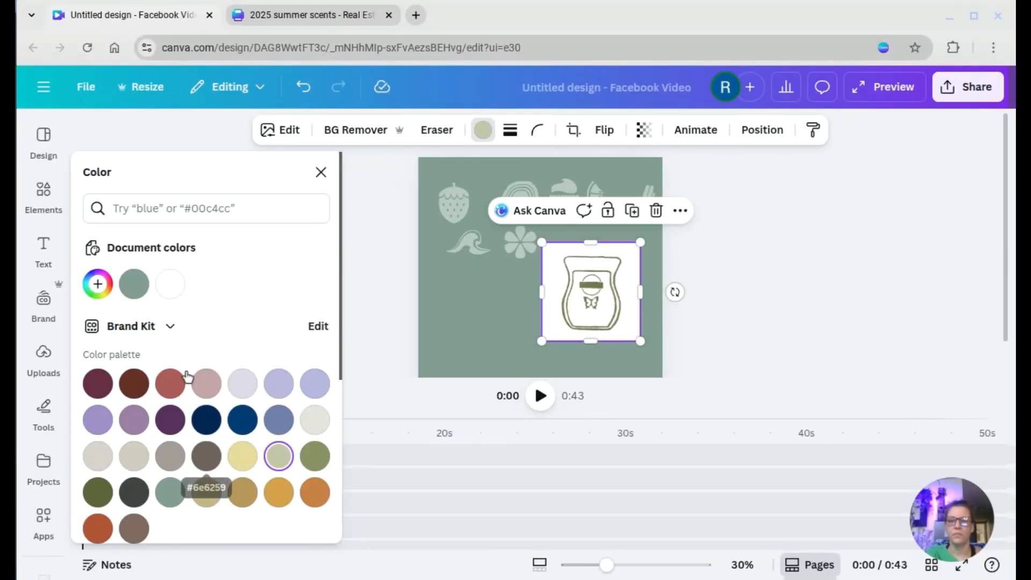
pyautogui.click(206, 383)
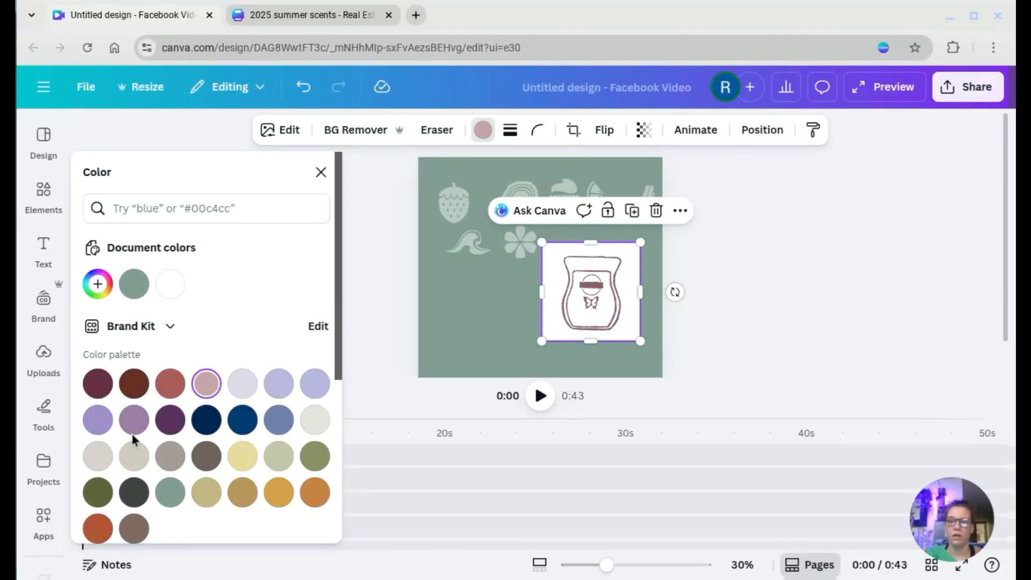
pyautogui.click(97, 500)
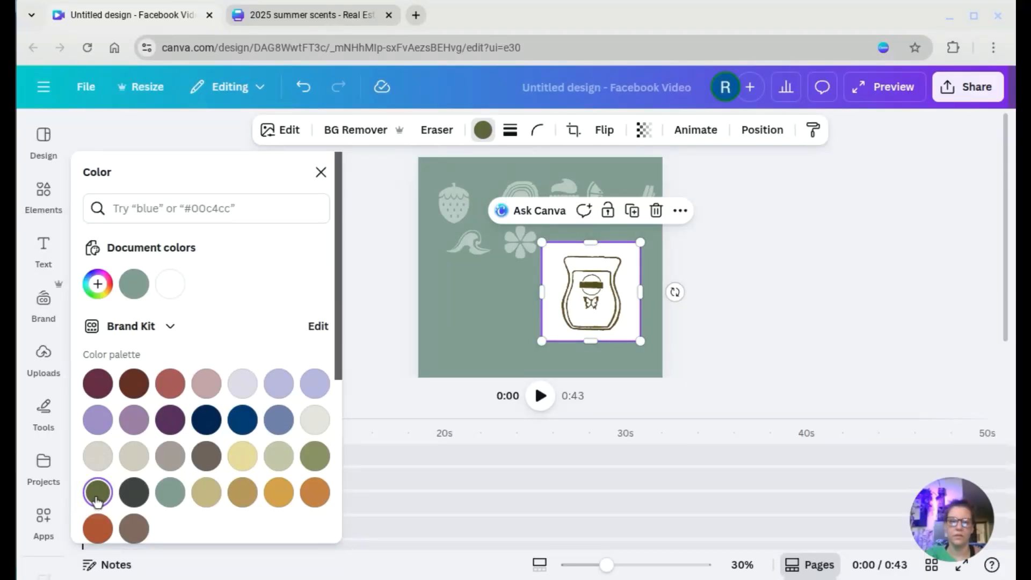
pyautogui.click(98, 537)
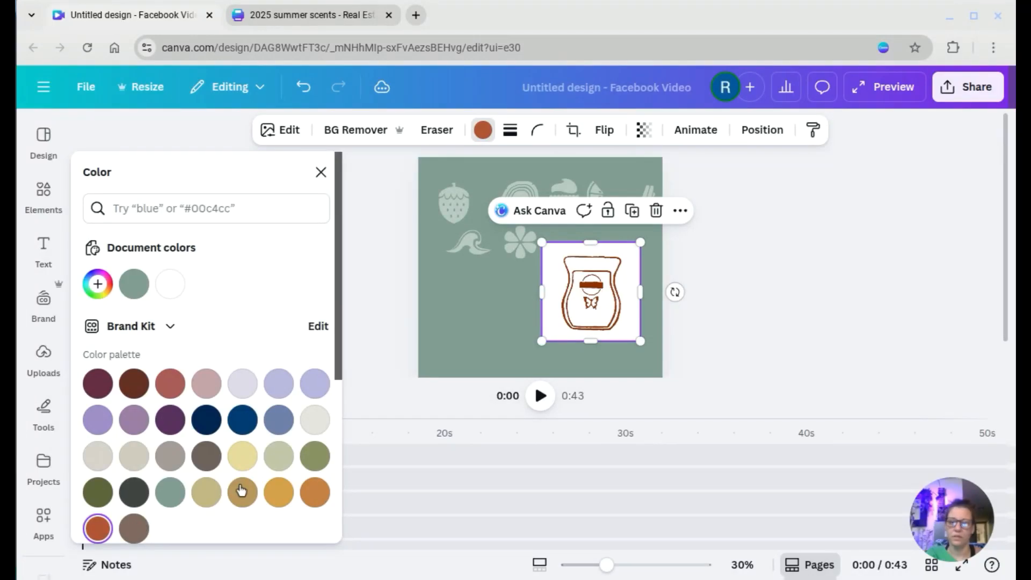
pyautogui.click(210, 492)
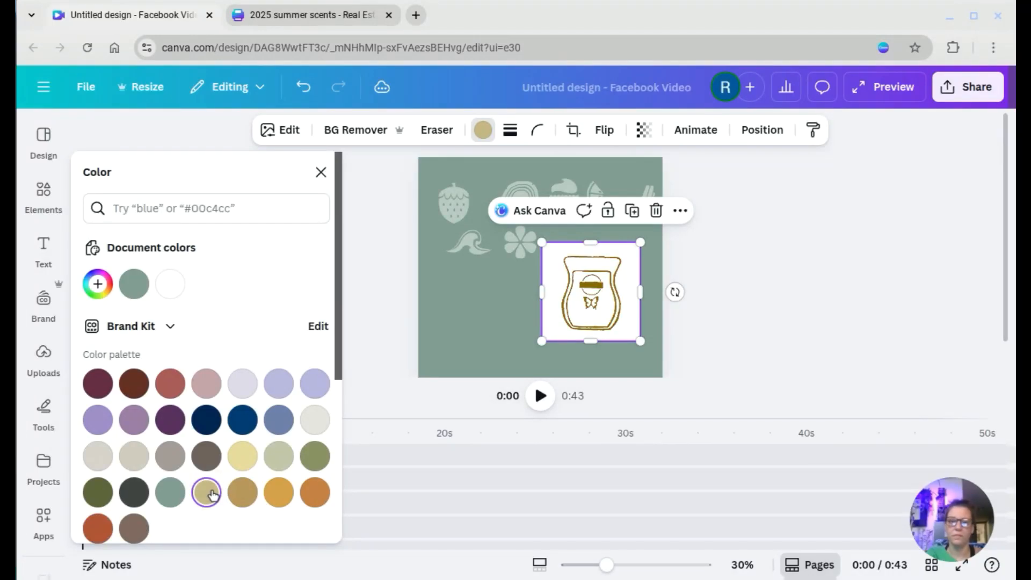
pyautogui.click(251, 457)
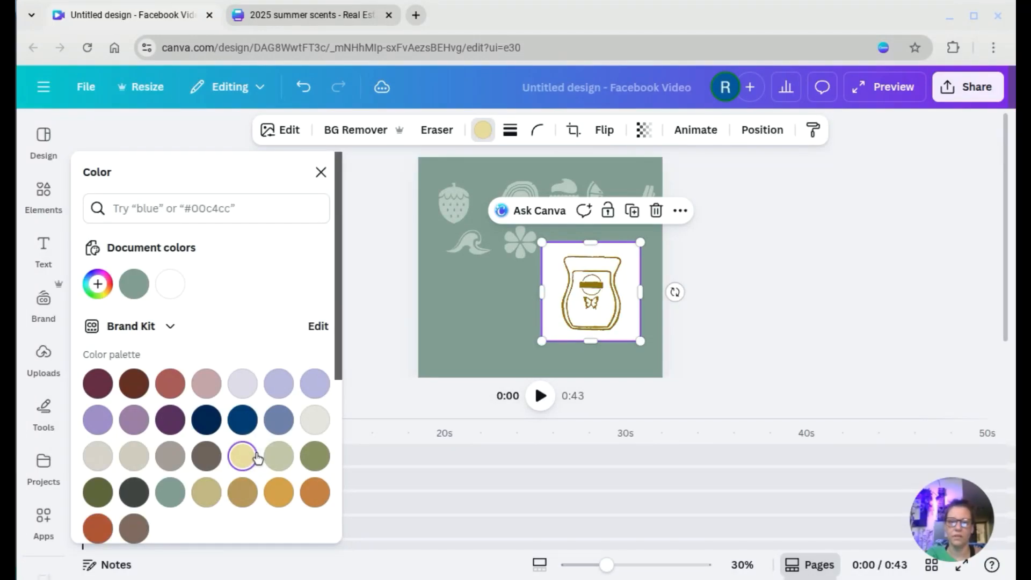
pyautogui.click(278, 455)
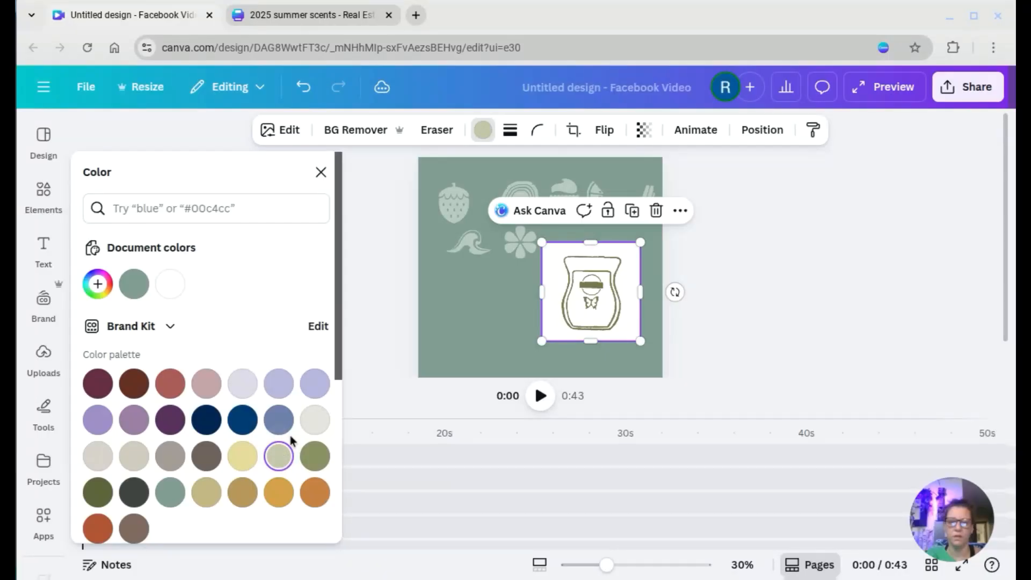
pyautogui.click(315, 420)
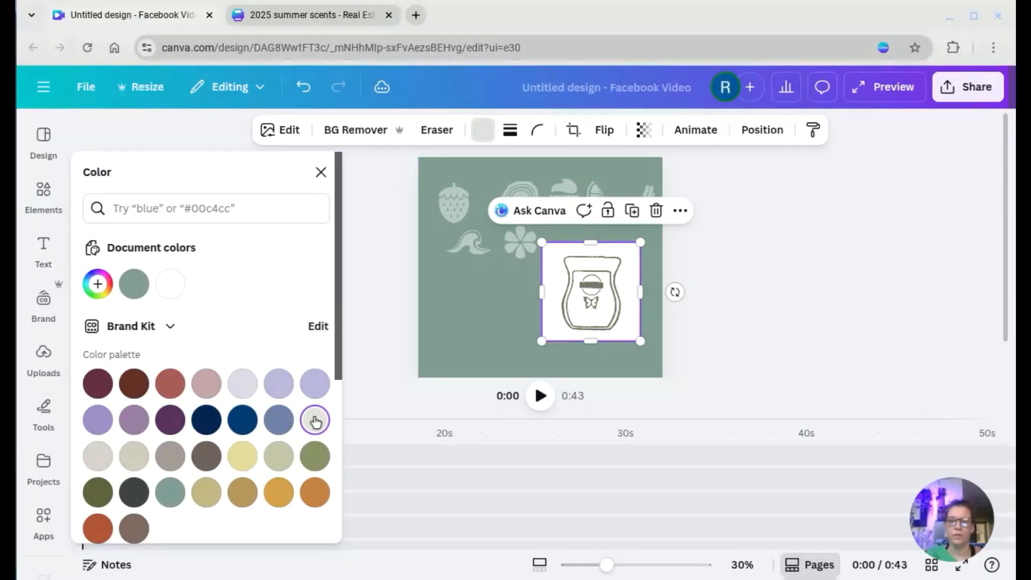
pyautogui.click(244, 388)
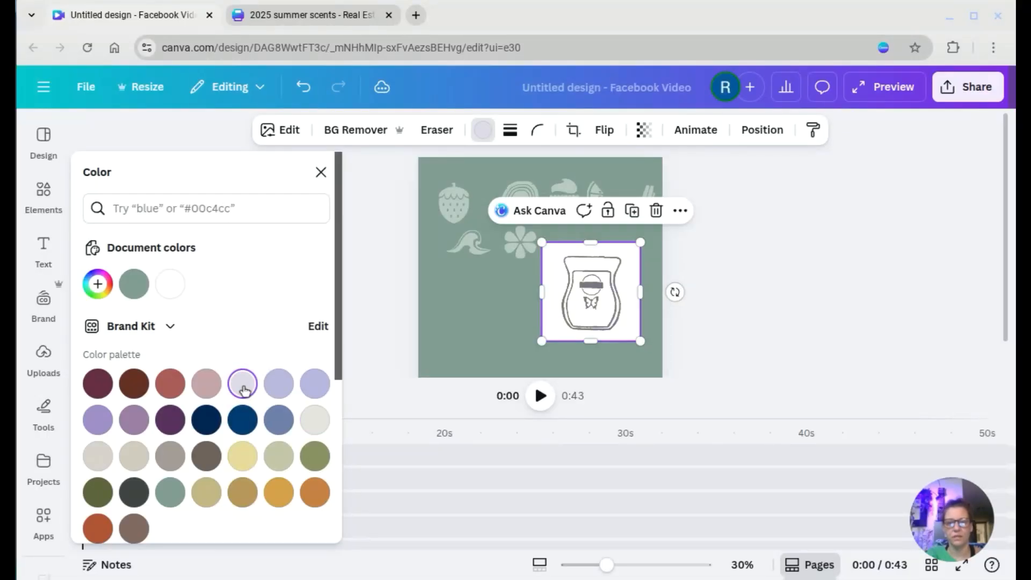
# Remove the white background from the wax warmer drawing
pyautogui.click(366, 132)
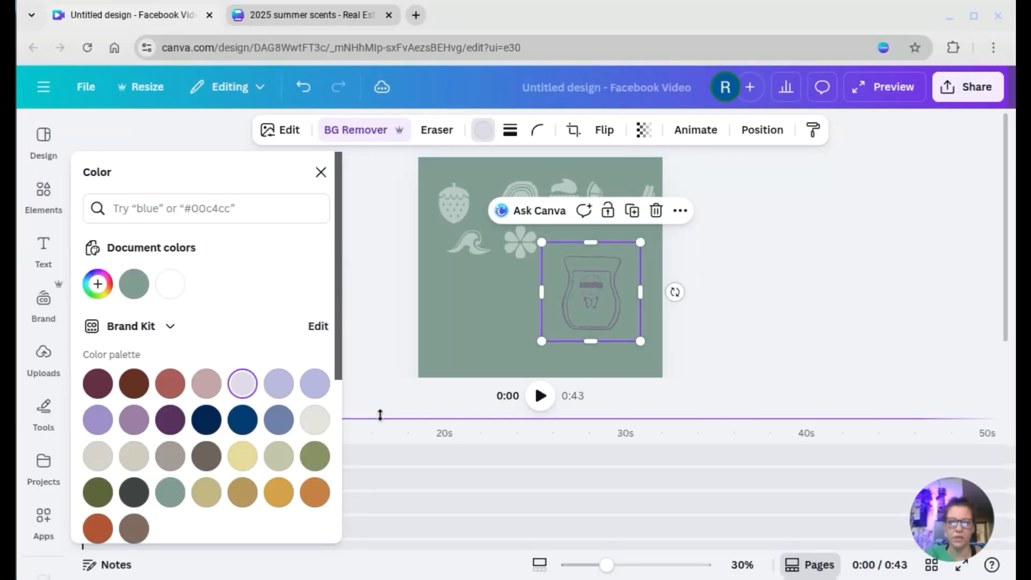
# Test yellow, blue, navy, purple and green Brand Kit colours on the background-free wax warmer drawing
pyautogui.click(239, 460)
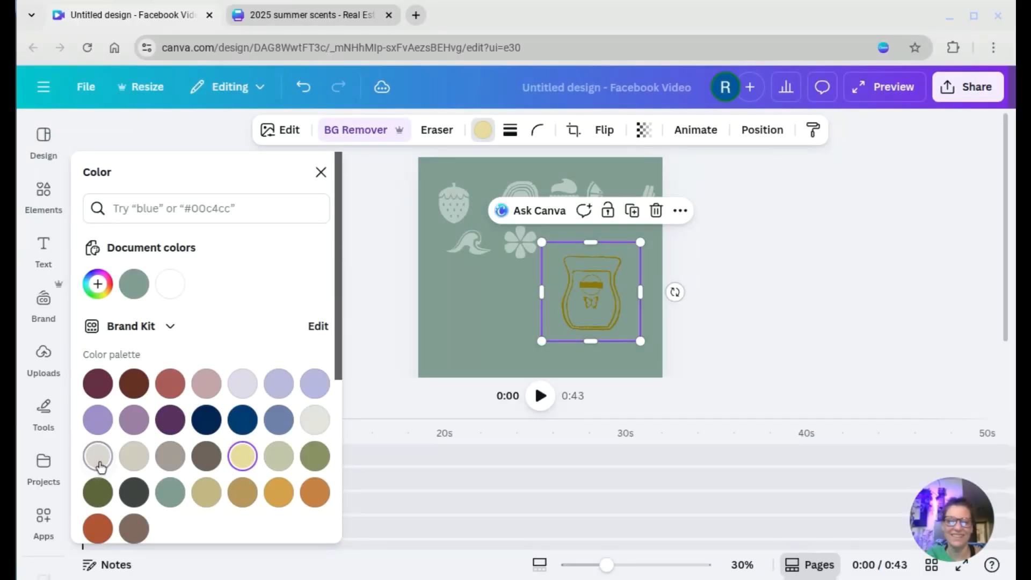
pyautogui.click(97, 456)
pyautogui.click(272, 417)
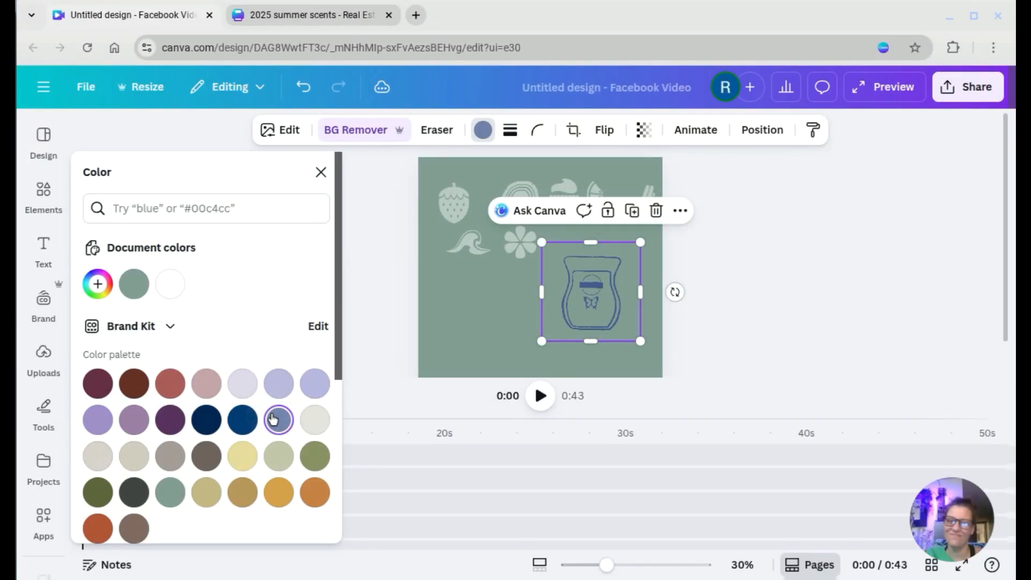
pyautogui.click(242, 419)
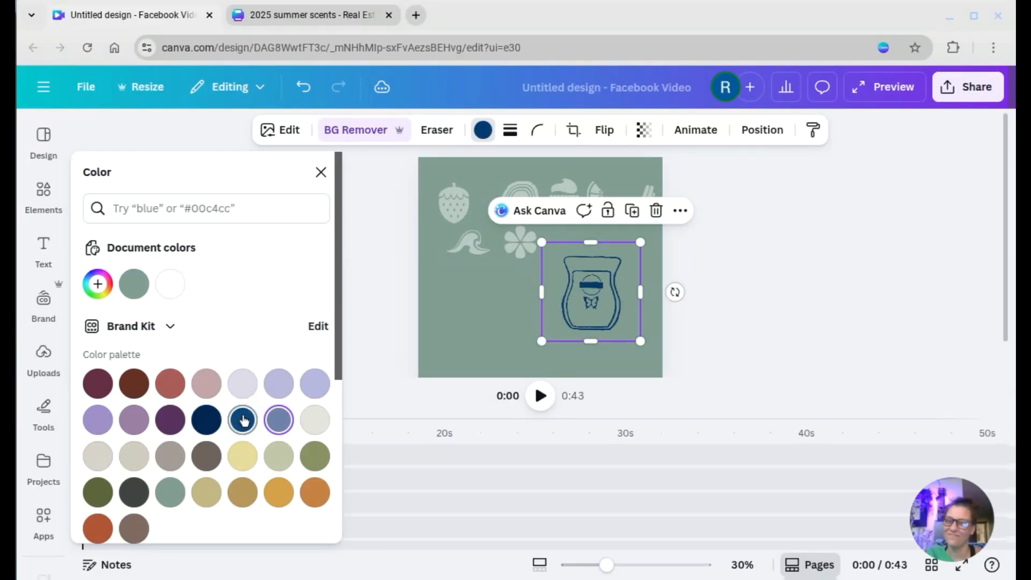
pyautogui.click(208, 423)
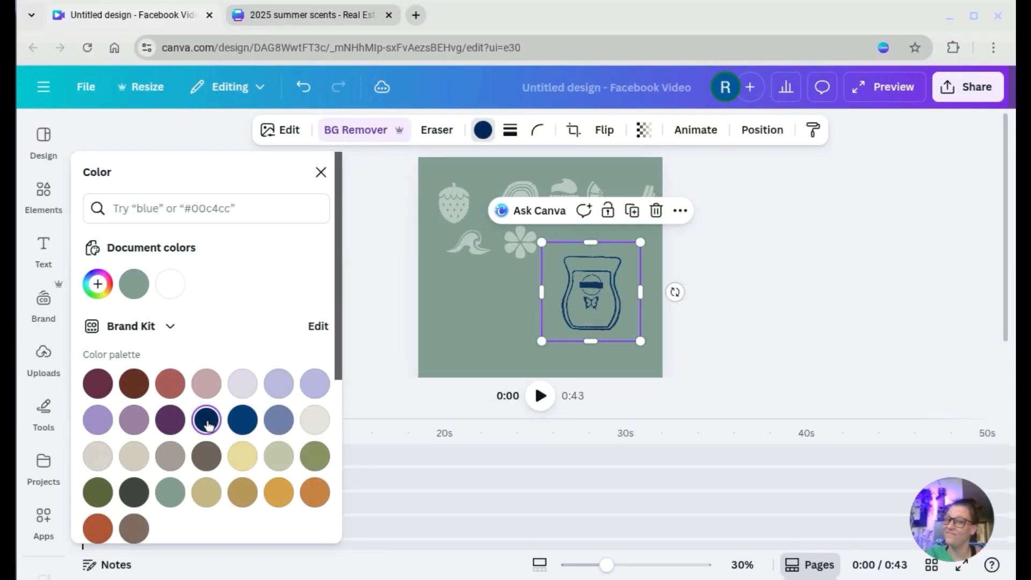
pyautogui.click(172, 422)
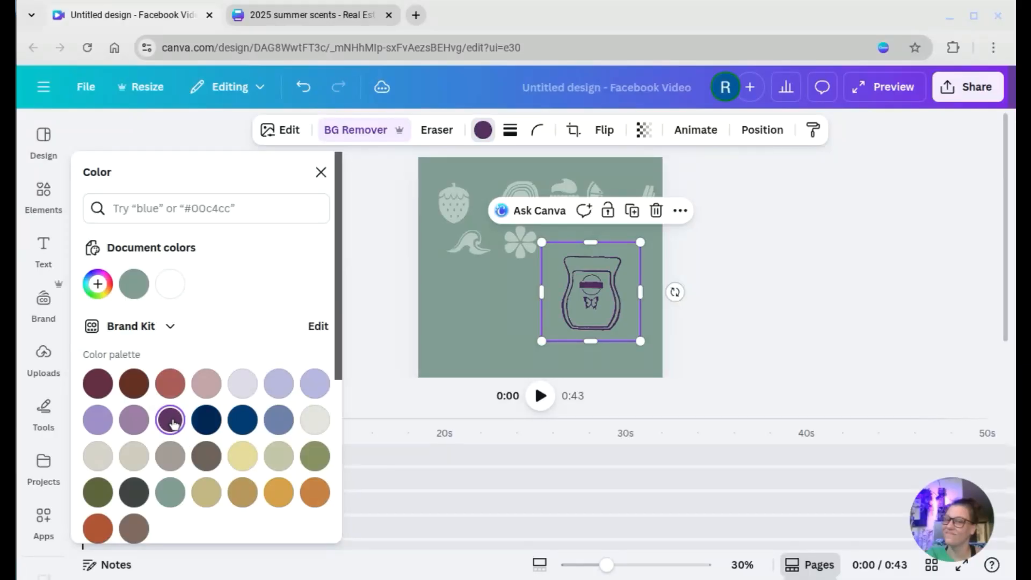
pyautogui.click(278, 459)
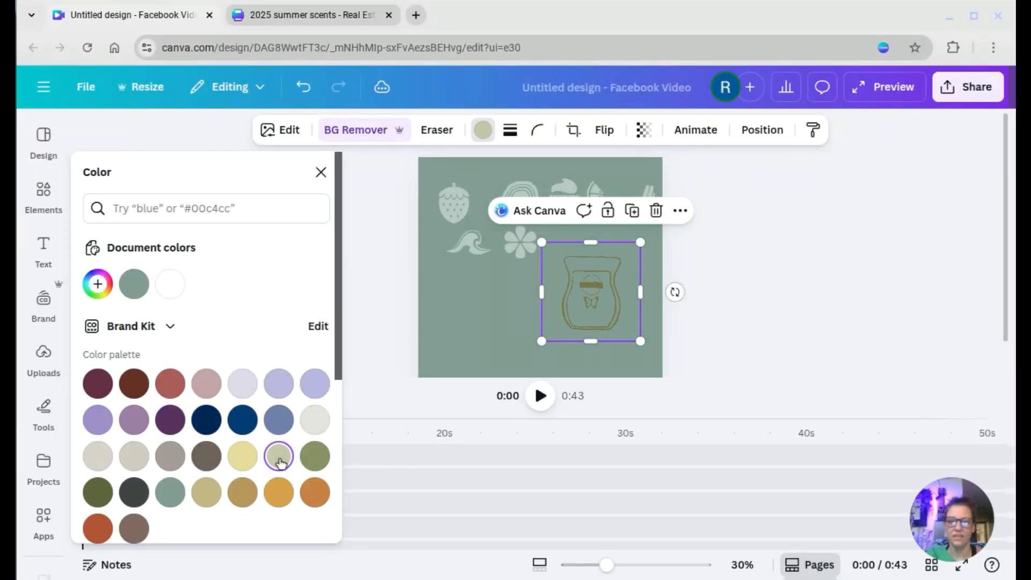
pyautogui.click(318, 465)
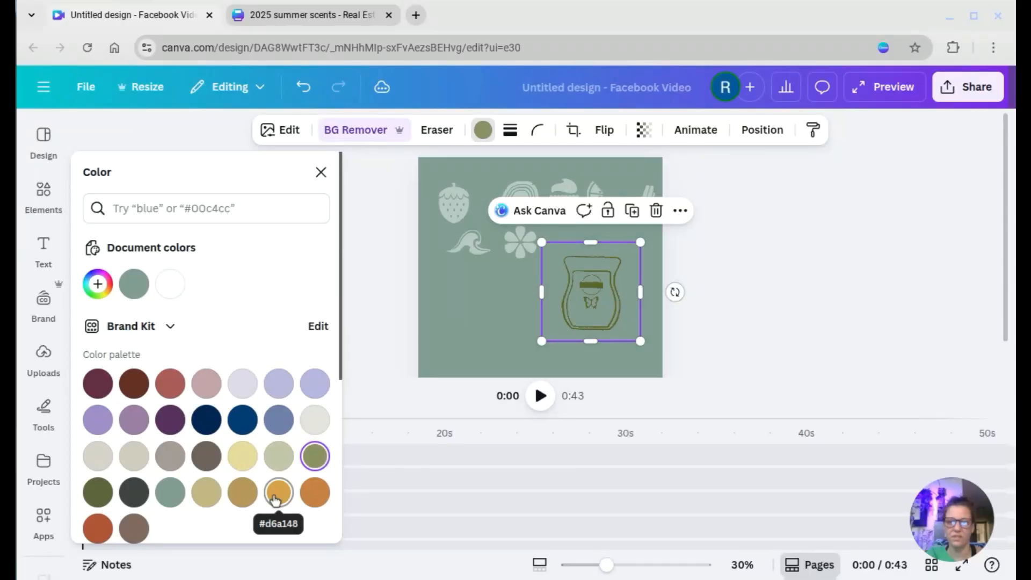
# Set the wax warmer drawing's transparency to 37 and compare Brand Kit colours on it, settling on the medium-dark blue
pyautogui.click(644, 131)
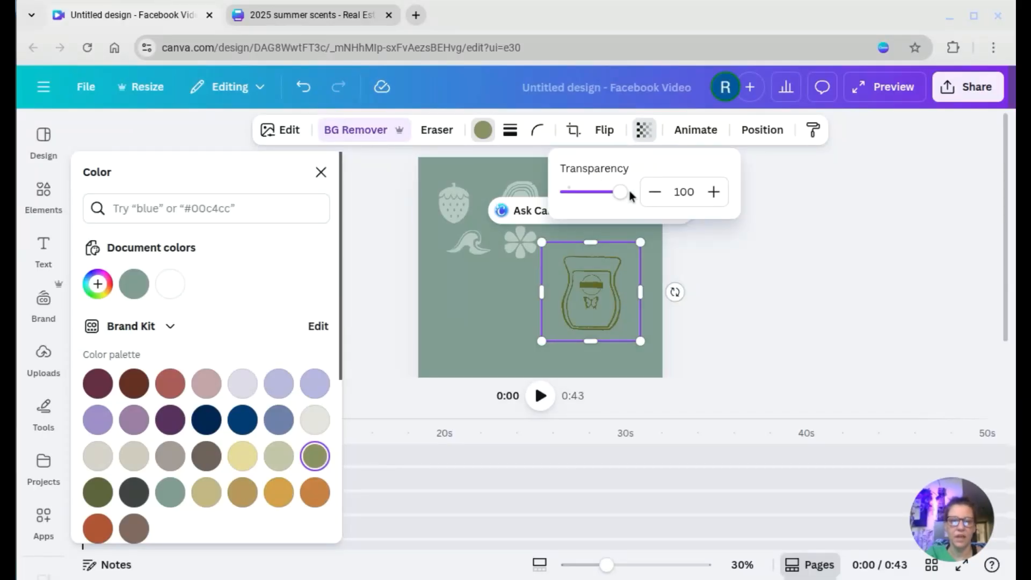
pyautogui.moveTo(617, 196); pyautogui.dragTo(588, 204)
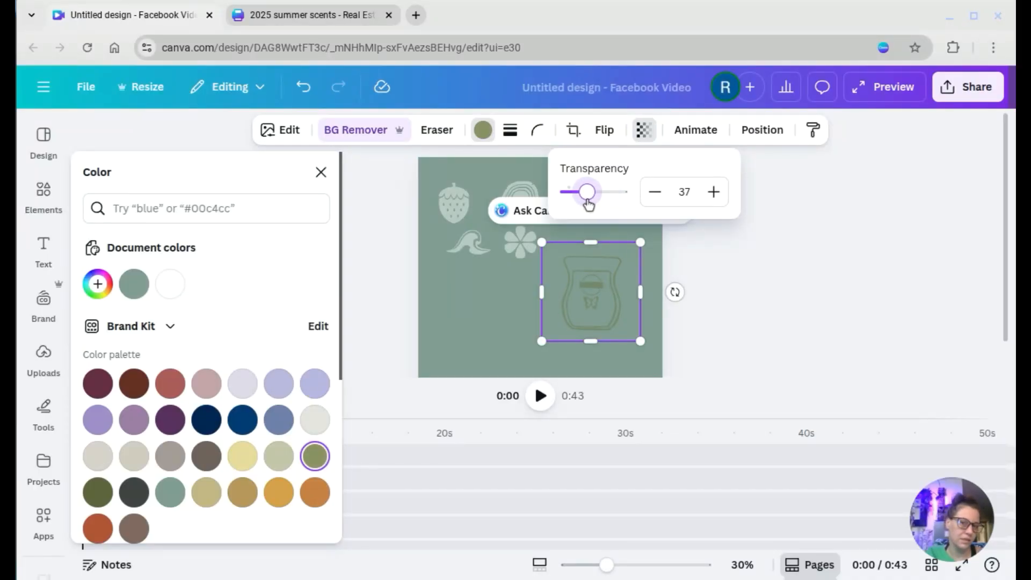
pyautogui.click(324, 424)
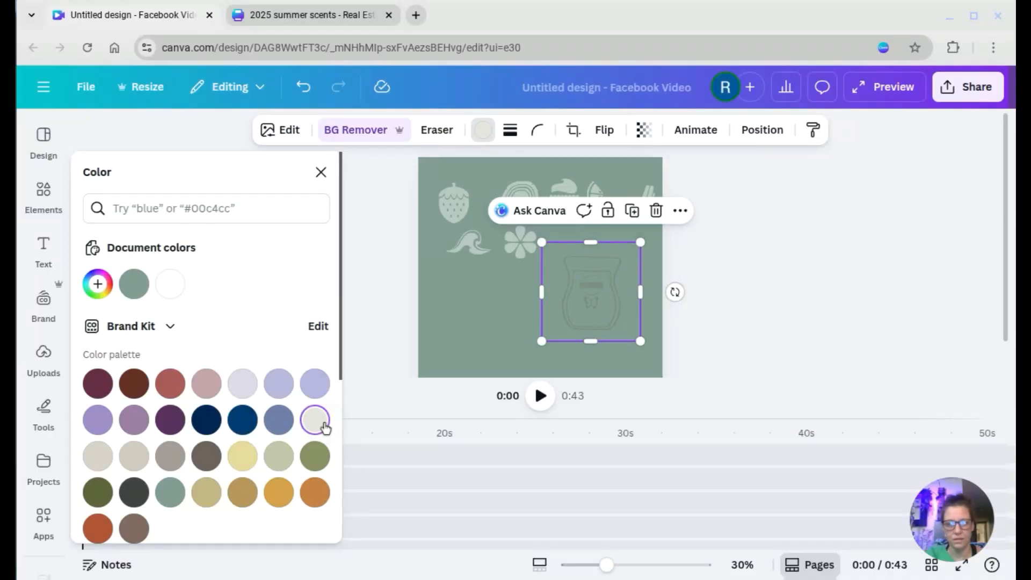
pyautogui.click(278, 422)
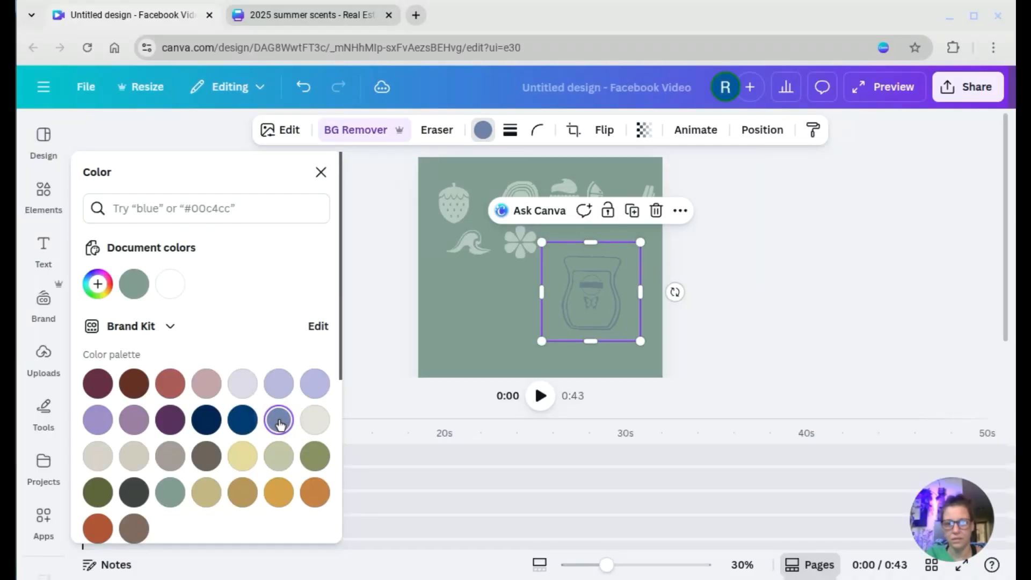
pyautogui.click(289, 382)
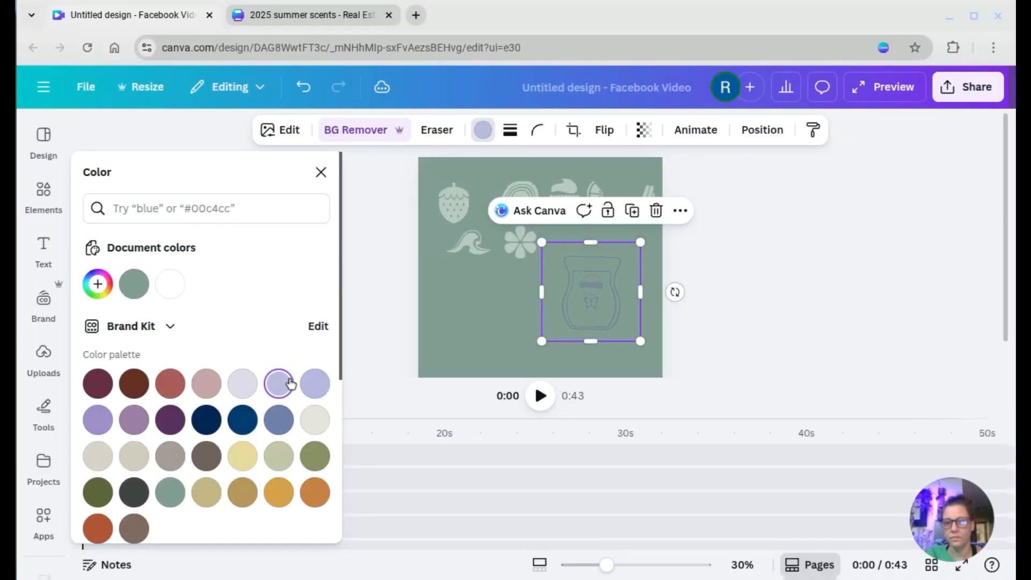
pyautogui.click(310, 384)
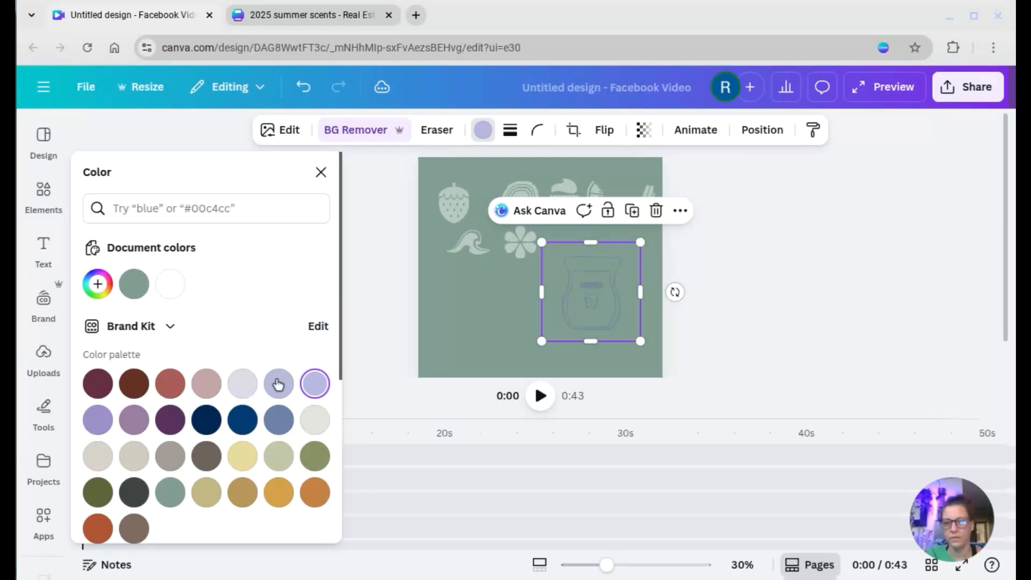
pyautogui.click(240, 391)
pyautogui.click(239, 422)
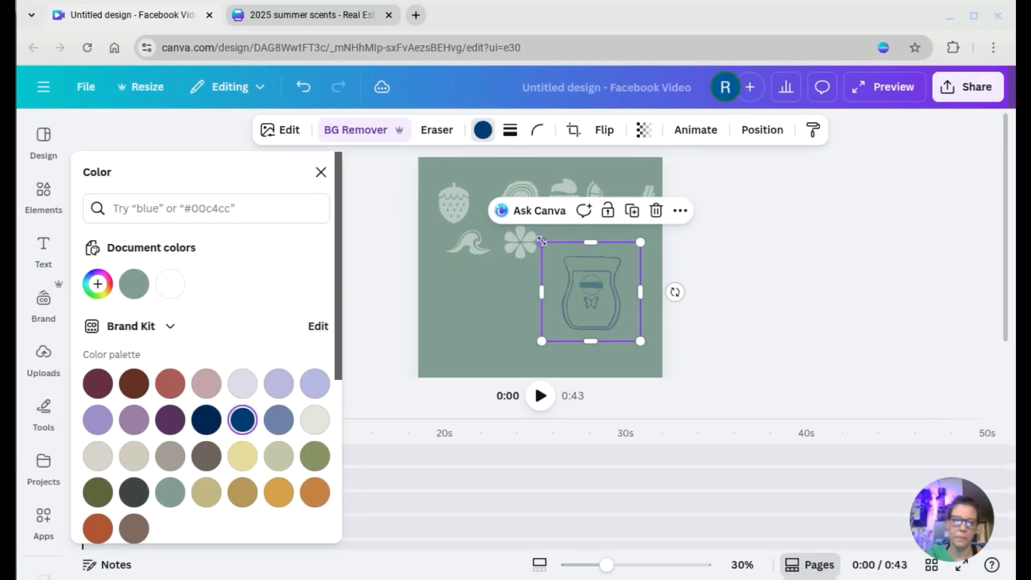
# Enlarge the wax warmer drawing to about 874 px square and centre it on the green page
pyautogui.moveTo(541, 241); pyautogui.dragTo(401, 182)
pyautogui.moveTo(530, 295); pyautogui.dragTo(538, 341)
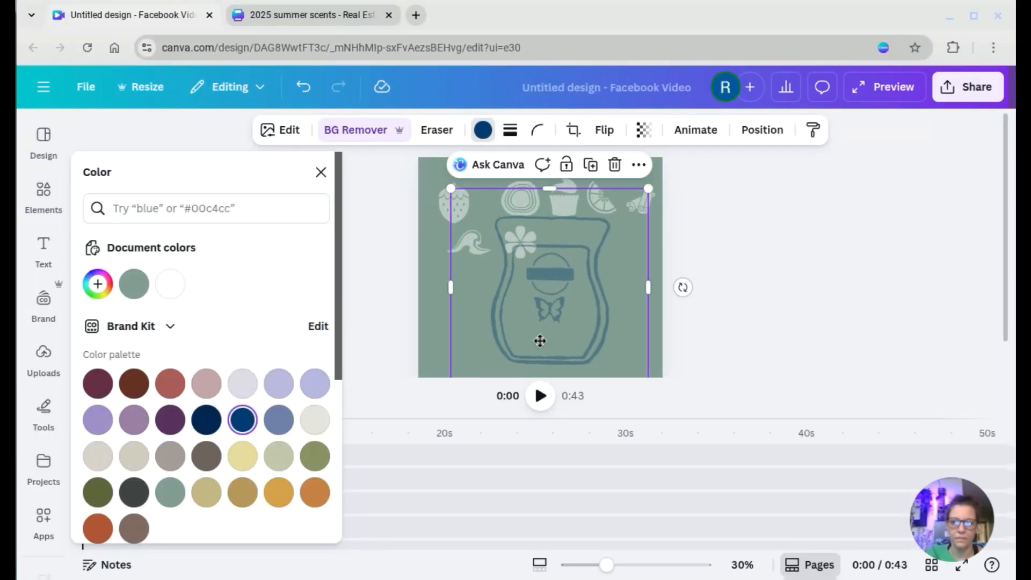
pyautogui.click(321, 173)
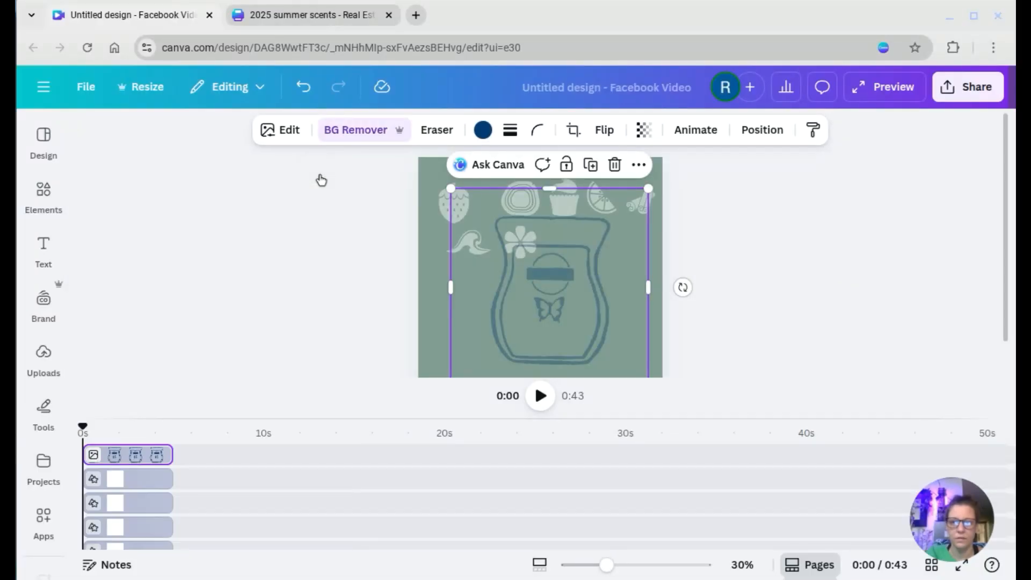
pyautogui.scroll(-3, 319, 172)
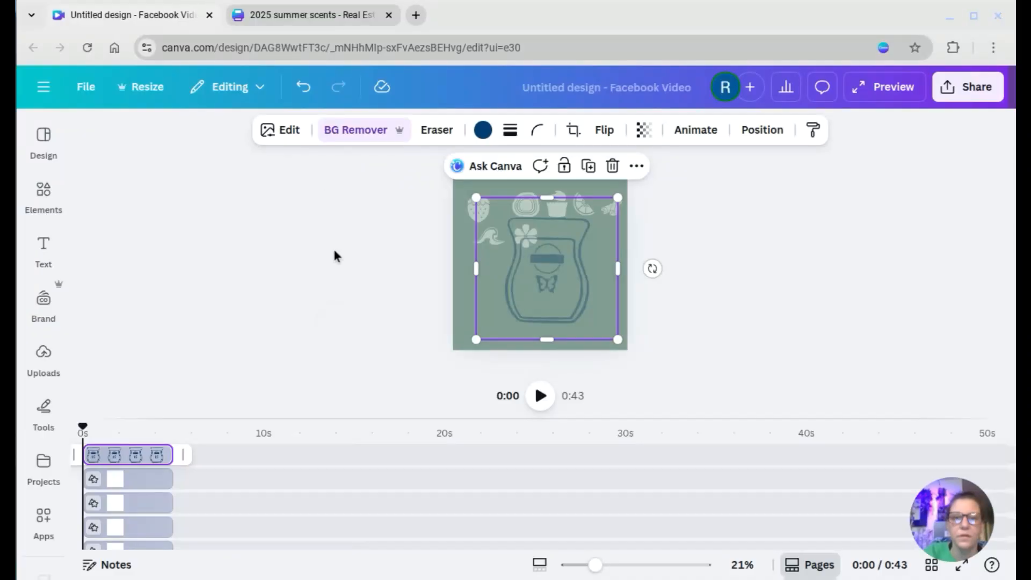
pyautogui.click(361, 260)
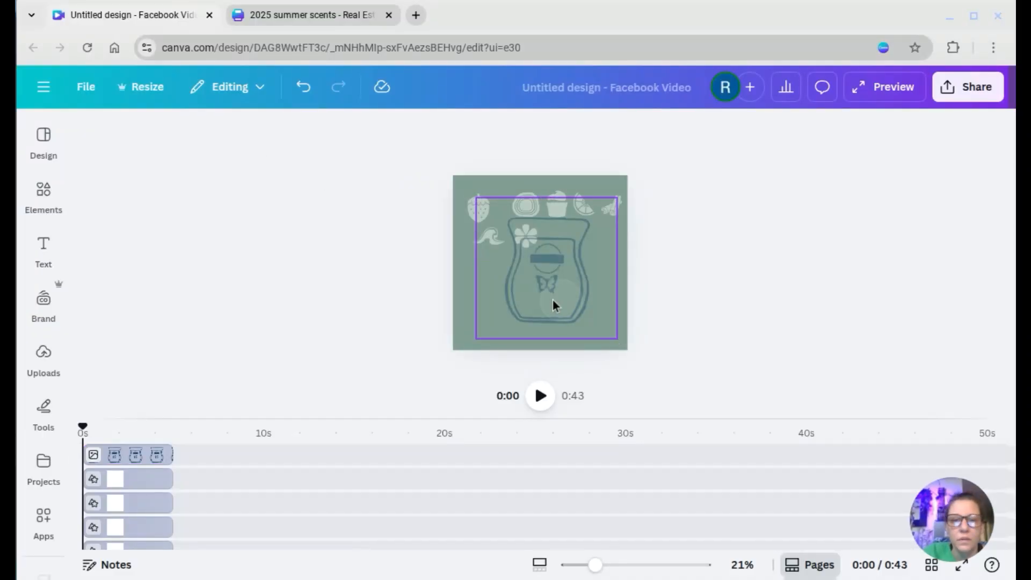
pyautogui.moveTo(549, 300); pyautogui.dragTo(554, 298)
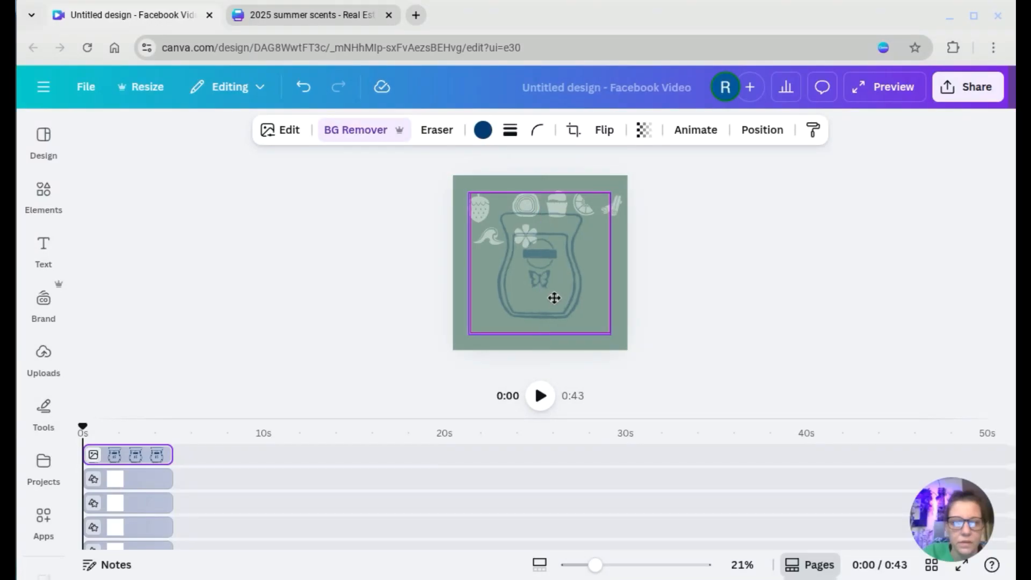
pyautogui.click(428, 308)
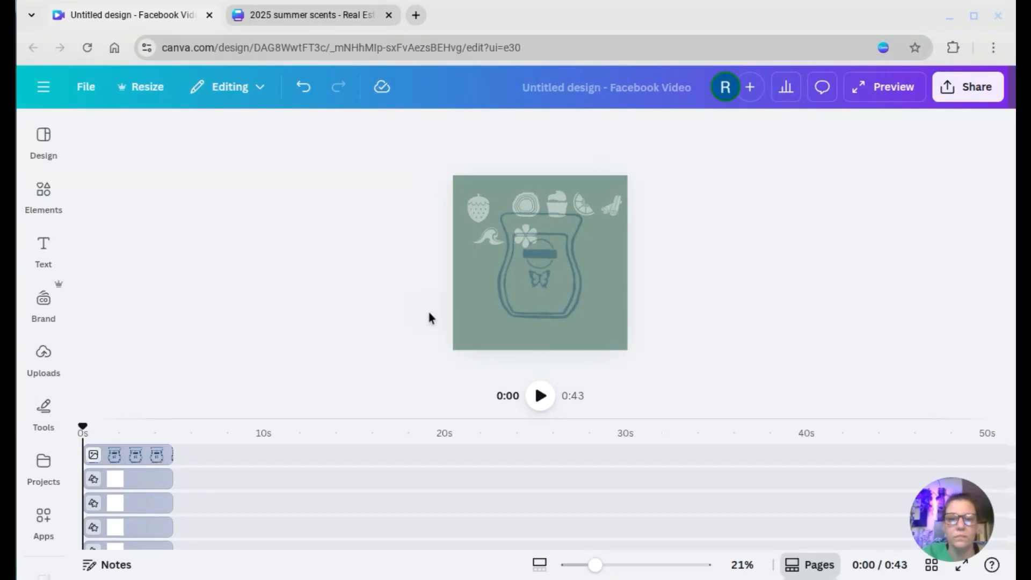
# Send the wax warmer drawing to the back, behind the scent-category graphics
pyautogui.click(529, 307)
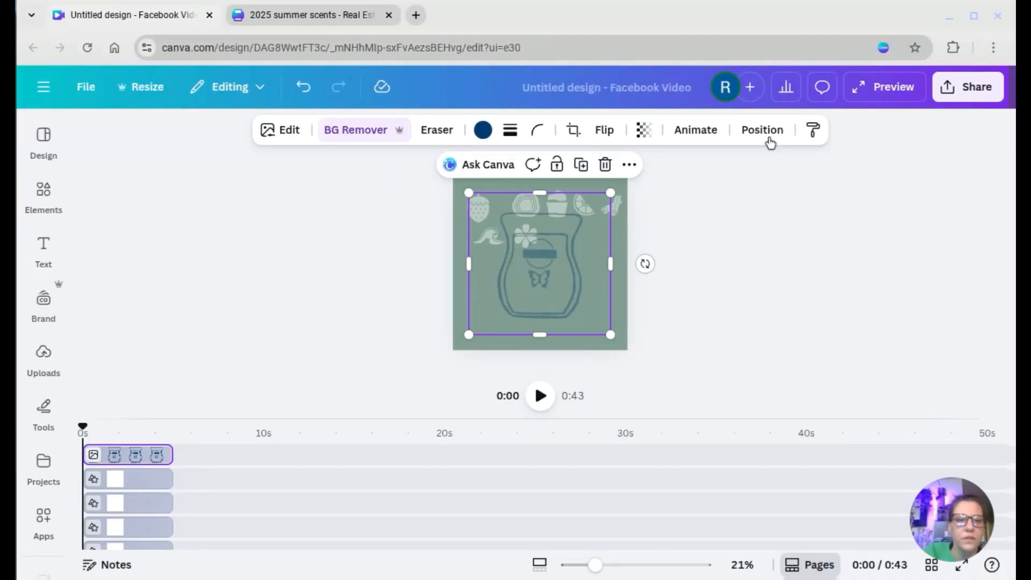
pyautogui.click(765, 131)
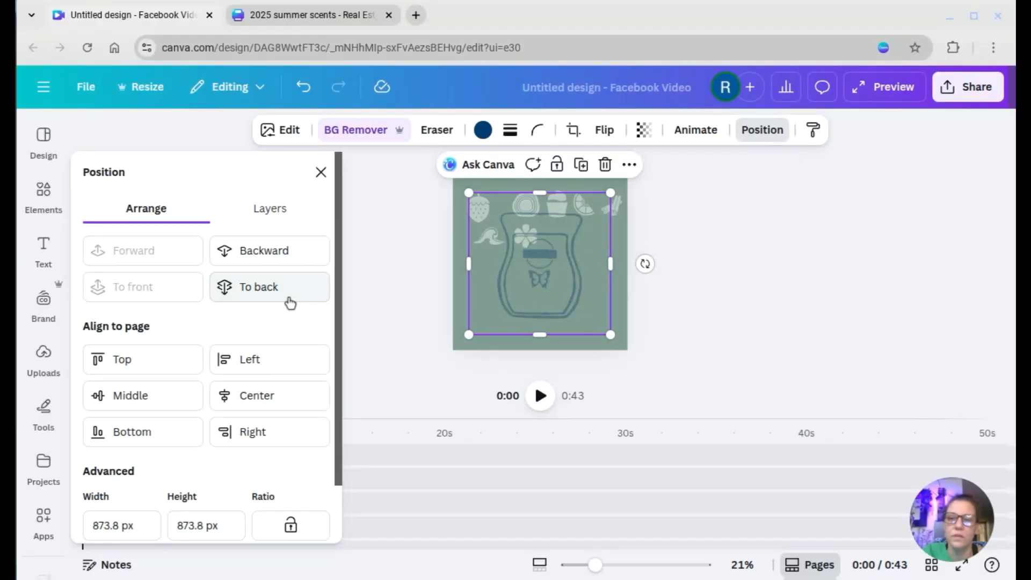
pyautogui.click(270, 301)
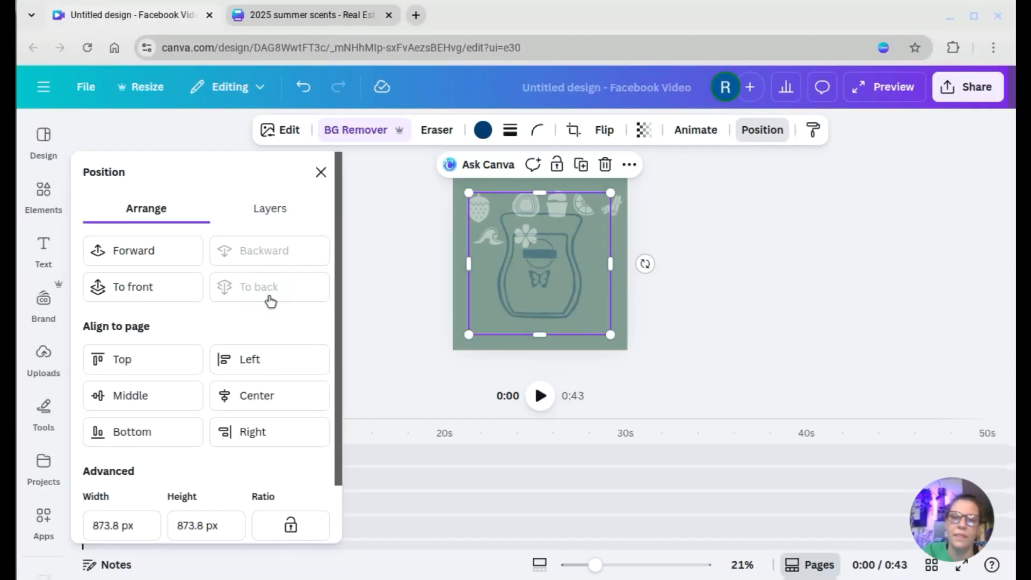
pyautogui.click(403, 262)
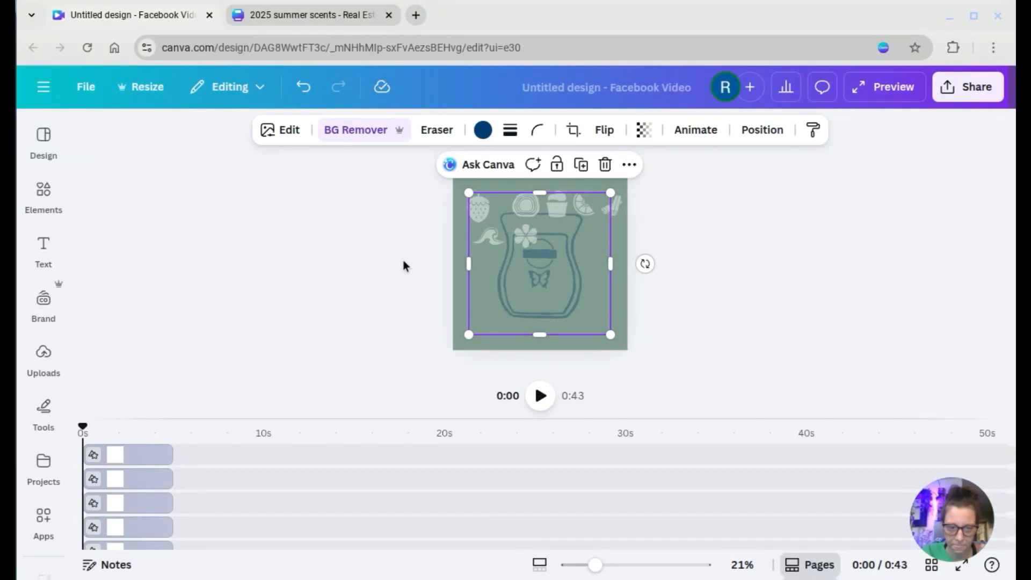
pyautogui.click(63, 272)
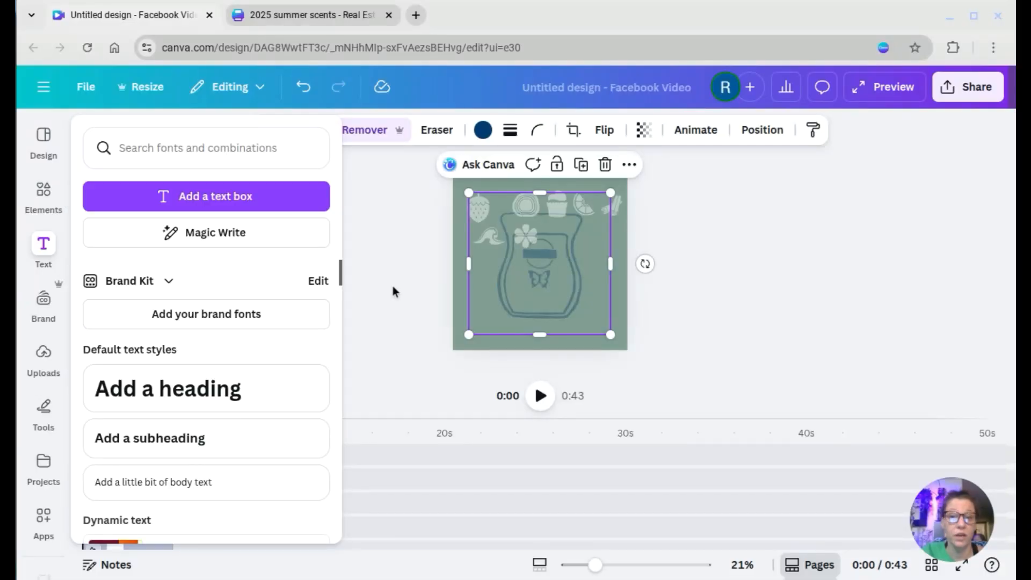
pyautogui.click(391, 287)
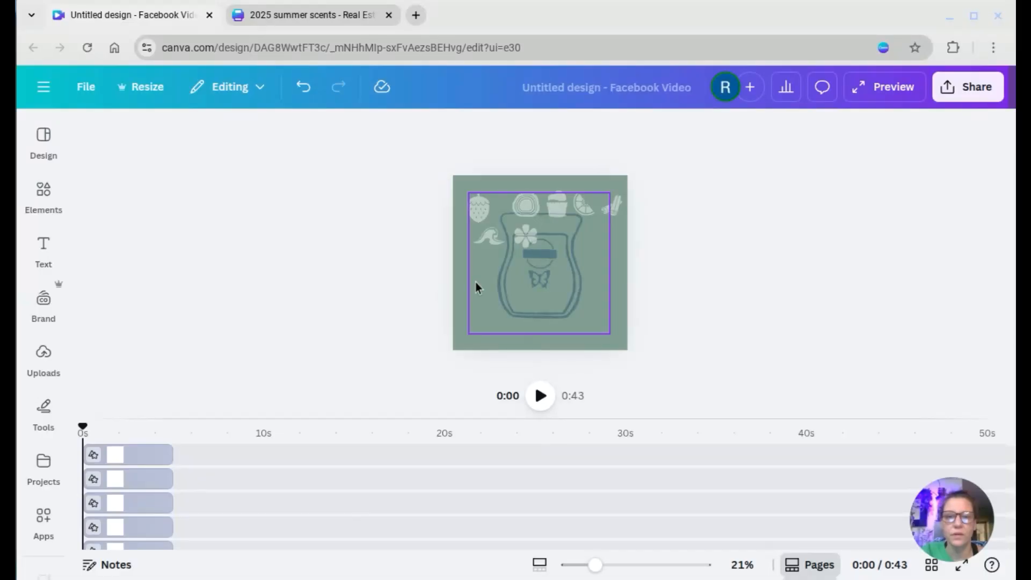
pyautogui.click(523, 275)
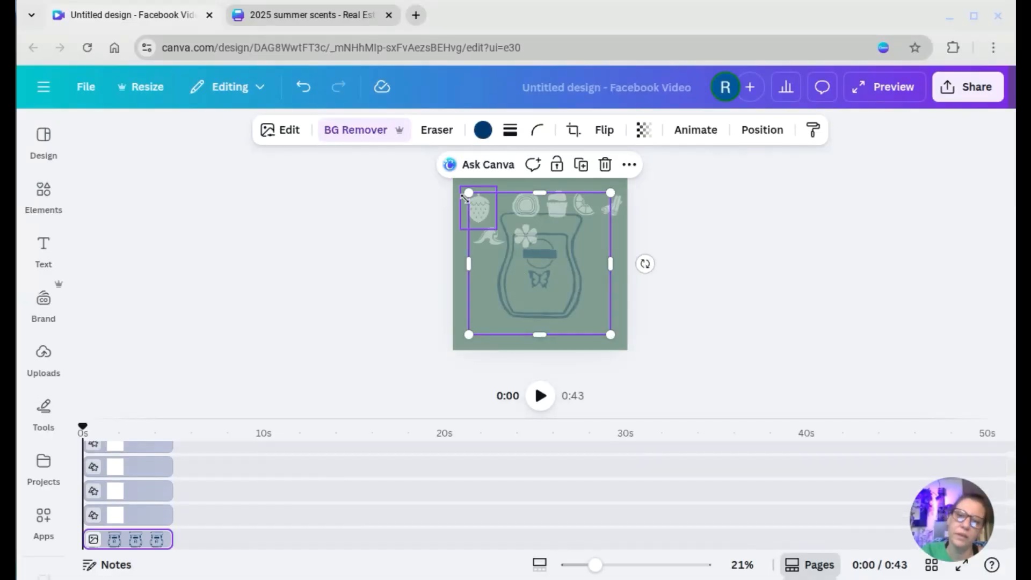
pyautogui.click(304, 317)
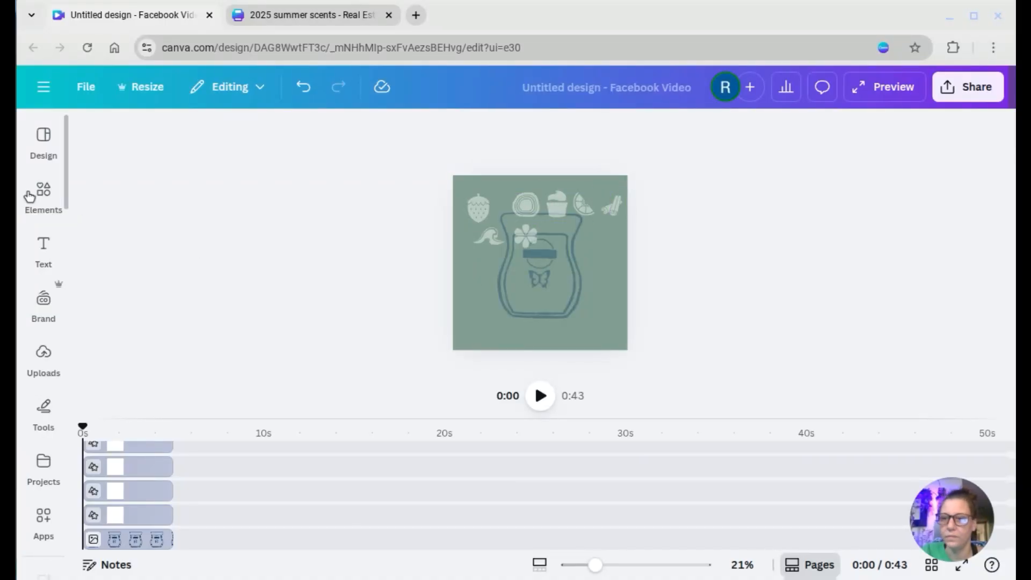
# Add the recently used circle to the page with no fill and a solid black outline of weight 4
pyautogui.click(49, 192)
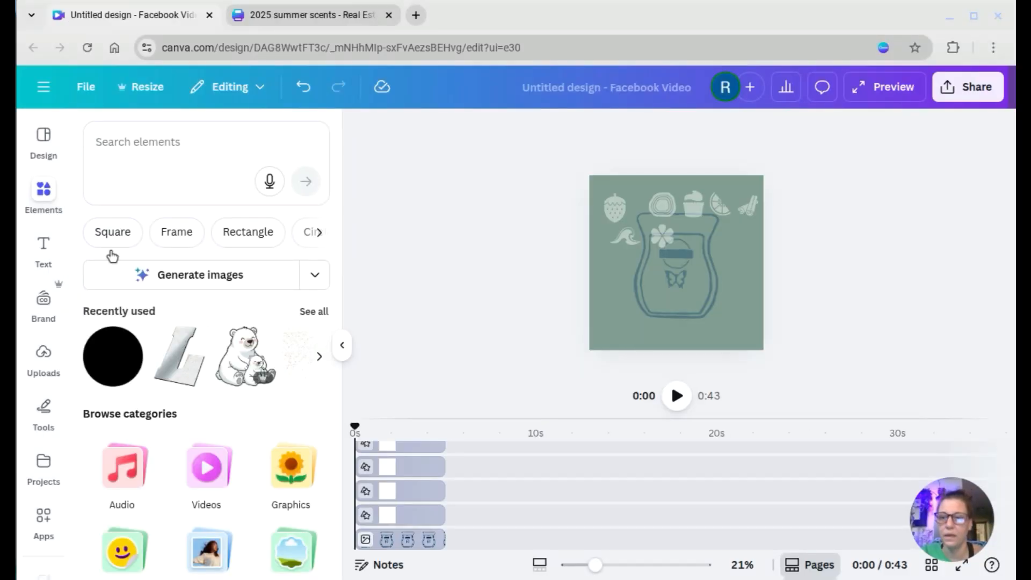
pyautogui.click(110, 376)
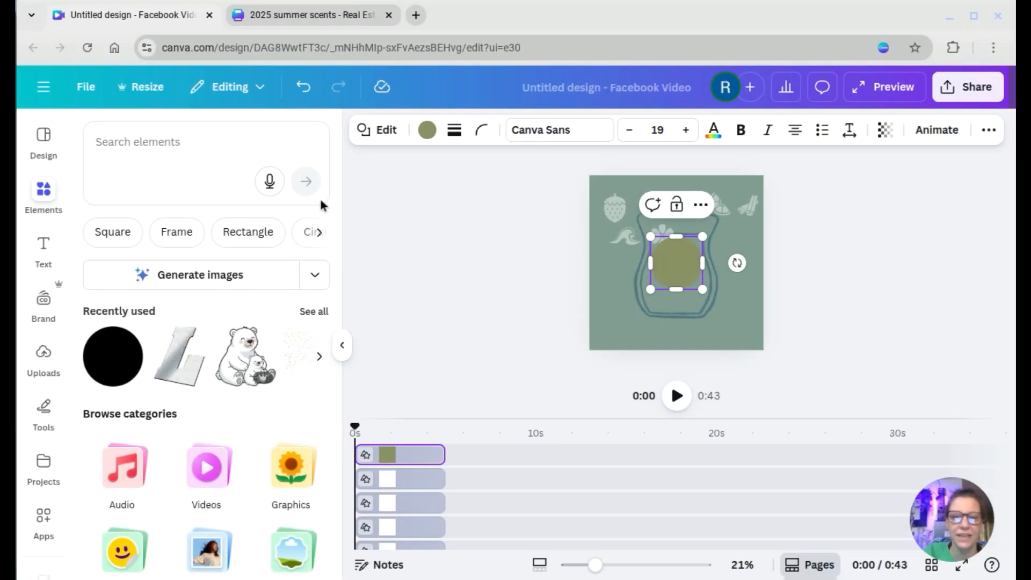
pyautogui.click(427, 134)
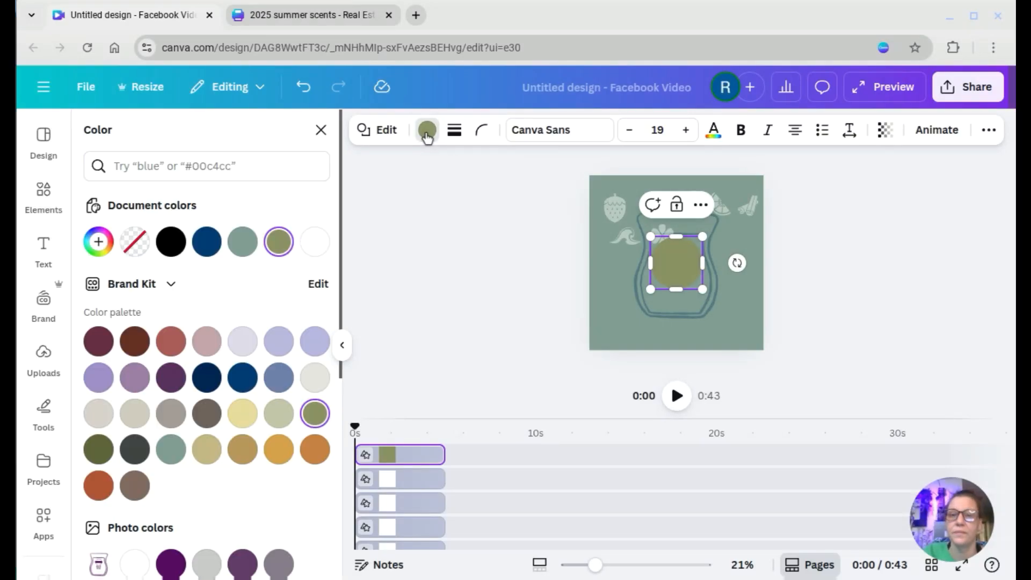
pyautogui.click(136, 243)
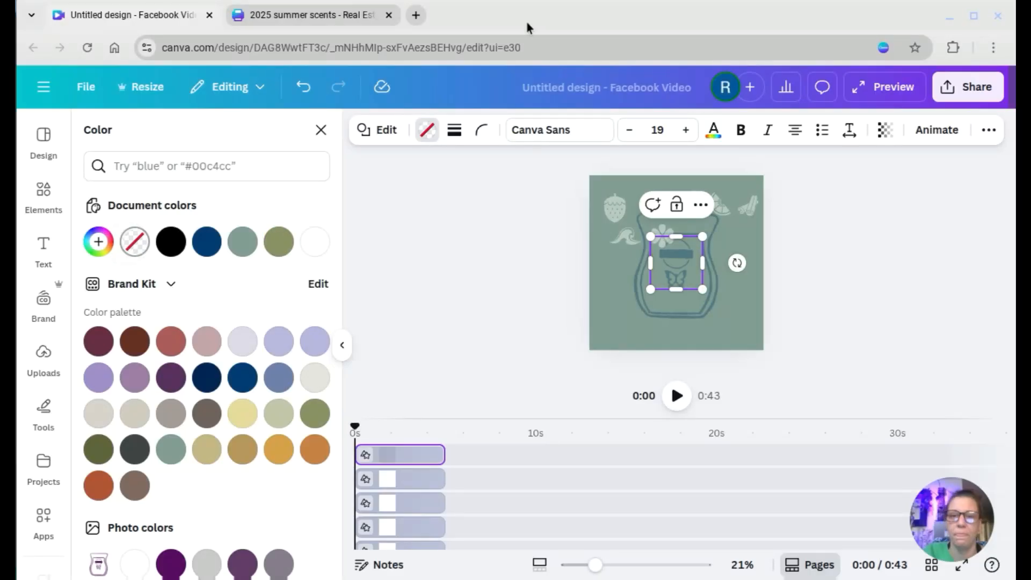
pyautogui.click(455, 131)
pyautogui.click(415, 180)
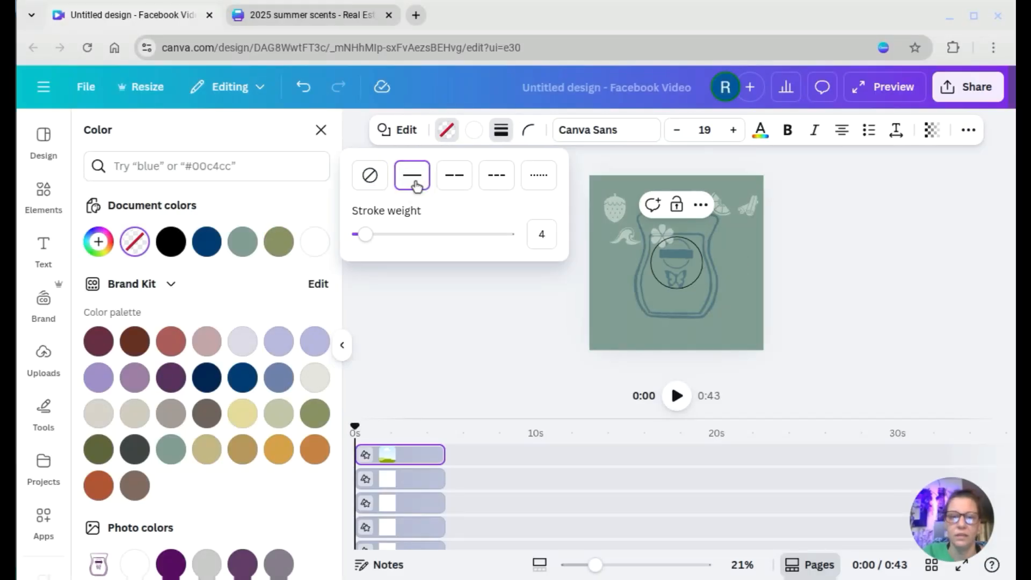
pyautogui.click(553, 315)
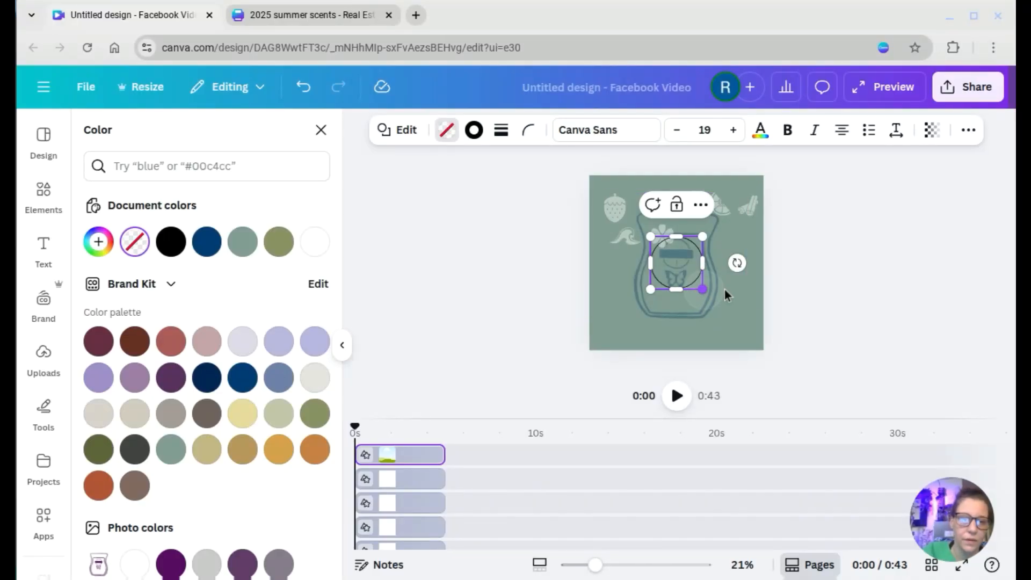
# Enlarge the circle outline to about 756 px square and centre it over the wax warmer drawing
pyautogui.moveTo(701, 290); pyautogui.dragTo(754, 340)
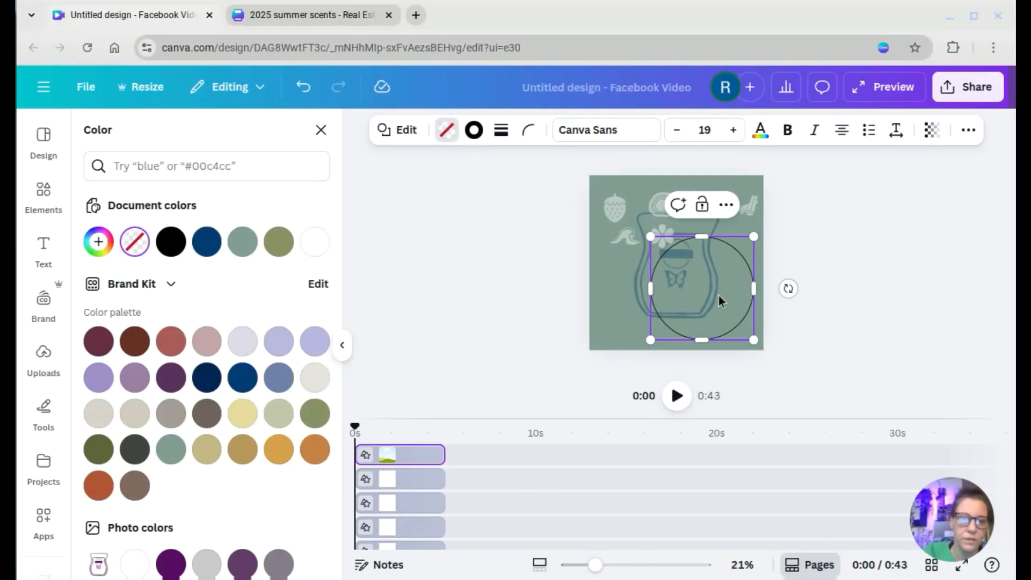
pyautogui.moveTo(718, 294); pyautogui.dragTo(690, 276)
pyautogui.moveTo(727, 321); pyautogui.dragTo(671, 287)
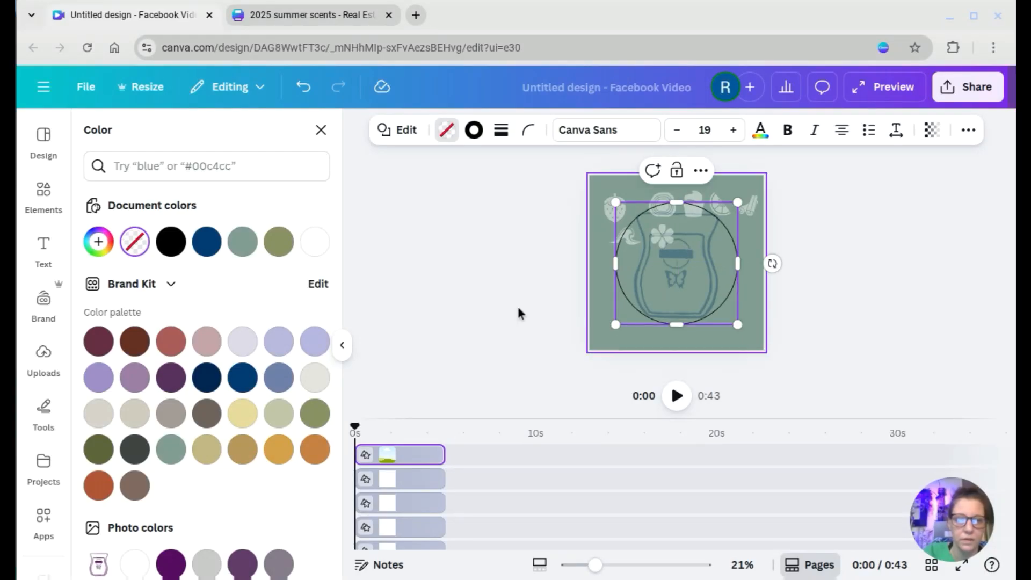
pyautogui.press('Escape')
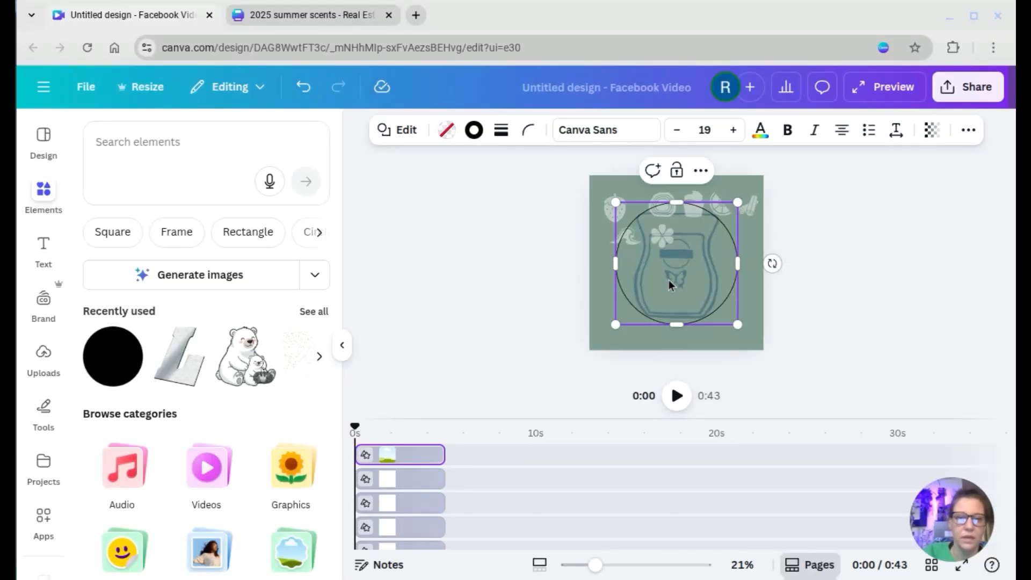
# Send the circle outline to the back, behind the scent-category graphics
pyautogui.click(968, 131)
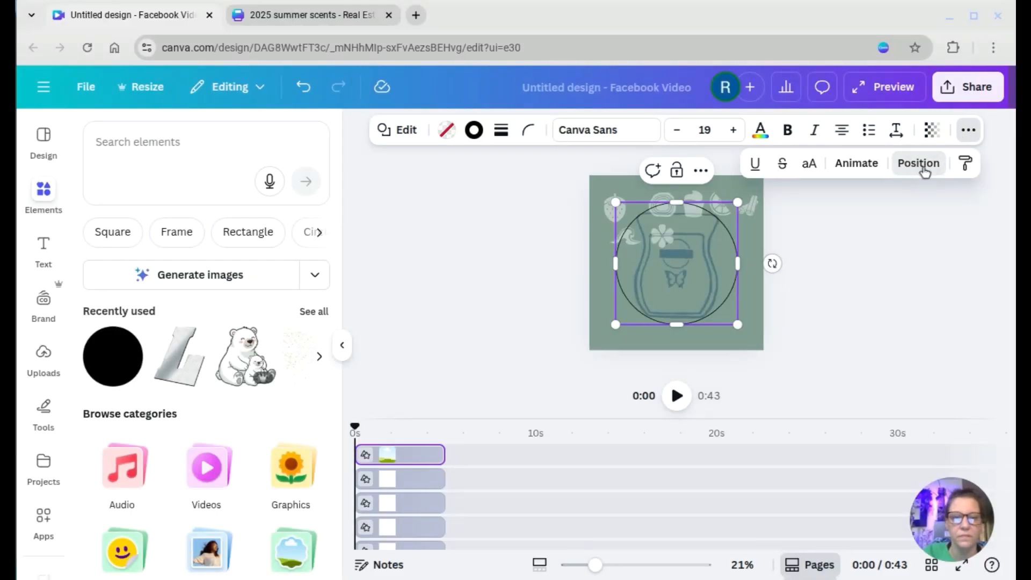
pyautogui.click(918, 164)
pyautogui.click(261, 243)
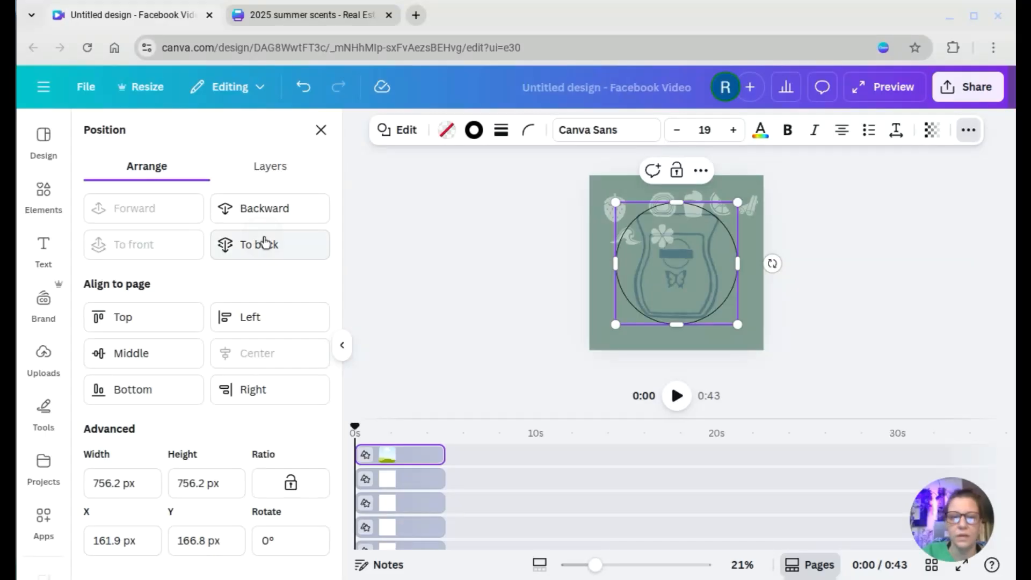
pyautogui.click(476, 229)
pyautogui.click(476, 232)
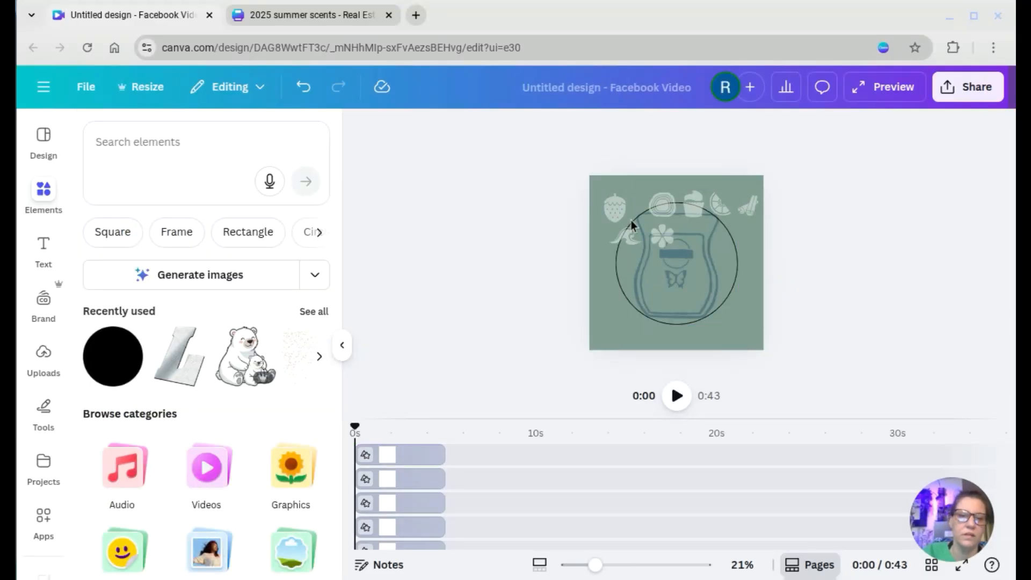
pyautogui.click(643, 283)
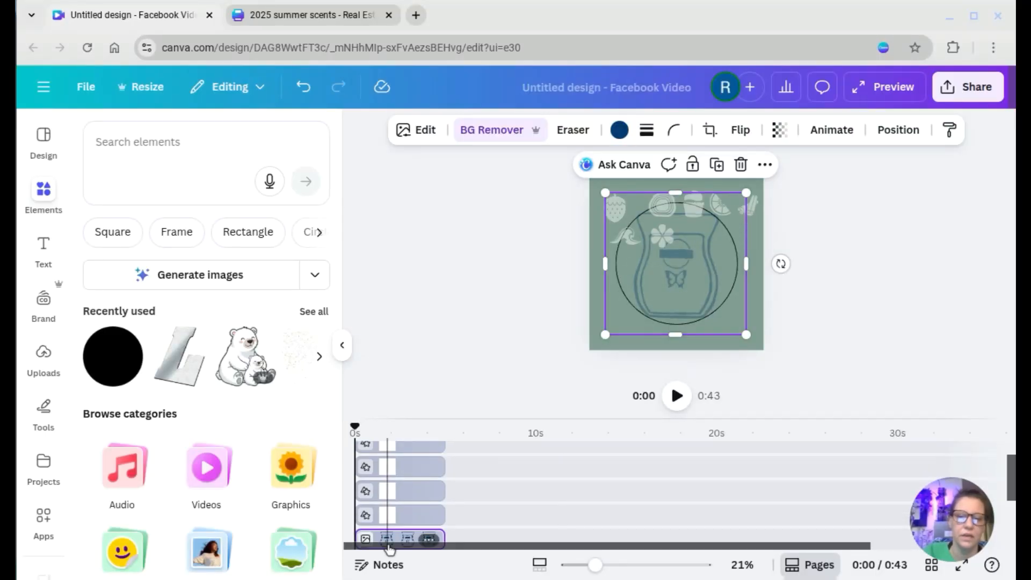
pyautogui.click(584, 243)
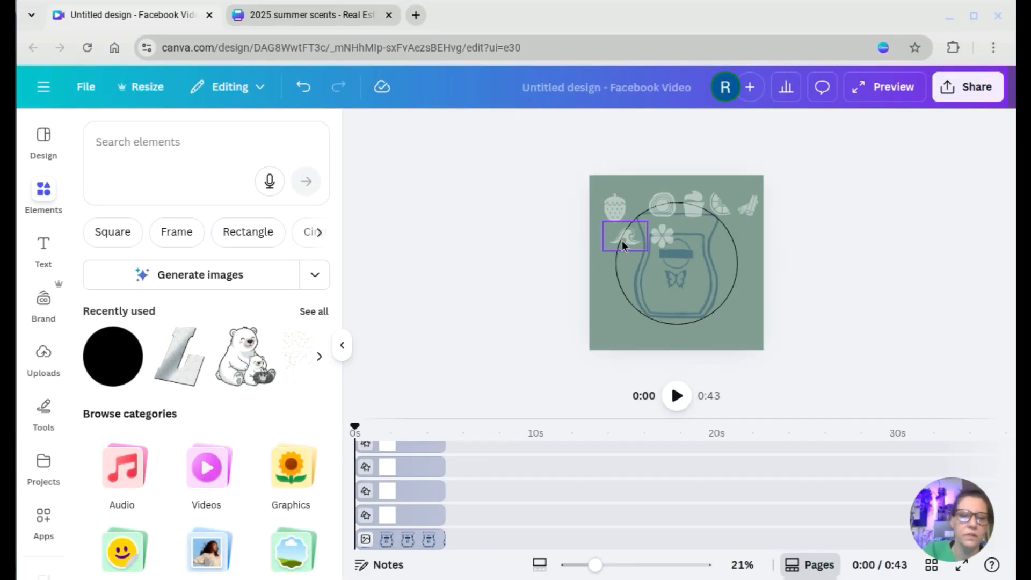
# Place the wave at the circle's bottom, the stick bundle at its lower right and the strawberry at its lower left
pyautogui.moveTo(622, 242); pyautogui.dragTo(677, 327)
pyautogui.moveTo(750, 208); pyautogui.dragTo(726, 306)
pyautogui.moveTo(614, 208); pyautogui.dragTo(635, 300)
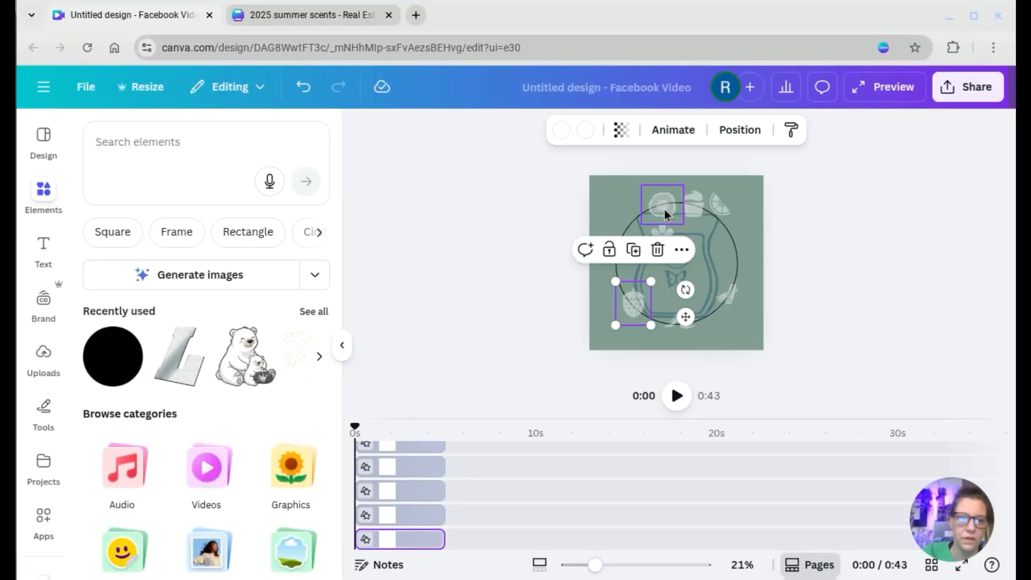
# Place the ringed graphic on the circle's left side, the citrus slice at its upper right and the flower at its upper left
pyautogui.moveTo(665, 209); pyautogui.dragTo(619, 264)
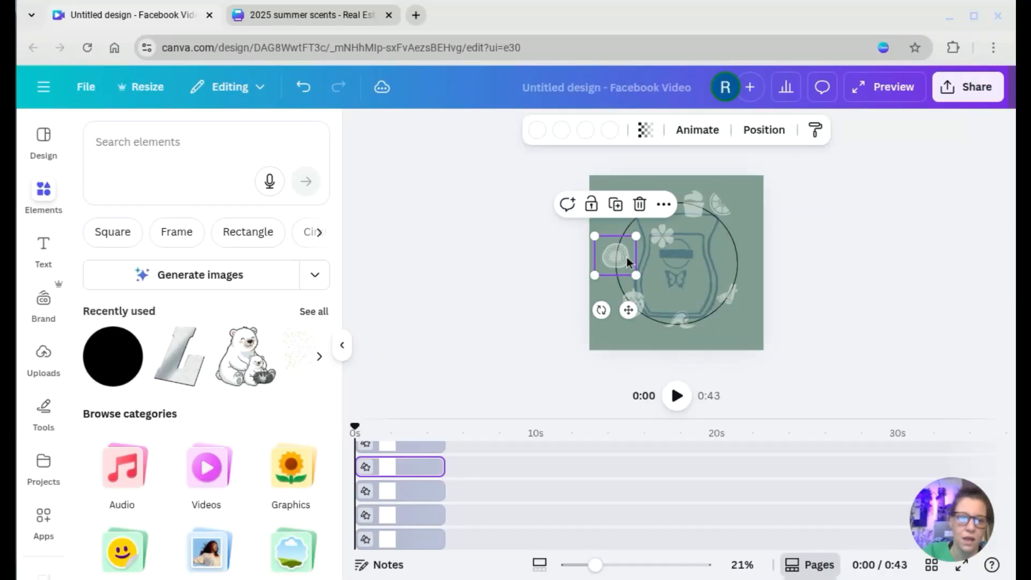
pyautogui.moveTo(726, 206); pyautogui.dragTo(738, 243)
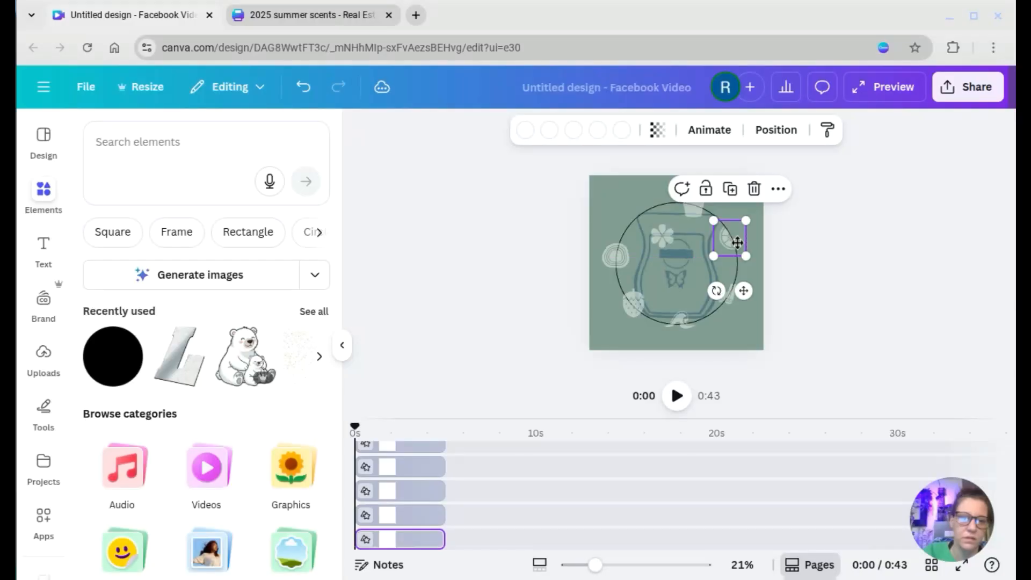
pyautogui.moveTo(663, 236); pyautogui.dragTo(652, 211)
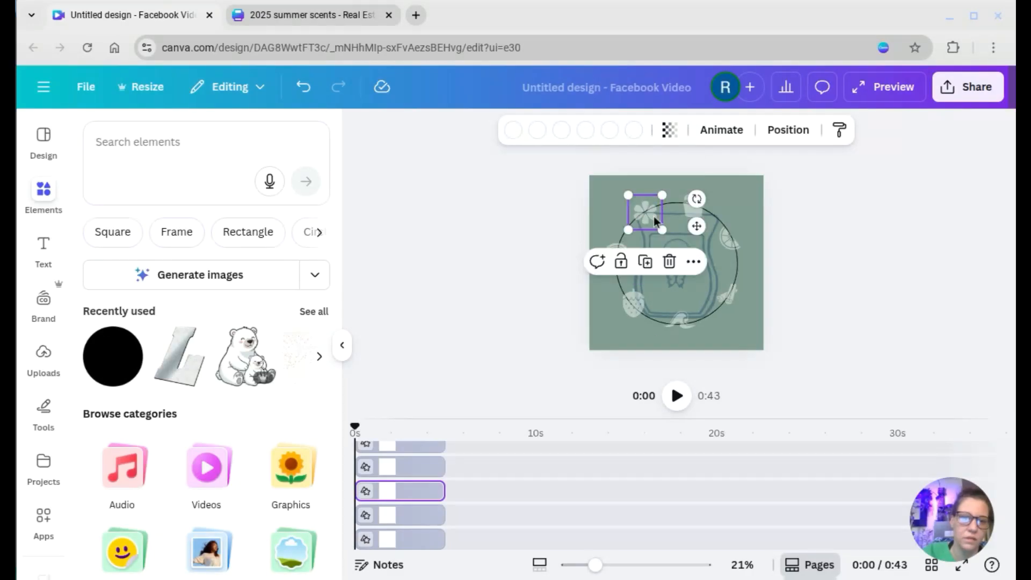
pyautogui.click(735, 239)
pyautogui.moveTo(734, 239); pyautogui.dragTo(733, 238)
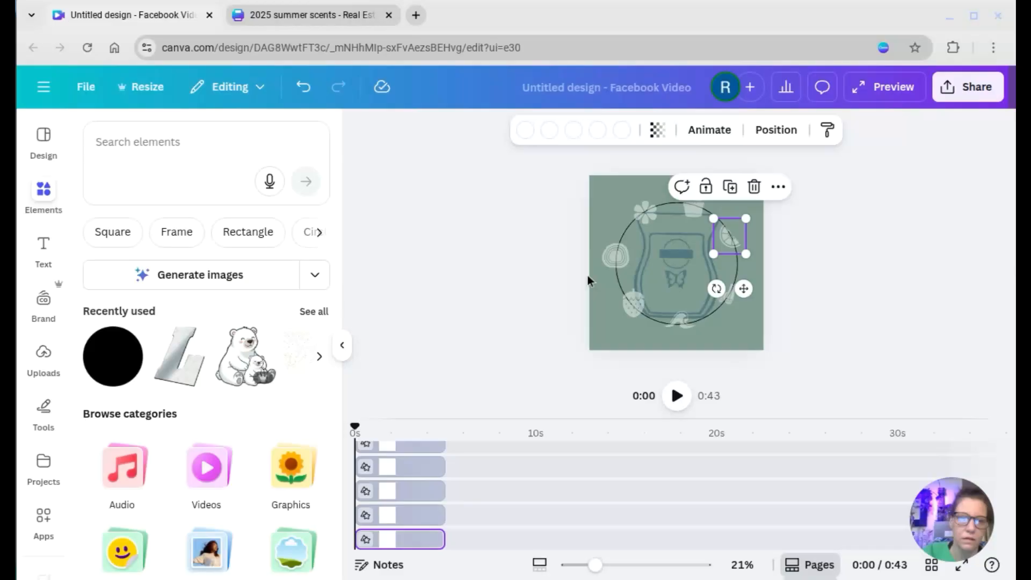
pyautogui.click(534, 307)
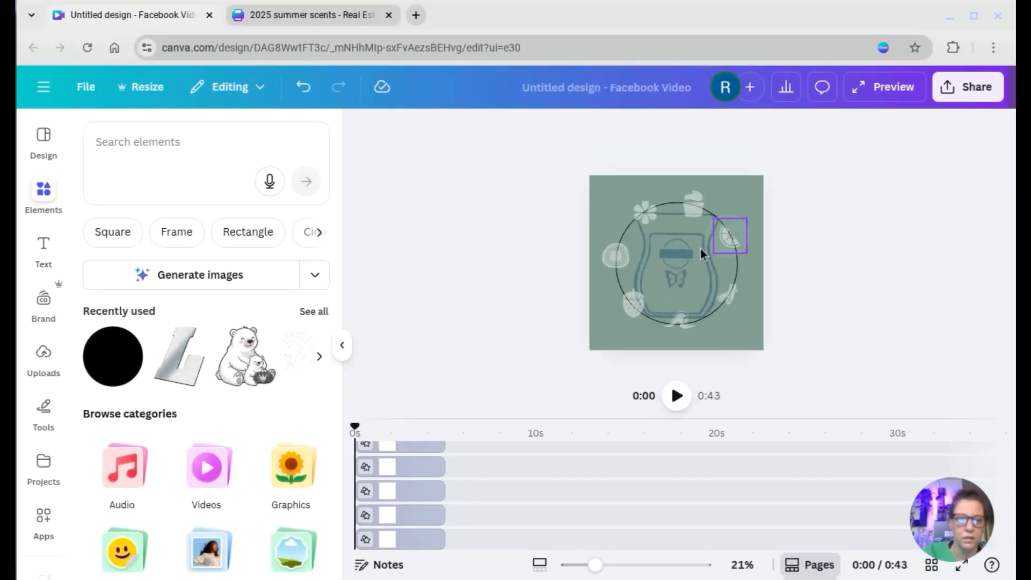
# Swap the citrus slice and the strawberry, putting the strawberry at the circle's upper right and the slice at its lower left
pyautogui.moveTo(728, 234)
pyautogui.mouseDown()
pyautogui.moveTo(617, 315)
pyautogui.moveTo(723, 271)
pyautogui.moveTo(740, 242)
pyautogui.moveTo(731, 250)
pyautogui.mouseUp()
pyautogui.click(640, 313)
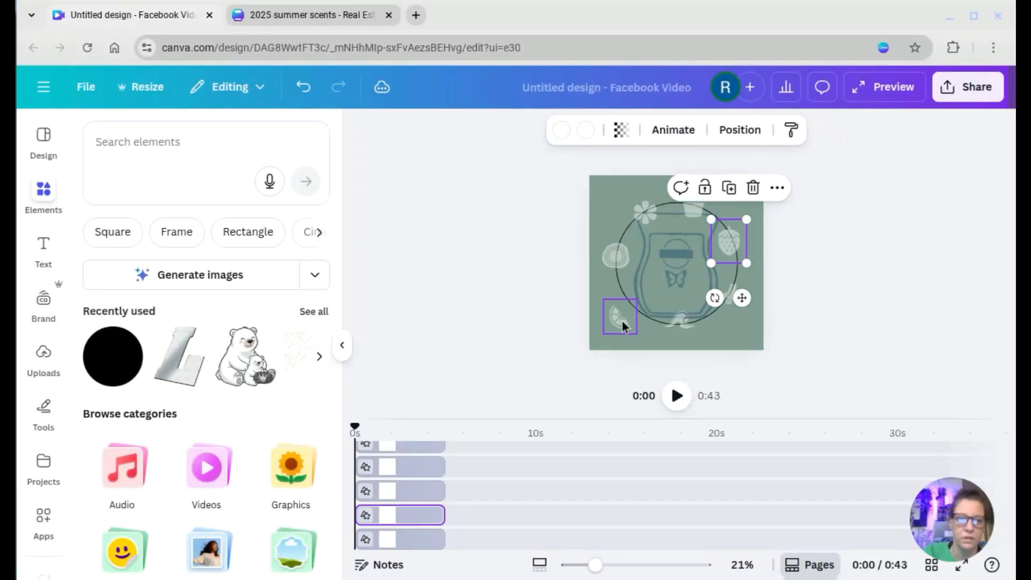
pyautogui.moveTo(622, 322); pyautogui.dragTo(636, 308)
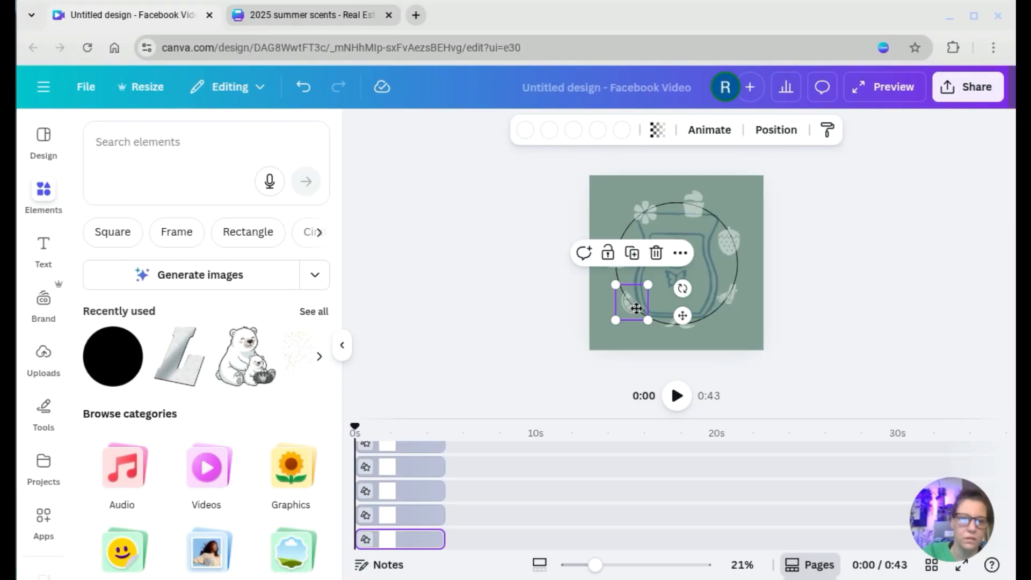
pyautogui.click(522, 324)
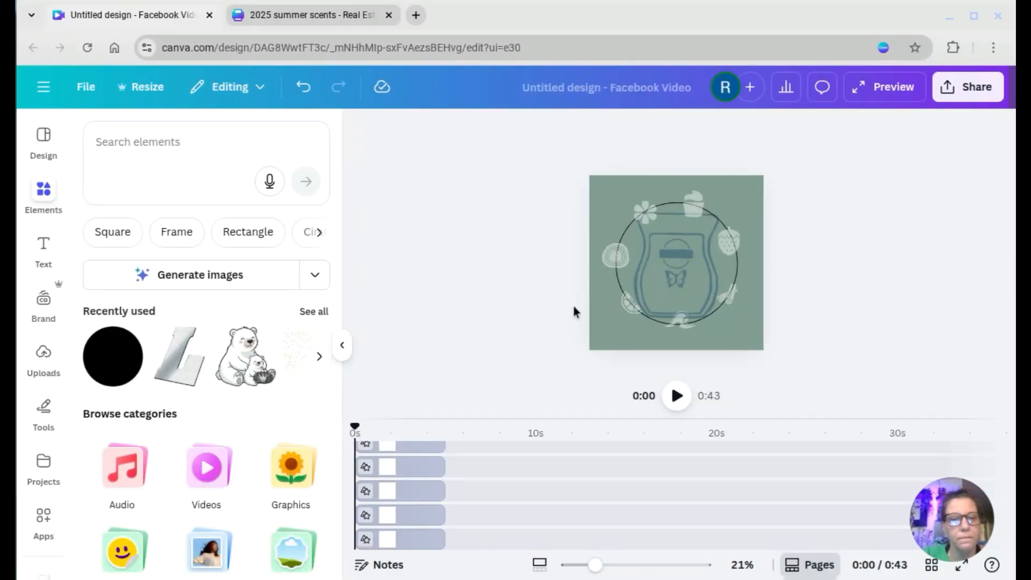
# Try several brand palette colours on the ringed graphic's first colour, finishing with the light greige #d7d2cb
pyautogui.click(640, 238)
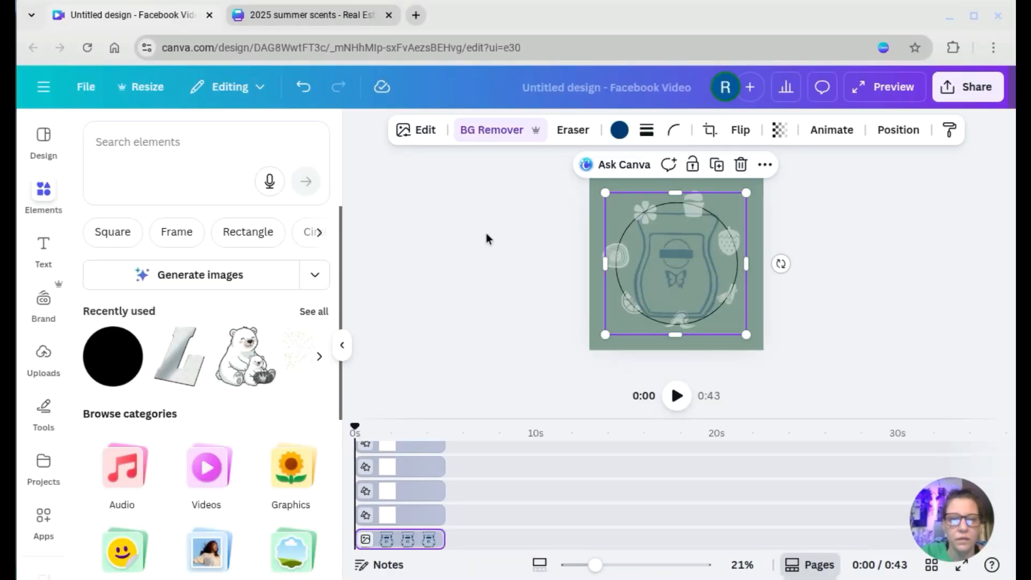
pyautogui.click(620, 264)
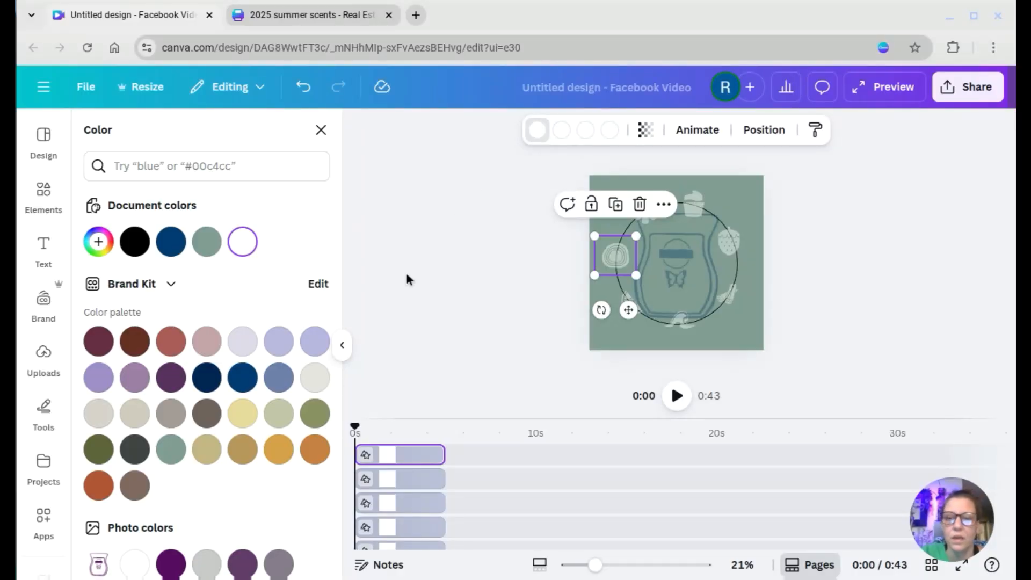
pyautogui.click(314, 379)
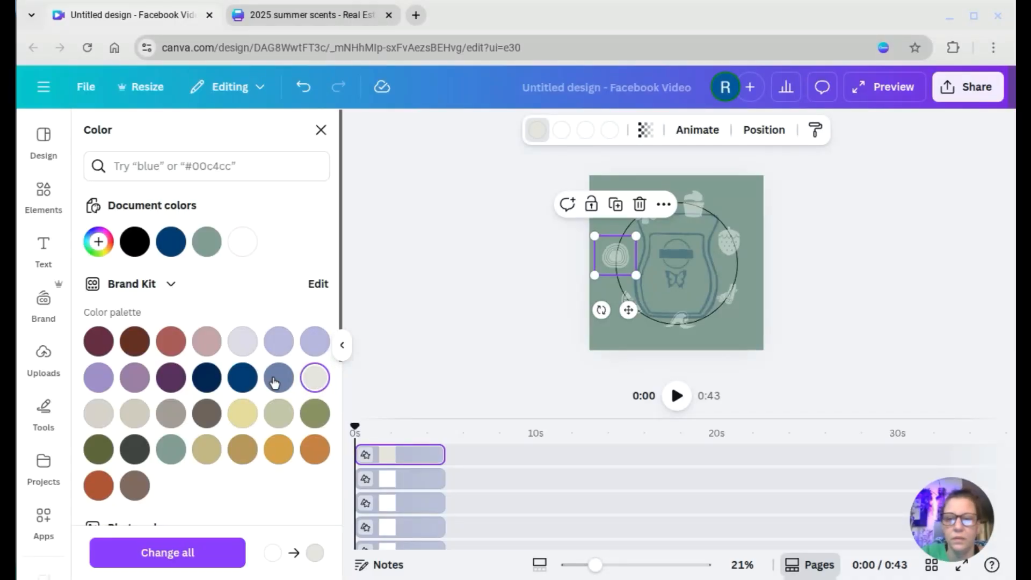
pyautogui.click(278, 424)
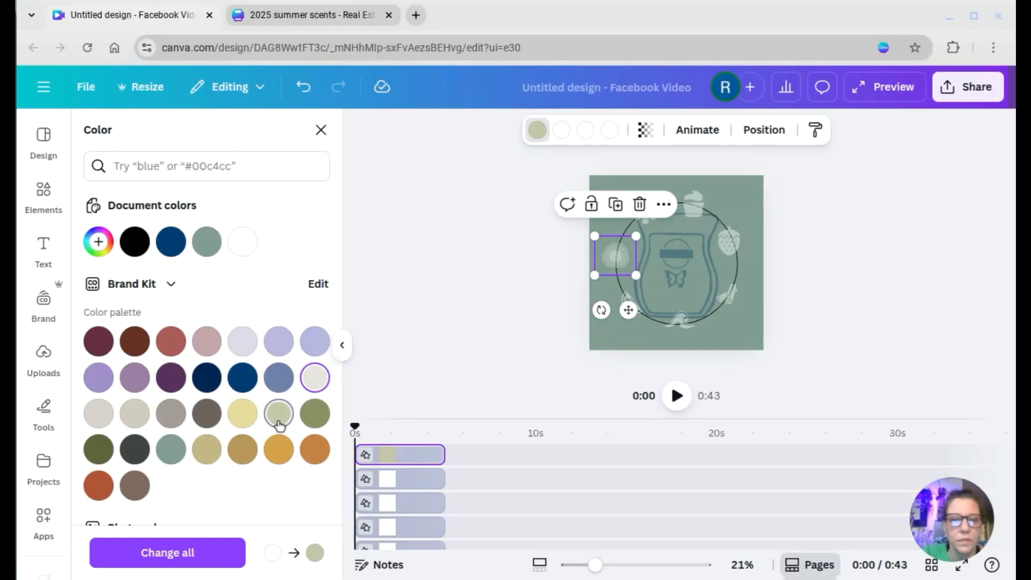
pyautogui.click(243, 423)
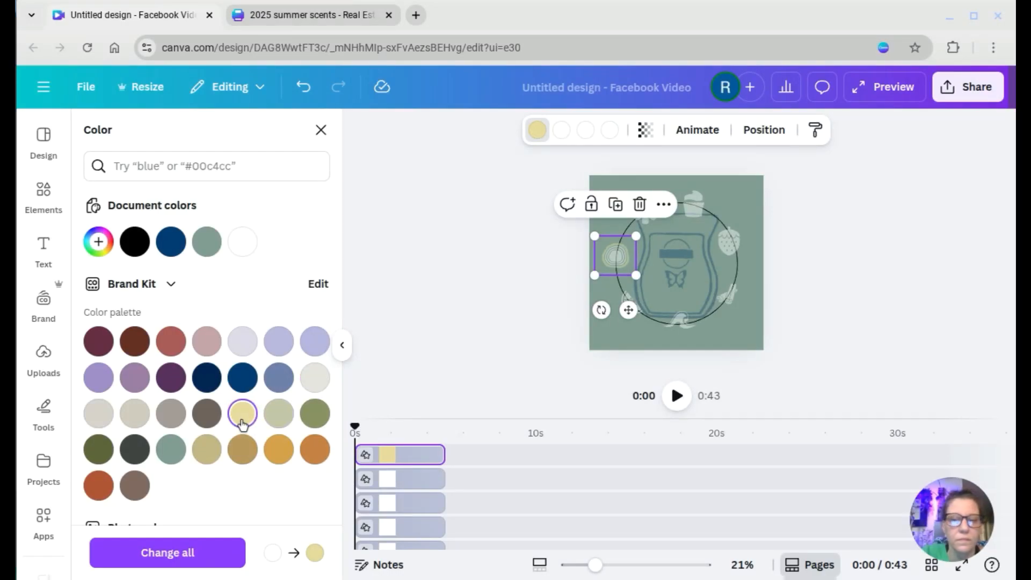
pyautogui.click(166, 418)
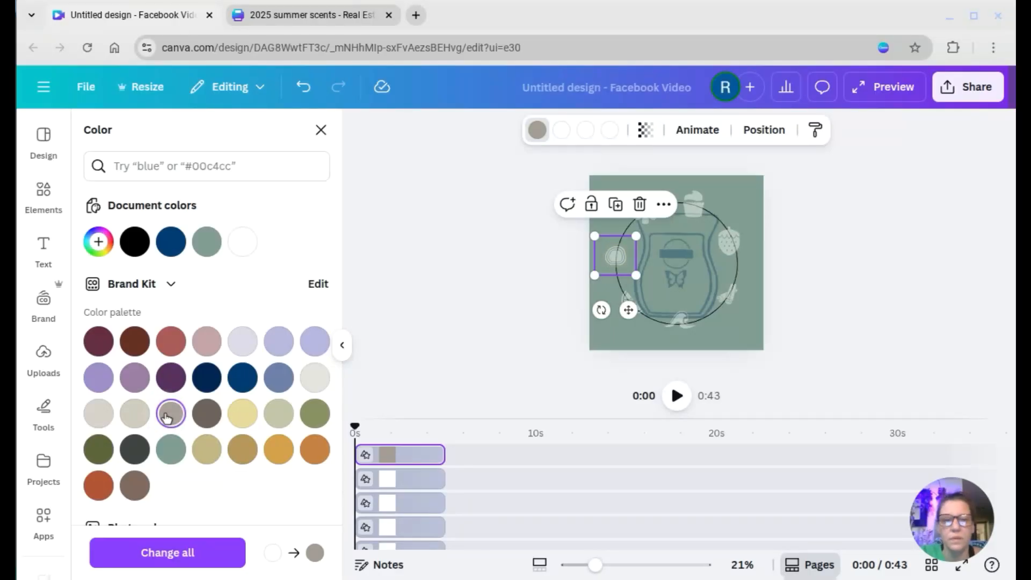
pyautogui.click(135, 416)
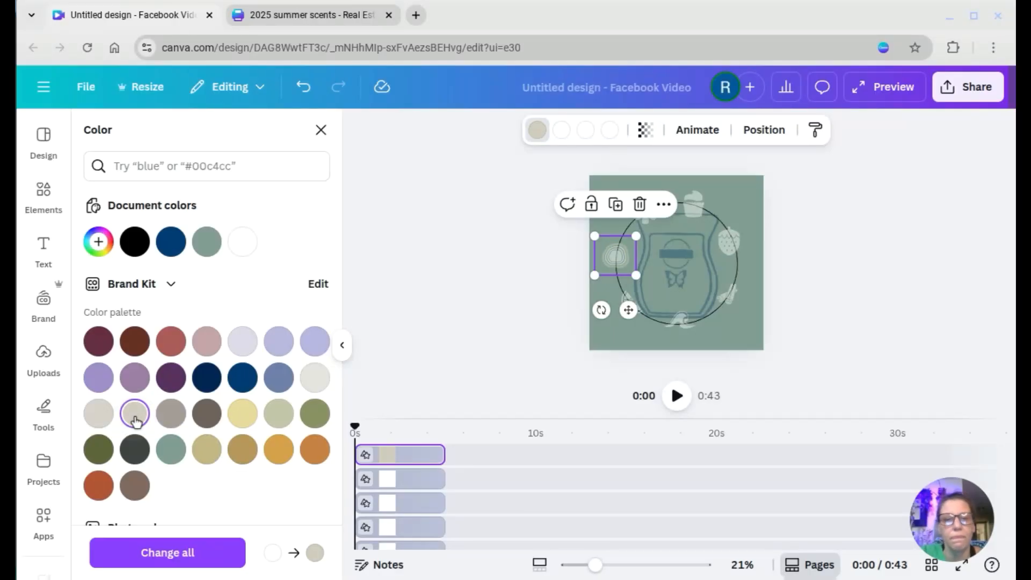
pyautogui.click(105, 418)
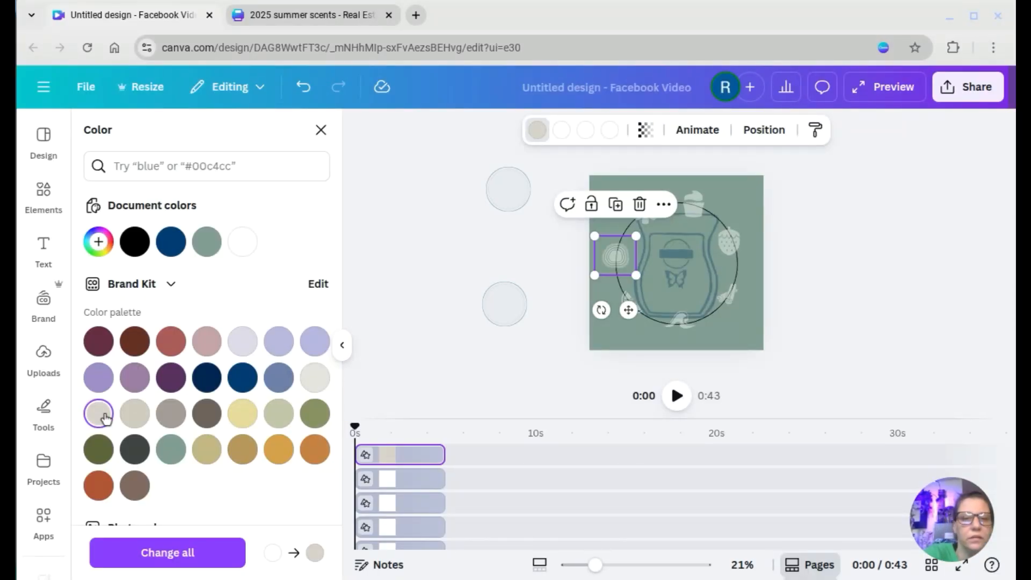
# Set the ringed graphic's remaining three colours to the light greige #d7d2cb from the brand palette
pyautogui.scroll(5, 503, 248)
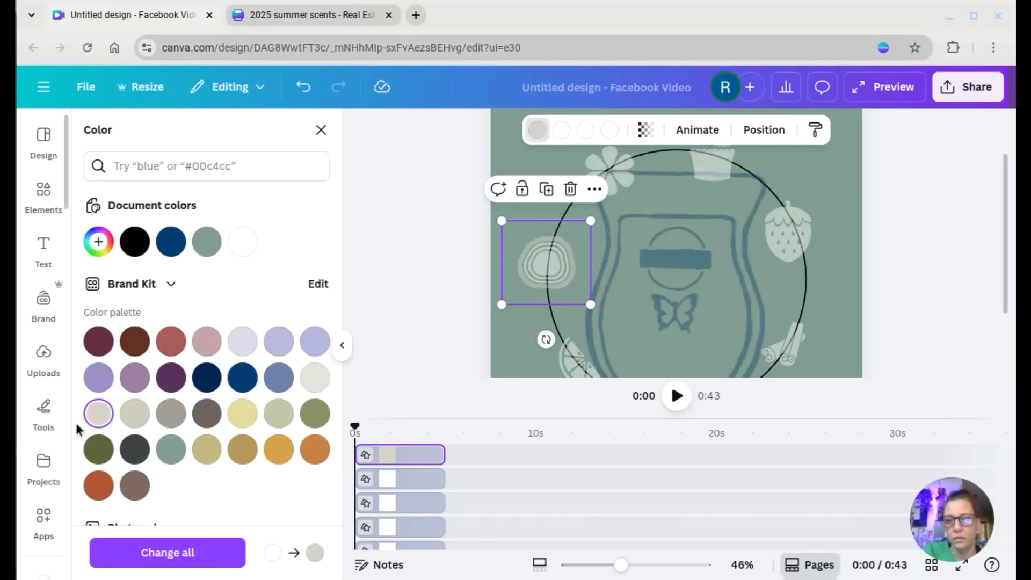
pyautogui.press('shift')
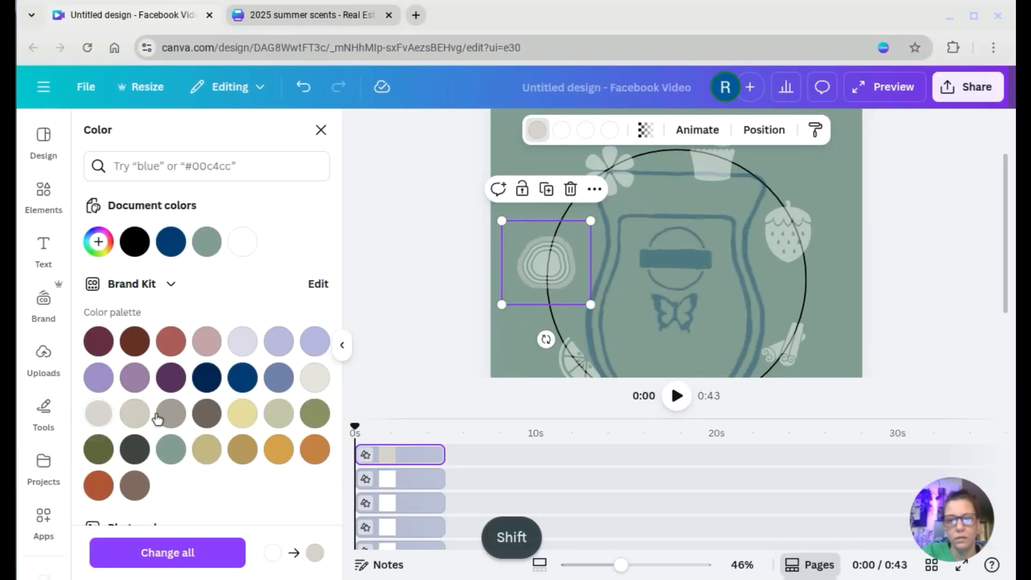
pyautogui.click(564, 133)
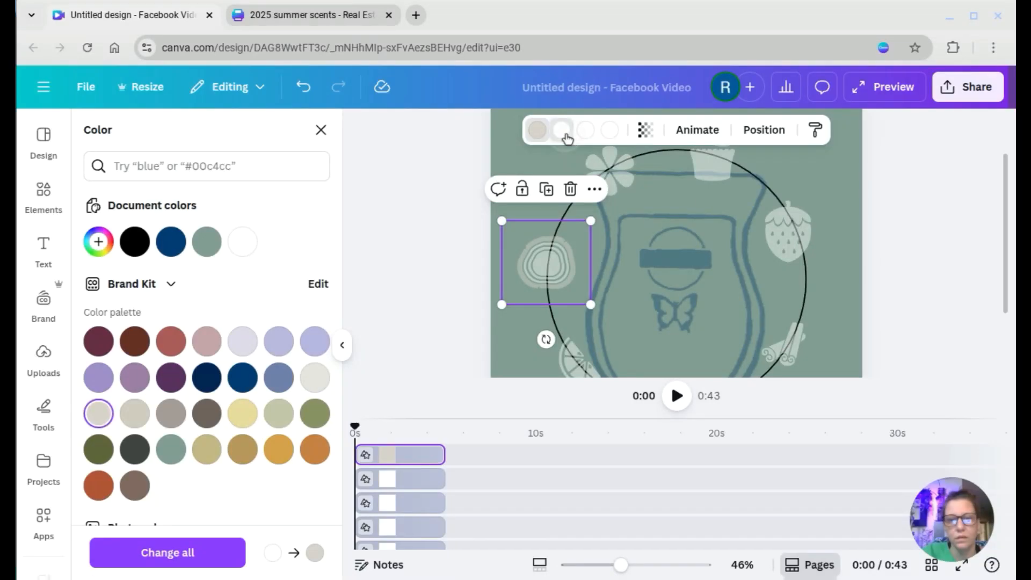
pyautogui.click(97, 415)
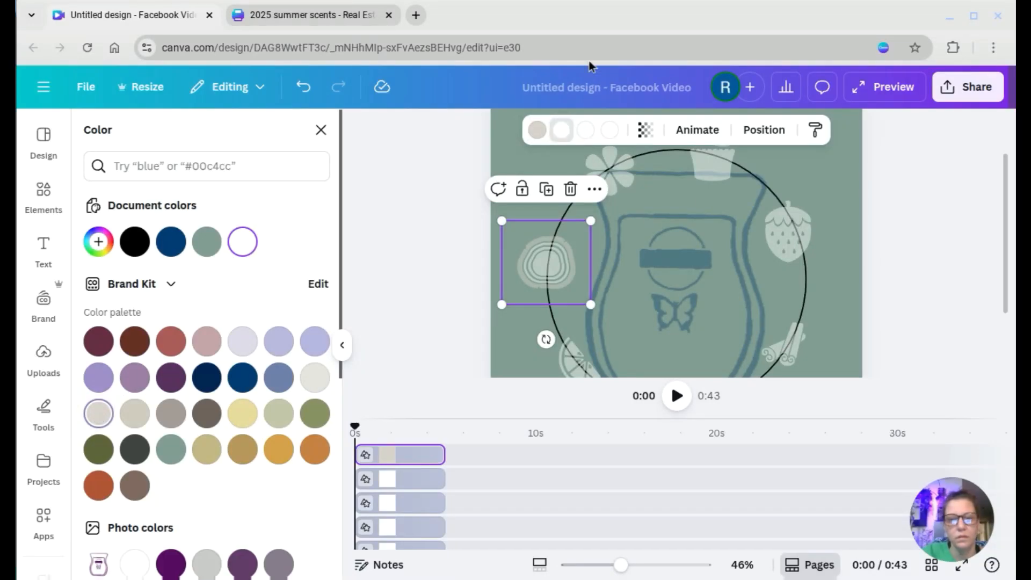
pyautogui.click(586, 133)
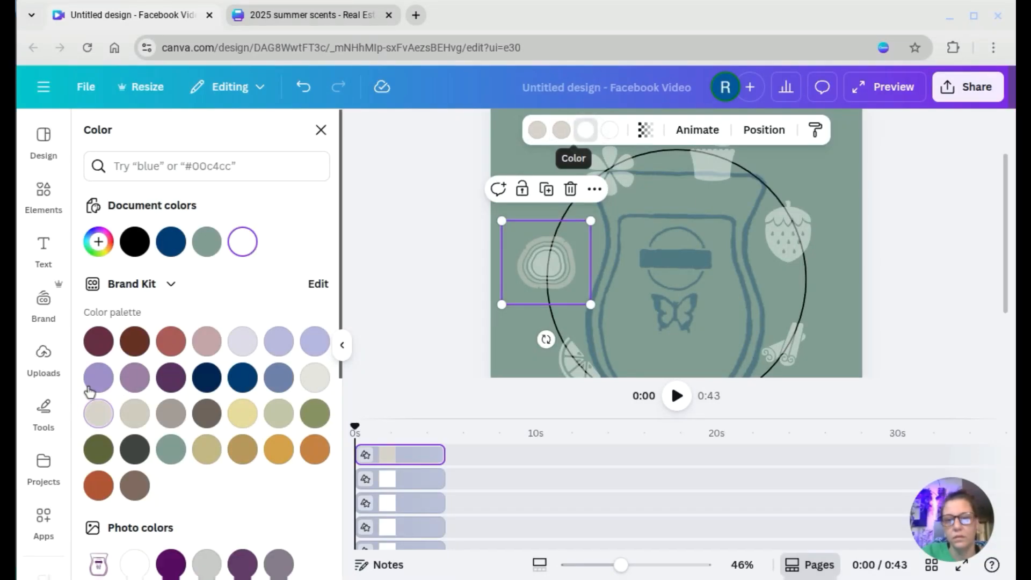
pyautogui.click(99, 413)
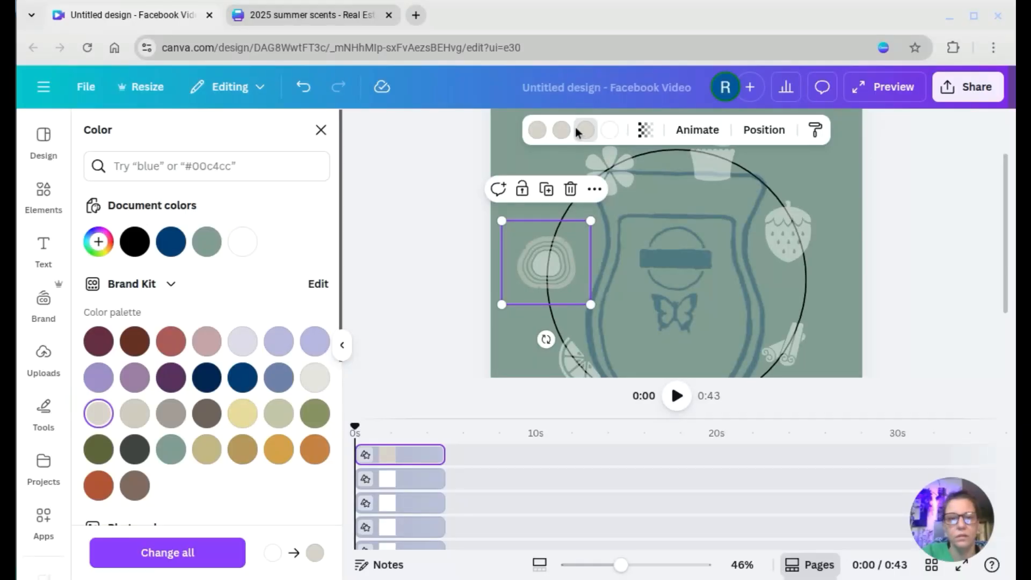
pyautogui.click(617, 133)
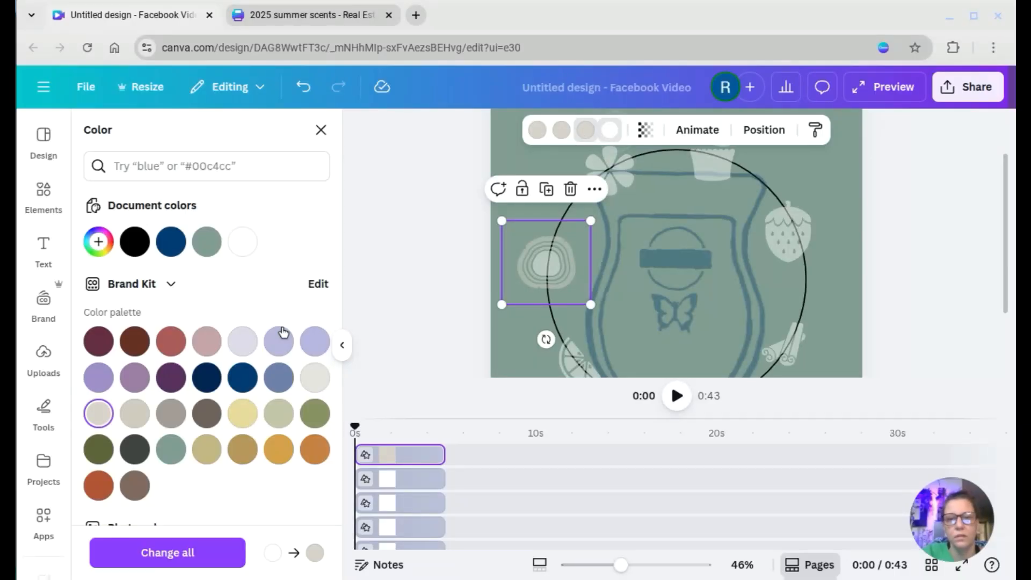
pyautogui.click(98, 414)
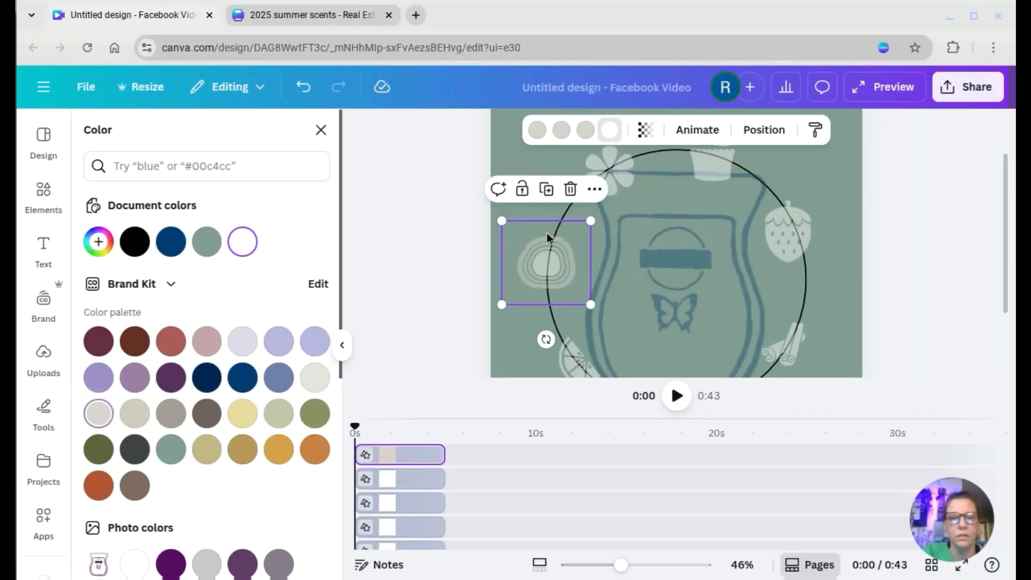
# Recolour all six colours of the flower graphic with the brand palette's light greige #d7d2cb
pyautogui.click(614, 176)
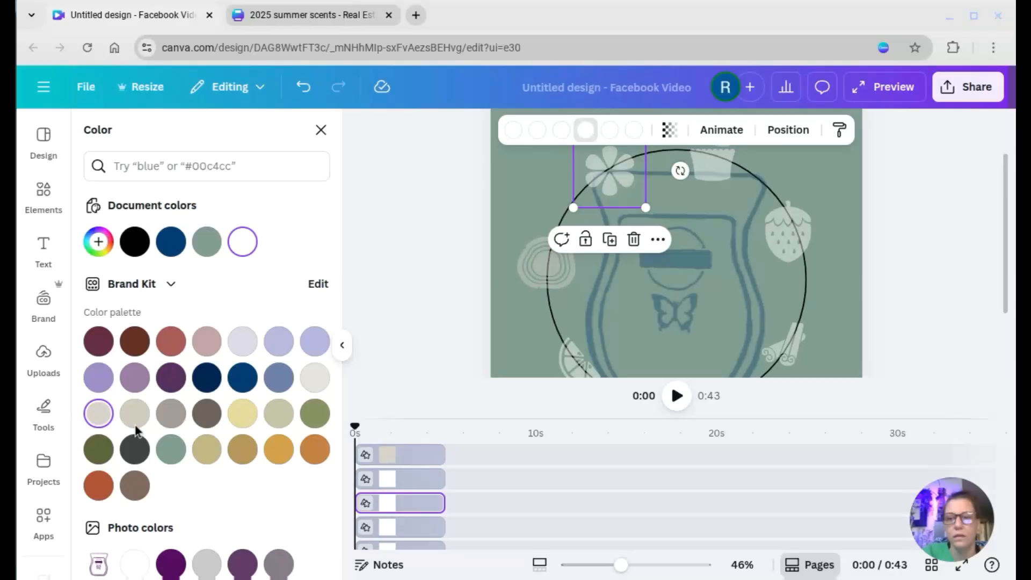
pyautogui.click(98, 416)
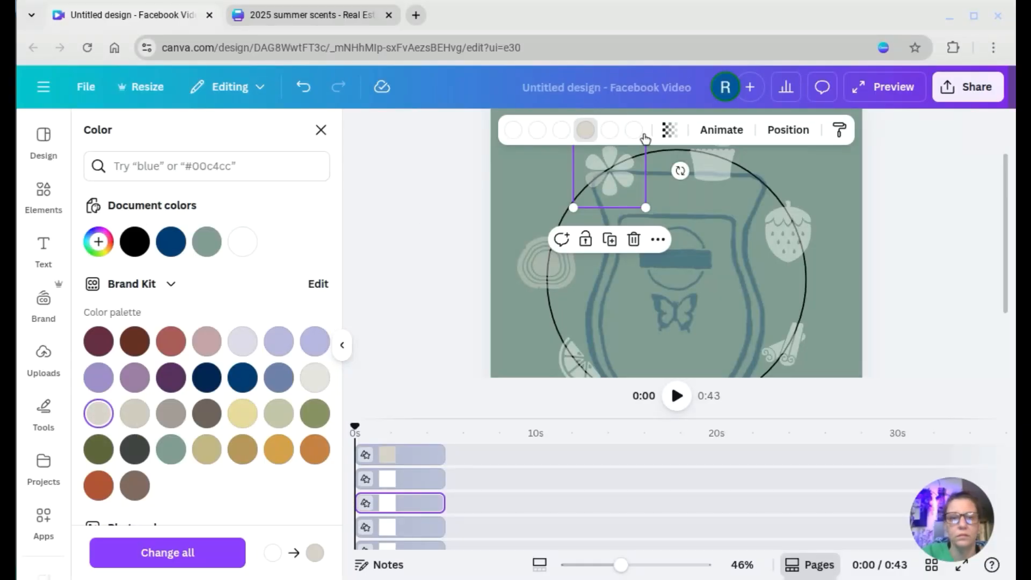
pyautogui.click(637, 133)
pyautogui.click(99, 415)
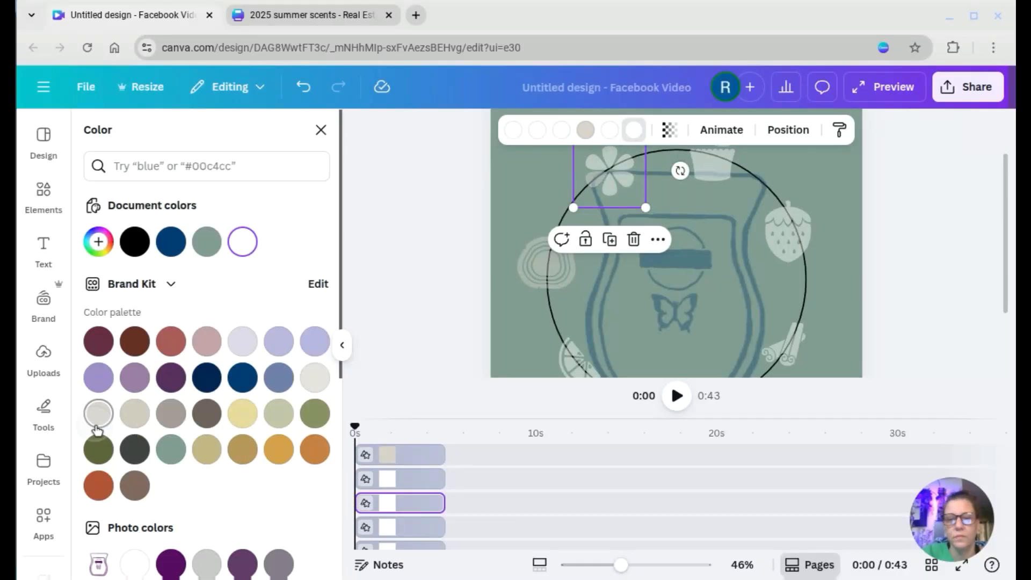
pyautogui.click(608, 132)
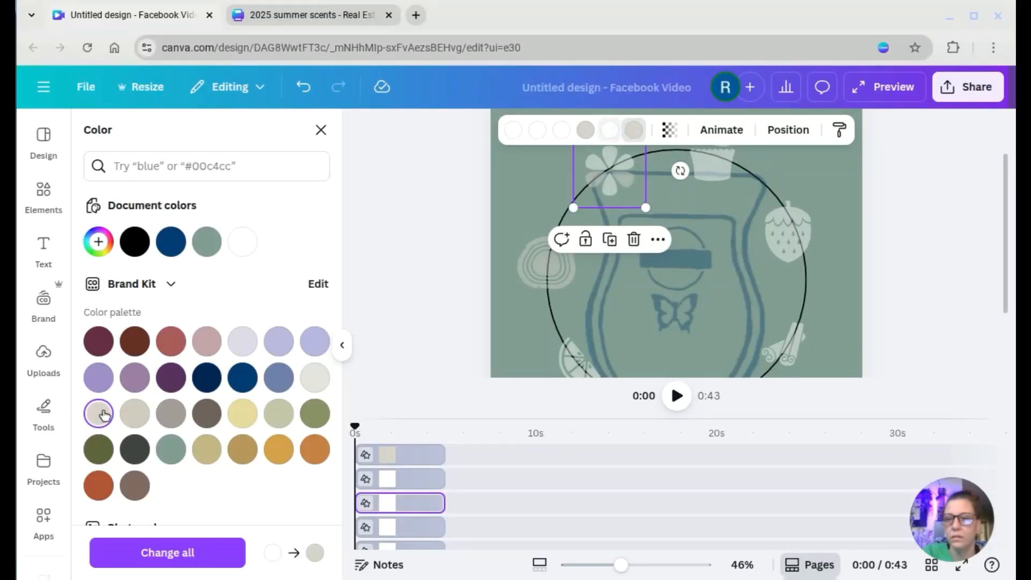
pyautogui.click(561, 129)
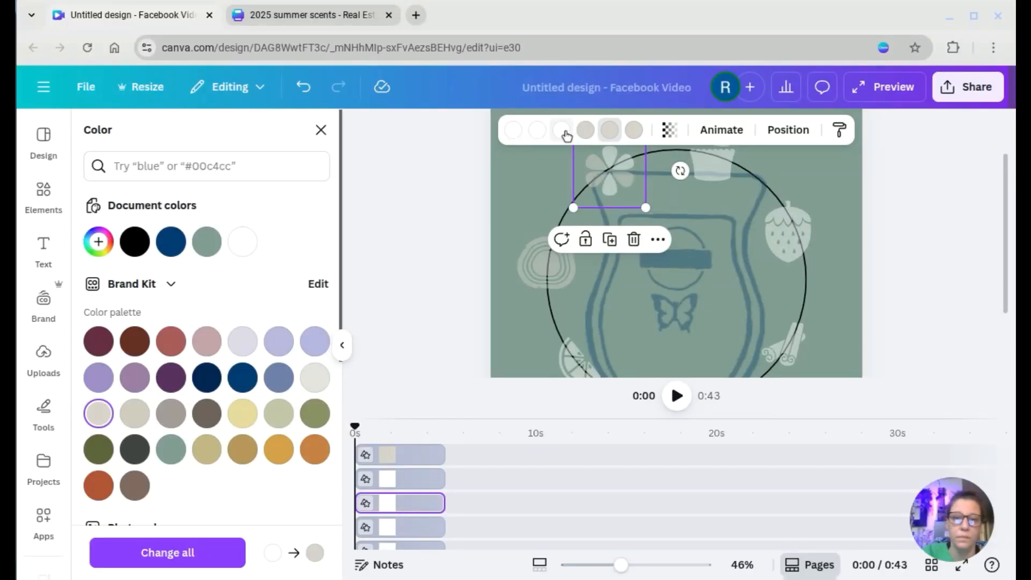
pyautogui.click(94, 415)
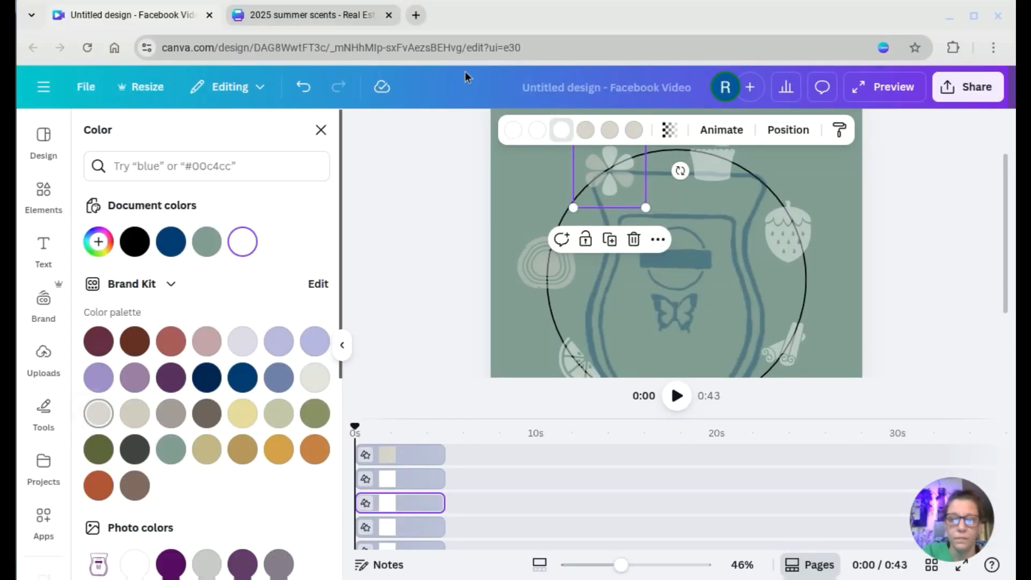
pyautogui.click(538, 132)
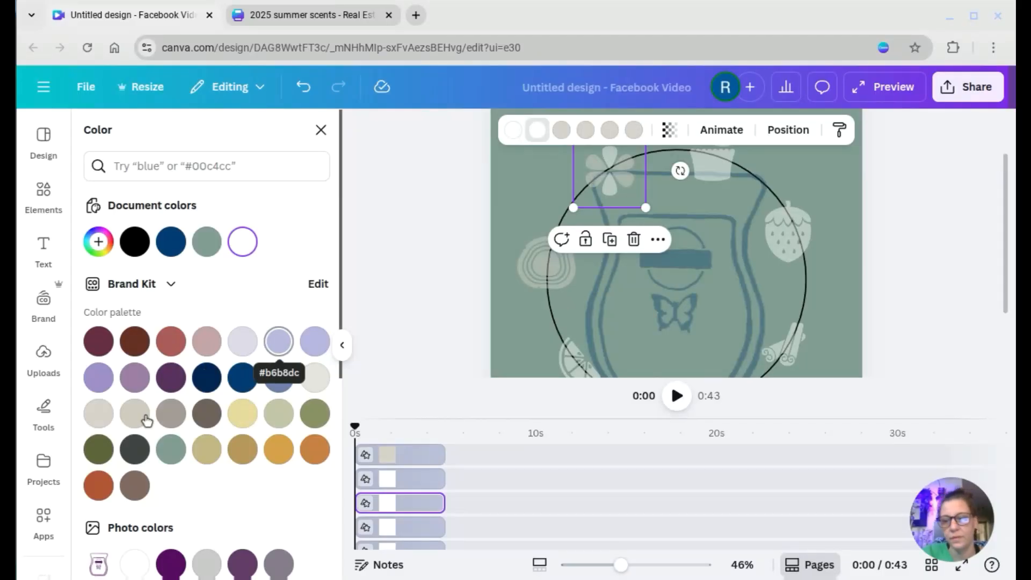
pyautogui.click(100, 414)
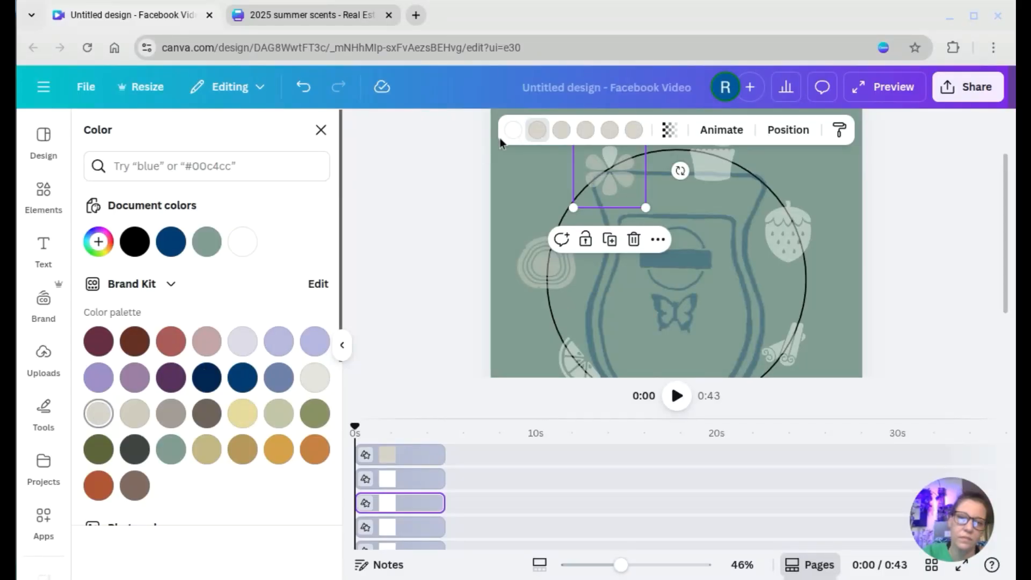
pyautogui.click(98, 414)
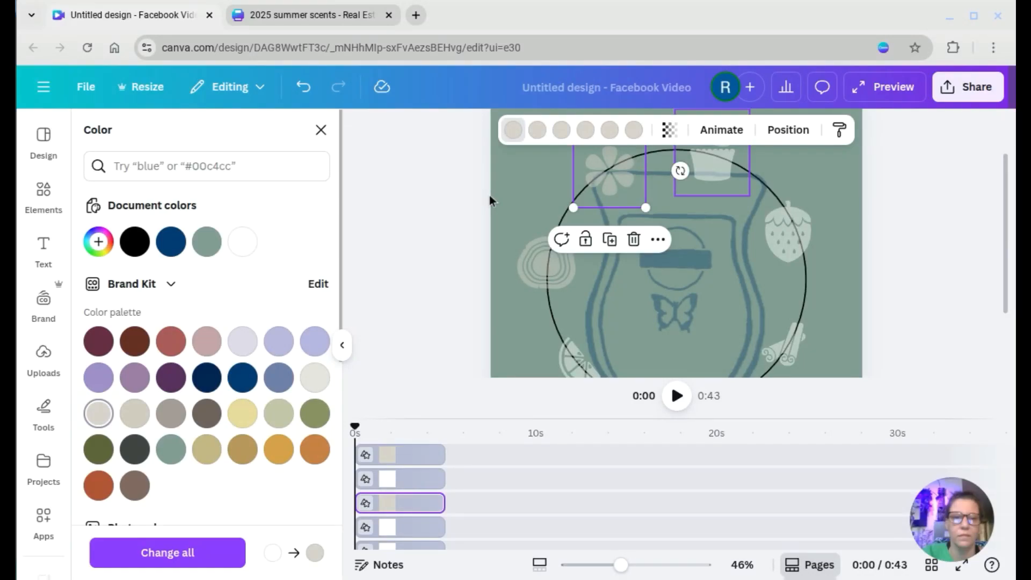
# Change both colours of the cupcake graphic at the circle's top to the light greige #d7d2cb
pyautogui.click(710, 164)
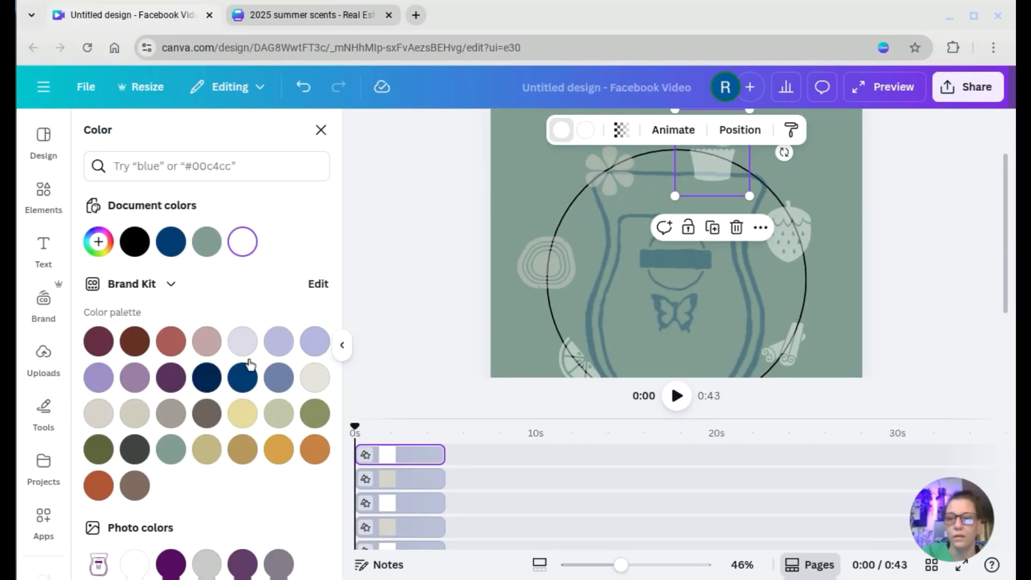
pyautogui.click(98, 413)
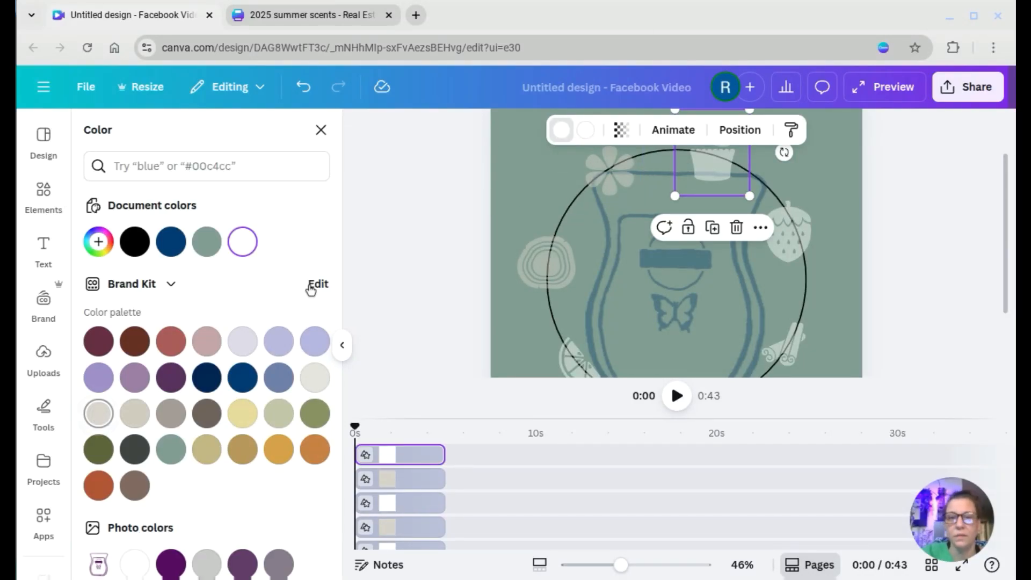
pyautogui.click(586, 130)
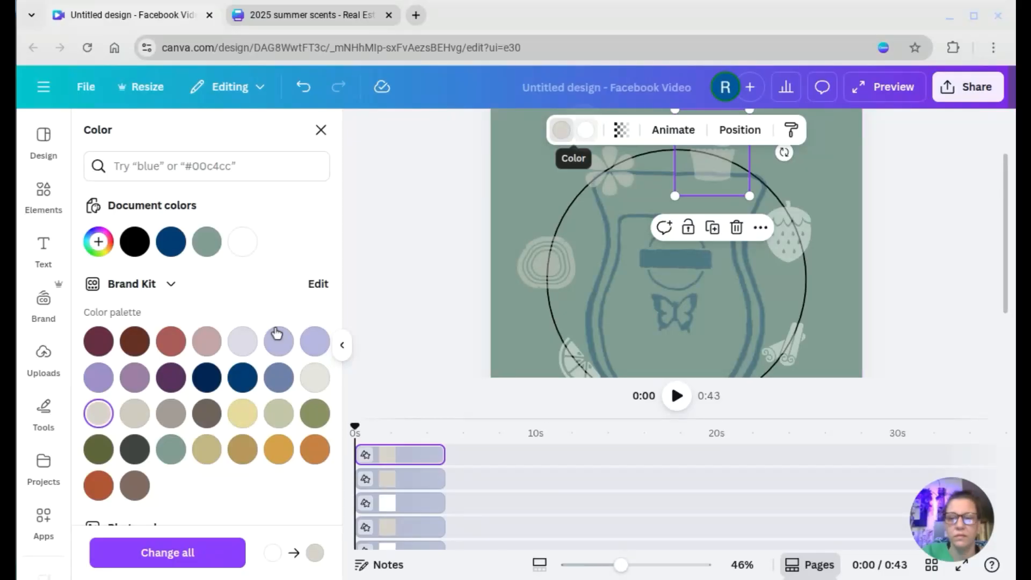
pyautogui.click(98, 414)
# Change both colours of the strawberry graphic to the brand palette's light greige #d7d2cb
pyautogui.click(800, 240)
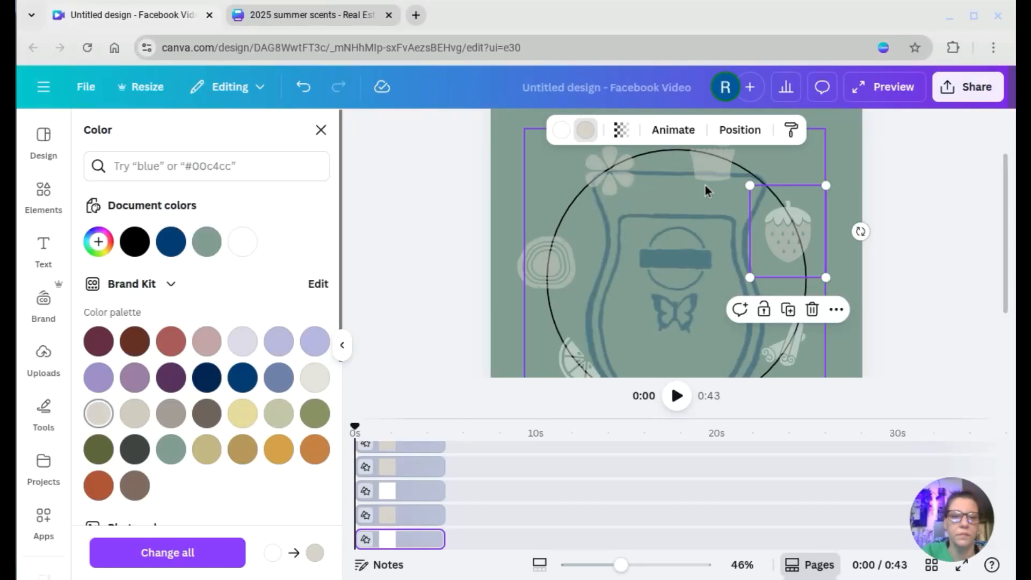
pyautogui.click(573, 130)
pyautogui.click(97, 422)
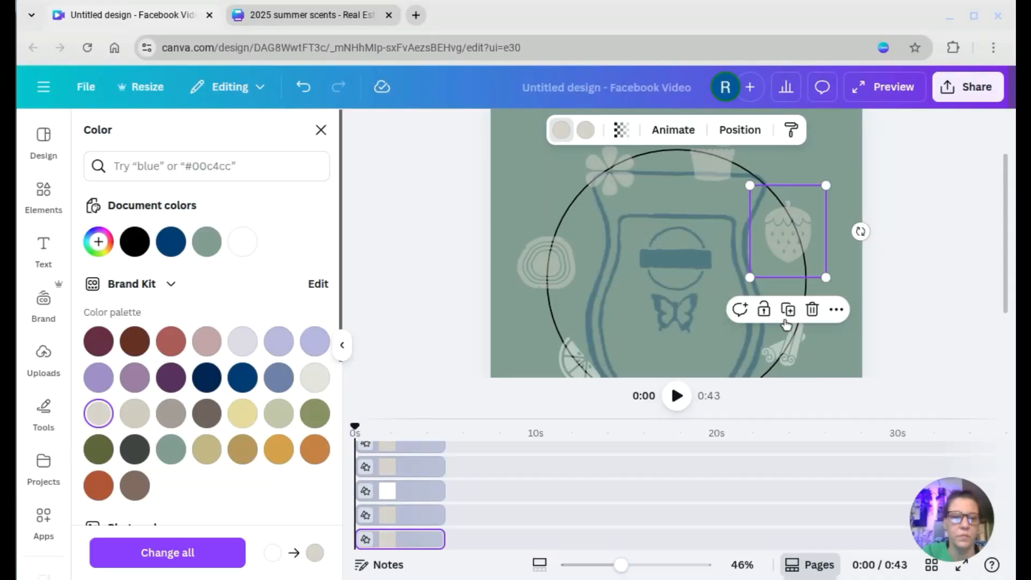
# Recolour all six colours of the cinnamon-stick graphic with the brand palette's light greige #d7d2cb
pyautogui.click(791, 341)
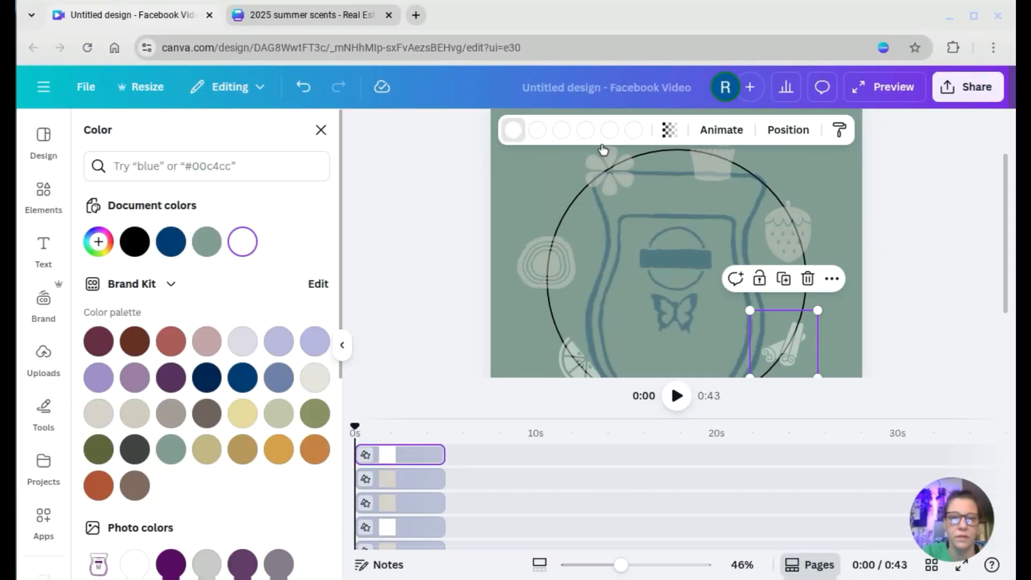
pyautogui.click(98, 414)
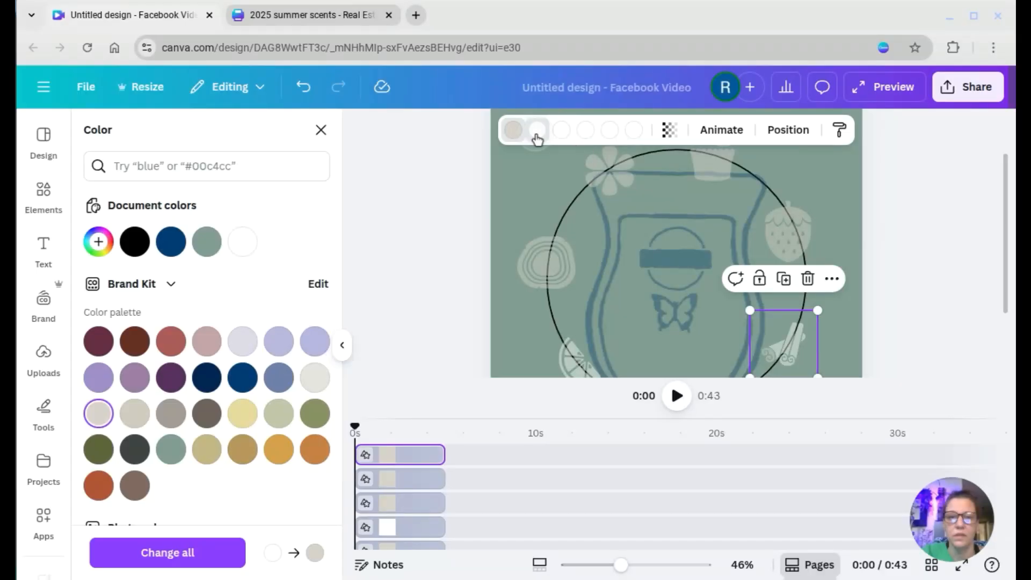
pyautogui.click(537, 131)
pyautogui.click(98, 414)
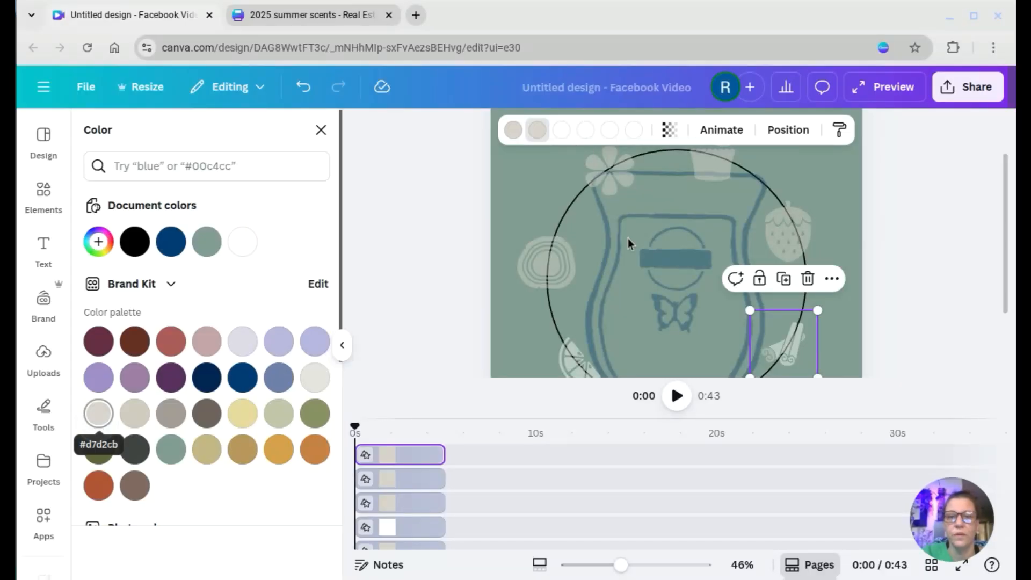
pyautogui.click(562, 130)
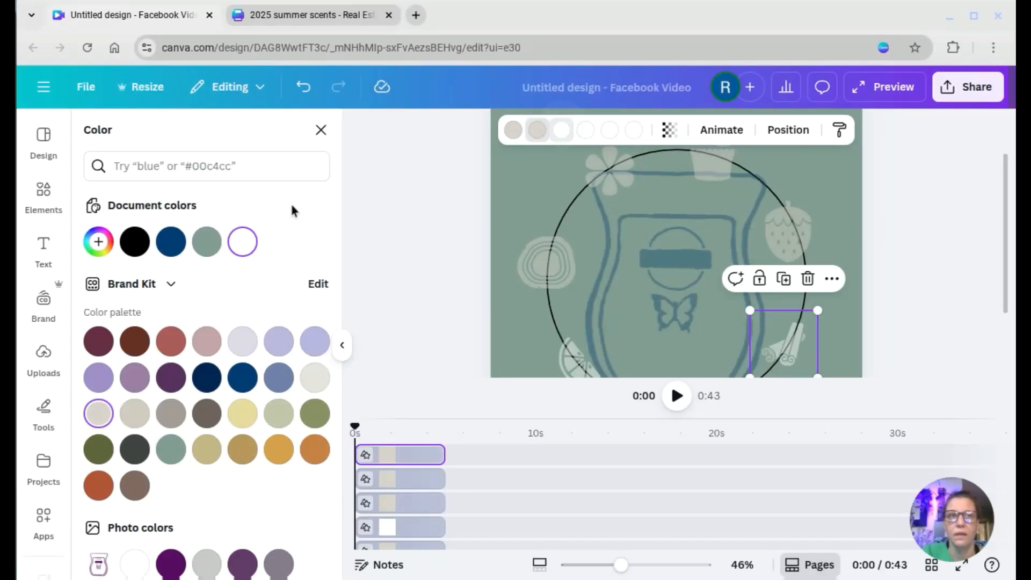
pyautogui.click(95, 410)
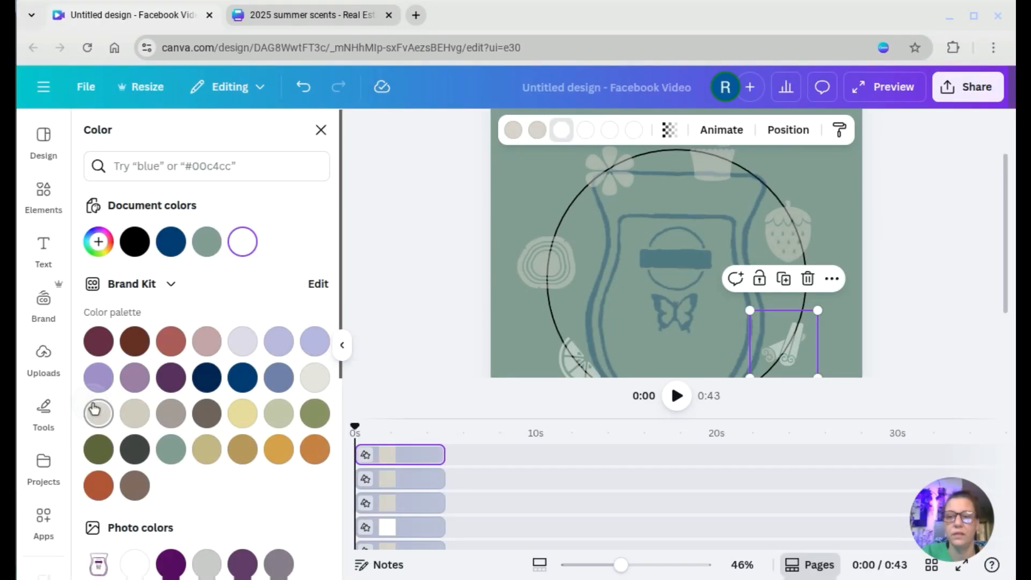
pyautogui.click(584, 135)
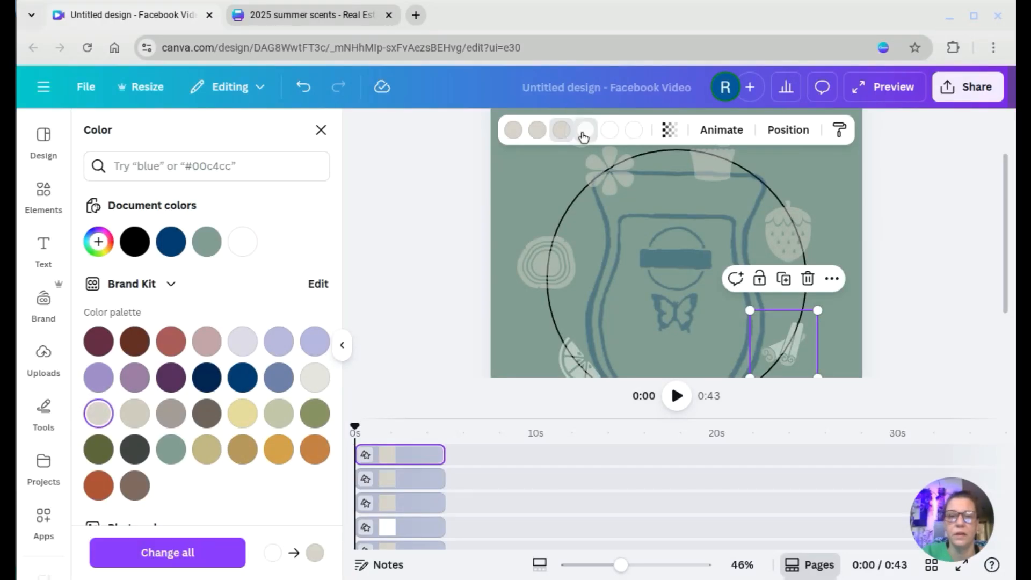
pyautogui.click(99, 414)
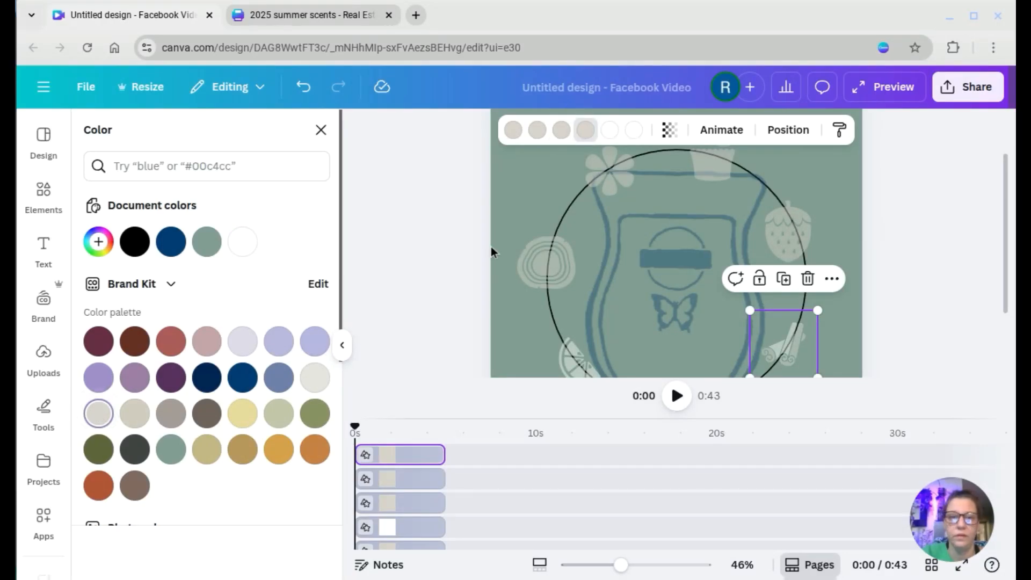
pyautogui.click(610, 129)
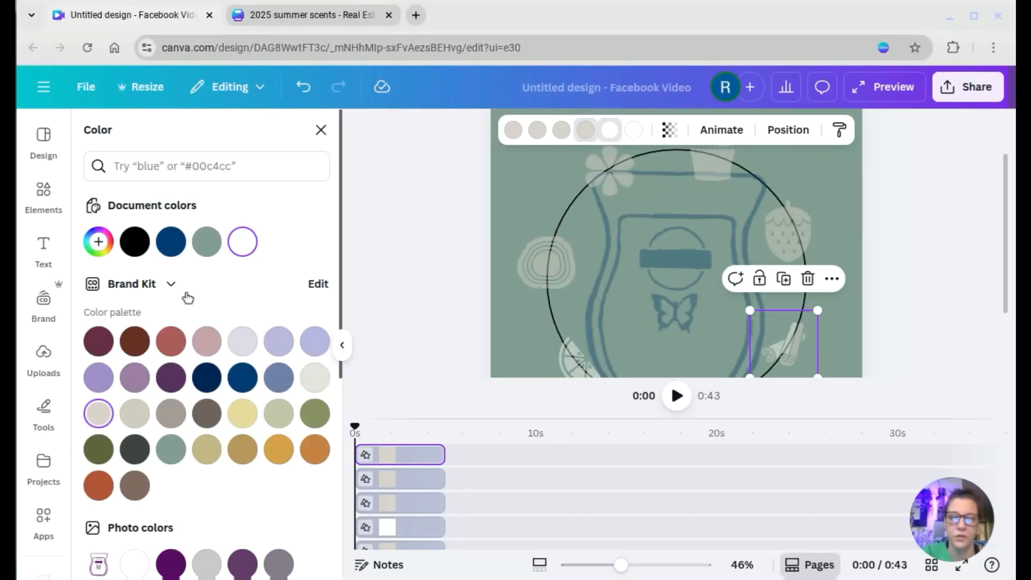
pyautogui.click(100, 415)
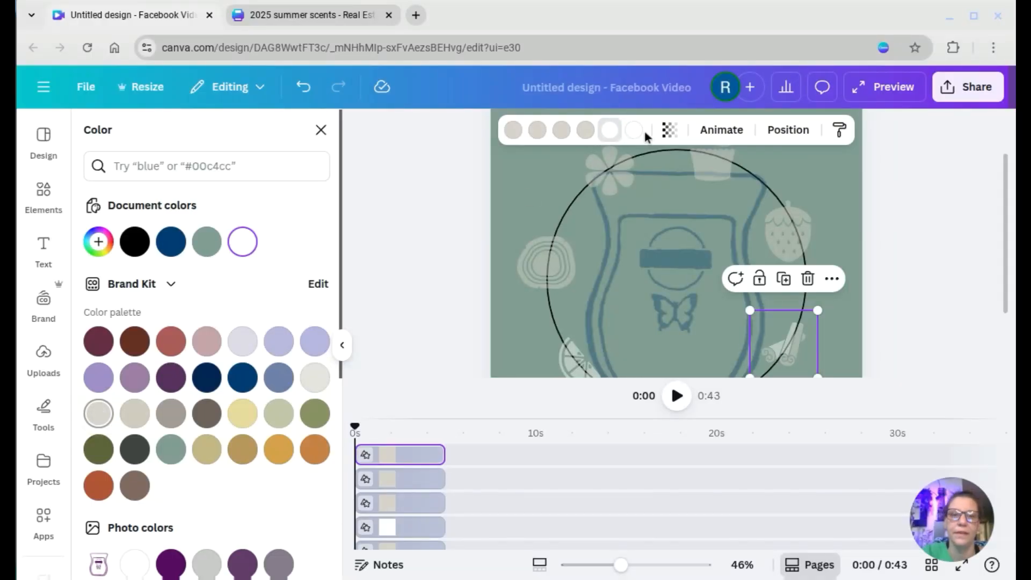
pyautogui.click(634, 130)
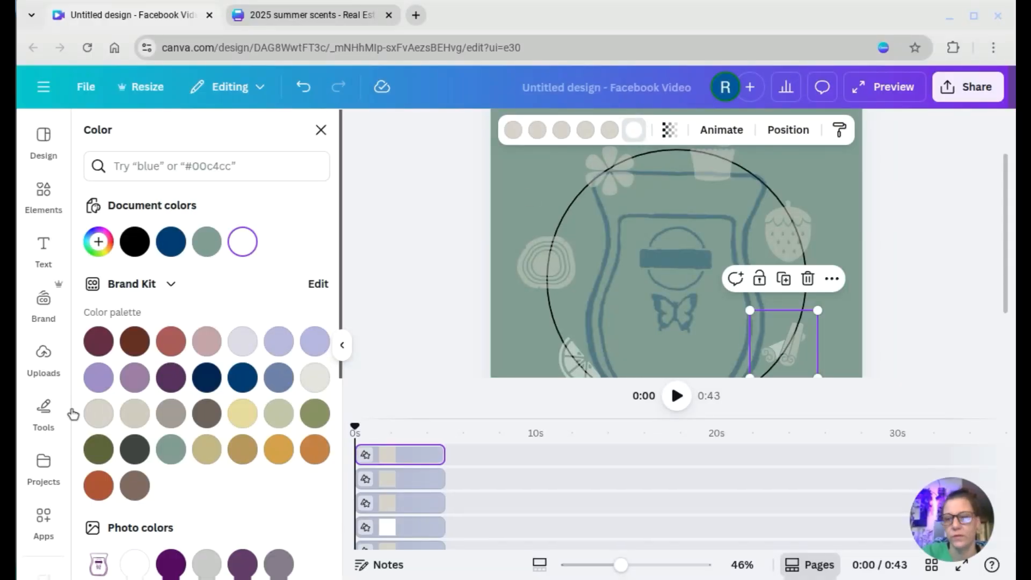
pyautogui.click(97, 414)
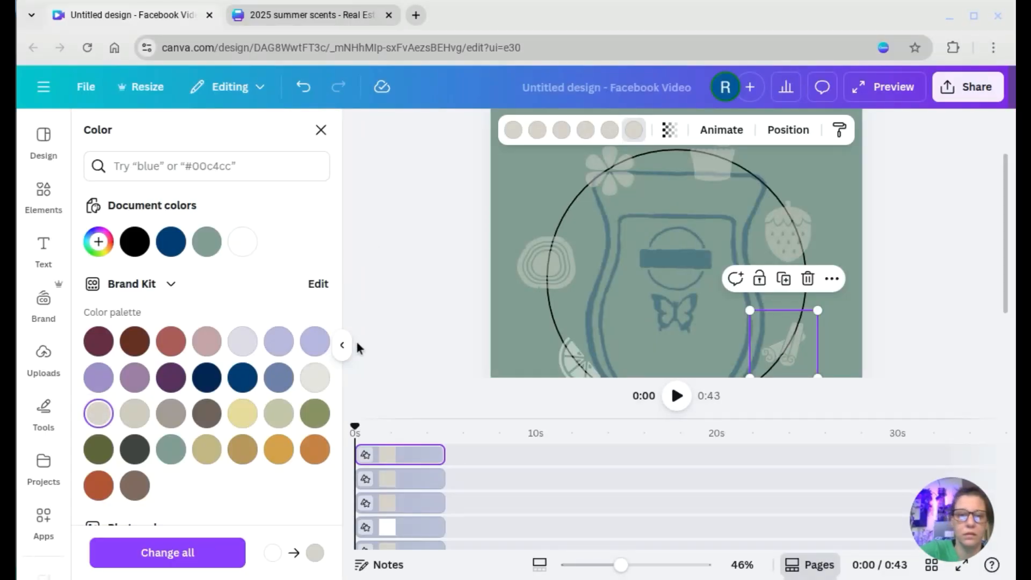
# Change all three colours of the wave graphic at the circle's bottom to the light greige #d7d2cb
pyautogui.scroll(-2, 440, 227)
pyautogui.click(432, 270)
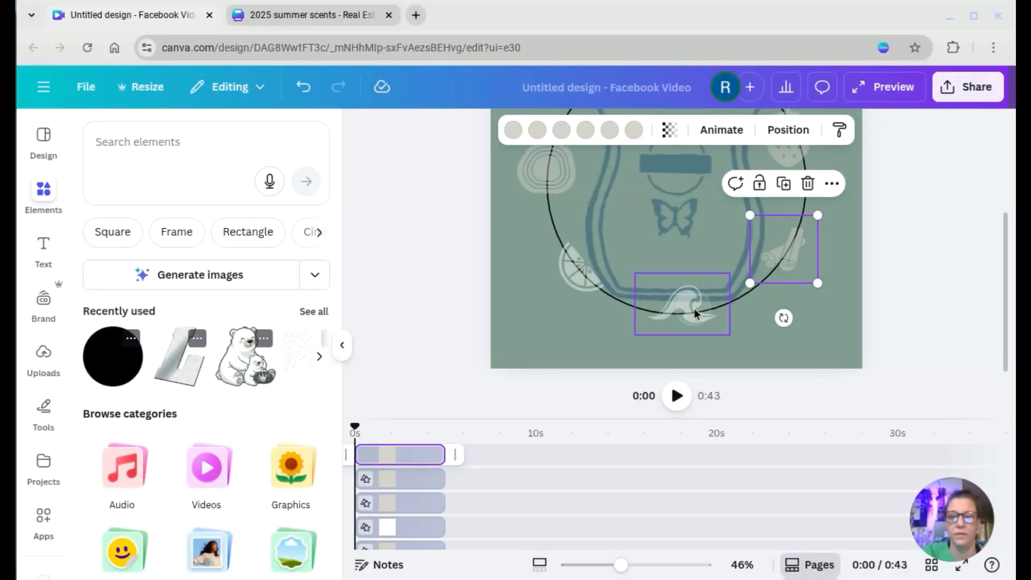
pyautogui.click(692, 309)
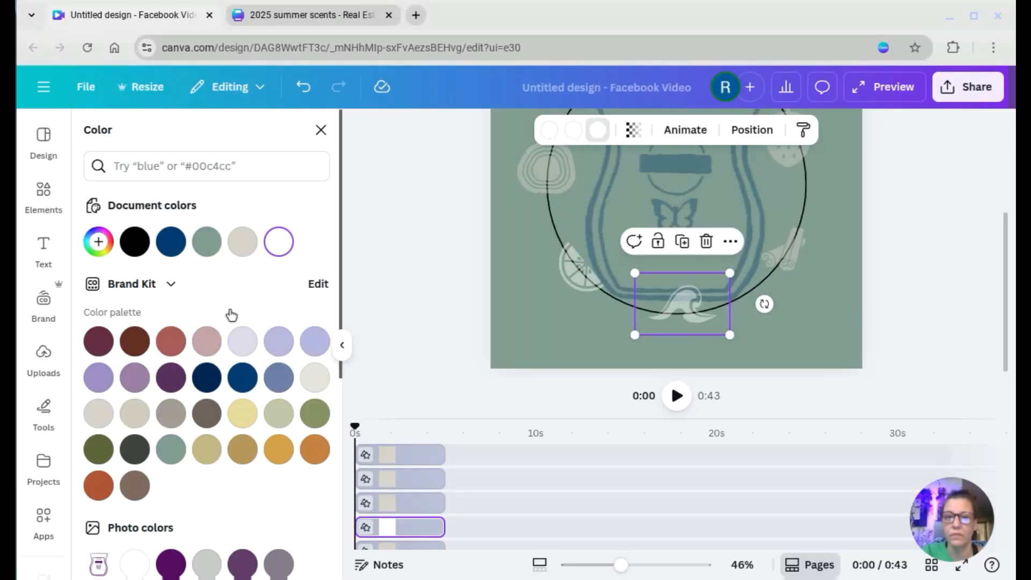
pyautogui.click(98, 413)
pyautogui.click(573, 129)
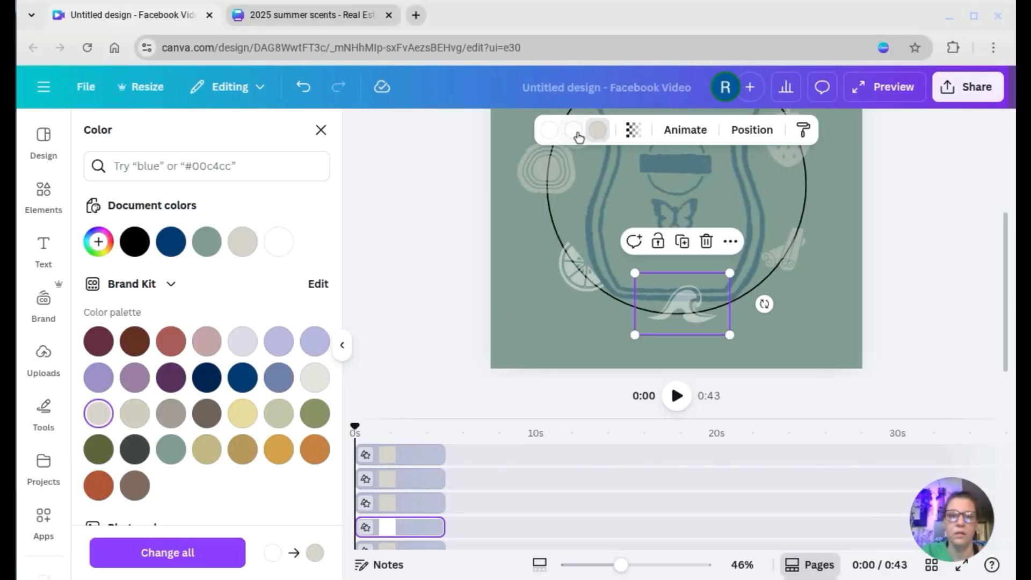
pyautogui.click(140, 420)
pyautogui.click(101, 414)
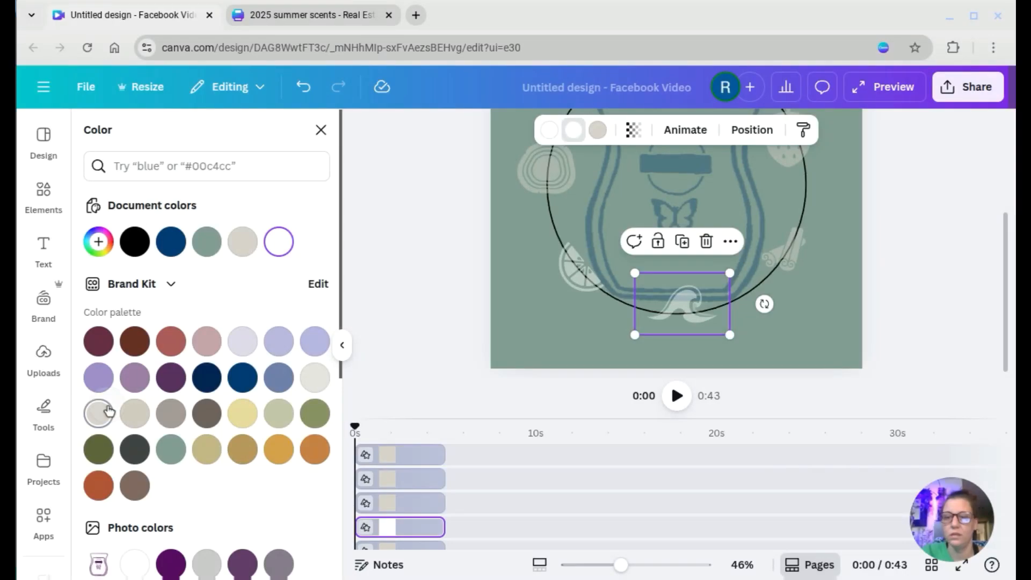
pyautogui.click(550, 131)
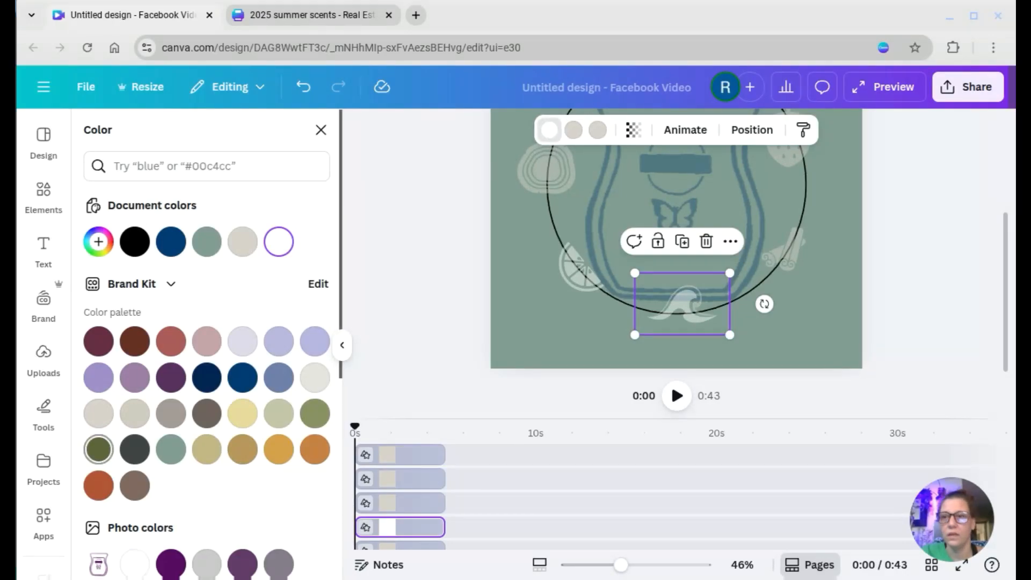
pyautogui.click(97, 415)
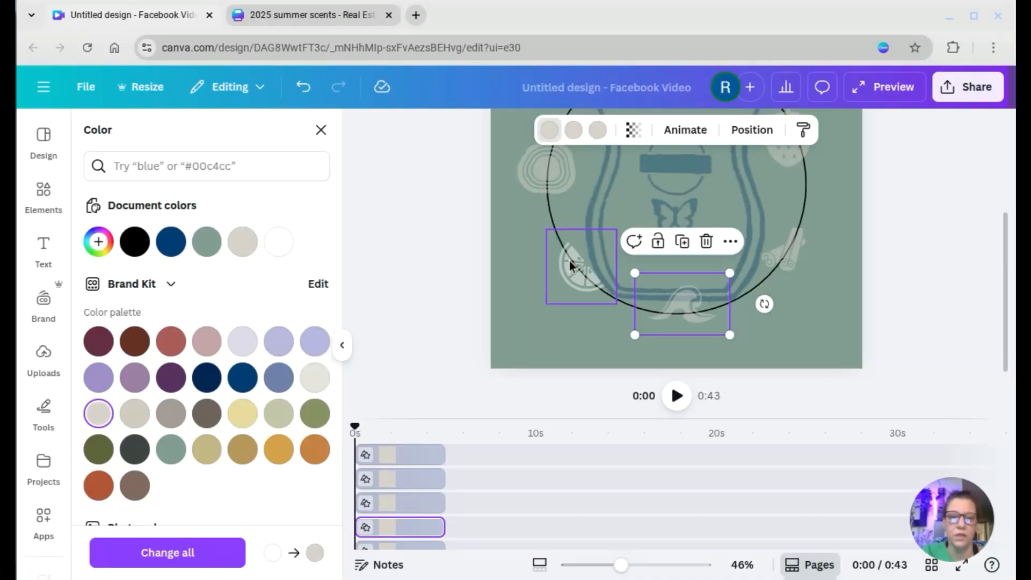
# Set all five colours of the citrus slice graphic to the brand palette's light greige #d7d2cb
pyautogui.hotkey('ctrl', 'z')
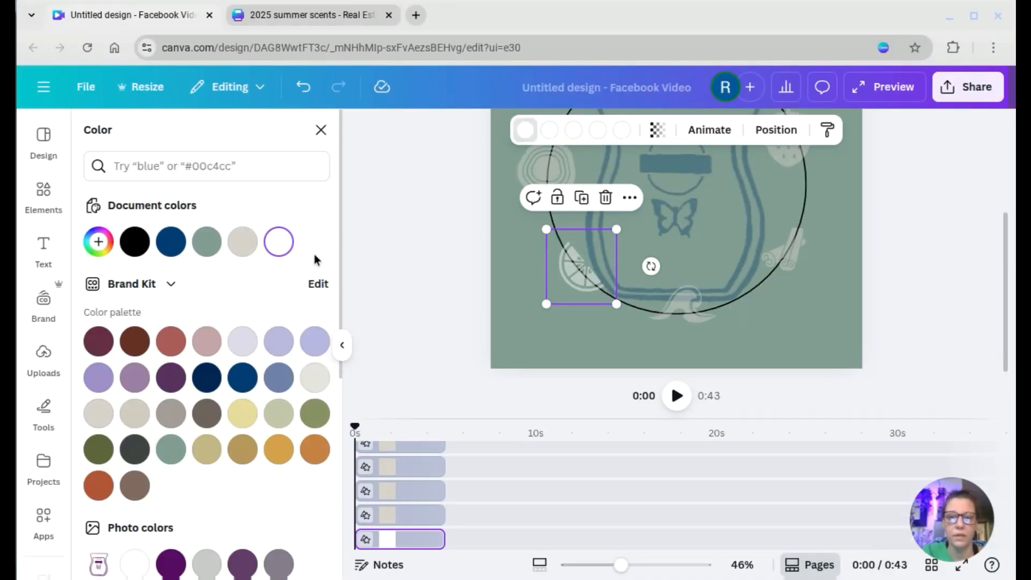
pyautogui.click(99, 423)
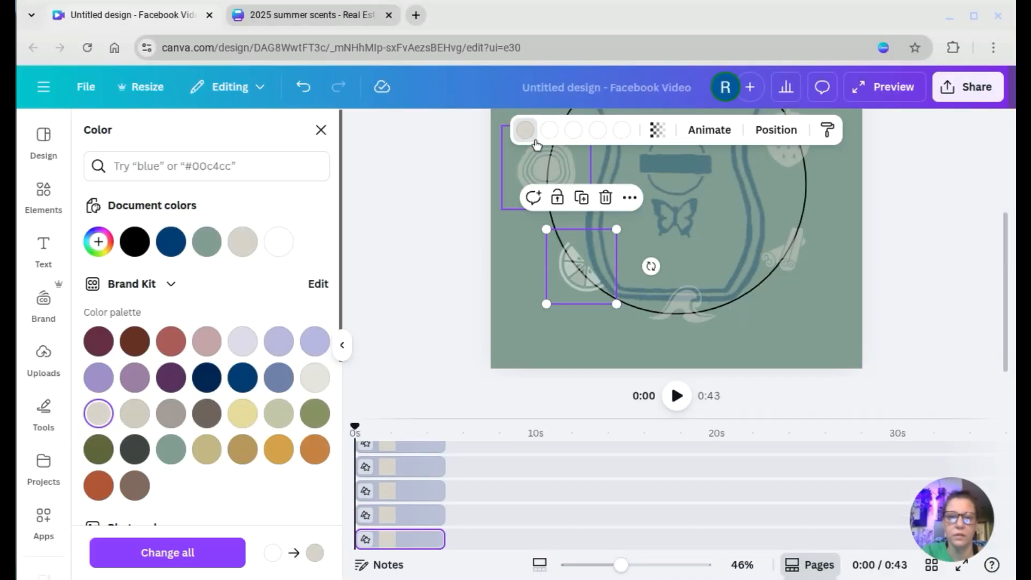
pyautogui.click(551, 139)
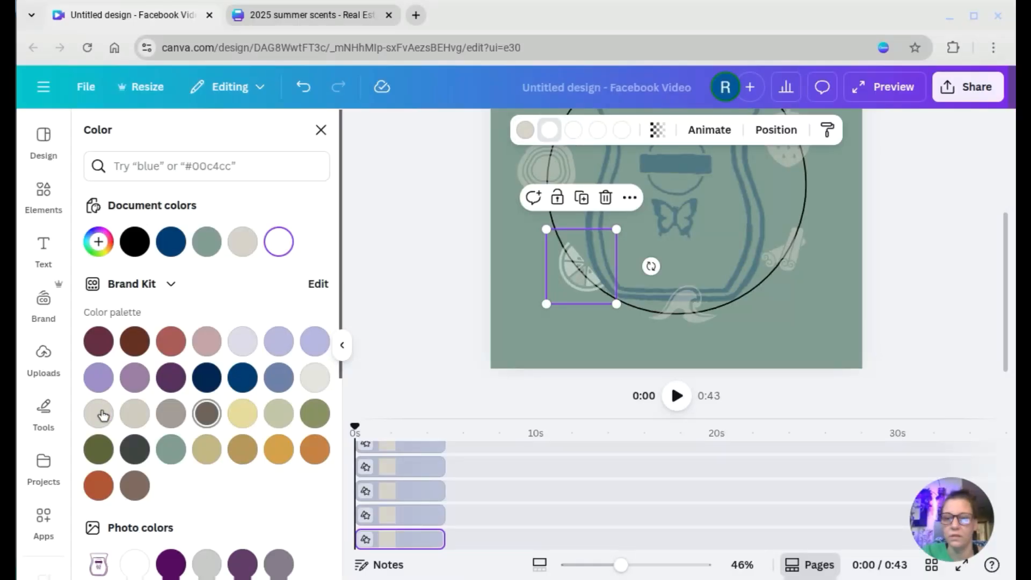
pyautogui.click(98, 414)
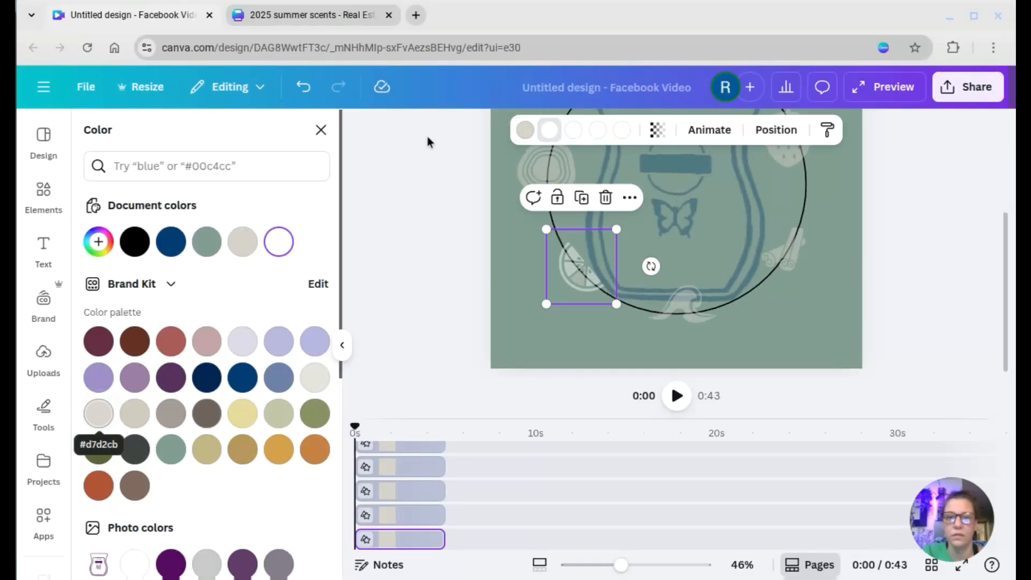
pyautogui.click(573, 129)
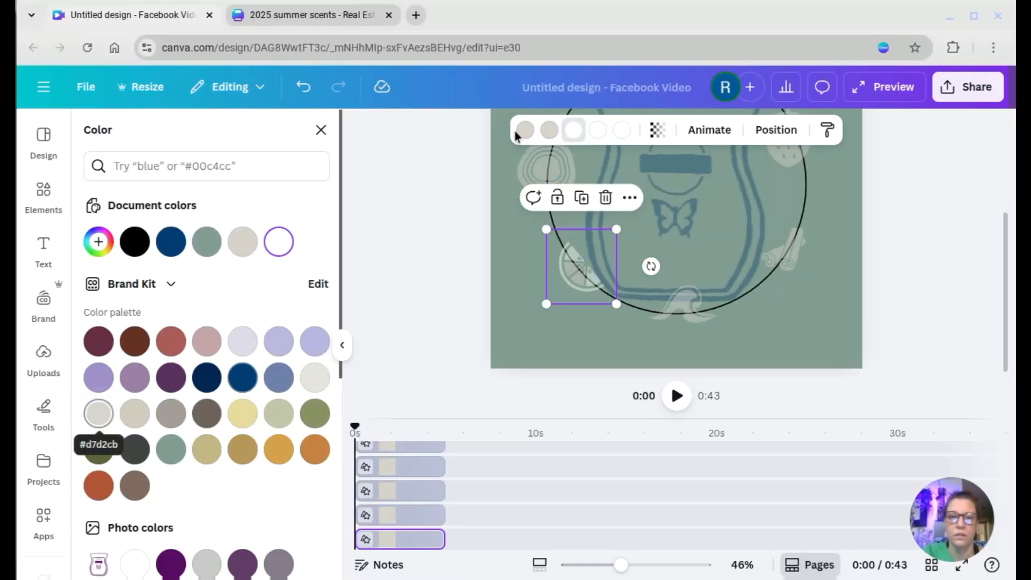
pyautogui.click(99, 413)
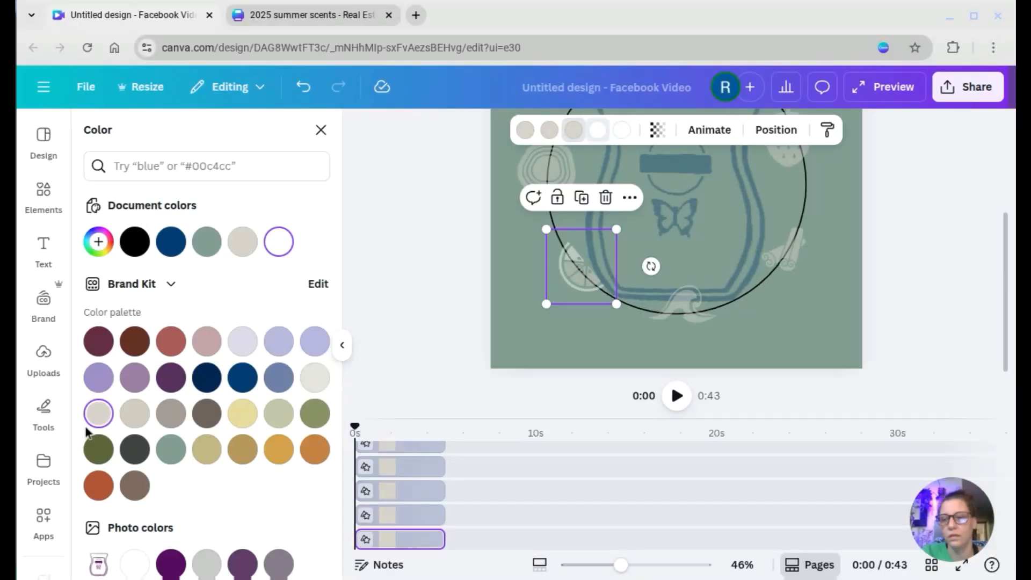
pyautogui.click(99, 414)
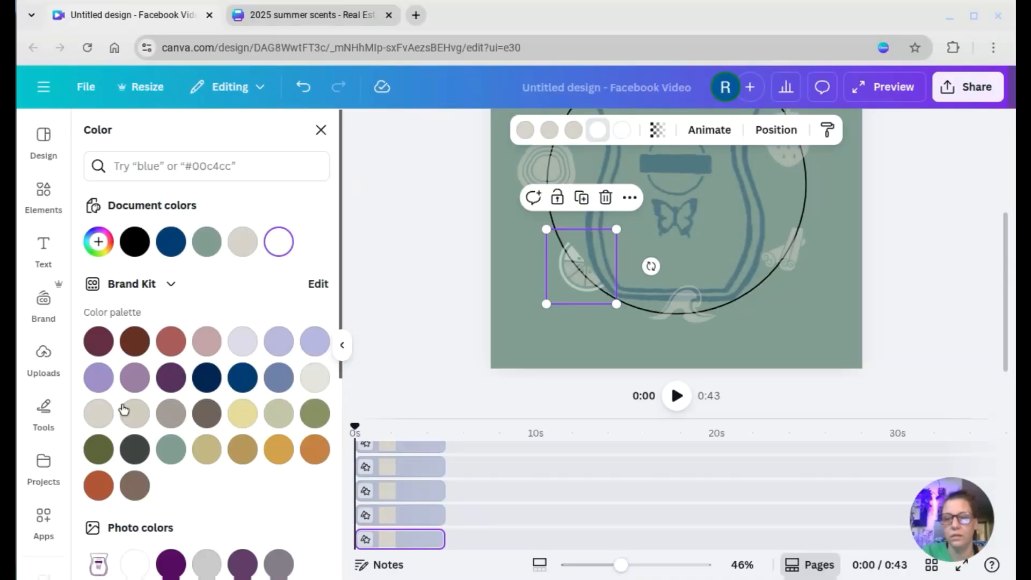
pyautogui.click(623, 130)
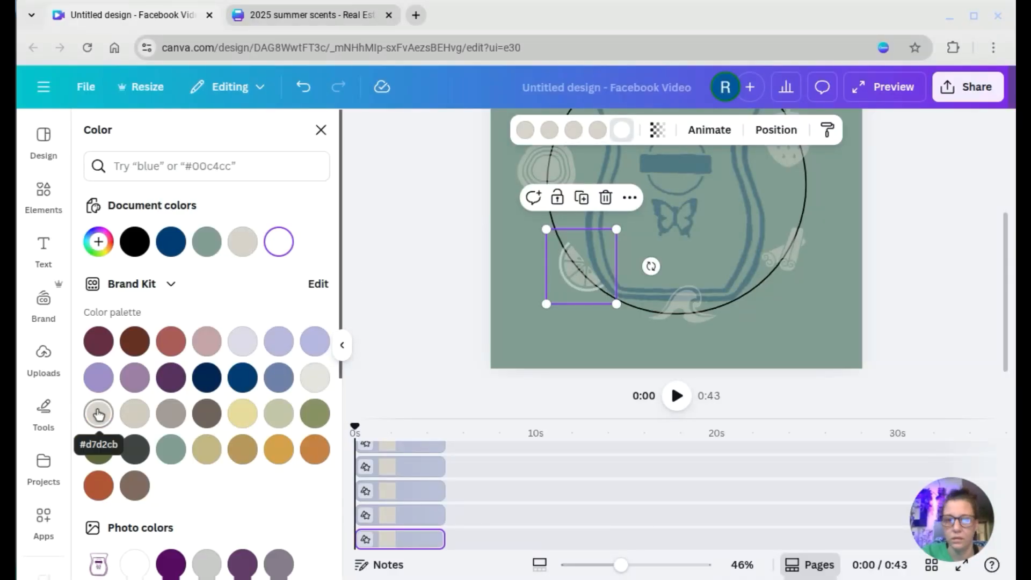
pyautogui.click(99, 414)
pyautogui.press('Escape')
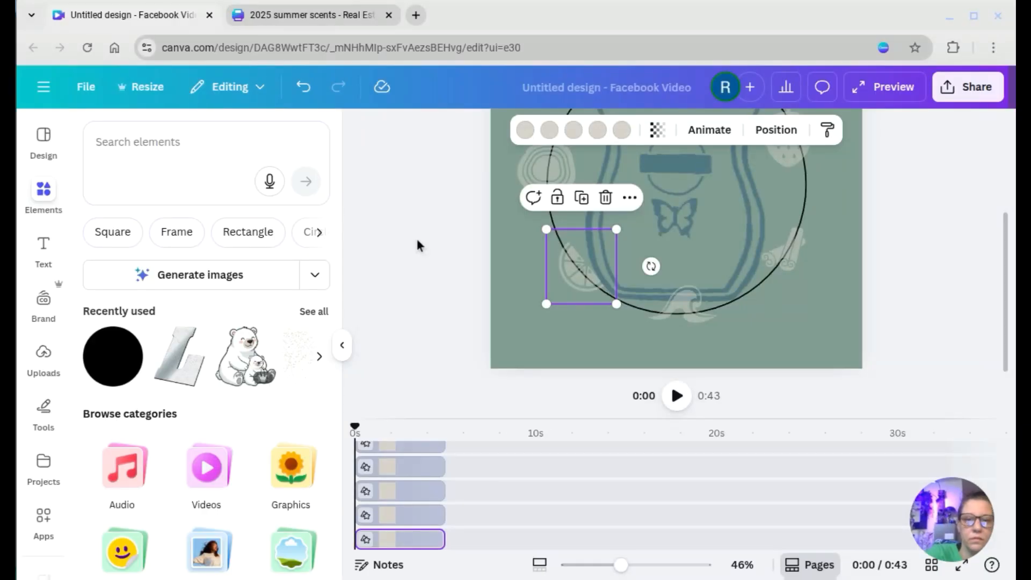
# Select the black circle guide in the layer order beneath the wax warmer image and delete it
pyautogui.scroll(-2, 417, 246)
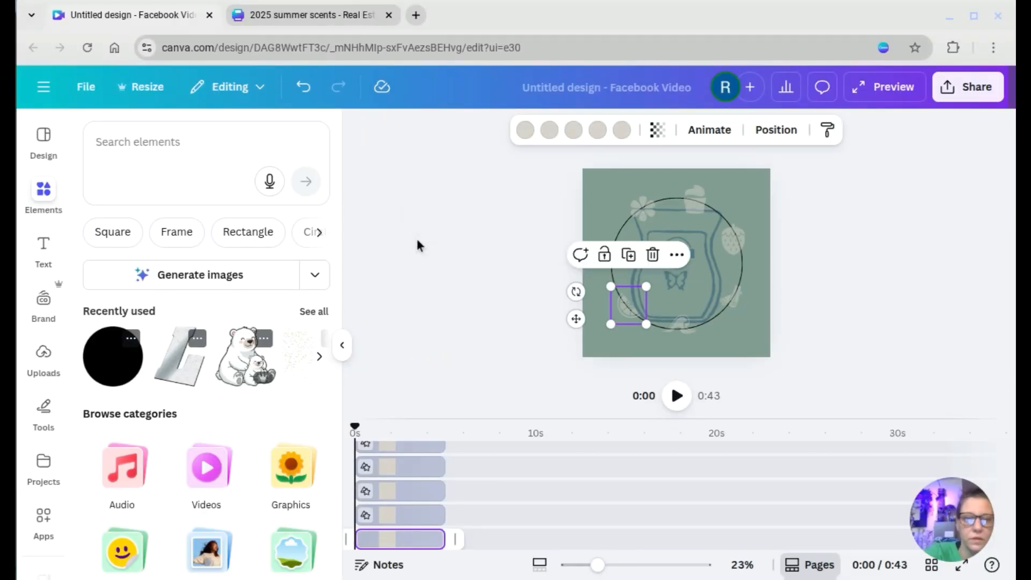
pyautogui.press('Escape')
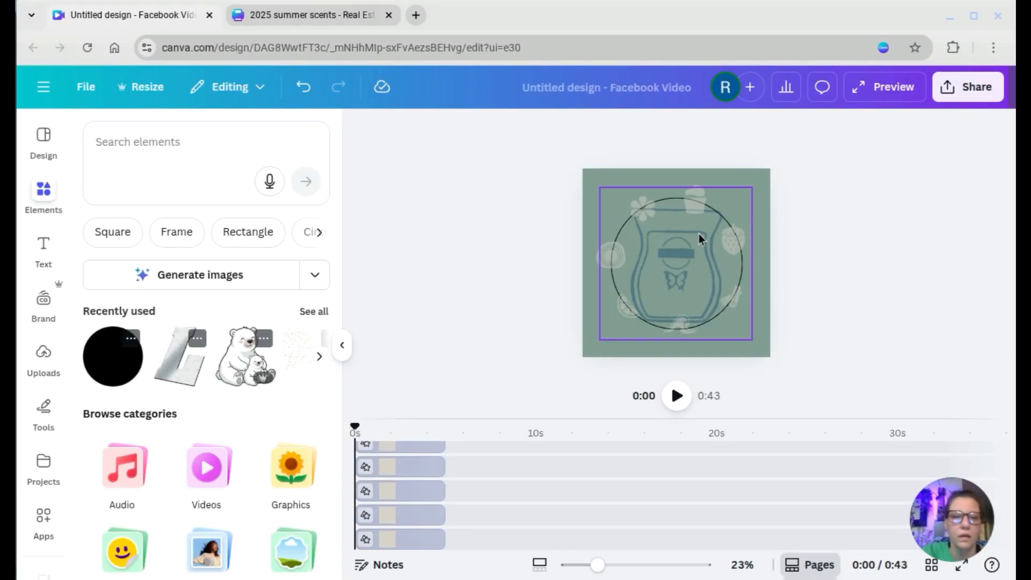
pyautogui.press('Tab')
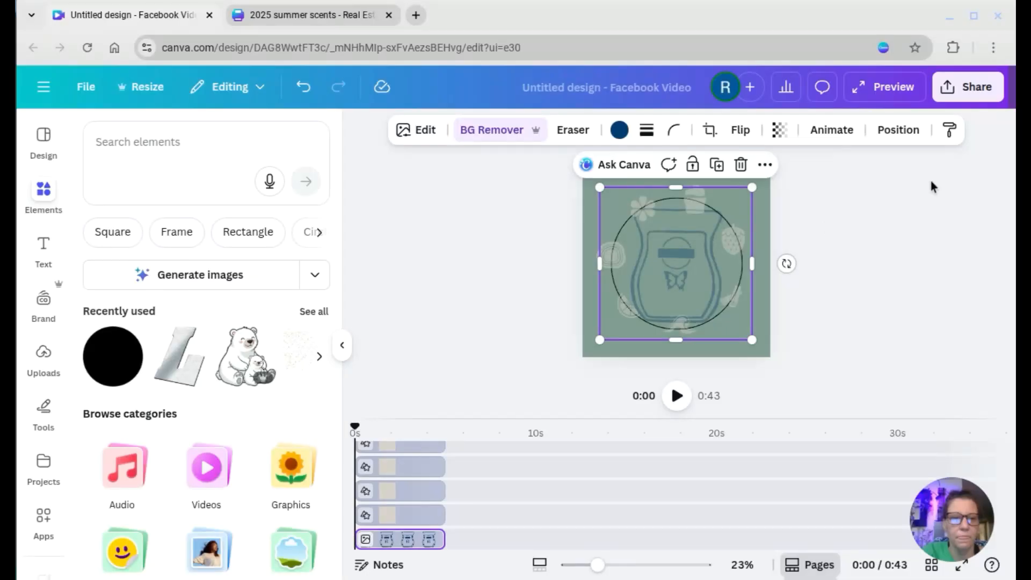
pyautogui.click(898, 133)
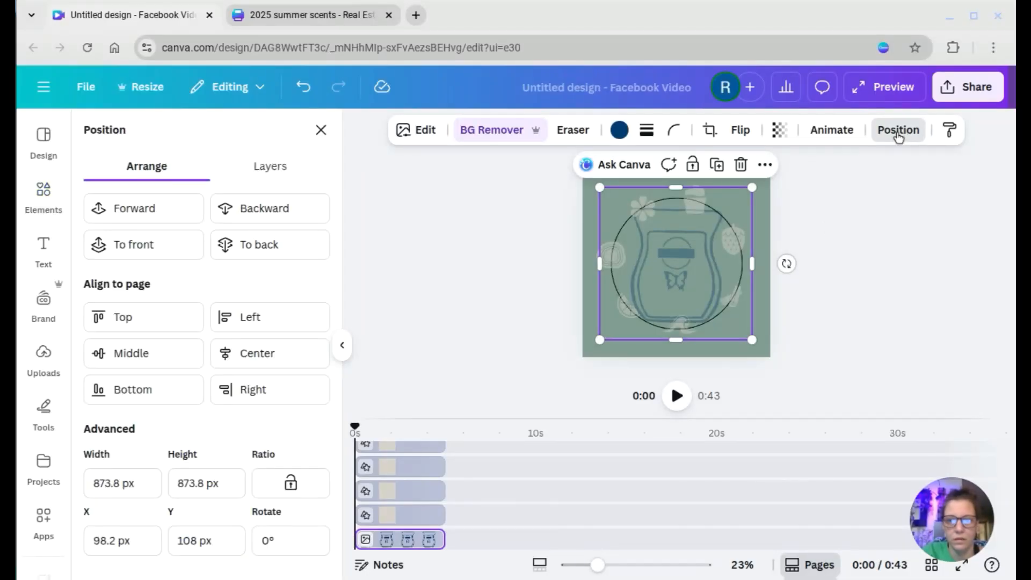
pyautogui.click(272, 162)
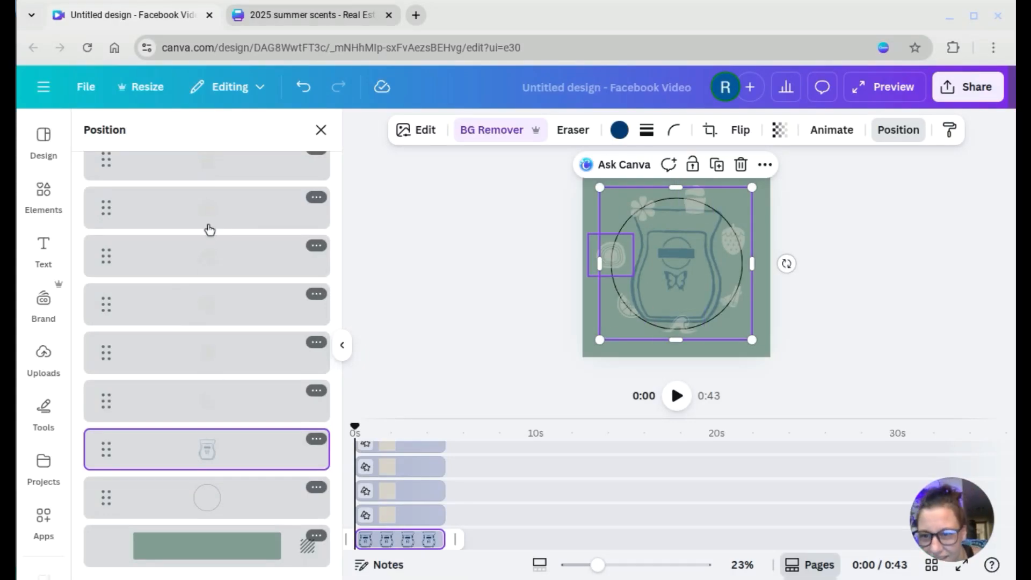
pyautogui.click(221, 501)
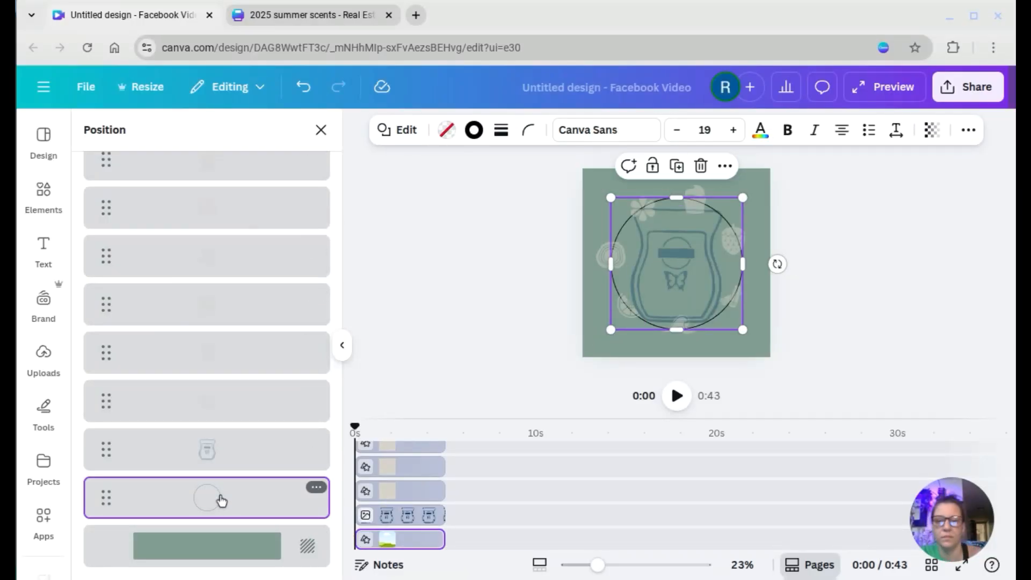
pyautogui.press('BackSpace')
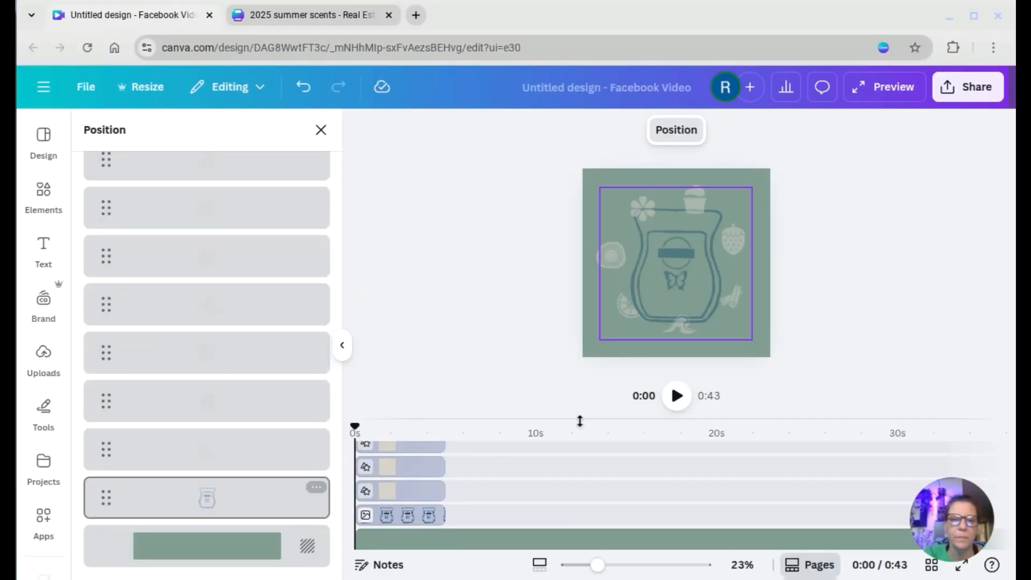
# Apply the Rotate add-on animation effect to the cupcake graphic above the wax warmer
pyautogui.click(701, 199)
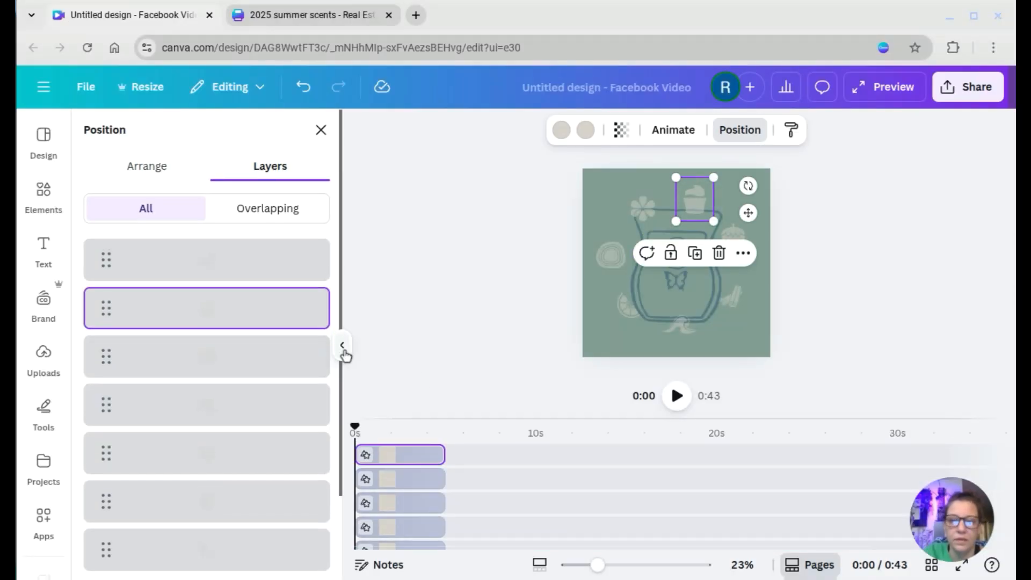
pyautogui.click(342, 345)
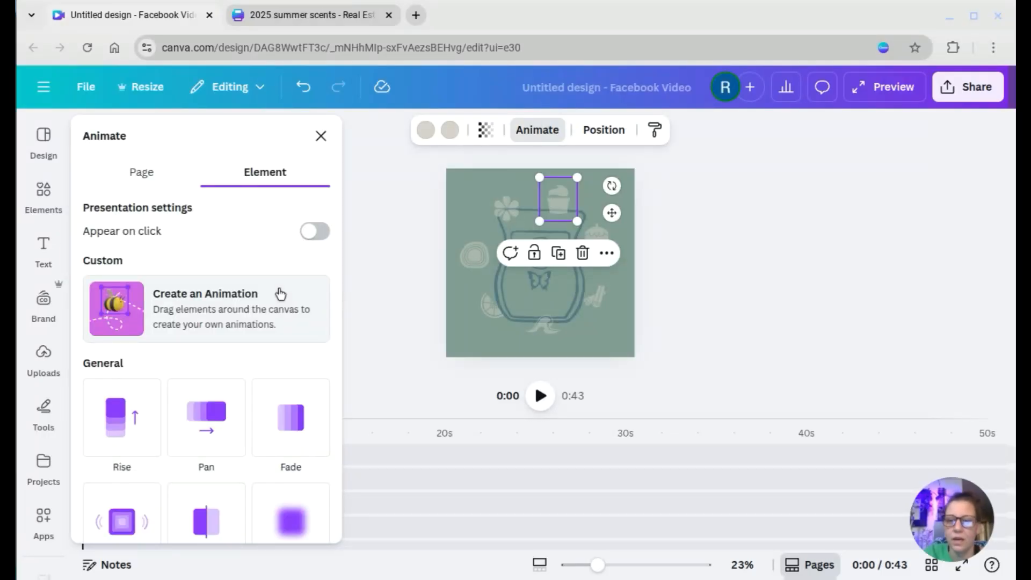
pyautogui.scroll(-10, 279, 294)
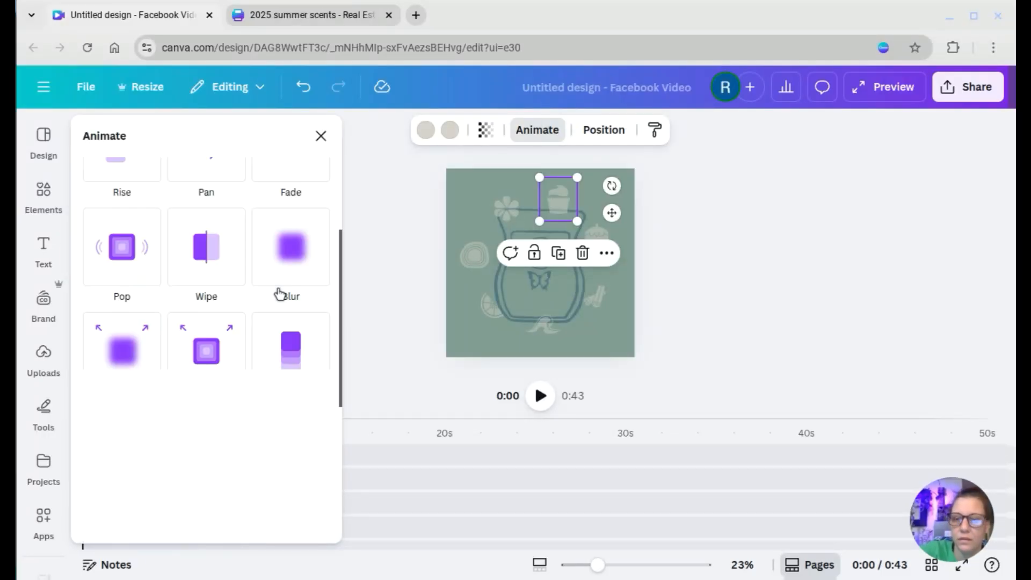
pyautogui.scroll(-1, 280, 294)
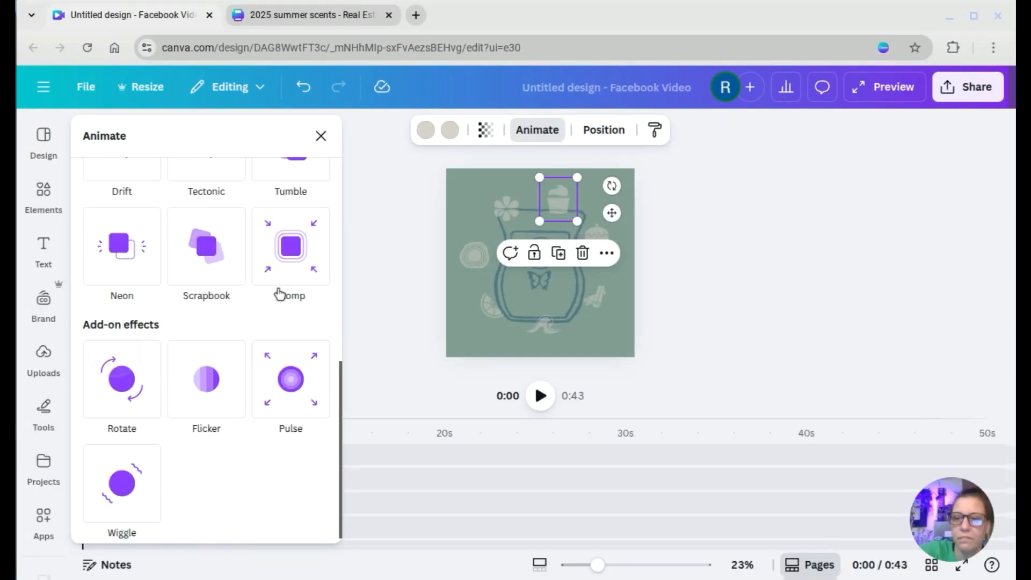
pyautogui.click(122, 379)
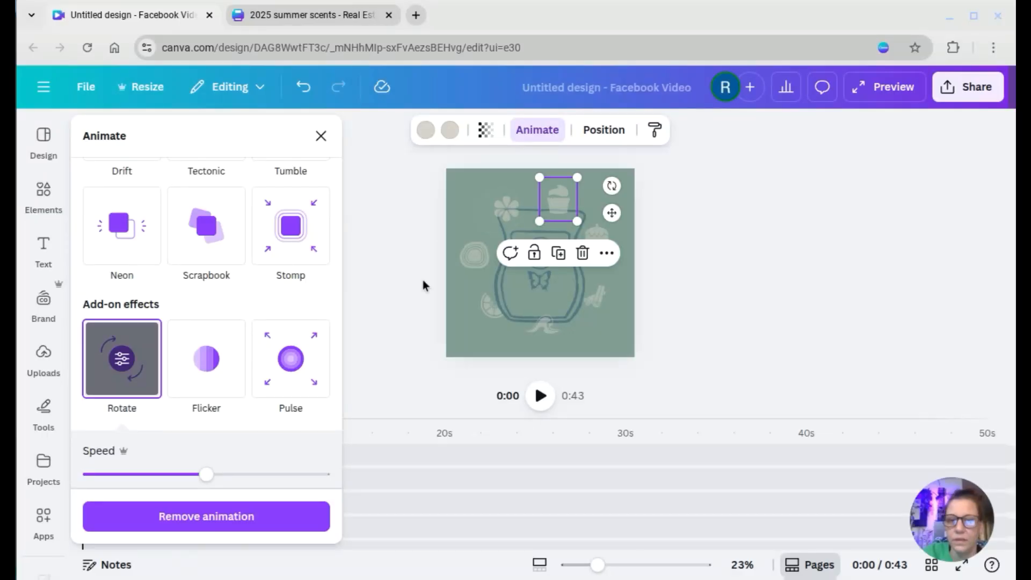
# Add the Rotate animation effect to the flower graphic and to the rounded graphic at the warmer's left side
pyautogui.click(508, 209)
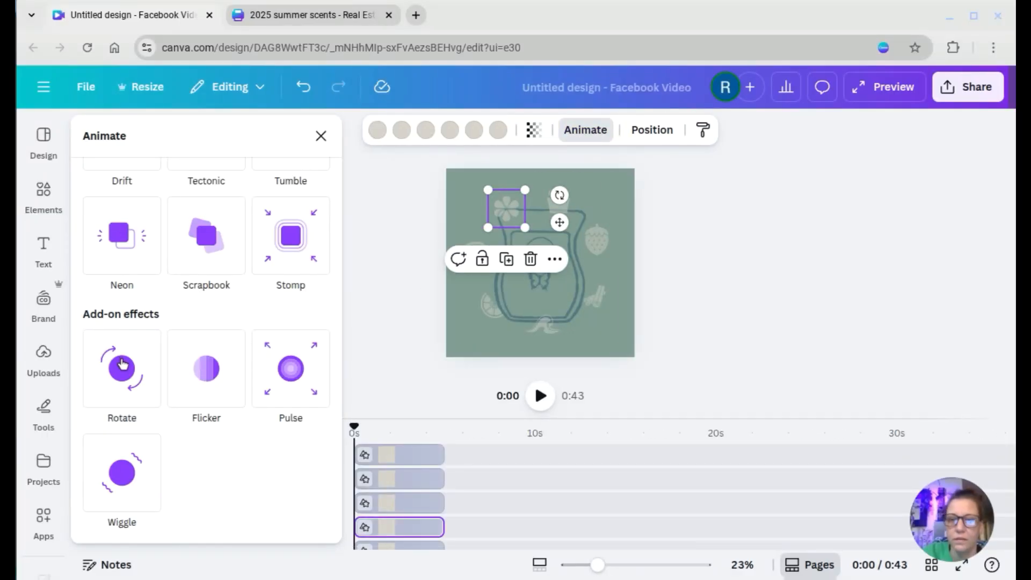
pyautogui.click(122, 368)
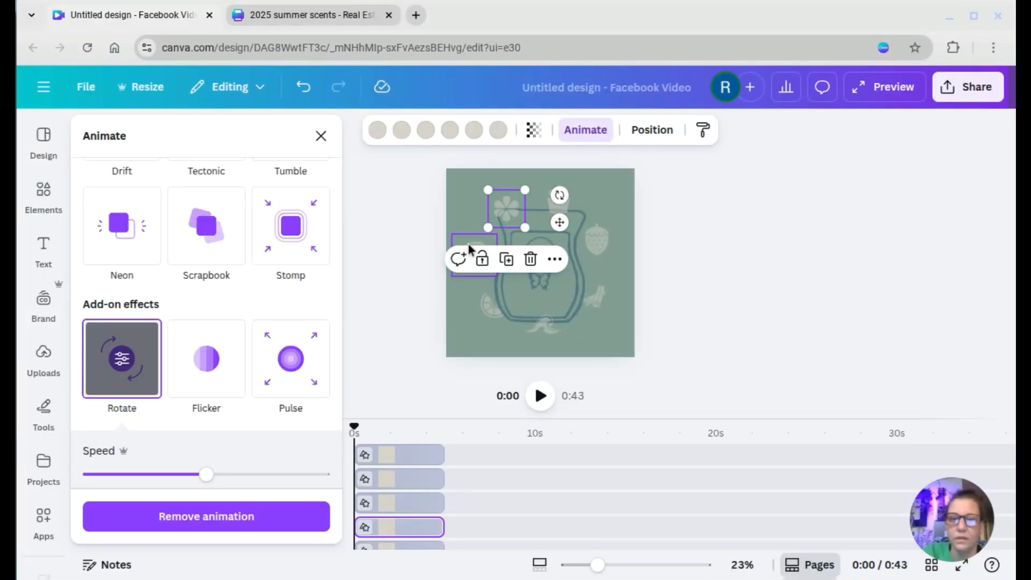
pyautogui.click(468, 244)
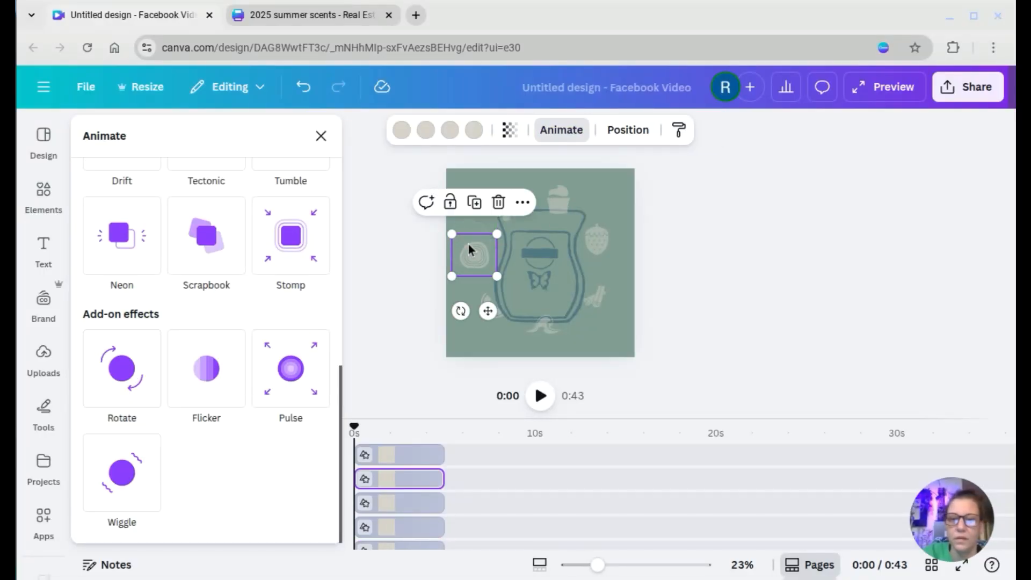
pyautogui.click(123, 396)
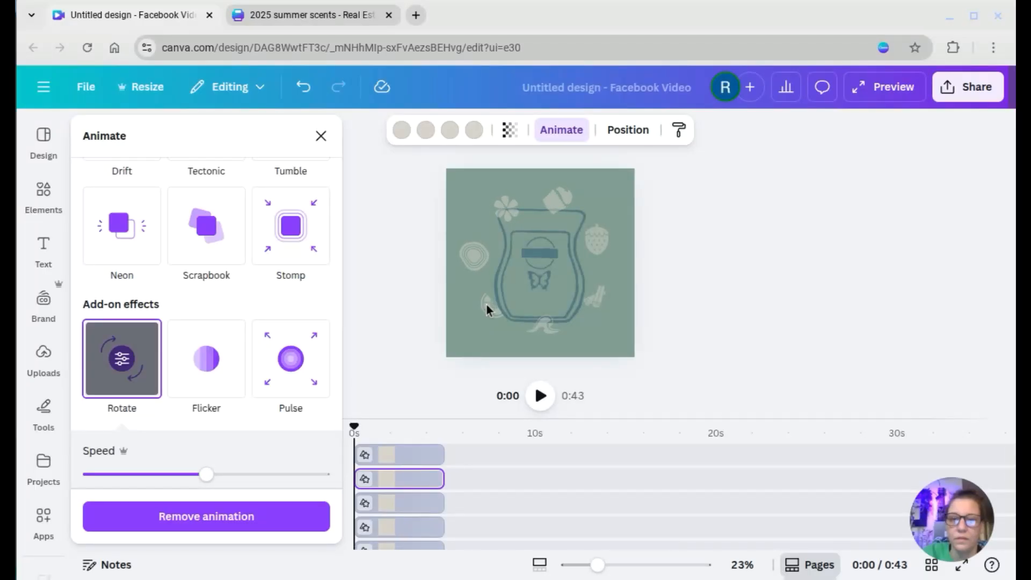
# Give the citrus slice graphic at the warmer's lower left the Rotate animation effect
pyautogui.click(477, 272)
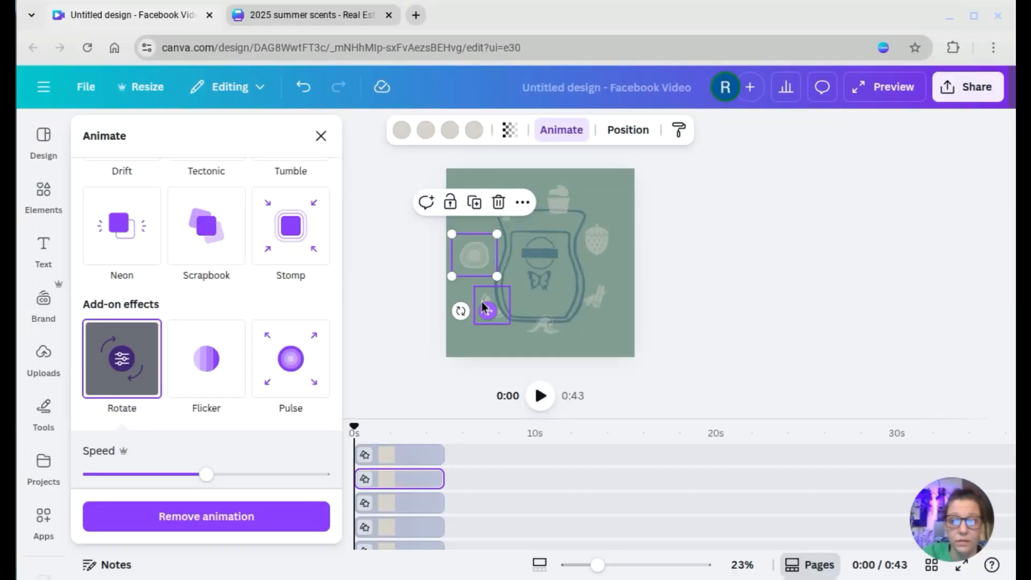
pyautogui.click(488, 296)
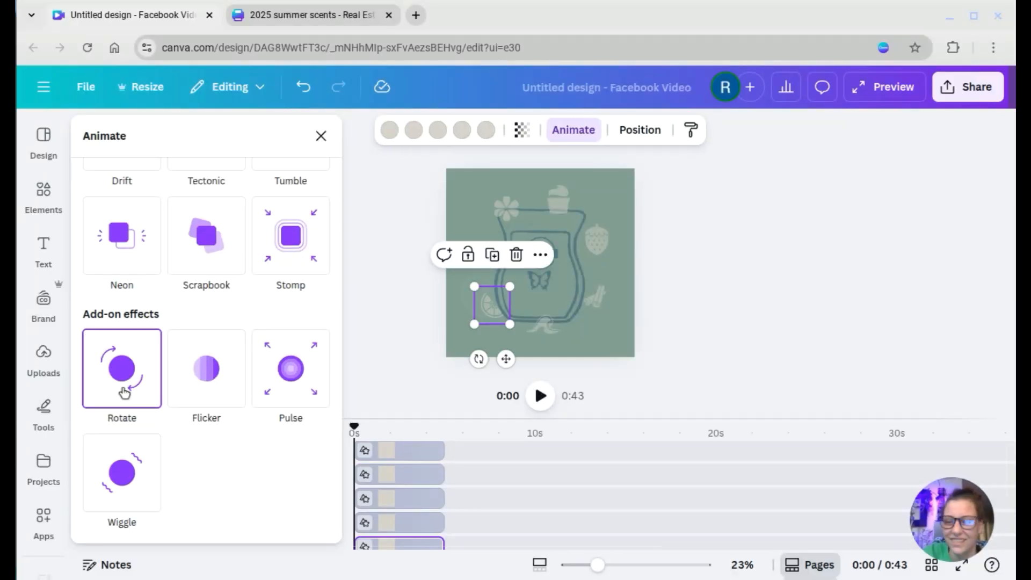
pyautogui.click(124, 391)
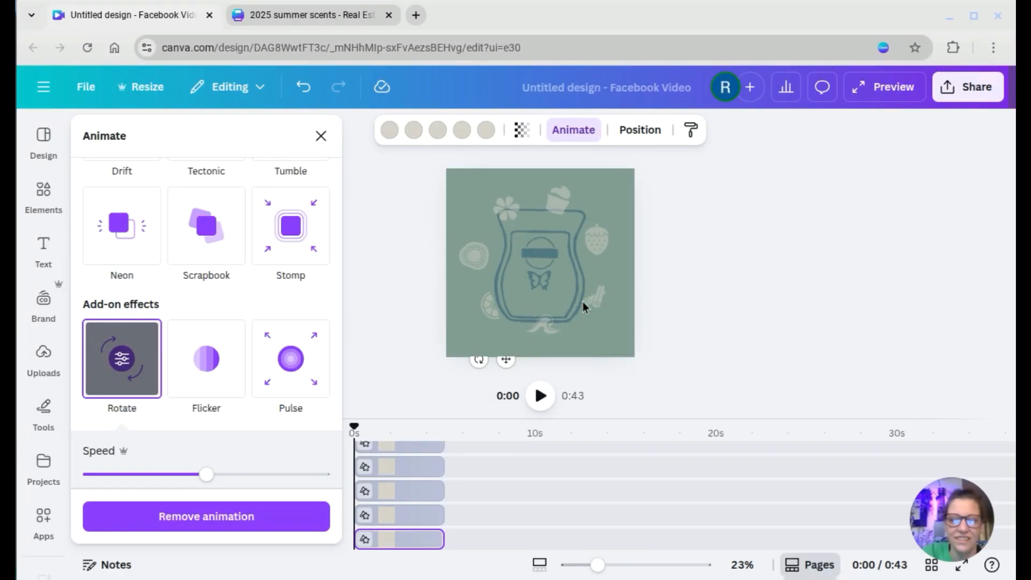
# Apply the Rotate animation effect to the wave, cinnamon-stick and strawberry graphics in turn
pyautogui.click(544, 333)
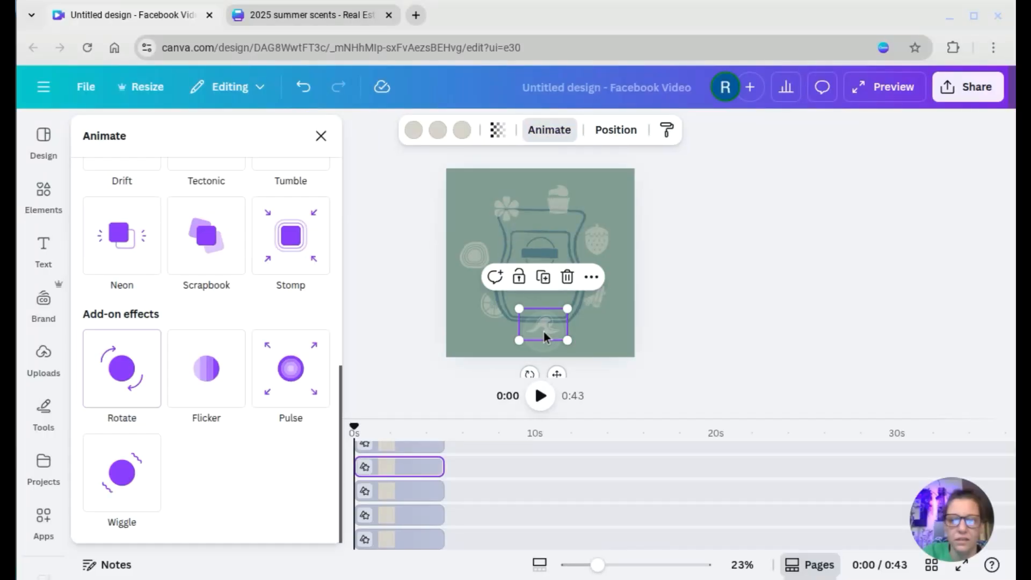
pyautogui.click(140, 368)
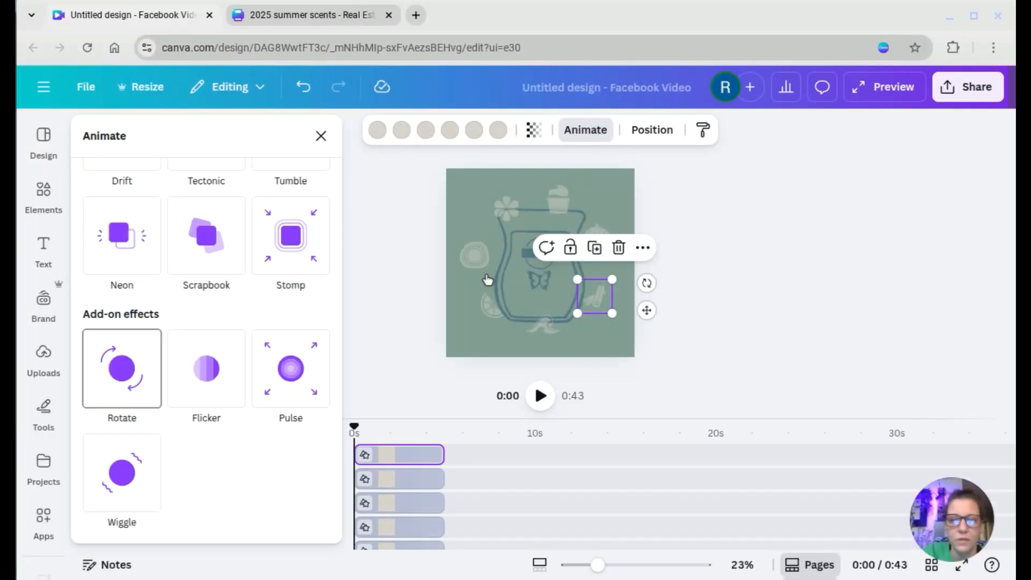
pyautogui.click(597, 228)
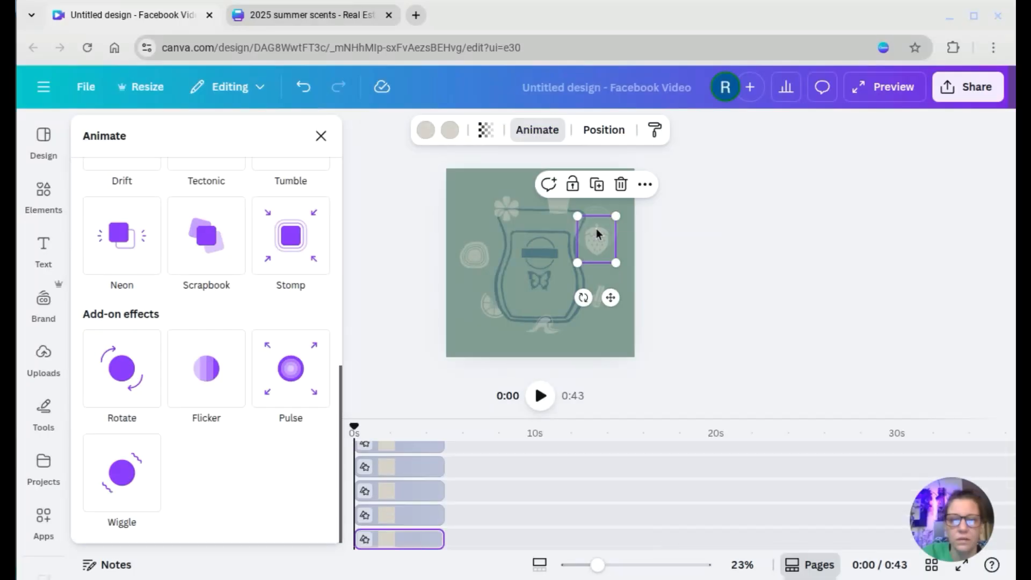
pyautogui.click(132, 367)
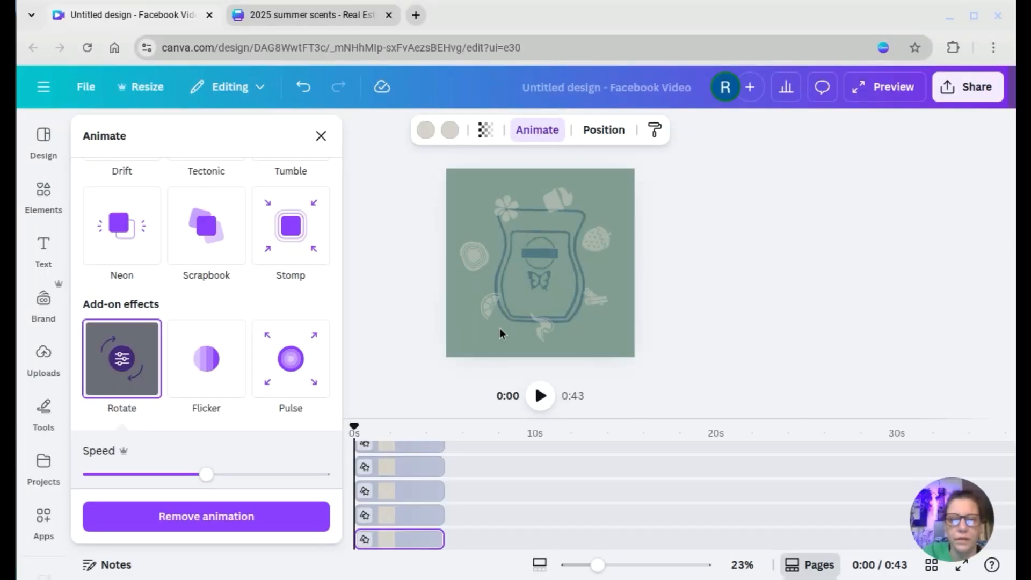
# Select the flower, strawberry, cupcake, rounded and wave graphics together as one multiple selection
pyautogui.click(507, 214)
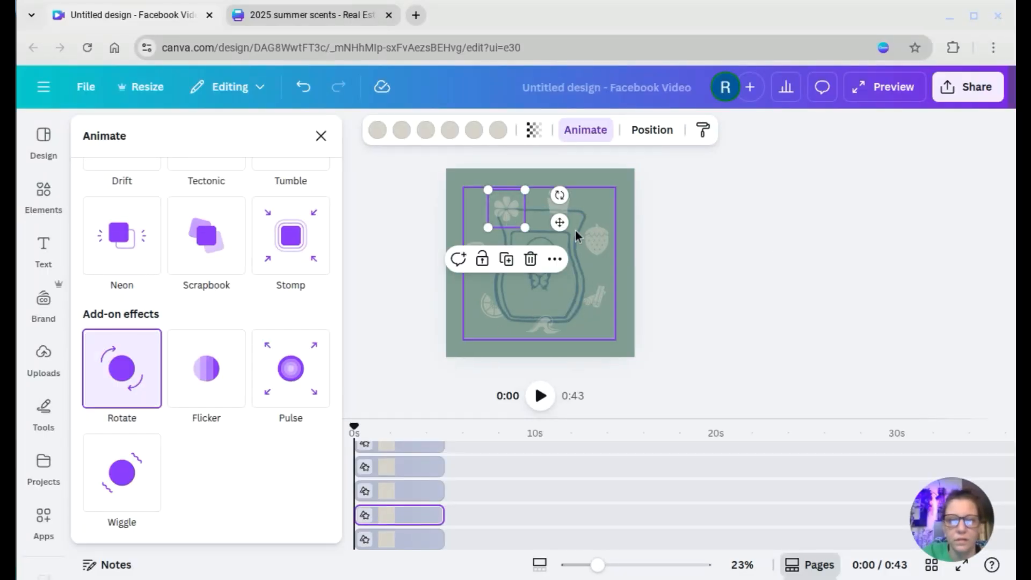
pyautogui.keyDown('shift'); pyautogui.click(596, 240); pyautogui.keyUp('shift')
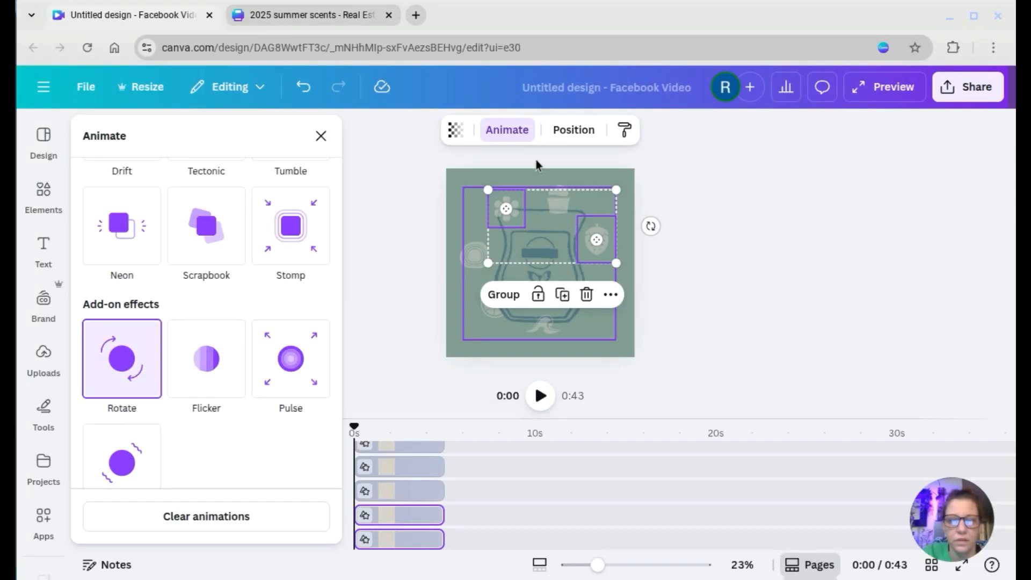
pyautogui.keyDown('shift'); pyautogui.click(553, 204); pyautogui.keyUp('shift')
pyautogui.keyDown('shift'); pyautogui.click(475, 250); pyautogui.keyUp('shift')
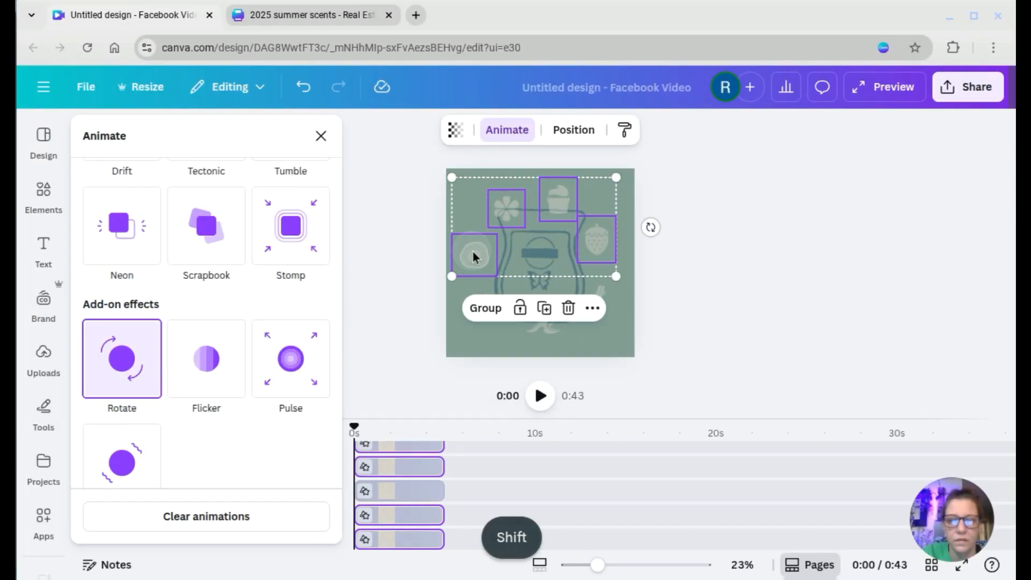
pyautogui.keyDown('shift'); pyautogui.click(541, 333); pyautogui.keyUp('shift')
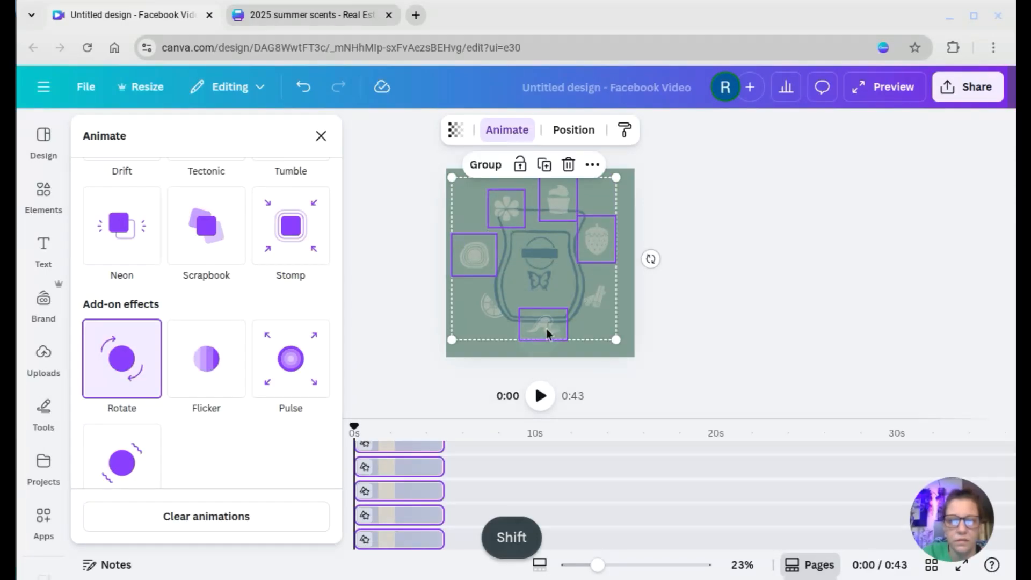
# Add the cinnamon and citrus icons to the selection, group all seven scent icons around the jar, and preview the video
pyautogui.keyDown('shift'); pyautogui.click(591, 295); pyautogui.keyUp('shift')
pyautogui.keyDown('shift'); pyautogui.click(482, 313); pyautogui.keyUp('shift')
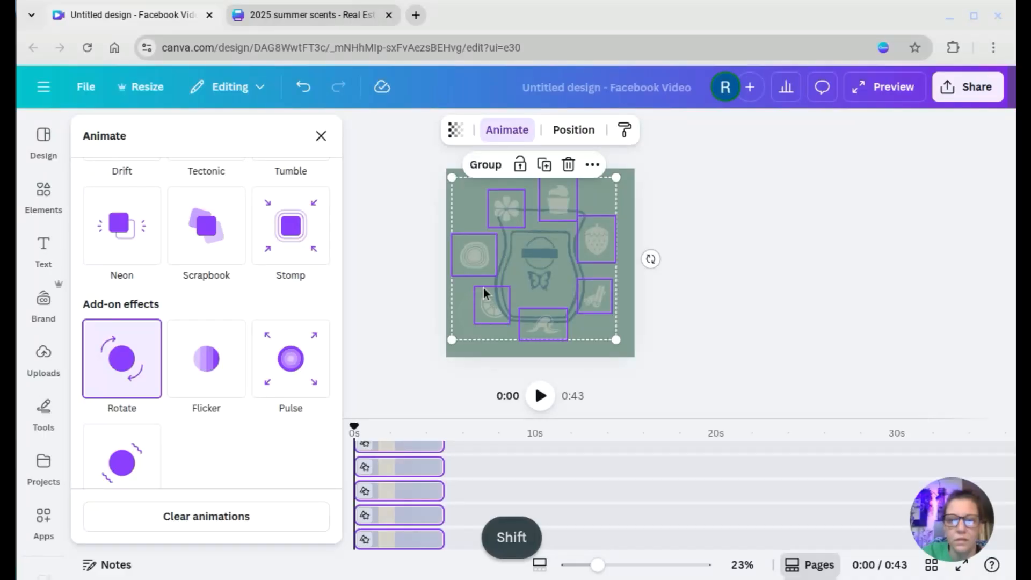
pyautogui.click(483, 166)
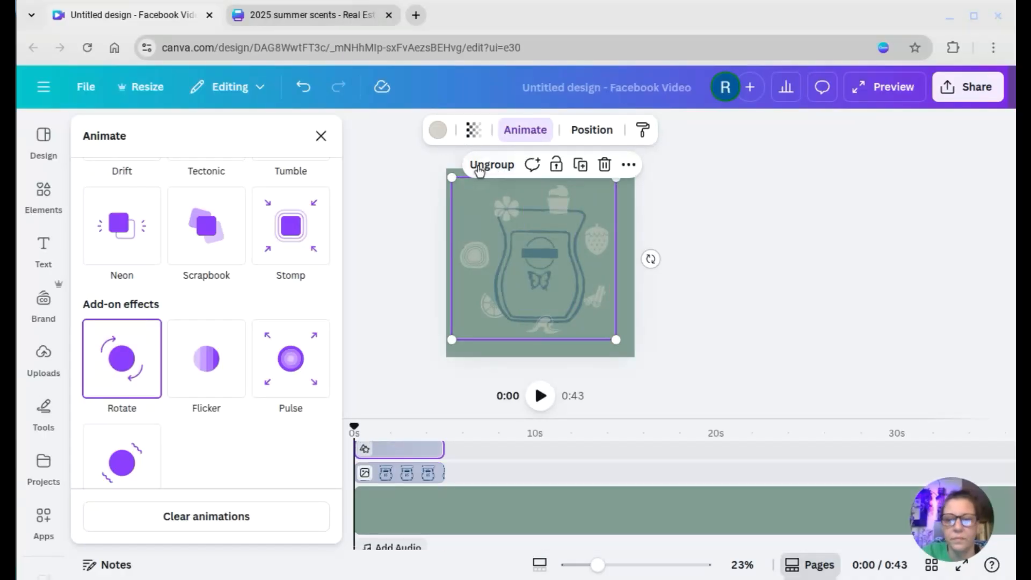
pyautogui.click(380, 250)
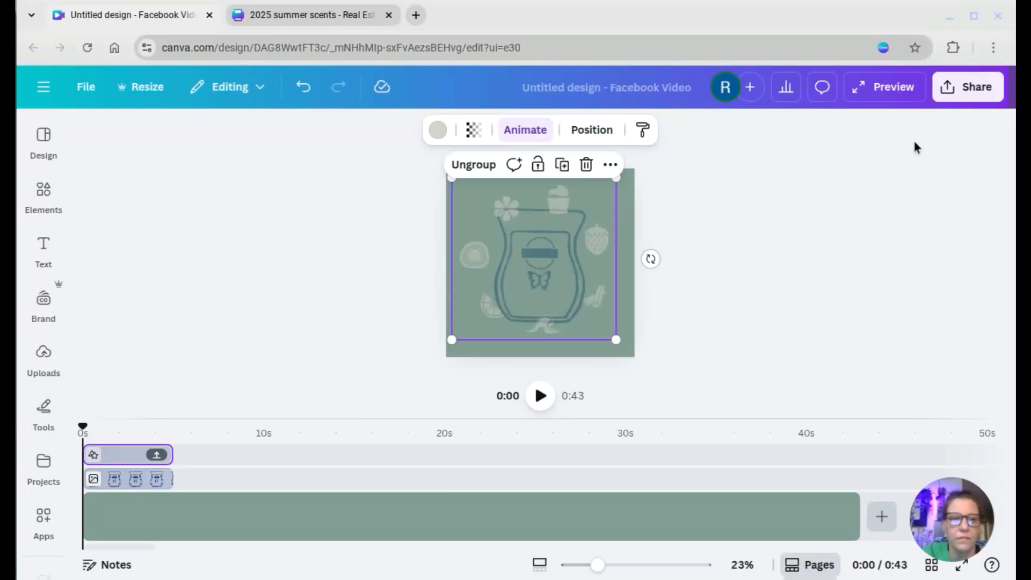
pyautogui.click(893, 87)
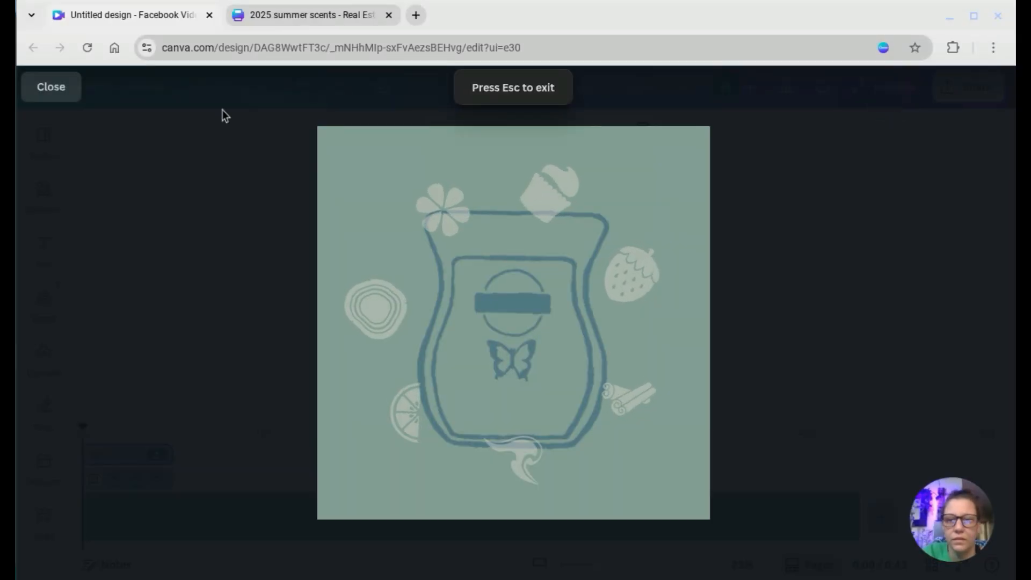
pyautogui.click(57, 96)
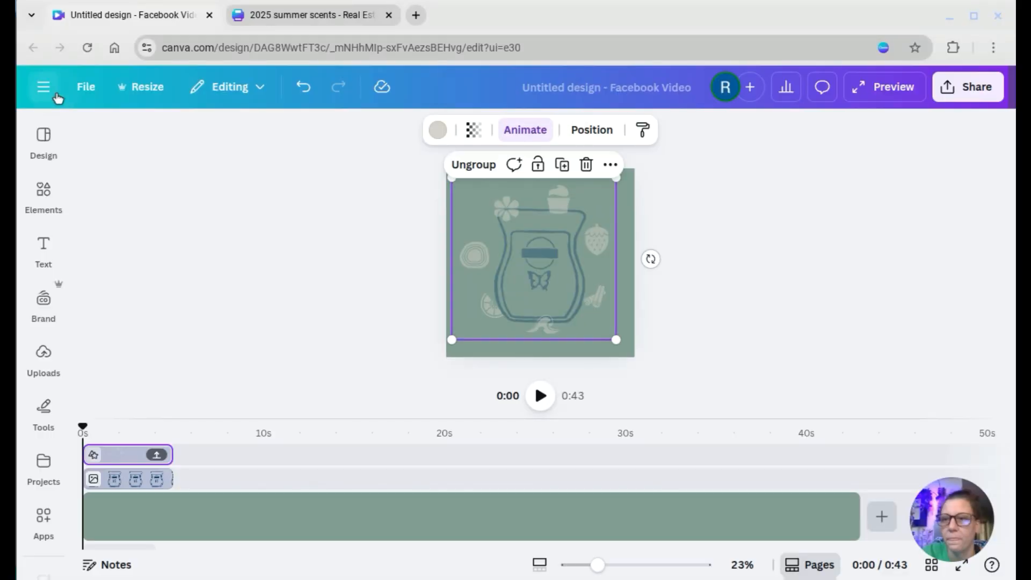
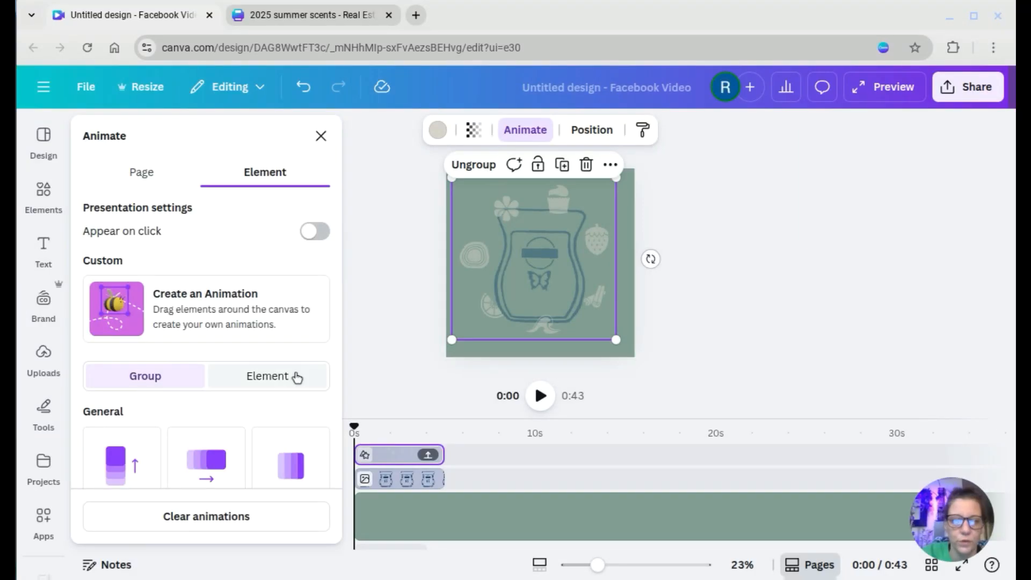
# Apply a clockwise Rotate effect to the icon group as a whole, with the speed at about two-thirds of its range
pyautogui.scroll(-10, 297, 377)
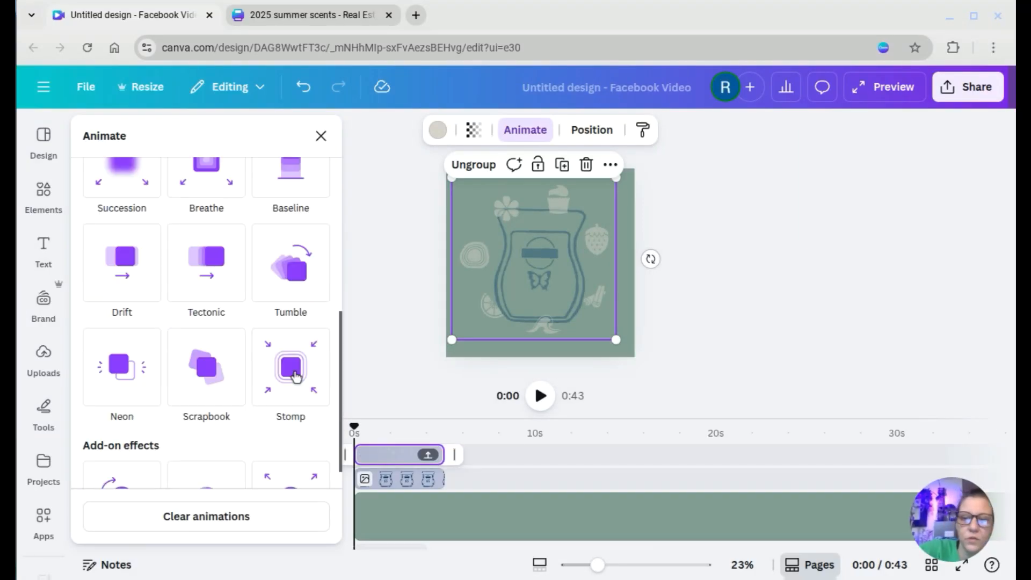
pyautogui.scroll(-3, 297, 377)
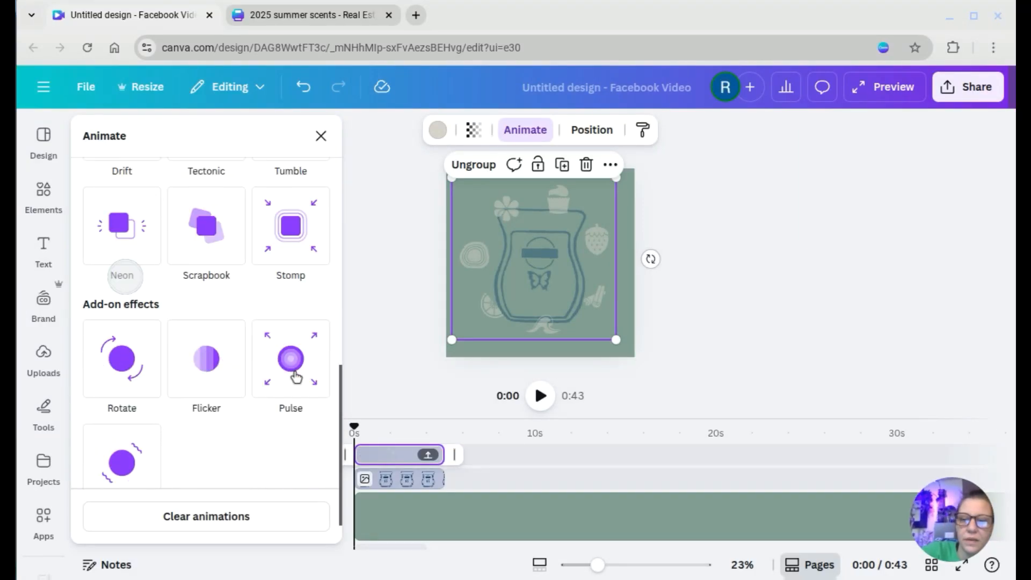
pyautogui.click(110, 336)
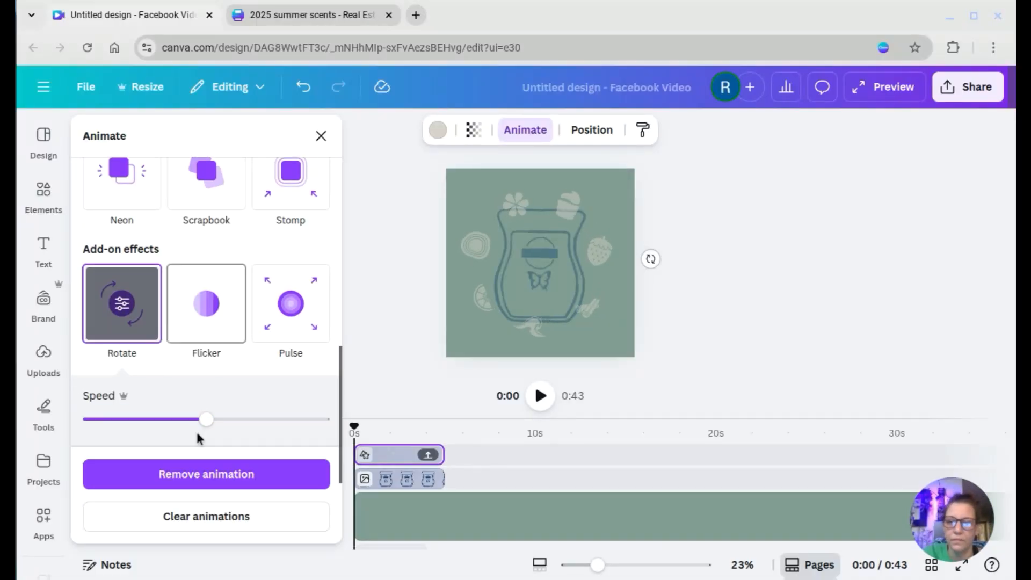
pyautogui.moveTo(208, 420); pyautogui.dragTo(290, 431)
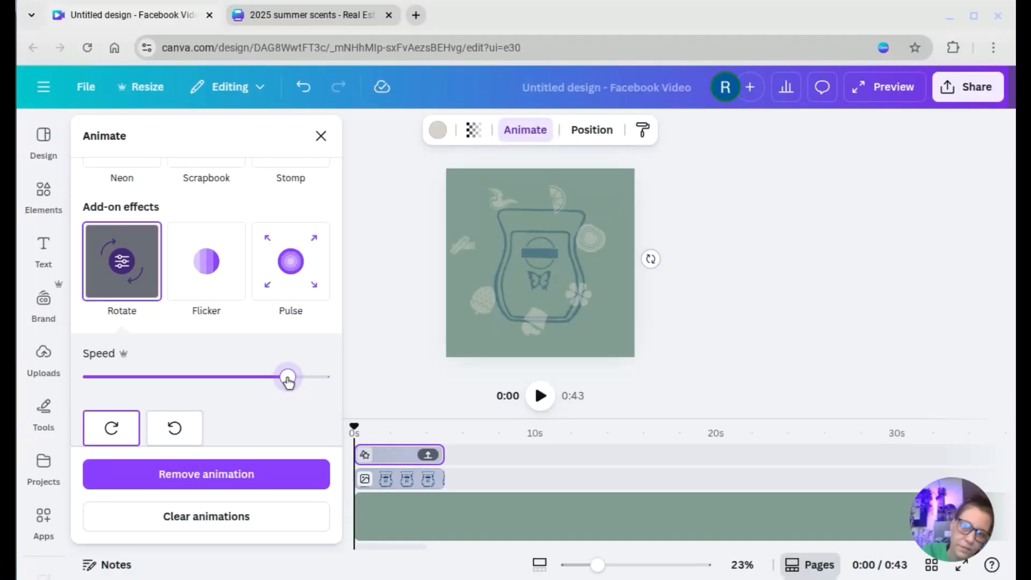
pyautogui.moveTo(289, 381); pyautogui.dragTo(262, 379)
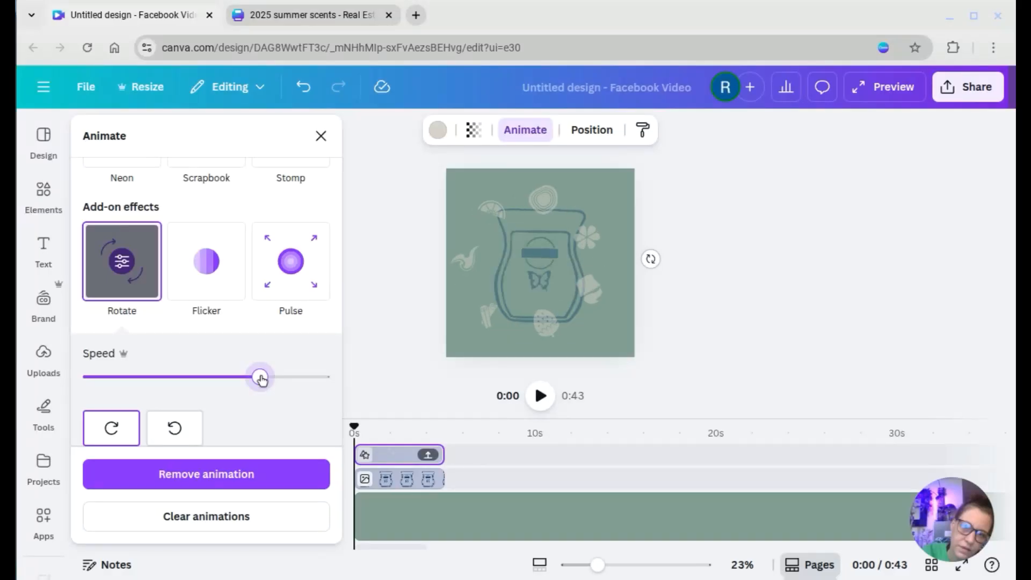
pyautogui.moveTo(262, 379); pyautogui.dragTo(249, 381)
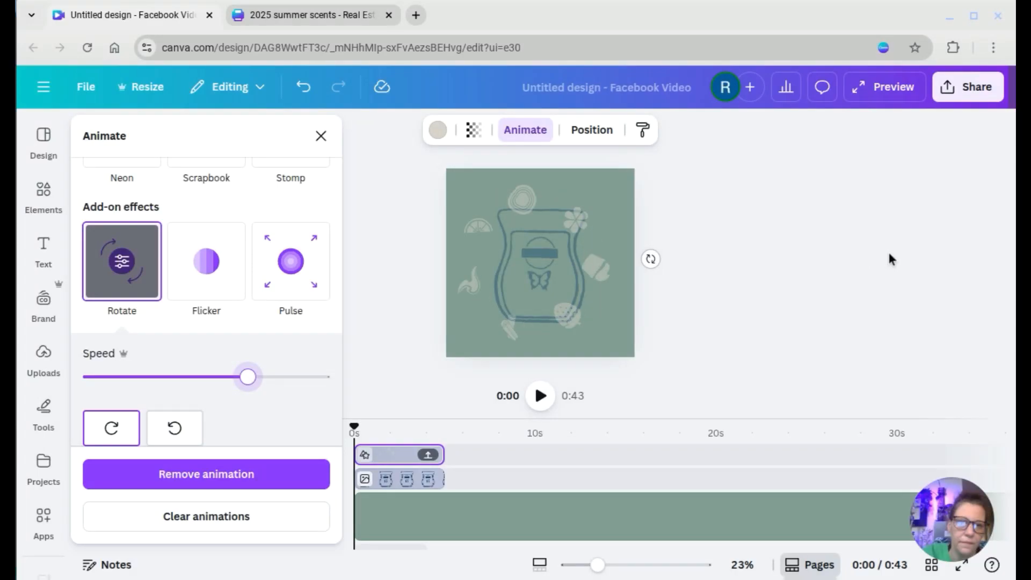
pyautogui.press('Escape')
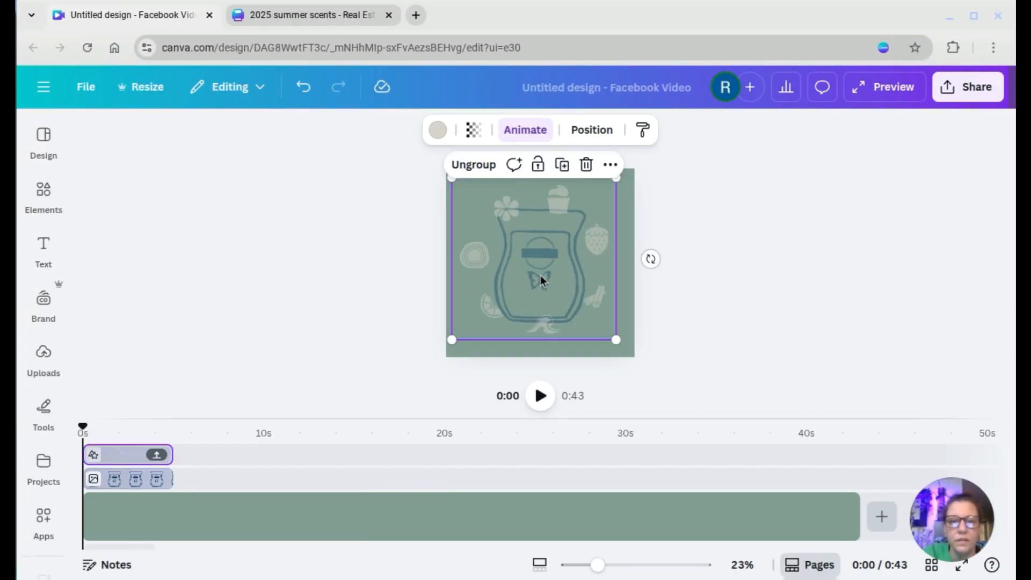
# Centre the icon group on the page, and shrink the jar image so it sits inside the ring of icons
pyautogui.moveTo(541, 275); pyautogui.dragTo(548, 280)
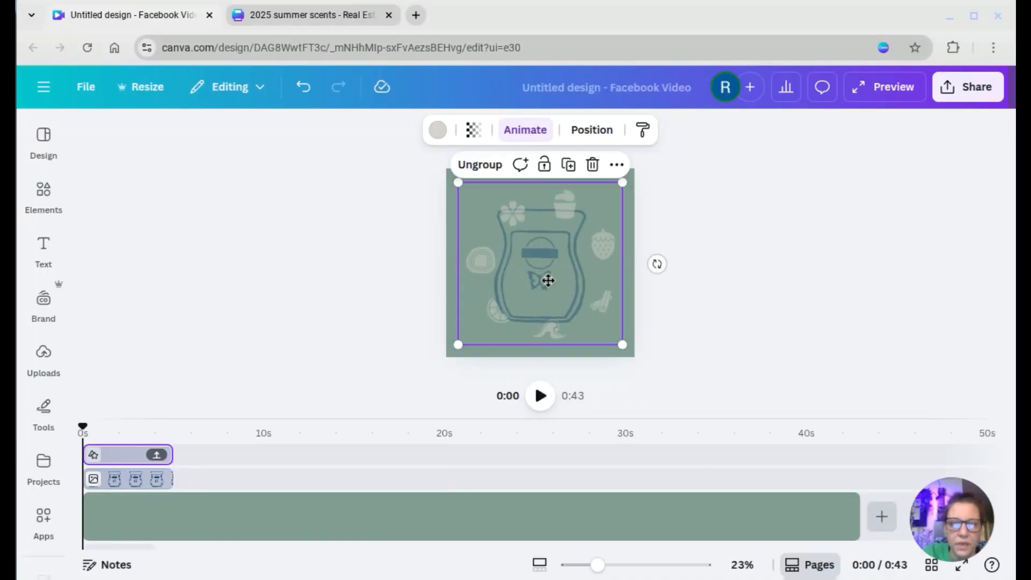
pyautogui.click(45, 418)
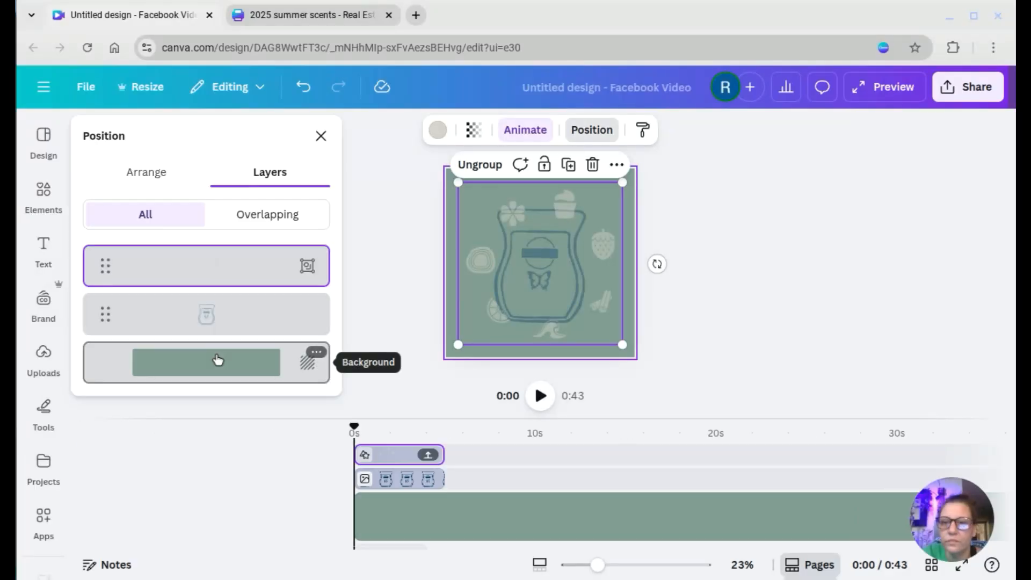
pyautogui.click(213, 306)
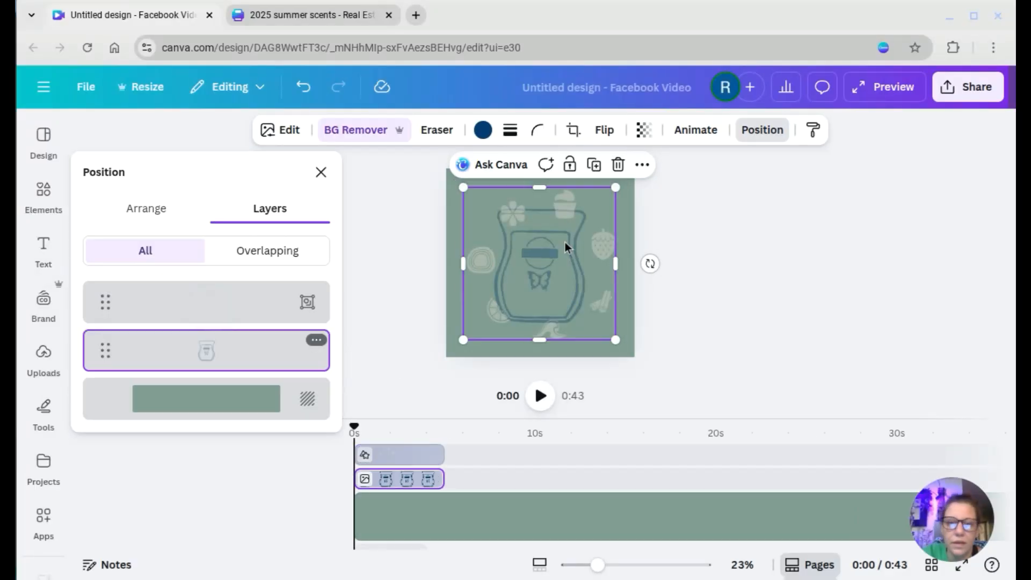
pyautogui.moveTo(556, 260); pyautogui.dragTo(564, 265)
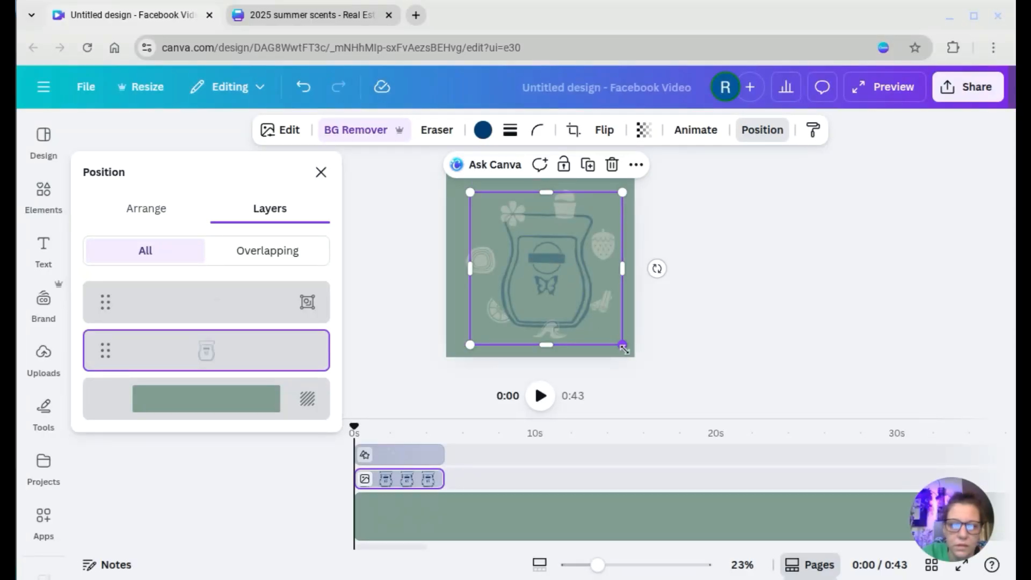
pyautogui.moveTo(623, 349); pyautogui.dragTo(589, 308)
pyautogui.moveTo(544, 275)
pyautogui.mouseDown()
pyautogui.moveTo(553, 286)
pyautogui.moveTo(539, 285)
pyautogui.mouseUp()
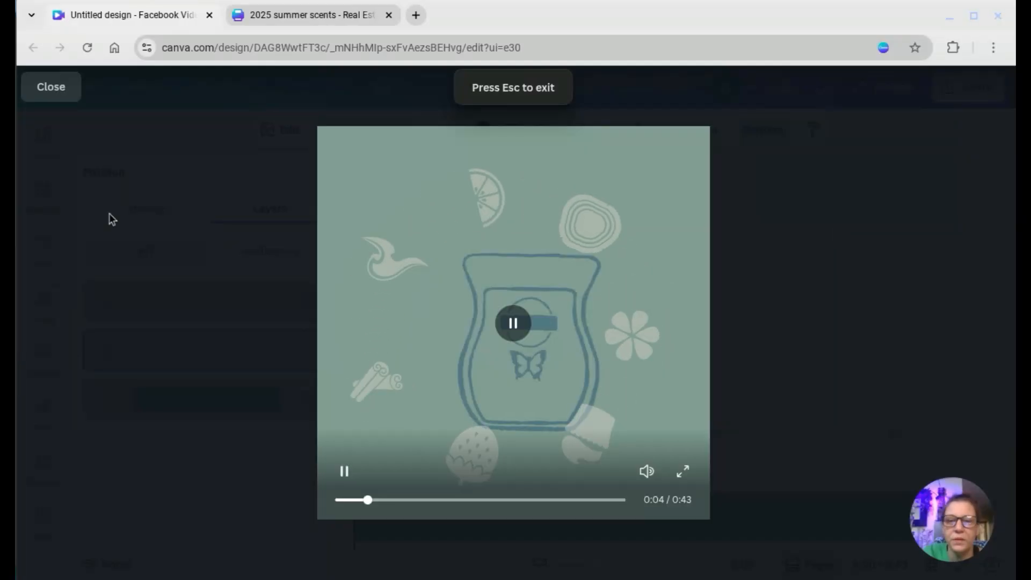
# Close the preview, nudge the jar to the centre of the icon ring, and preview the video again
pyautogui.click(48, 87)
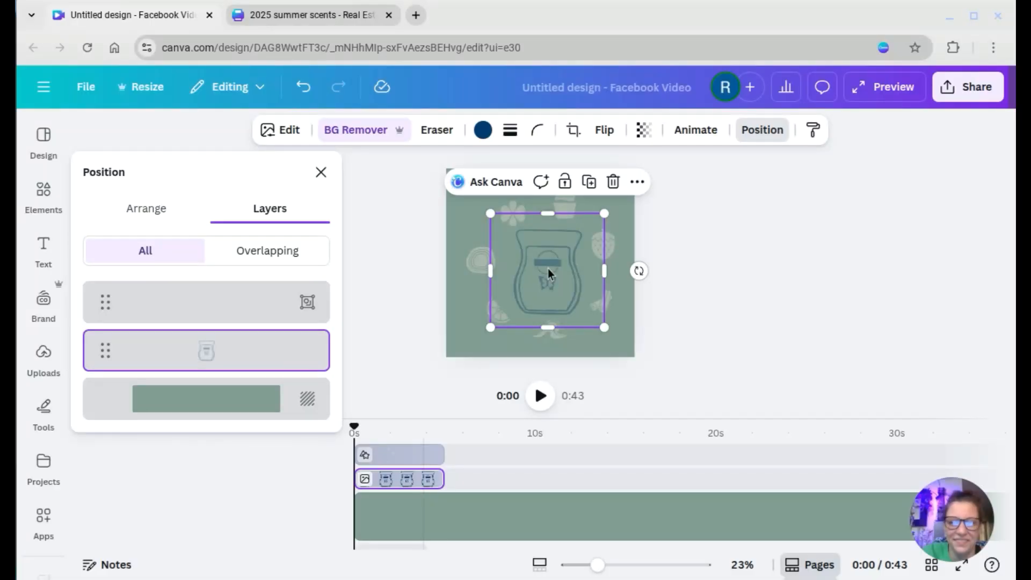
pyautogui.moveTo(547, 271); pyautogui.dragTo(542, 270)
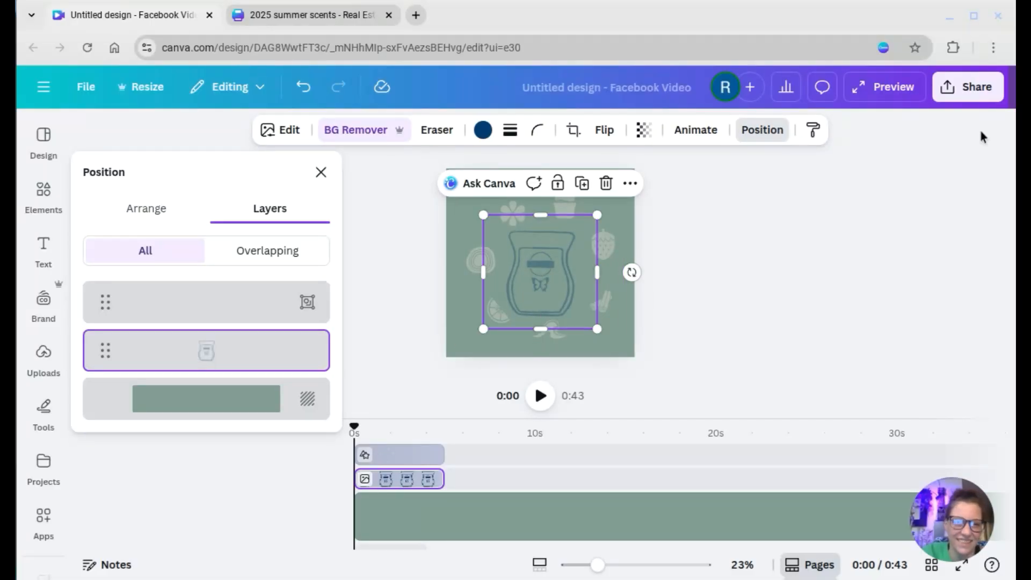
pyautogui.click(893, 88)
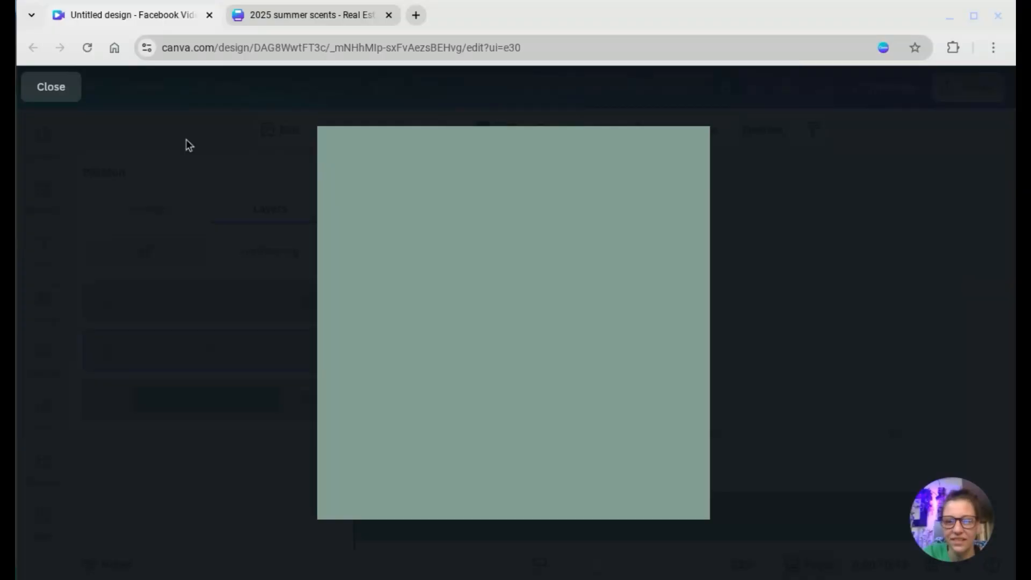
pyautogui.click(52, 87)
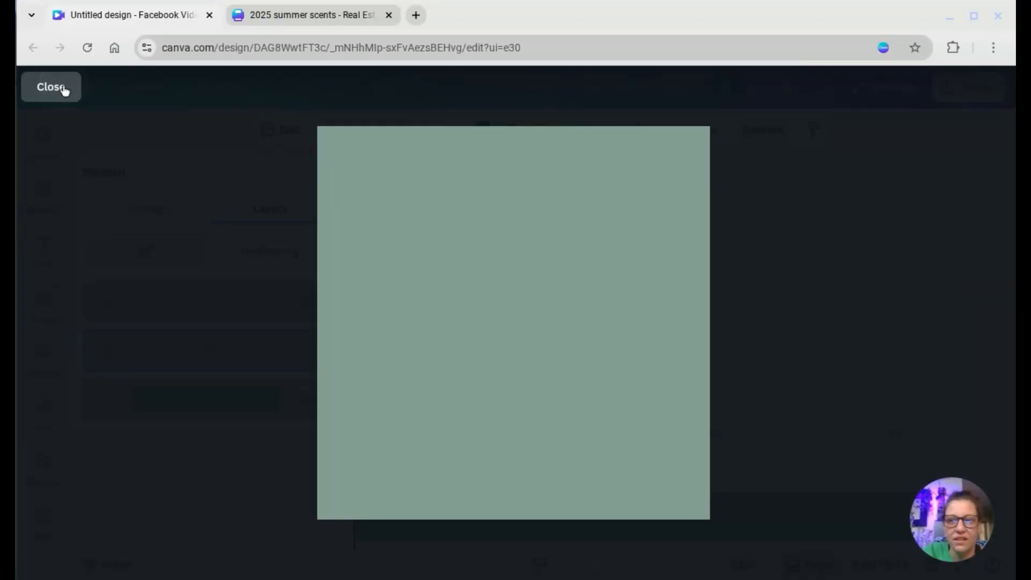
# Scale down the jar and icon group together and place them horizontally centred in the lower part of the page
pyautogui.press('shift')
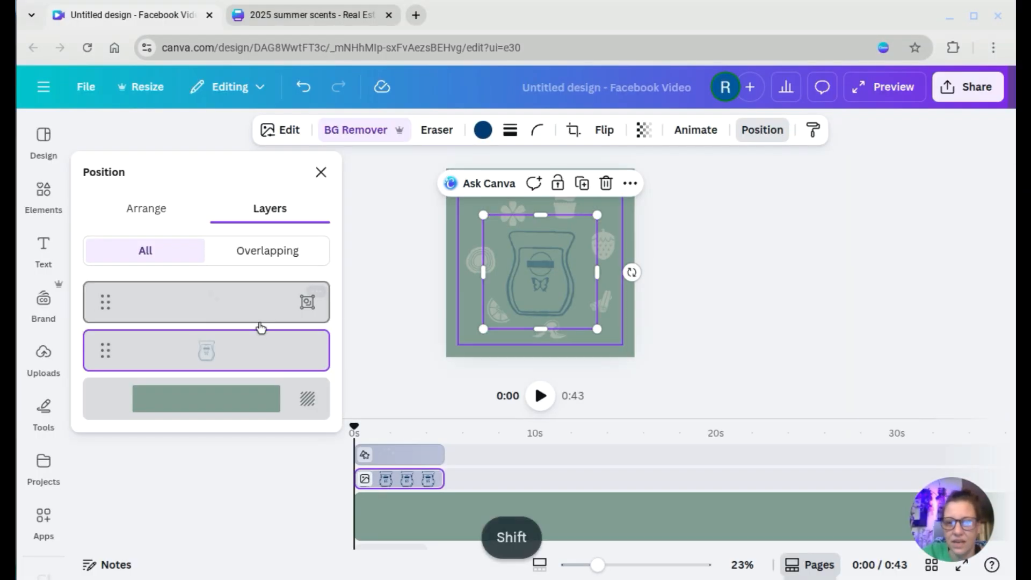
pyautogui.moveTo(288, 367)
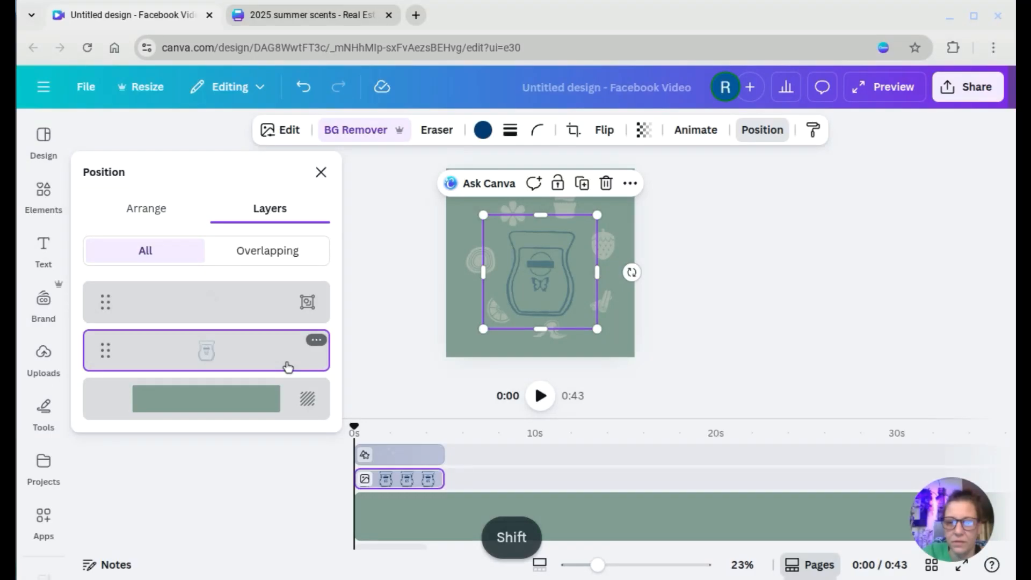
pyautogui.press('shift')
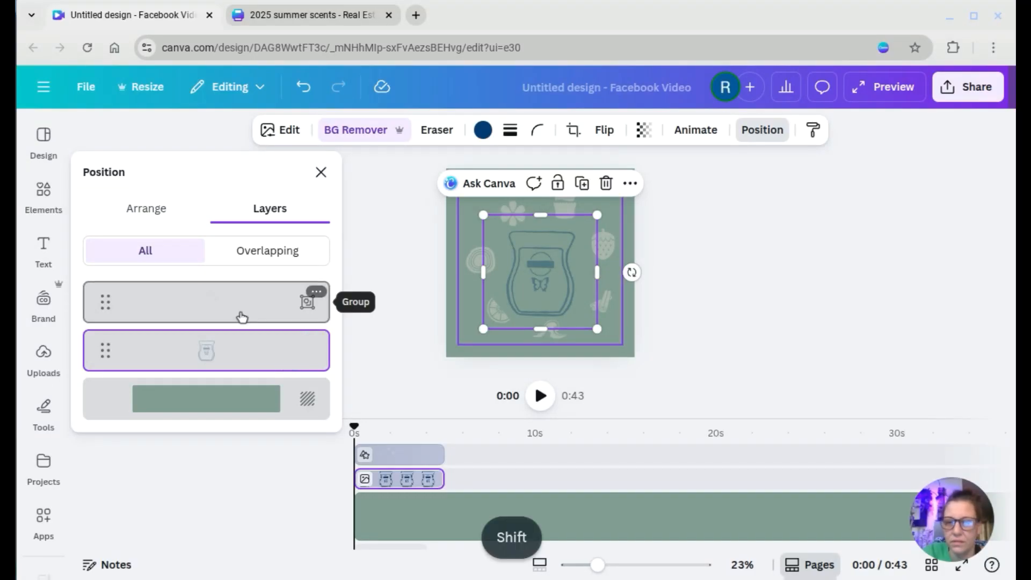
pyautogui.keyDown('shift'); pyautogui.click(242, 316); pyautogui.keyUp('shift')
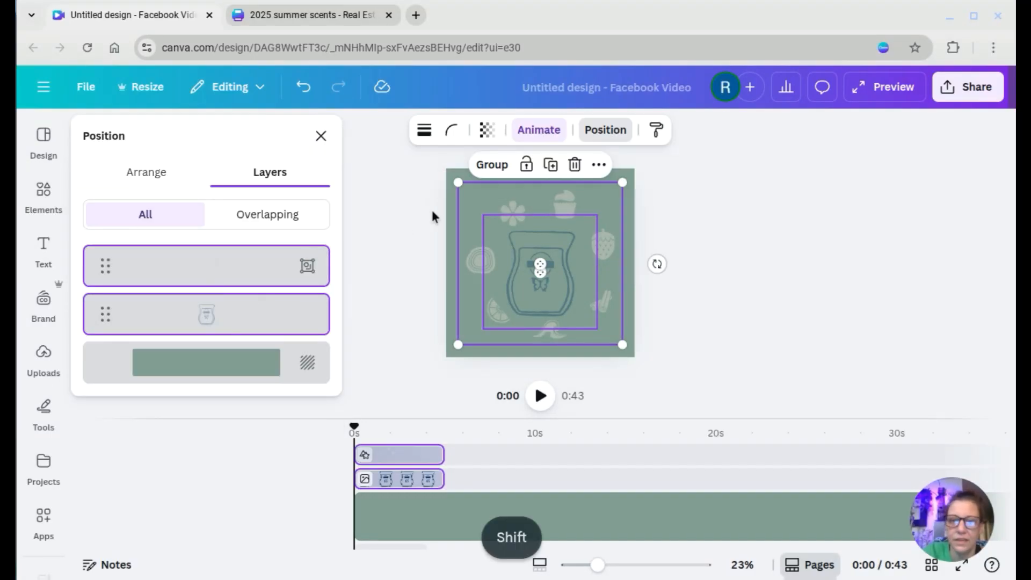
pyautogui.moveTo(458, 183); pyautogui.dragTo(508, 258)
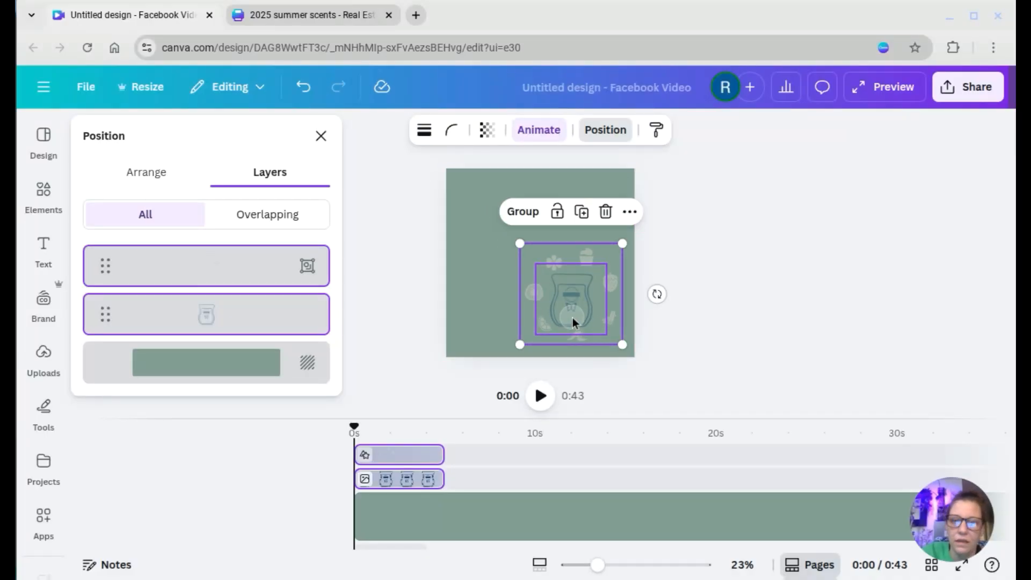
pyautogui.moveTo(572, 317); pyautogui.dragTo(543, 314)
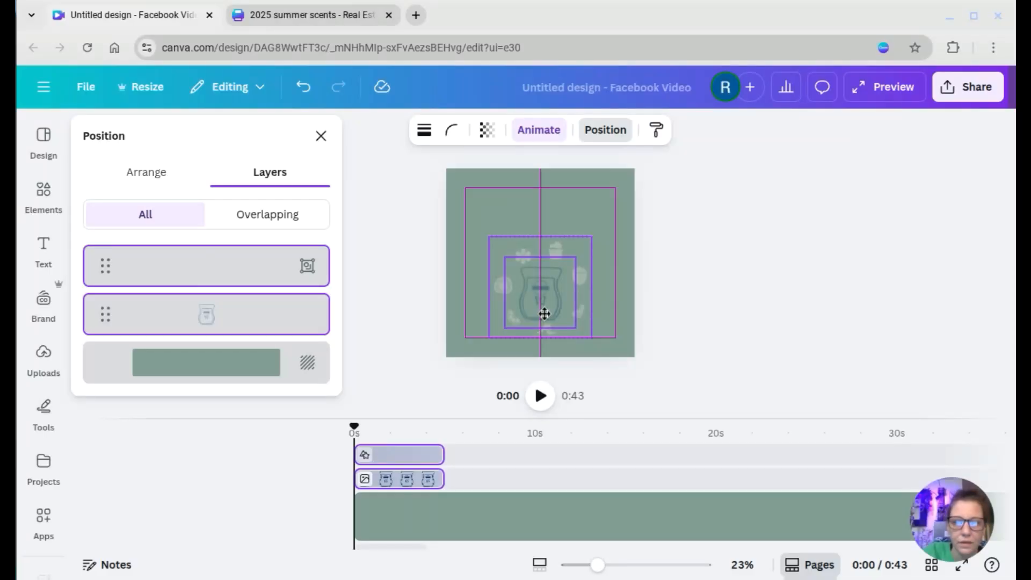
pyautogui.moveTo(544, 314); pyautogui.dragTo(543, 313)
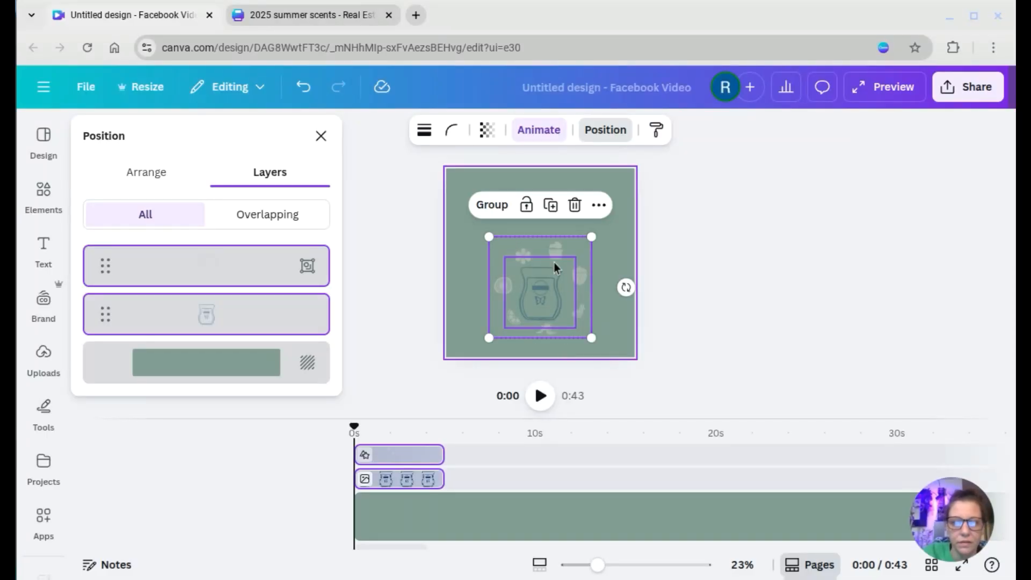
pyautogui.click(402, 241)
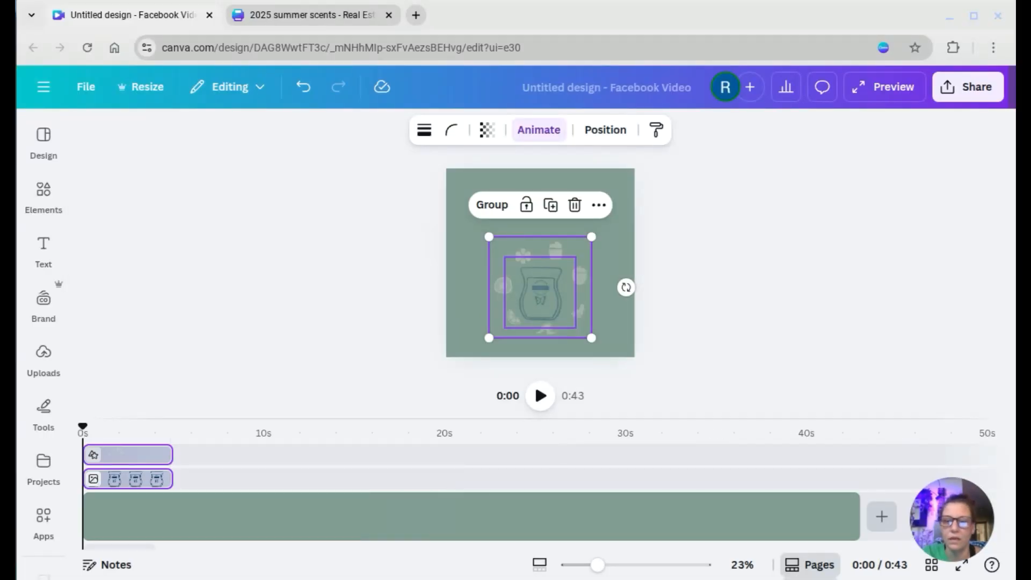
# Group the jar with the scent icons and extend the group's duration to about 20 seconds
pyautogui.click(491, 205)
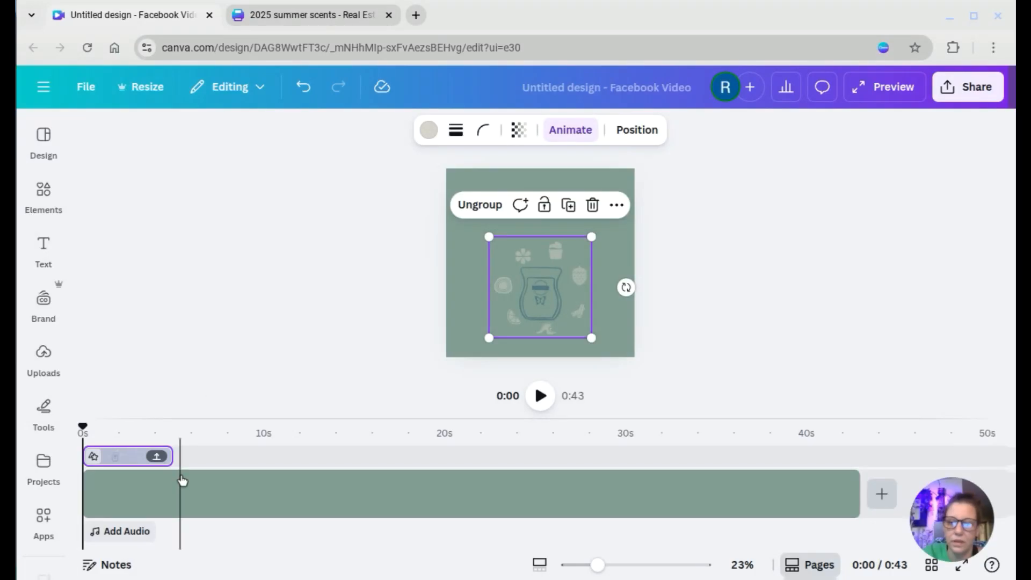
pyautogui.moveTo(167, 457); pyautogui.dragTo(447, 457)
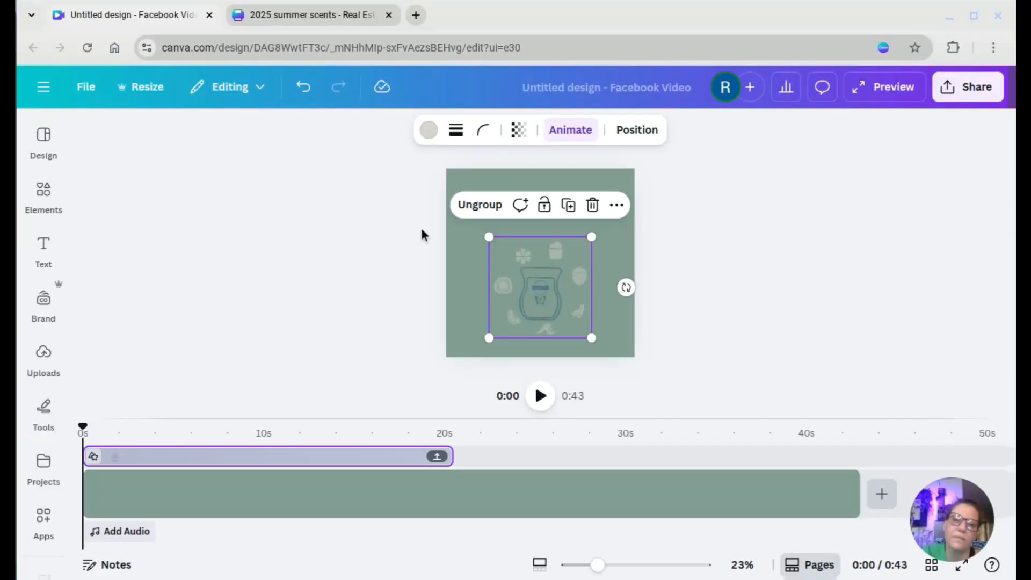
# Separate the jar from the scent icons by ungrouping them and regrouping only the seven icons, and preview the video
pyautogui.click(480, 205)
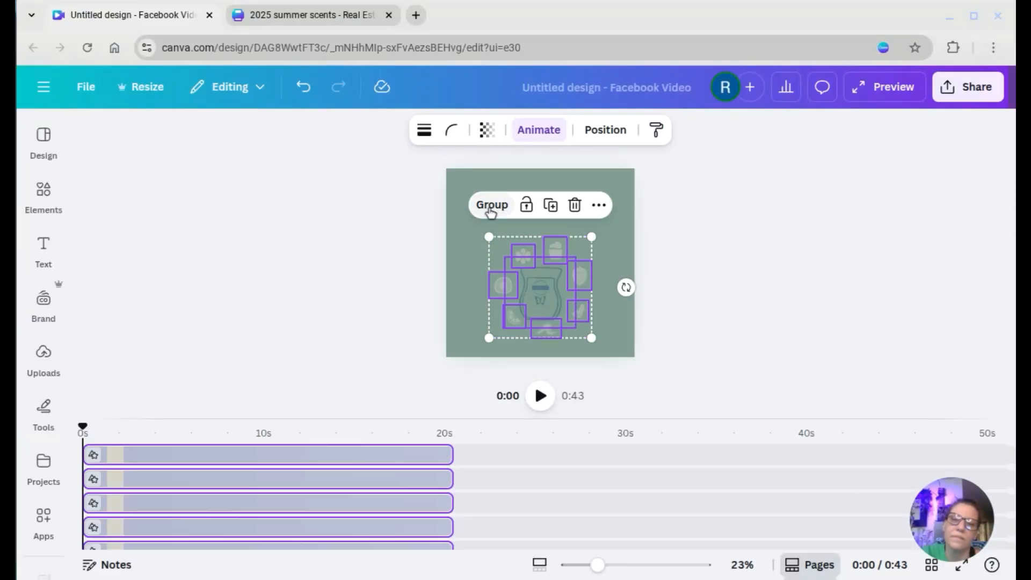
pyautogui.click(278, 253)
pyautogui.click(522, 252)
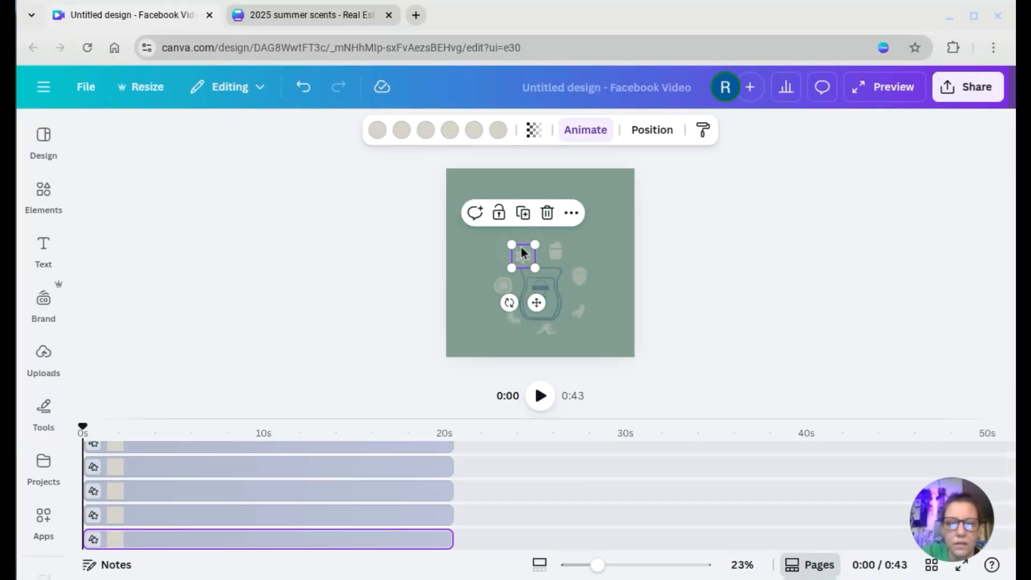
pyautogui.keyDown('shift'); pyautogui.click(567, 251); pyautogui.keyUp('shift')
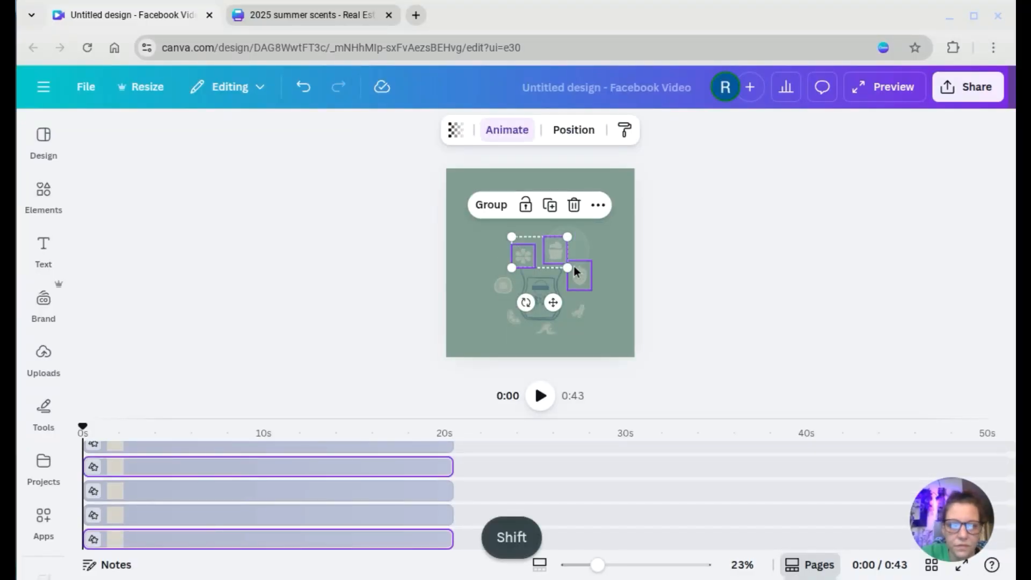
pyautogui.keyDown('shift'); pyautogui.click(574, 265); pyautogui.keyUp('shift')
pyautogui.keyDown('shift'); pyautogui.click(581, 312); pyautogui.keyUp('shift')
pyautogui.keyDown('shift'); pyautogui.click(556, 329); pyautogui.keyUp('shift')
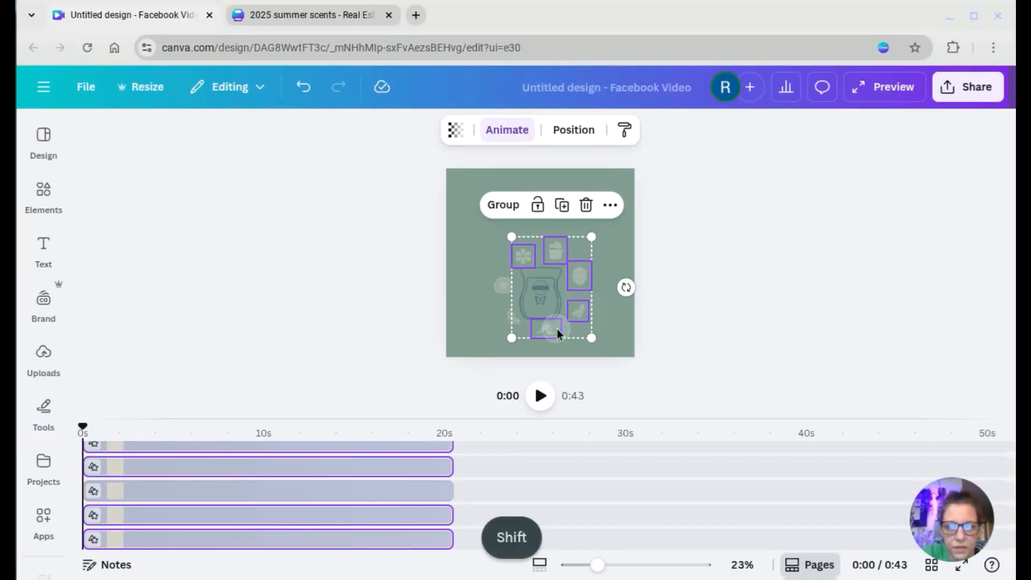
pyautogui.keyDown('shift'); pyautogui.click(516, 321); pyautogui.keyUp('shift')
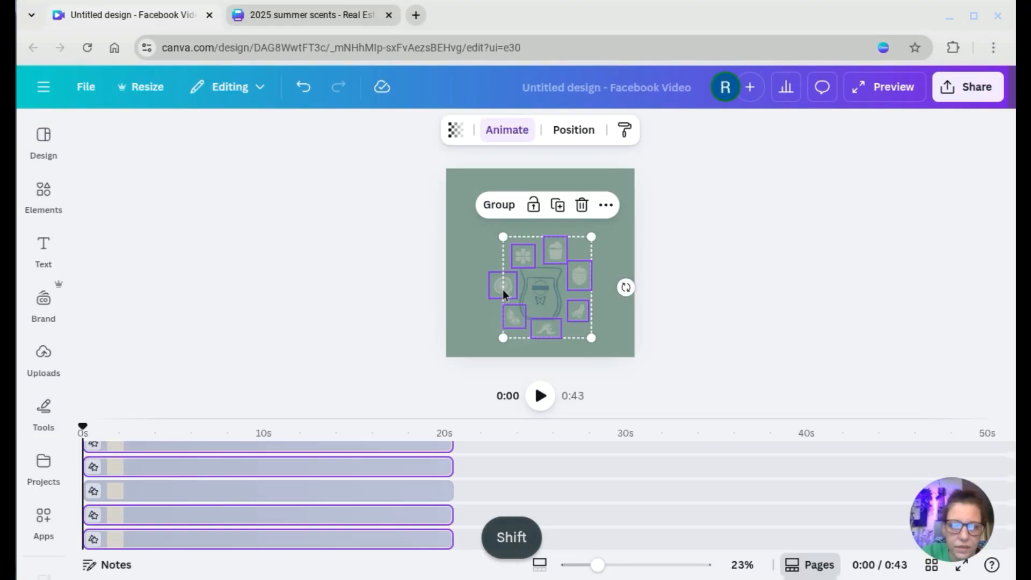
pyautogui.keyDown('shift'); pyautogui.click(502, 289); pyautogui.keyUp('shift')
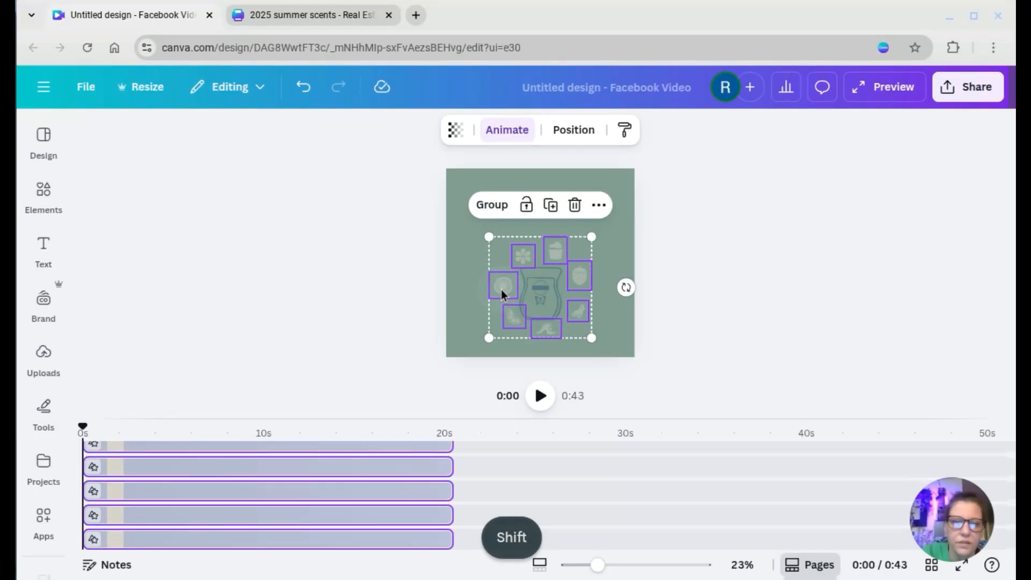
pyautogui.click(487, 214)
pyautogui.click(338, 302)
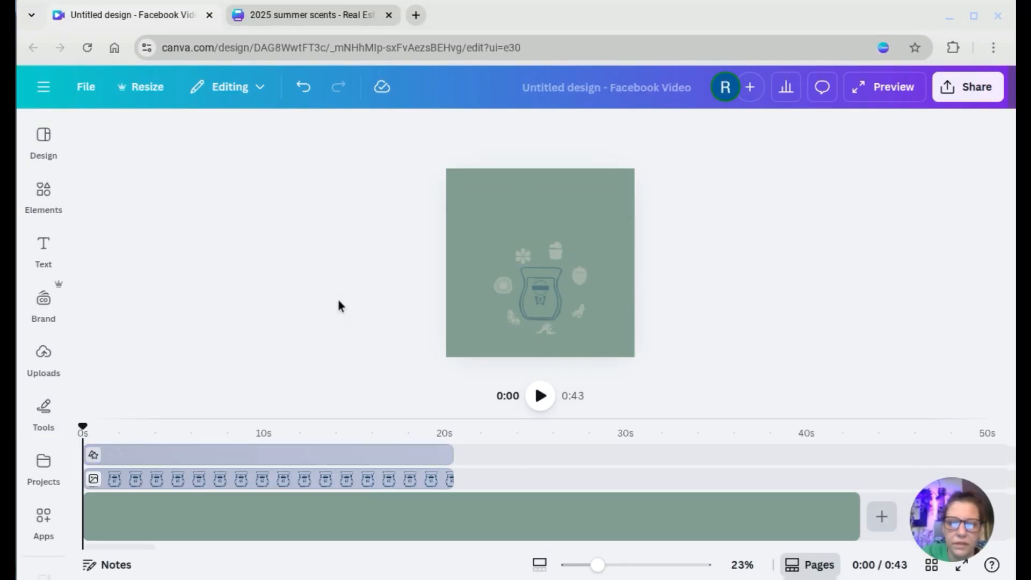
pyautogui.click(875, 100)
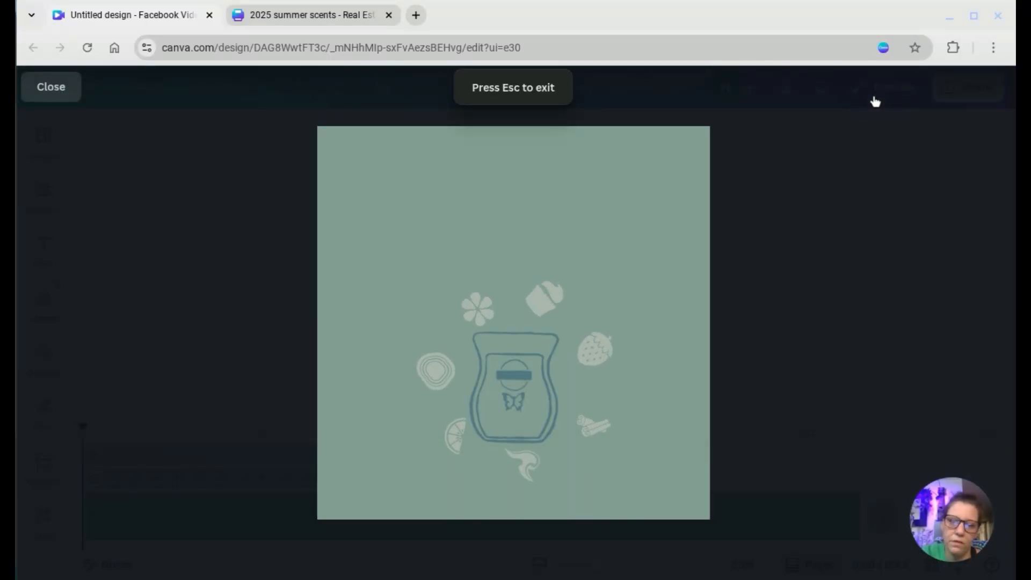
pyautogui.click(33, 101)
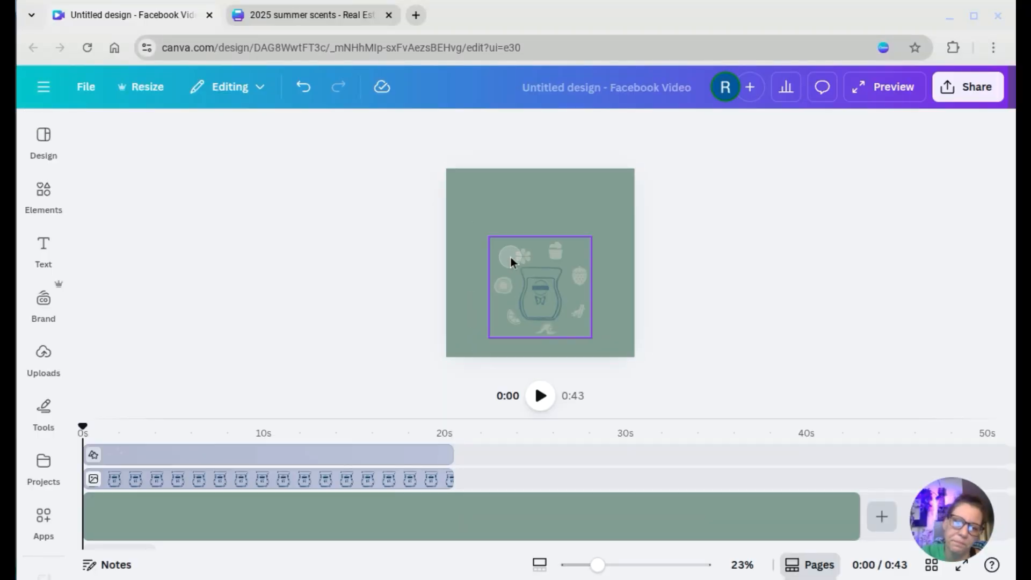
# Apply the Rotate add-on effect to the icon group with its speed raised to about two thirds, and preview the video
pyautogui.click(510, 262)
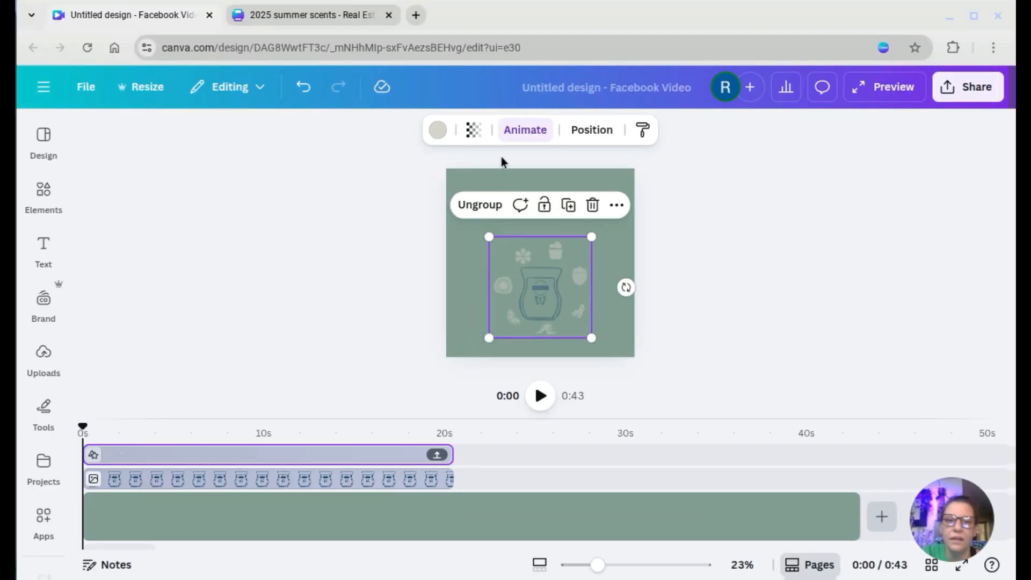
pyautogui.click(510, 135)
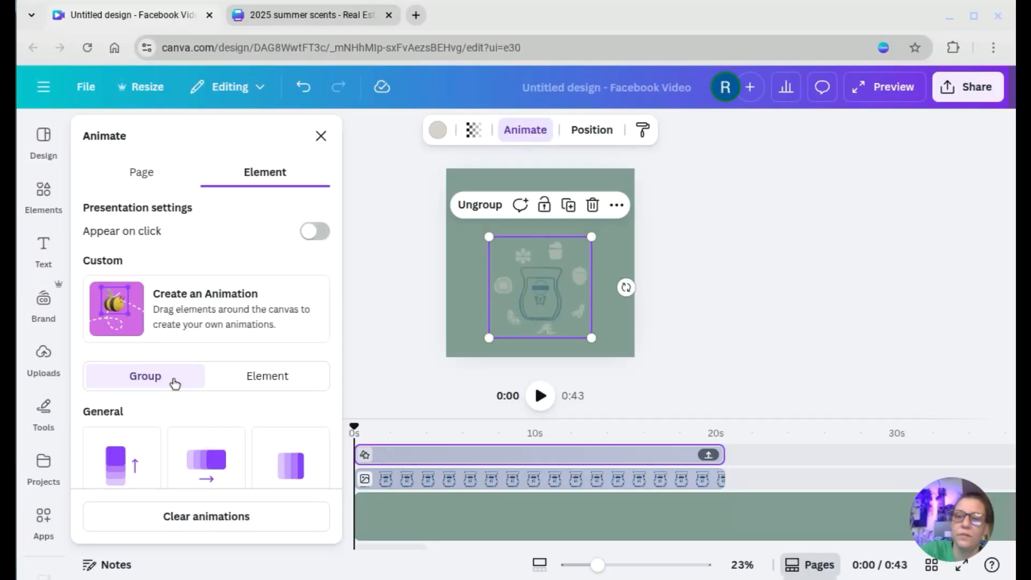
pyautogui.scroll(-7, 174, 382)
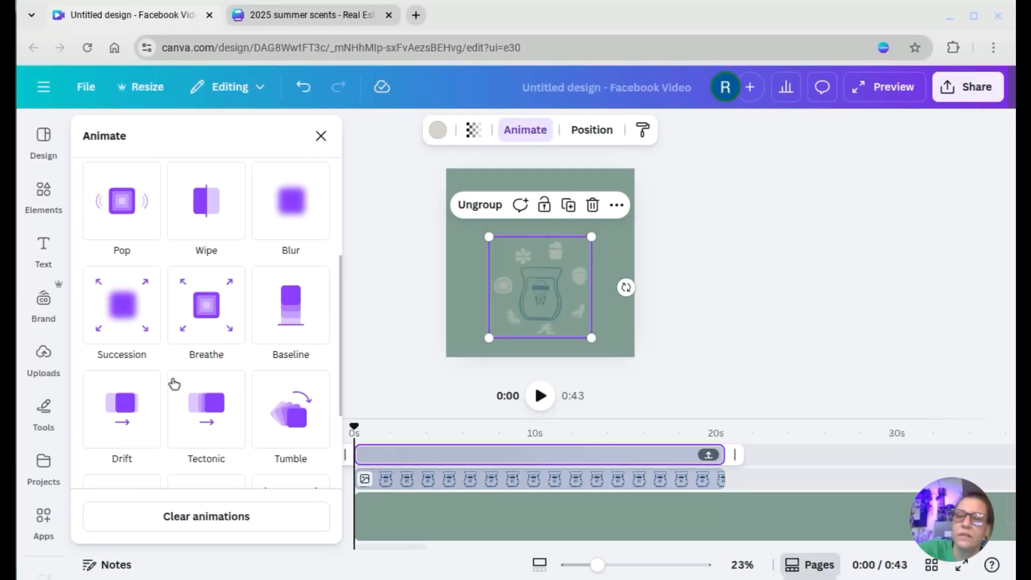
pyautogui.scroll(-5, 174, 383)
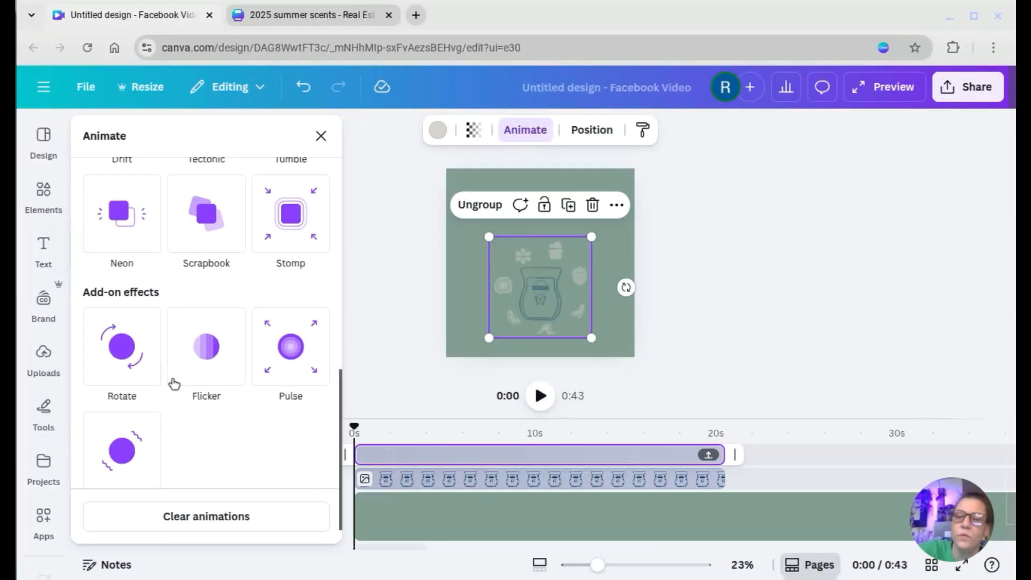
pyautogui.click(156, 376)
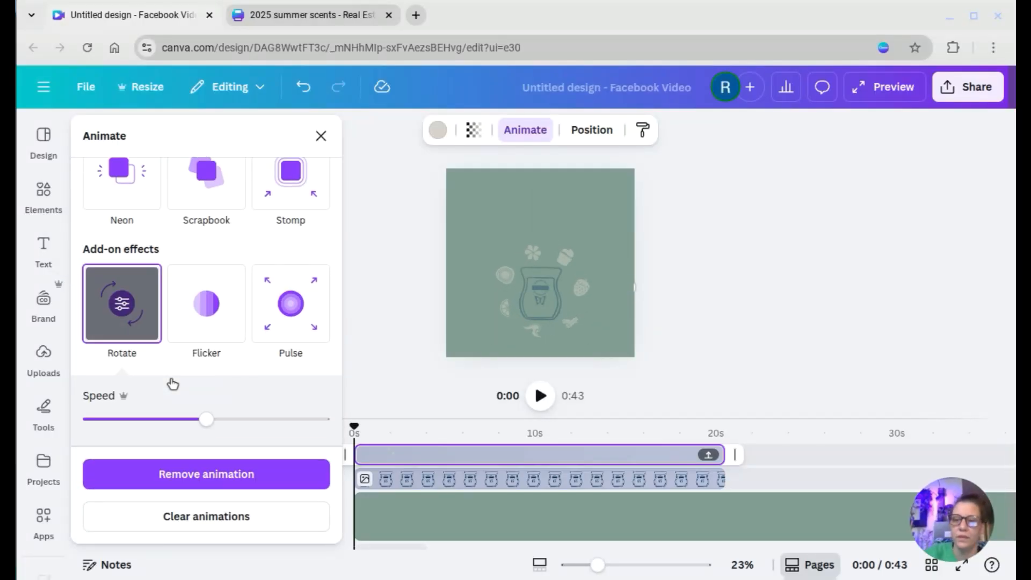
pyautogui.click(246, 420)
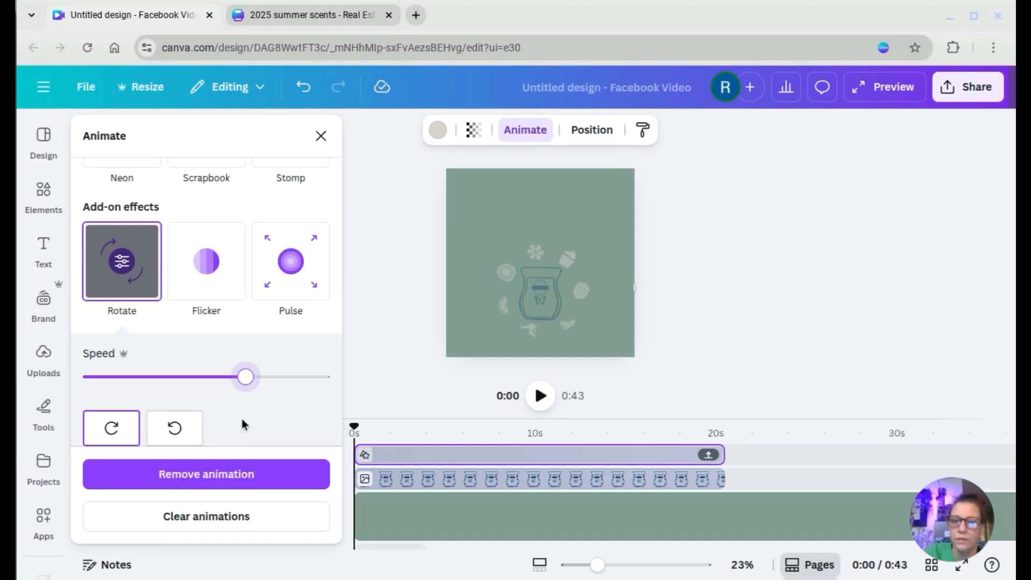
pyautogui.click(398, 311)
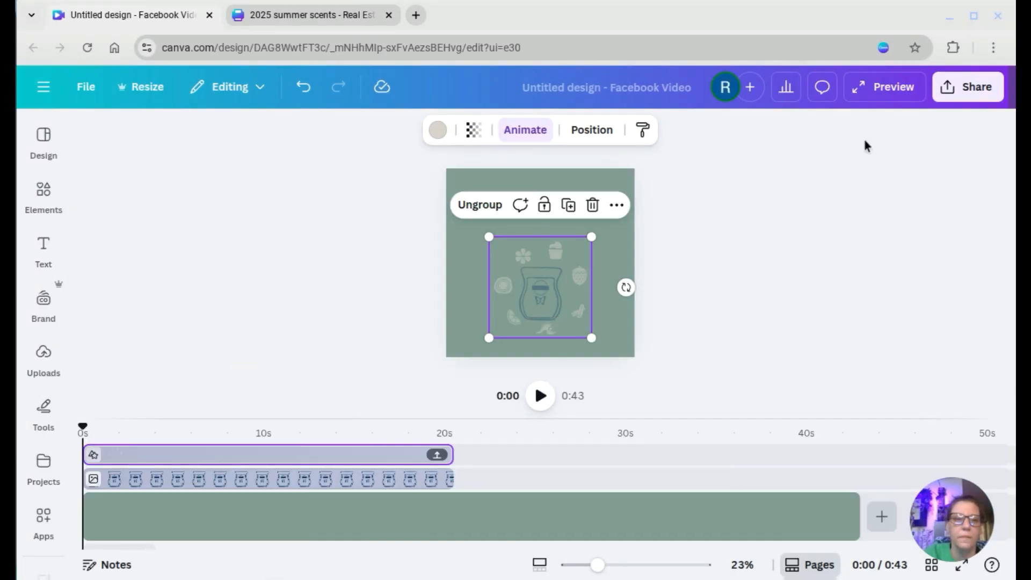
pyautogui.click(890, 99)
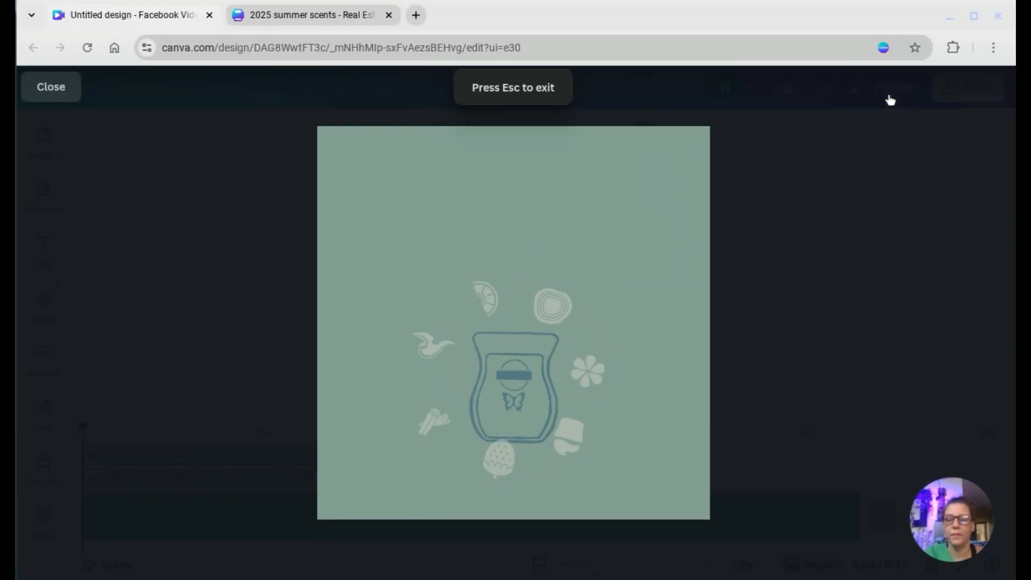
pyautogui.click(50, 87)
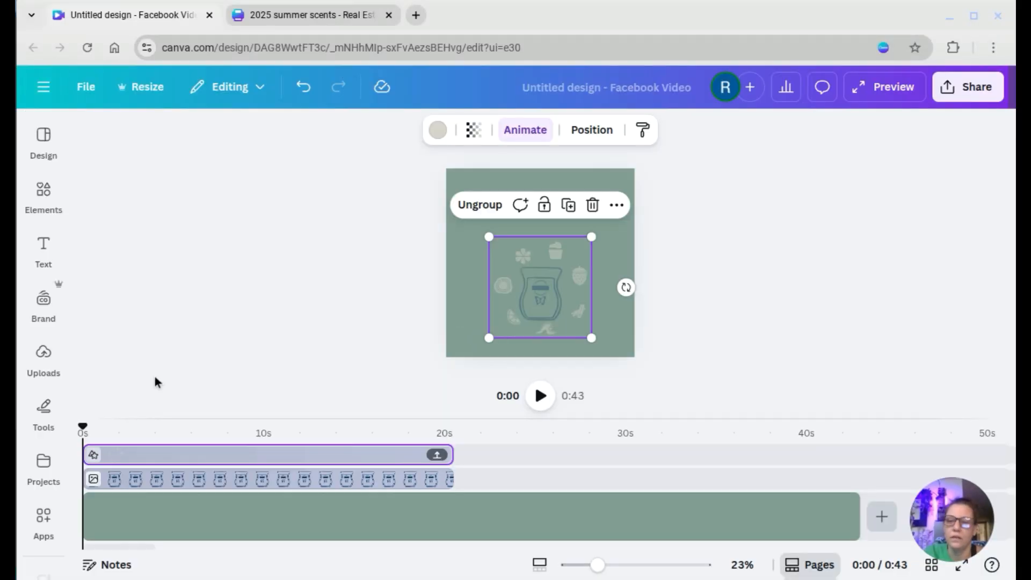
# Add a text box to the page reading "Enliven Your Life With Fragrance"
pyautogui.click(43, 248)
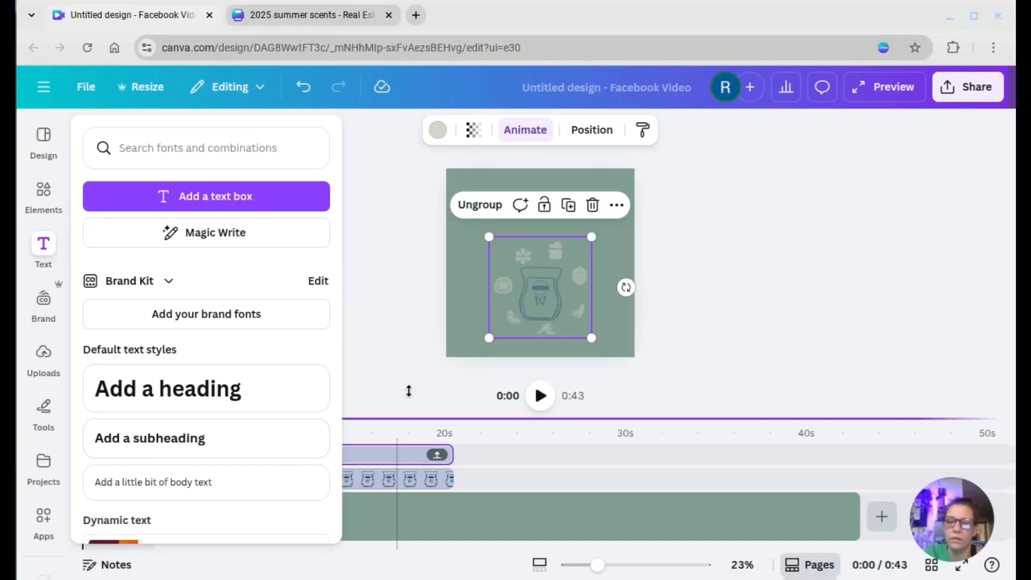
pyautogui.click(379, 392)
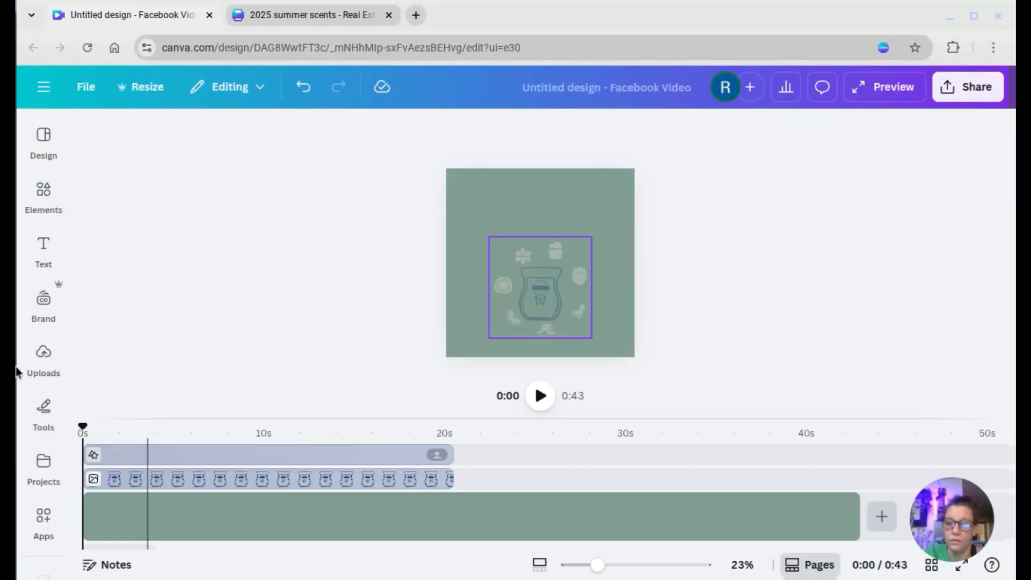
pyautogui.click(43, 249)
pyautogui.click(42, 250)
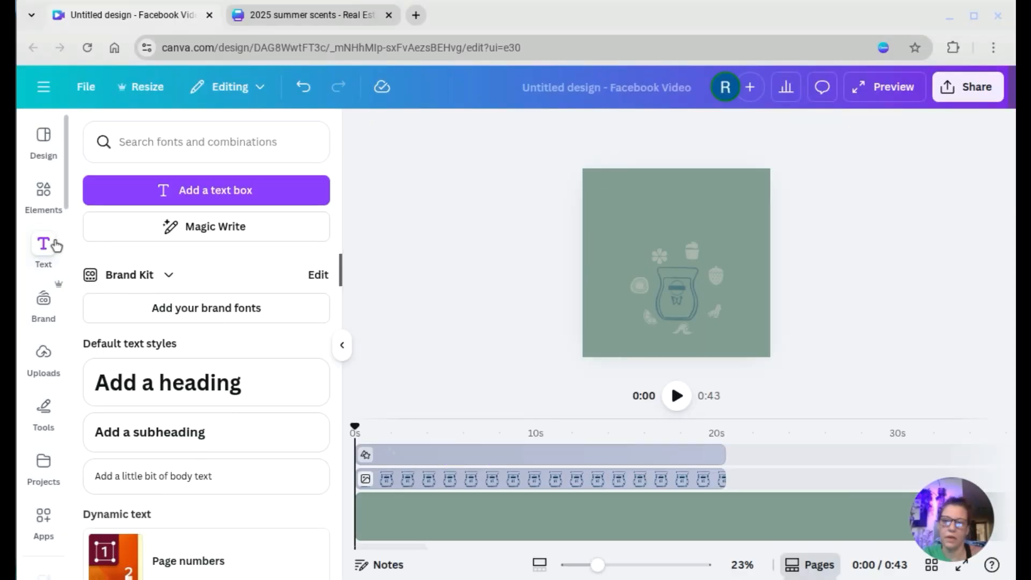
pyautogui.click(163, 187)
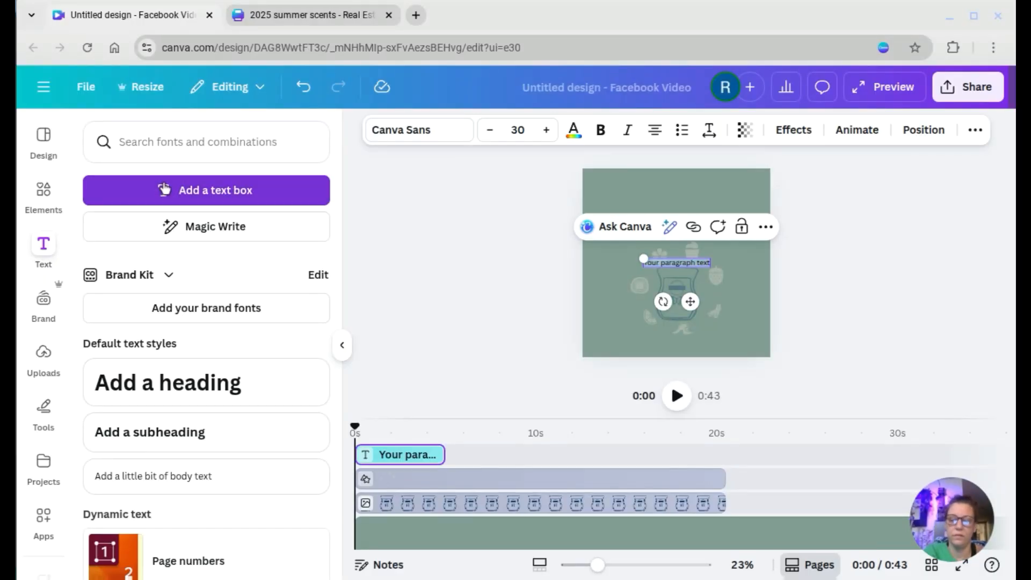
pyautogui.write('Enl')
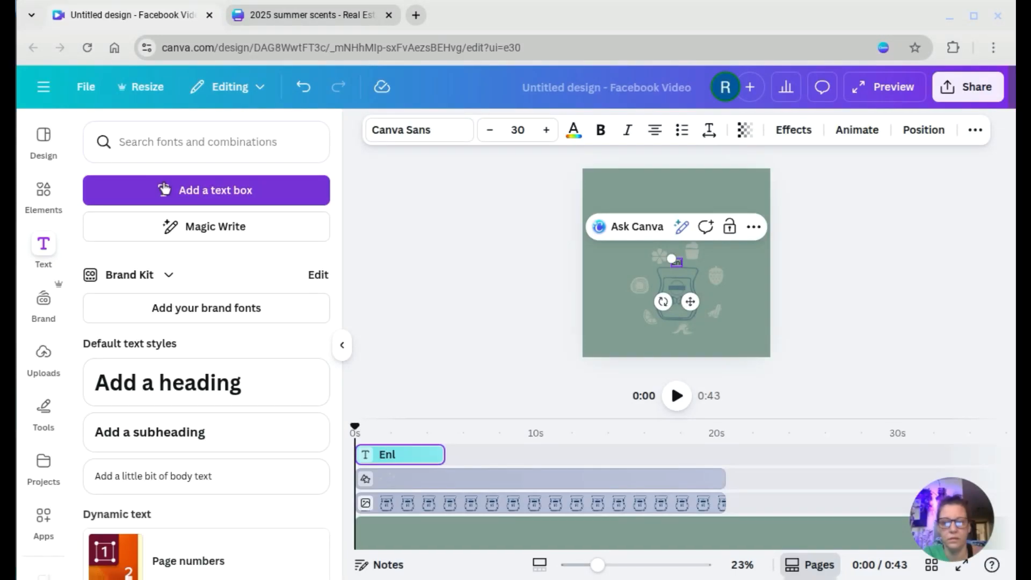
pyautogui.write('iven')
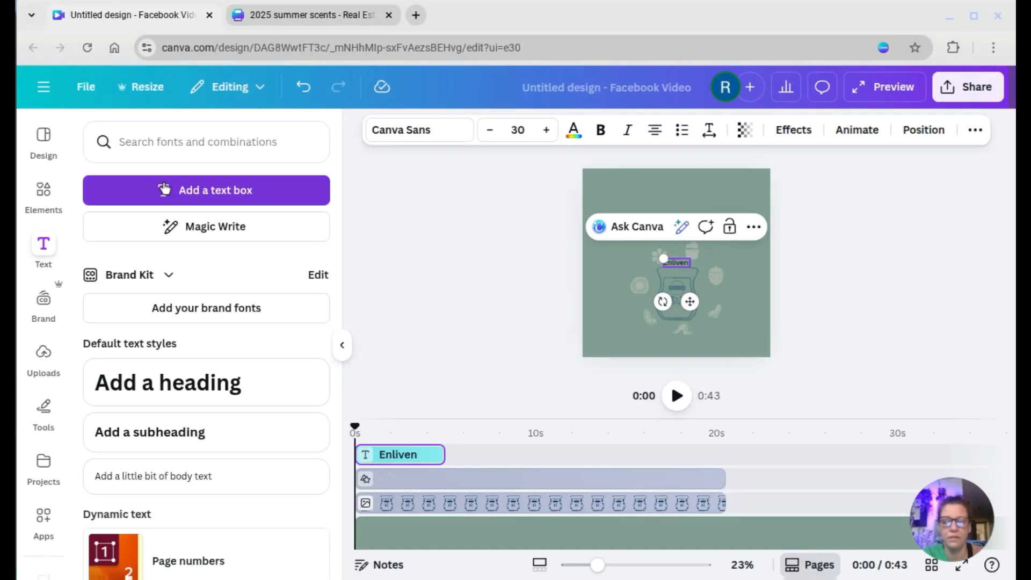
pyautogui.write(' Your')
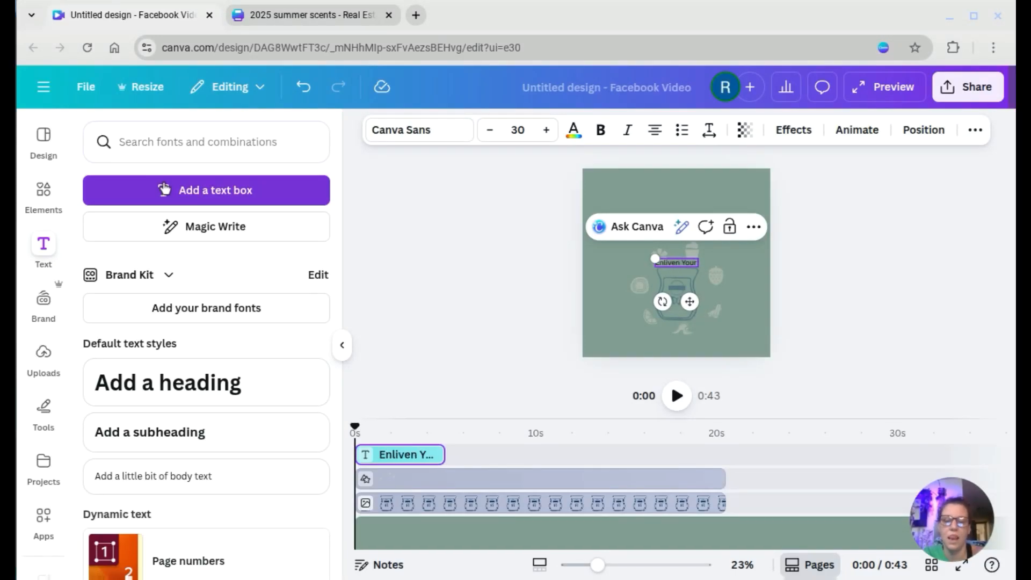
pyautogui.write(' Life With Fra')
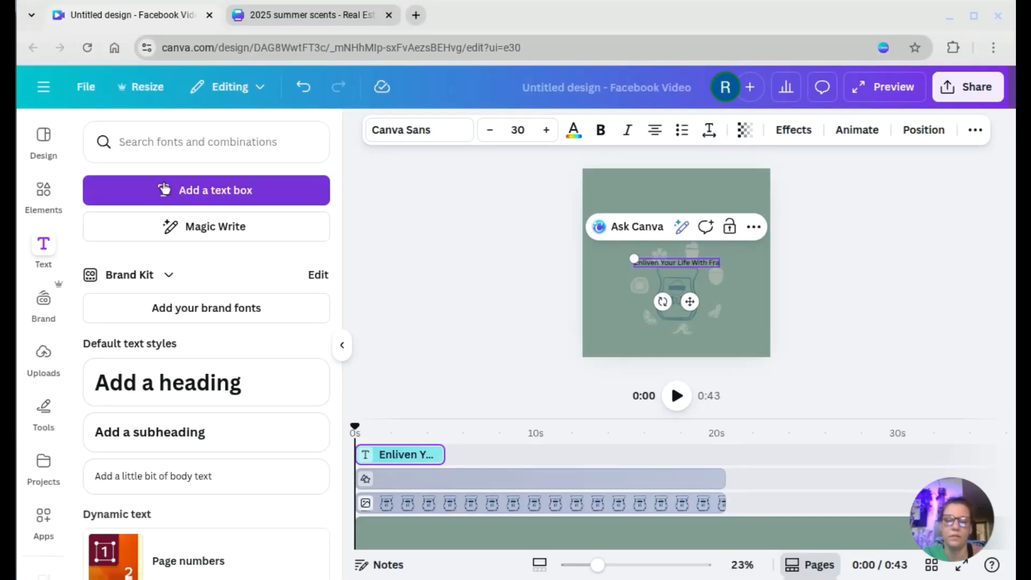
pyautogui.write('grance')
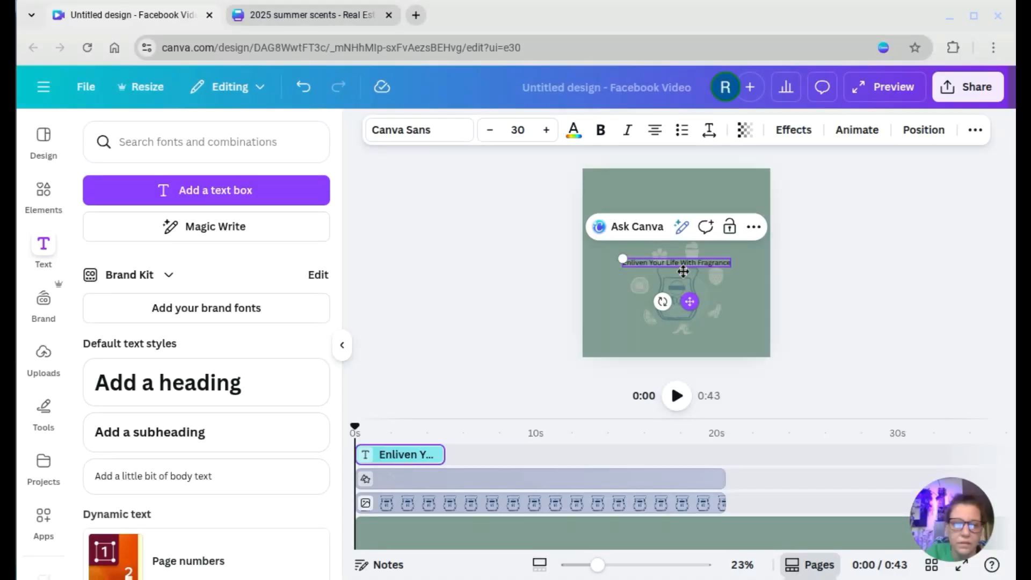
# Place the text line above the icon ring, enlarge it to font size 53.7, and centre it across the page
pyautogui.moveTo(683, 271); pyautogui.dragTo(681, 218)
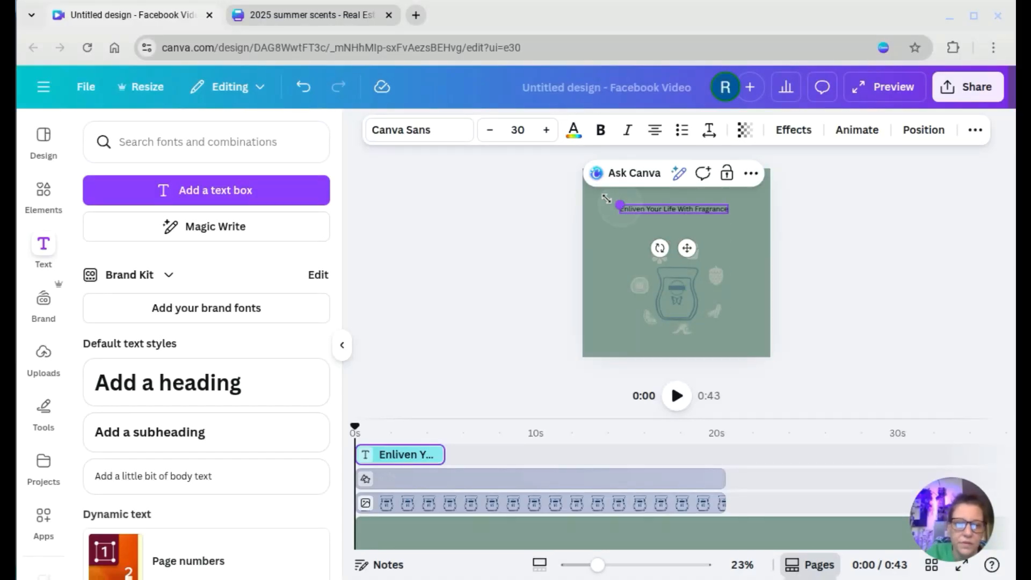
pyautogui.moveTo(607, 199); pyautogui.dragTo(534, 193)
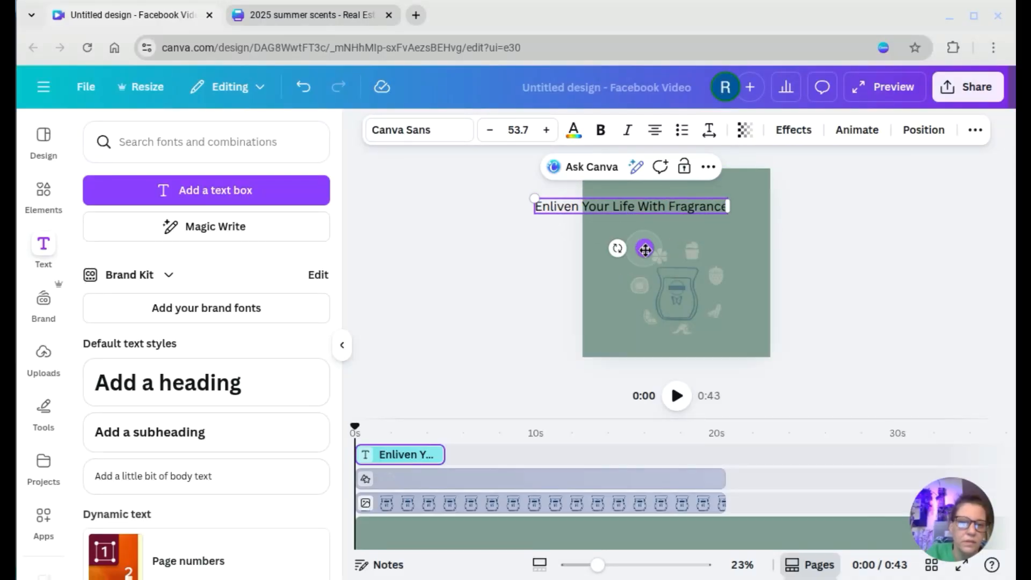
pyautogui.moveTo(645, 247); pyautogui.dragTo(688, 252)
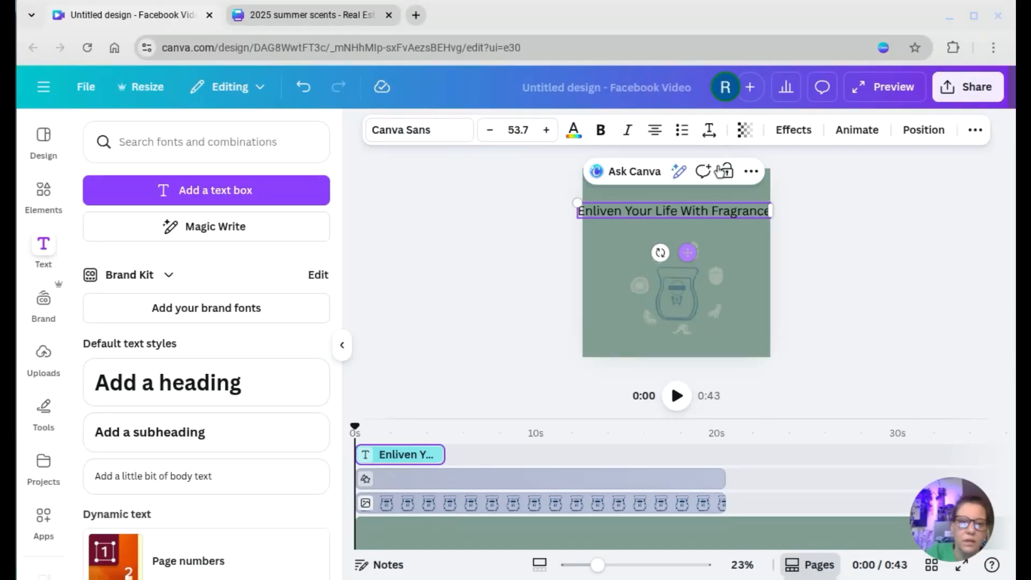
# Bend the headline with the Curve shape effect and set its font to Agbalumo
pyautogui.click(792, 130)
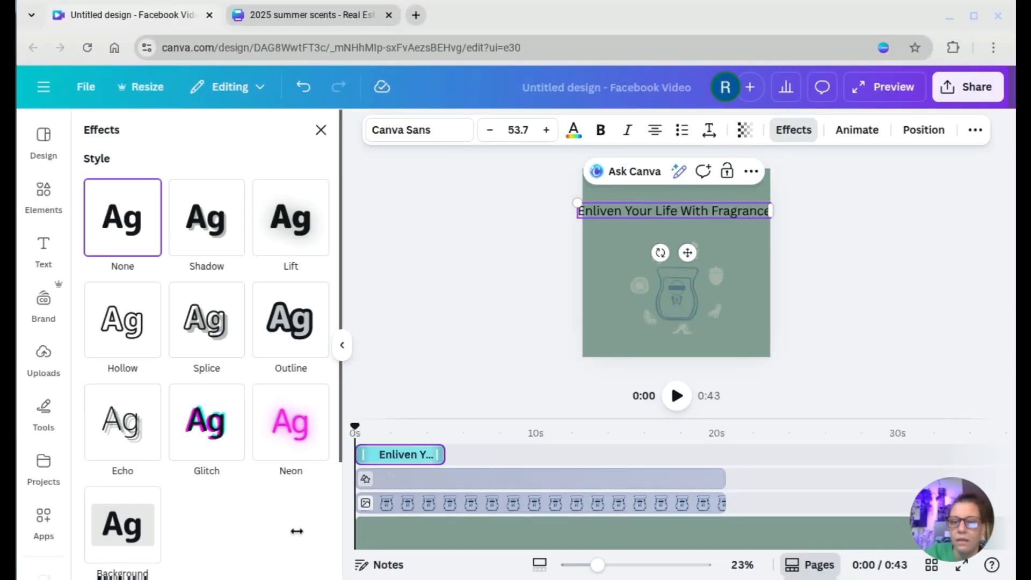
pyautogui.scroll(-3, 295, 527)
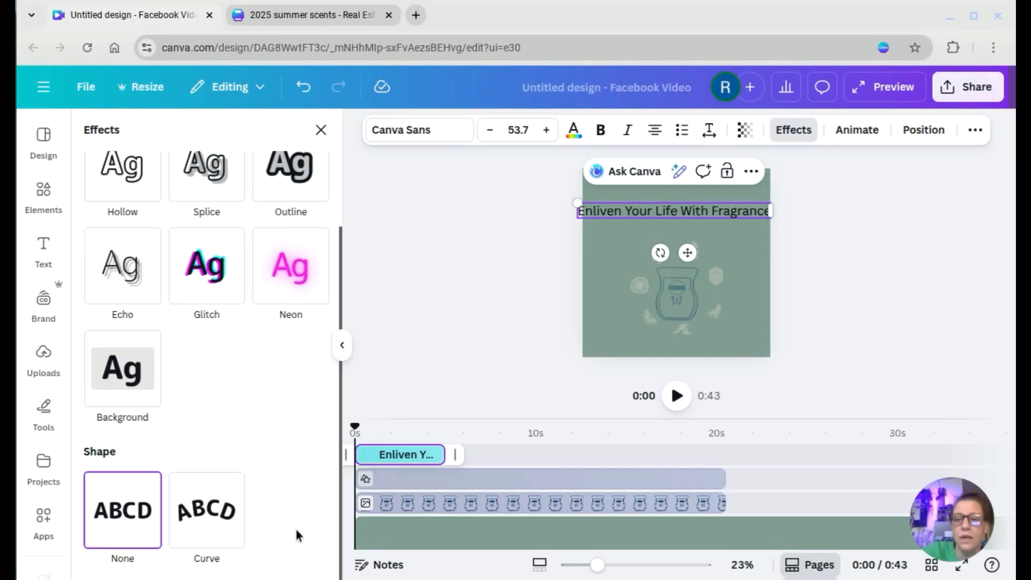
pyautogui.click(207, 510)
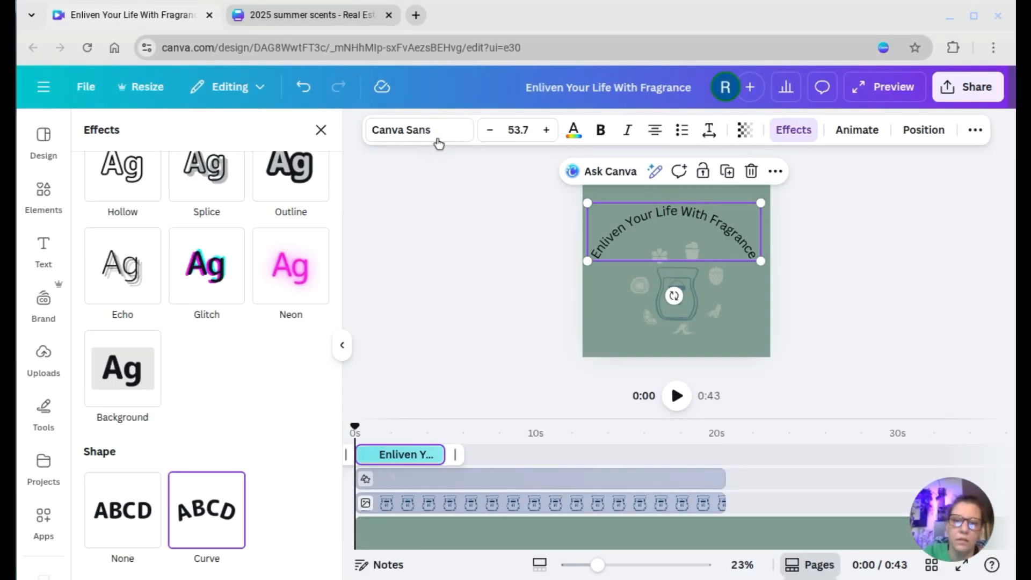
pyautogui.click(419, 130)
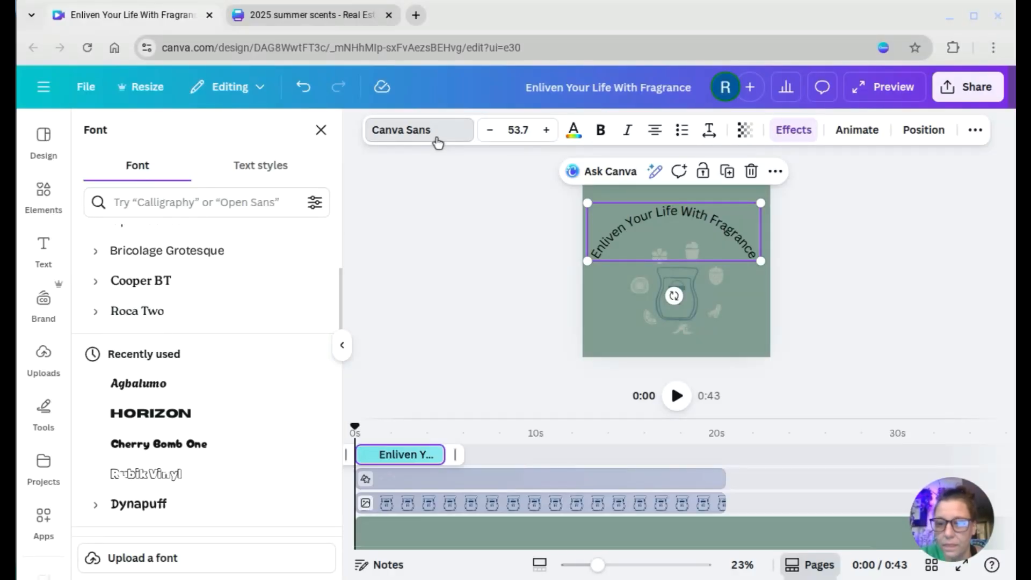
pyautogui.click(138, 383)
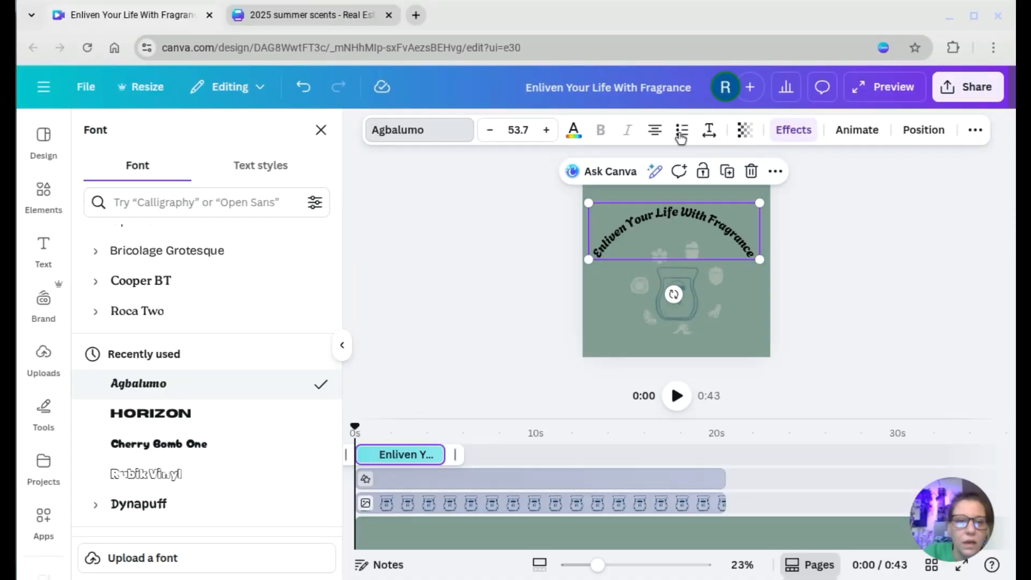
# Colour the curved headline pale sage green from the brand palette and give it a Shadow effect in dark blue
pyautogui.click(574, 131)
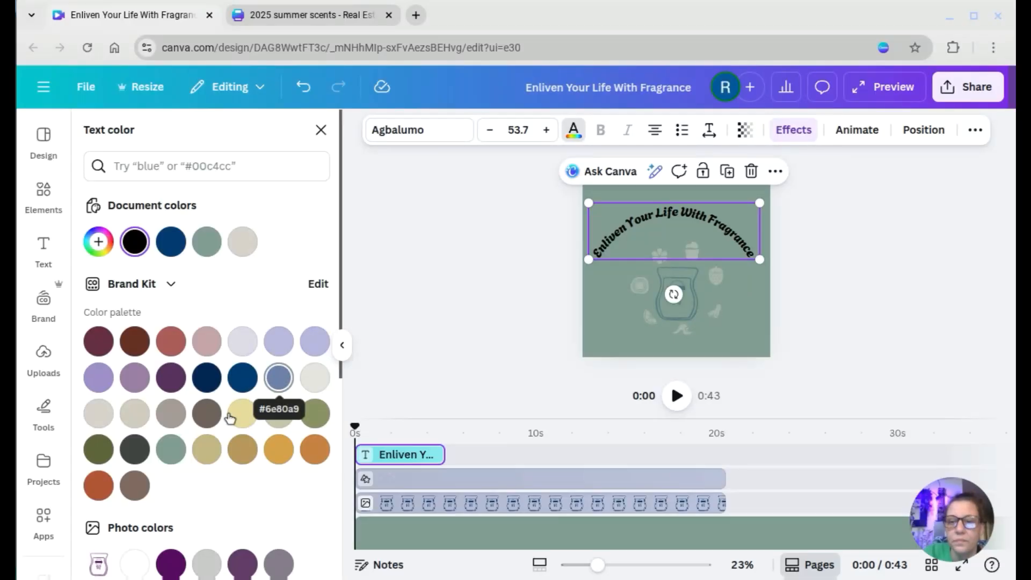
pyautogui.click(276, 422)
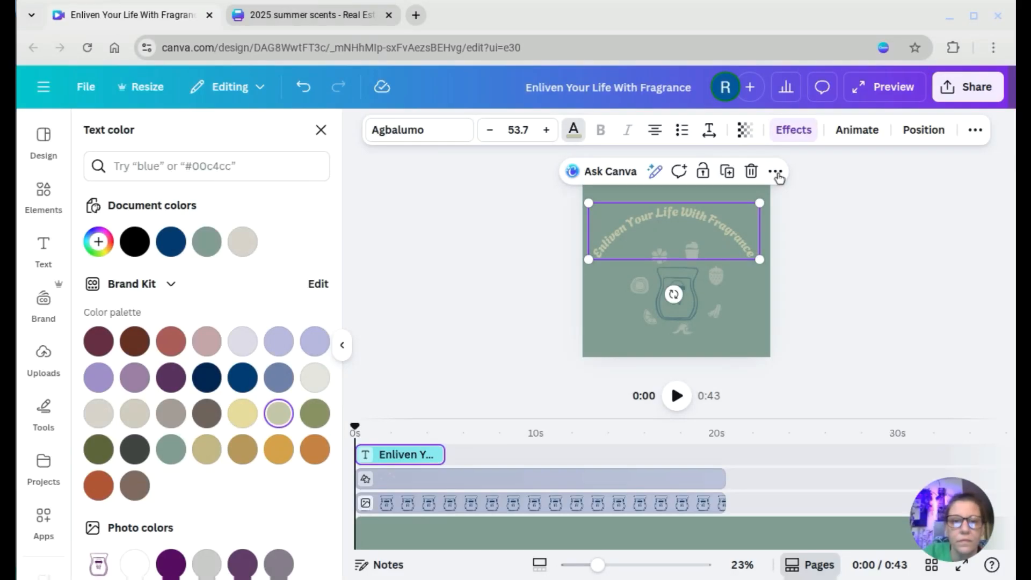
pyautogui.click(792, 130)
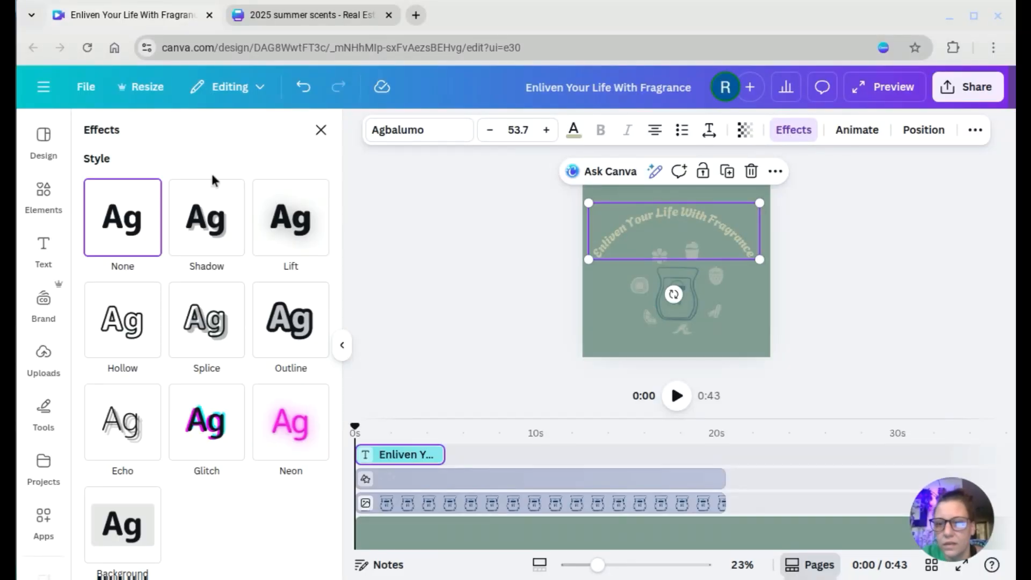
pyautogui.click(203, 212)
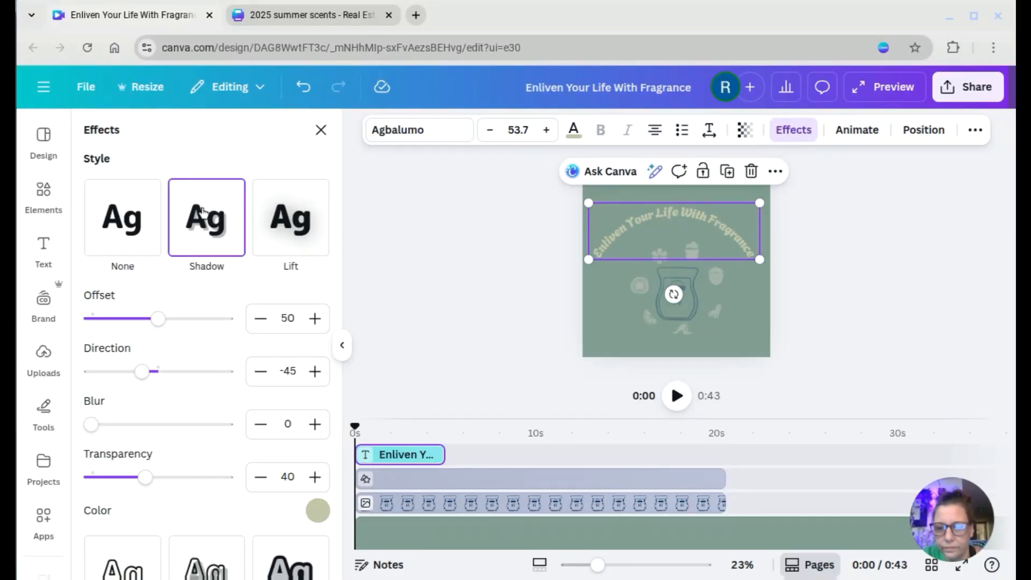
pyautogui.click(316, 511)
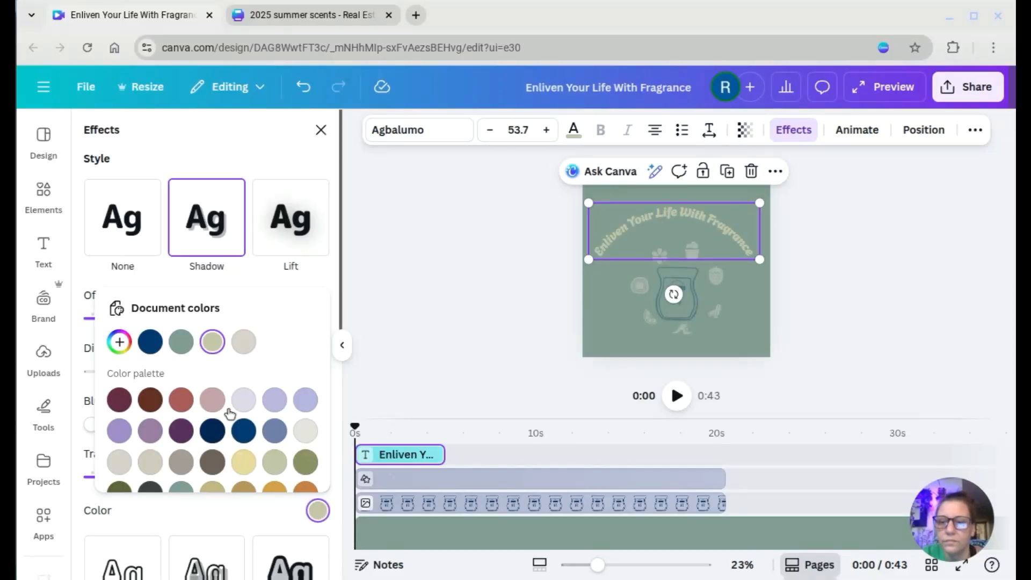
pyautogui.click(243, 431)
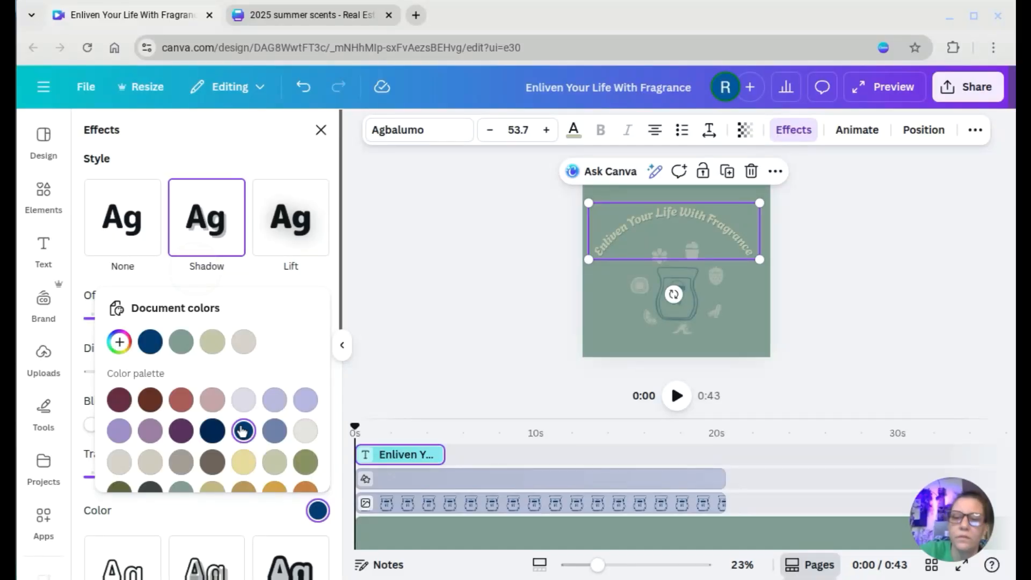
pyautogui.scroll(-5, 243, 431)
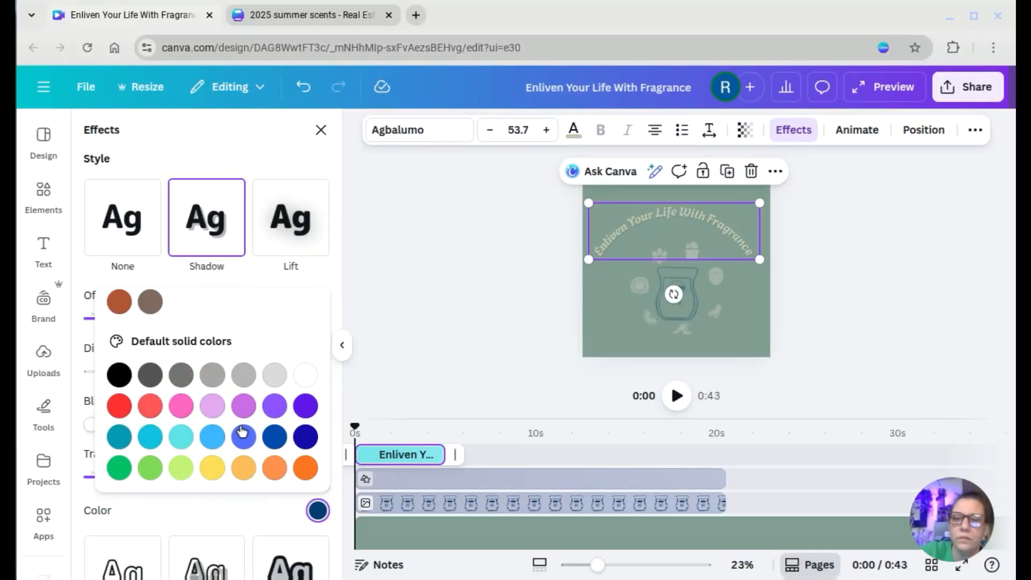
pyautogui.click(132, 153)
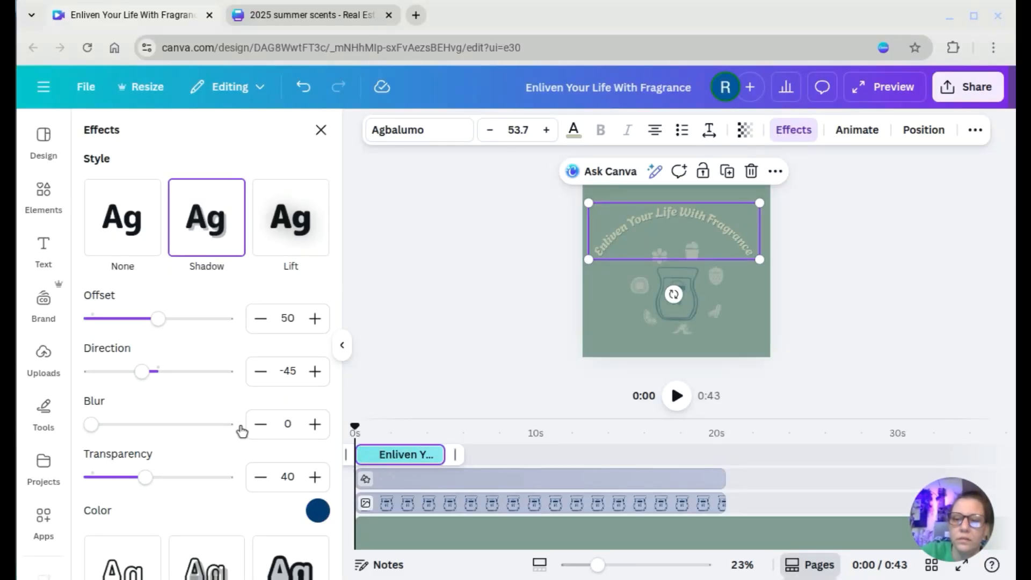
# Adjust the headline's shadow to transparency 75, direction 127 and offset 82
pyautogui.scroll(-3, 242, 431)
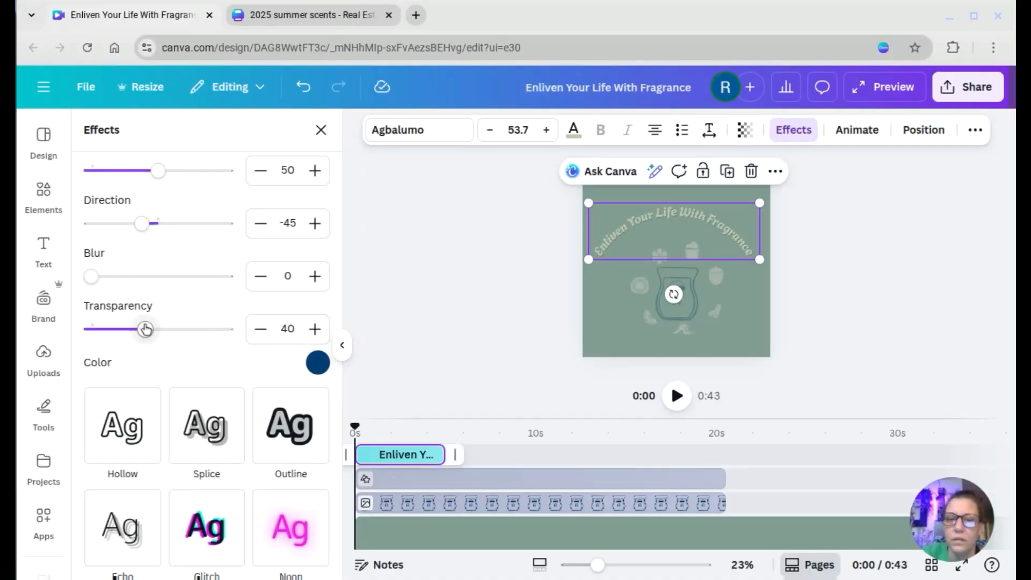
pyautogui.moveTo(166, 329); pyautogui.dragTo(195, 337)
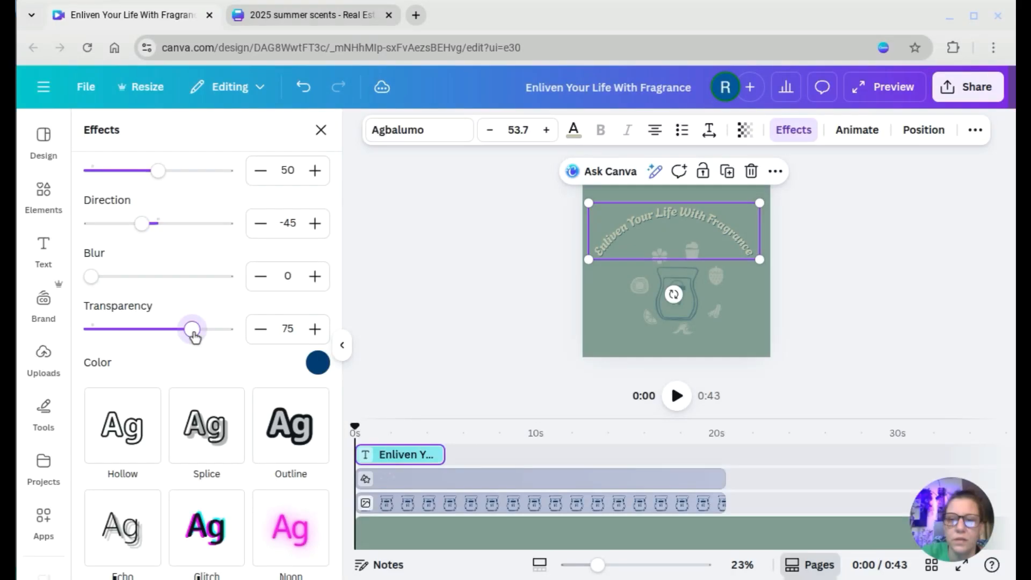
pyautogui.scroll(2, 195, 337)
pyautogui.click(204, 337)
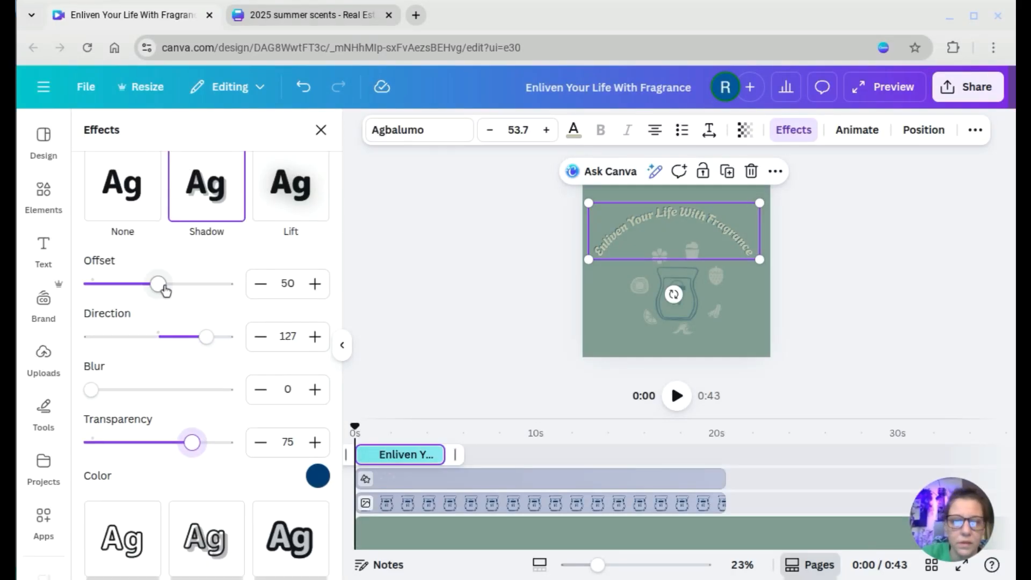
pyautogui.moveTo(165, 290); pyautogui.dragTo(203, 297)
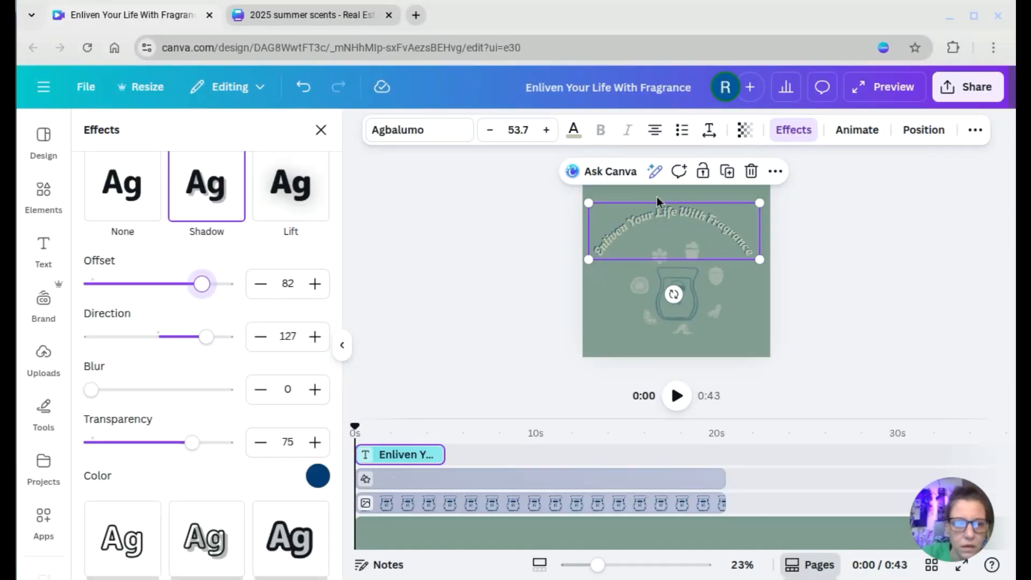
# Move the curved headline up toward the page's upper edge and centre it horizontally
pyautogui.moveTo(658, 218); pyautogui.dragTo(662, 198)
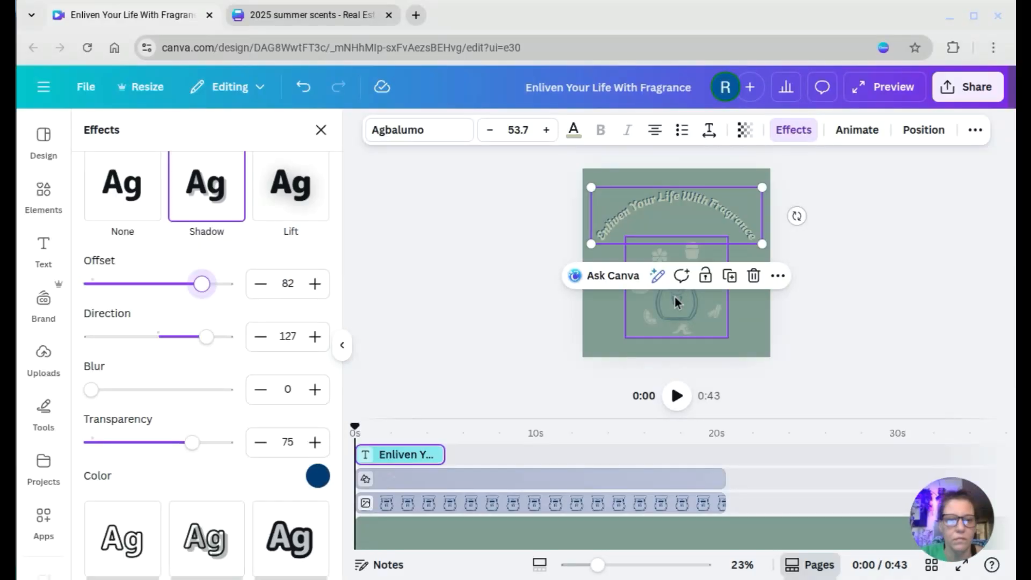
pyautogui.click(953, 112)
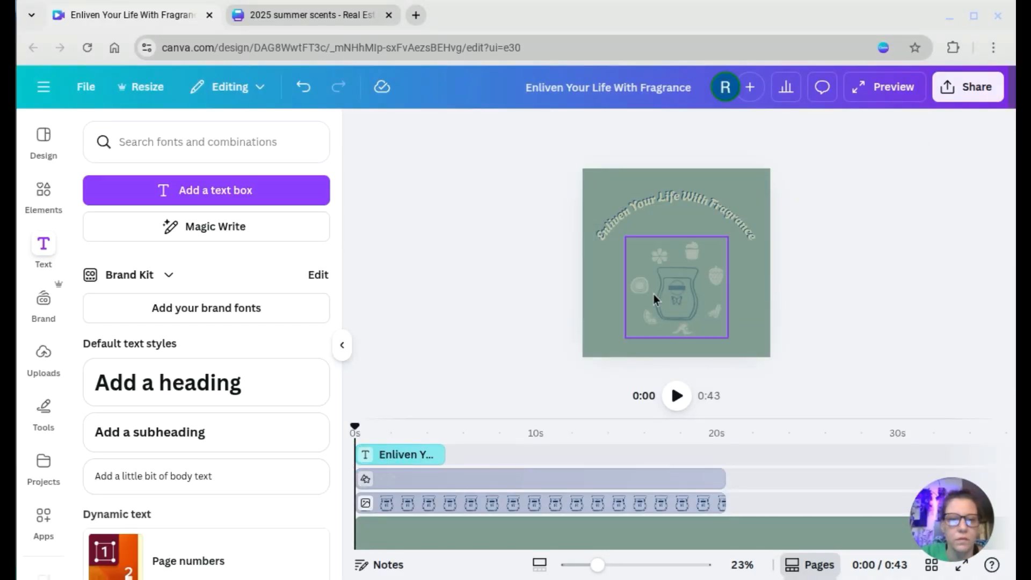
pyautogui.click(620, 311)
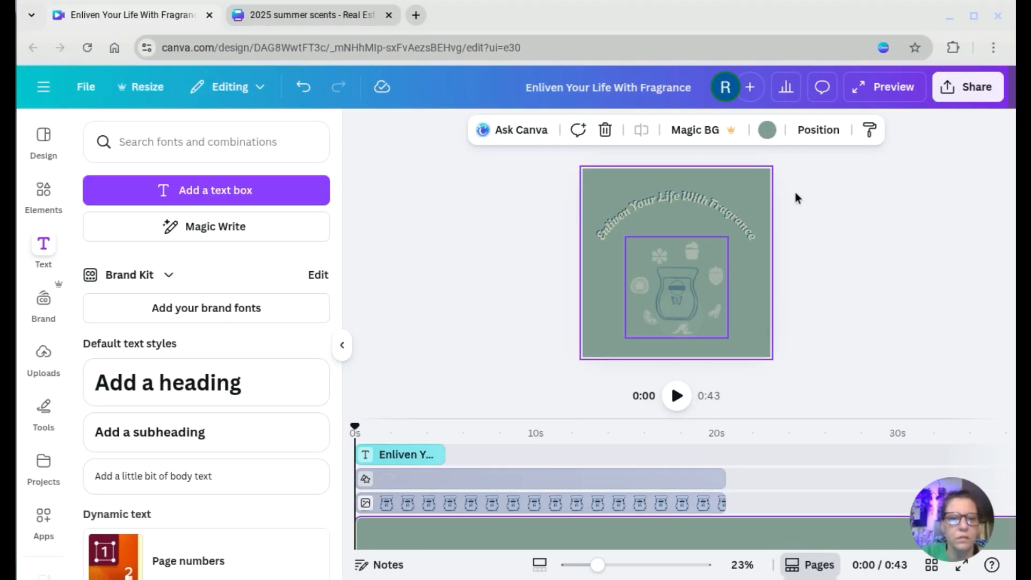
pyautogui.click(817, 133)
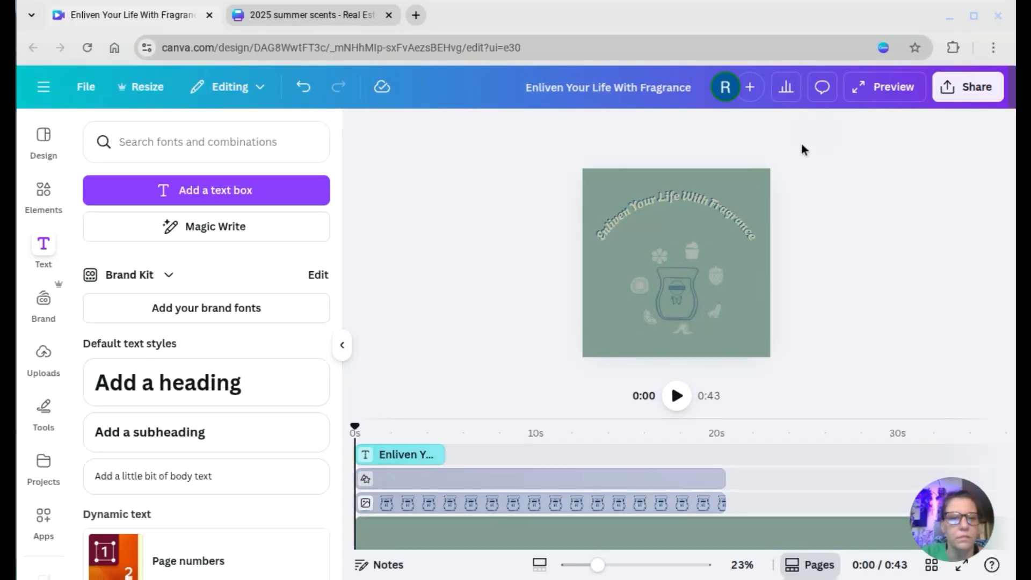
# Select the icon group and jar together, enlarge them by about a quarter, and centre them beneath the headline
pyautogui.click(653, 327)
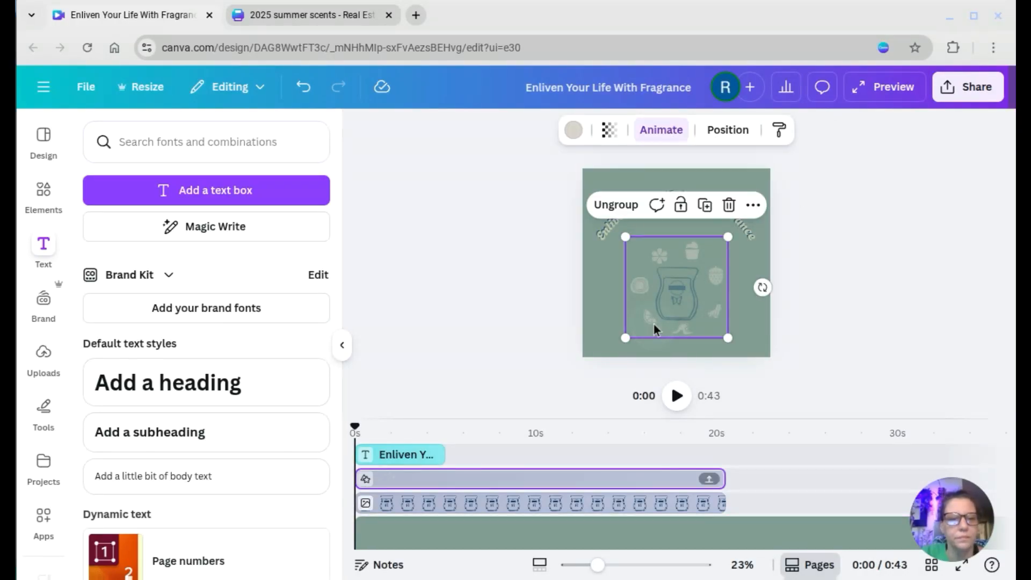
pyautogui.click(726, 131)
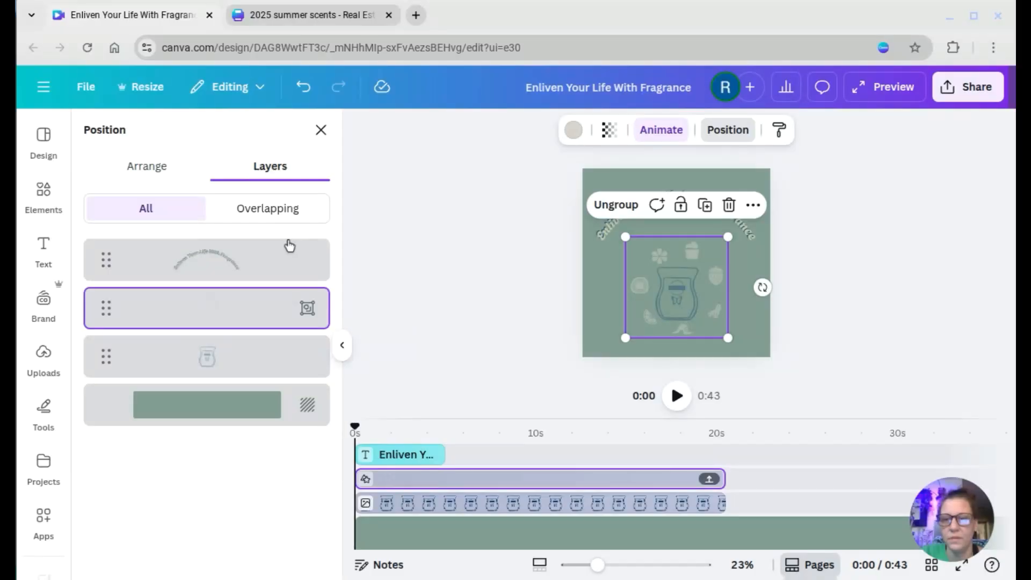
pyautogui.press('shift')
pyautogui.keyDown('shift'); pyautogui.click(198, 369); pyautogui.keyUp('shift')
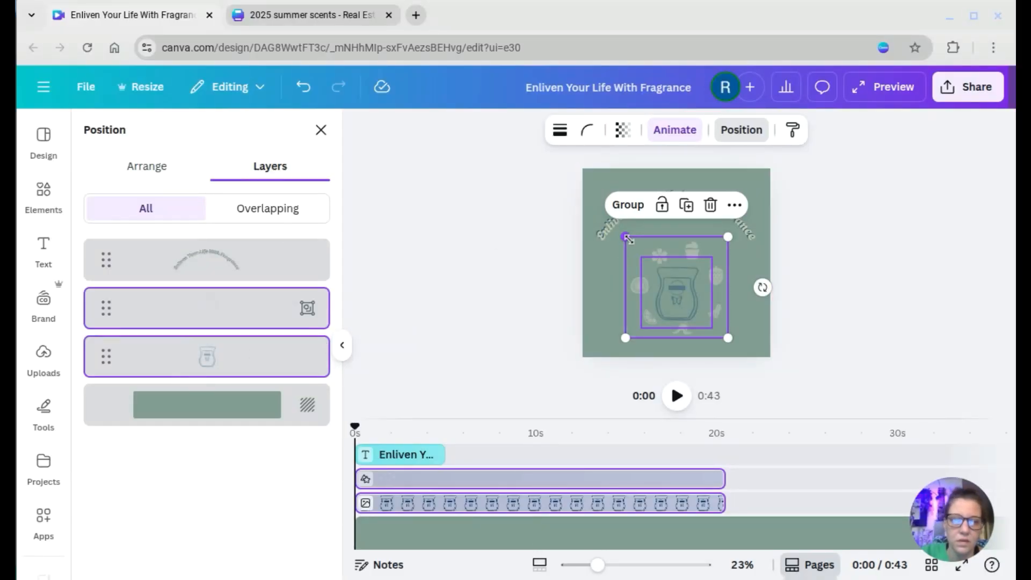
pyautogui.moveTo(625, 232); pyautogui.dragTo(603, 213)
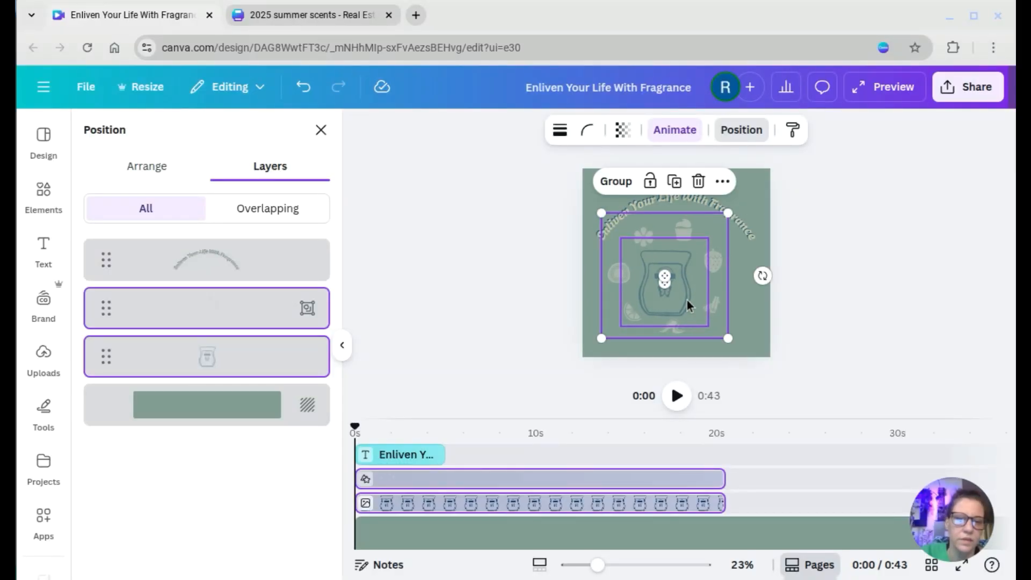
pyautogui.moveTo(687, 300); pyautogui.dragTo(682, 295)
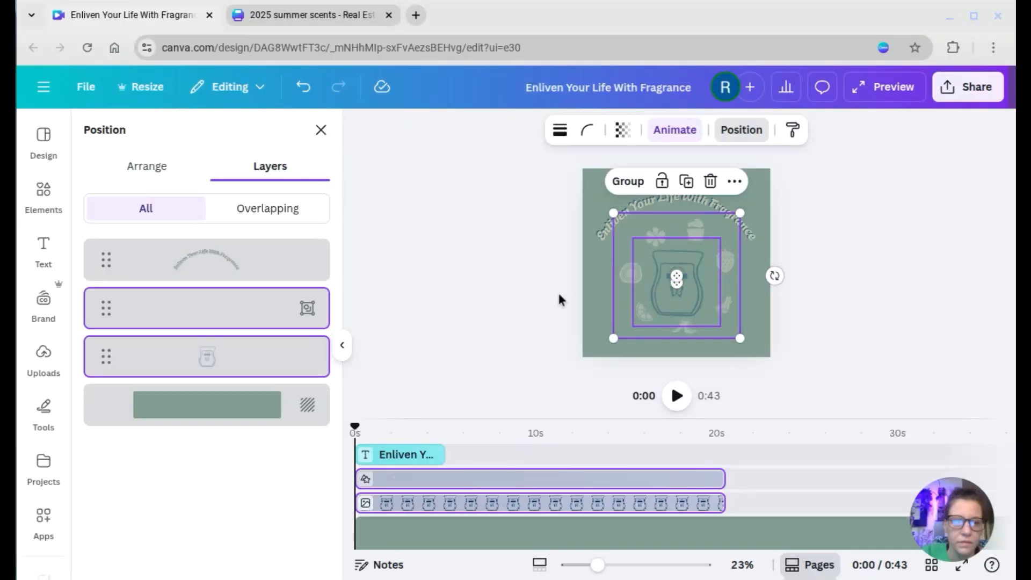
pyautogui.press('Escape')
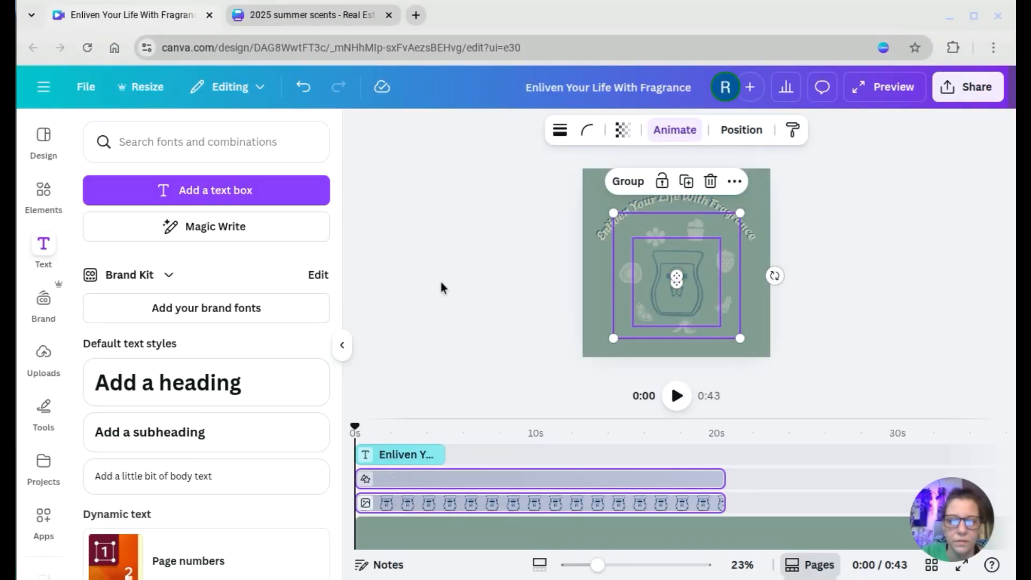
pyautogui.click(440, 282)
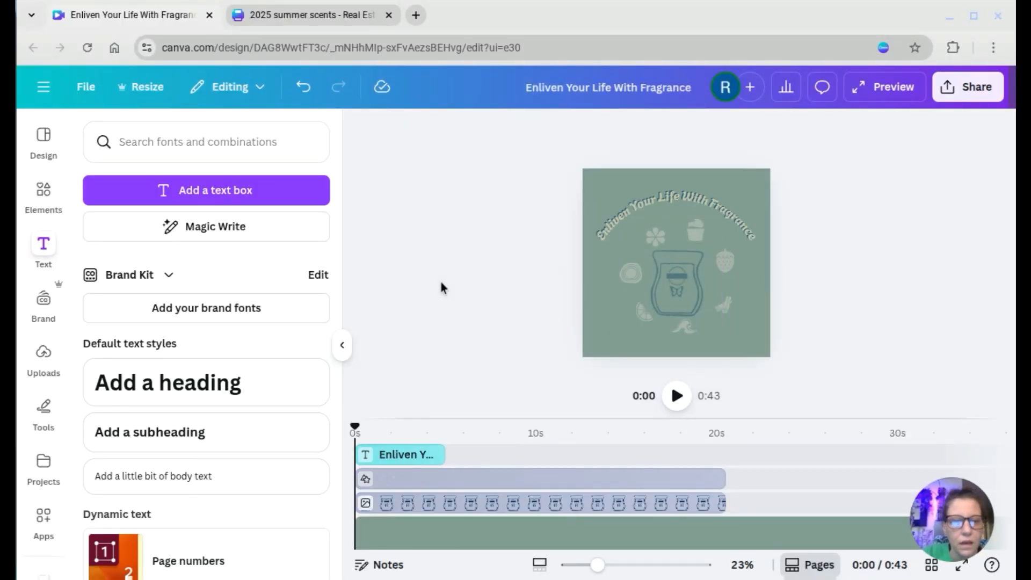
# Extend the headline's duration on the timeline to end with the icon group and jar, at about 20 seconds
pyautogui.click(435, 456)
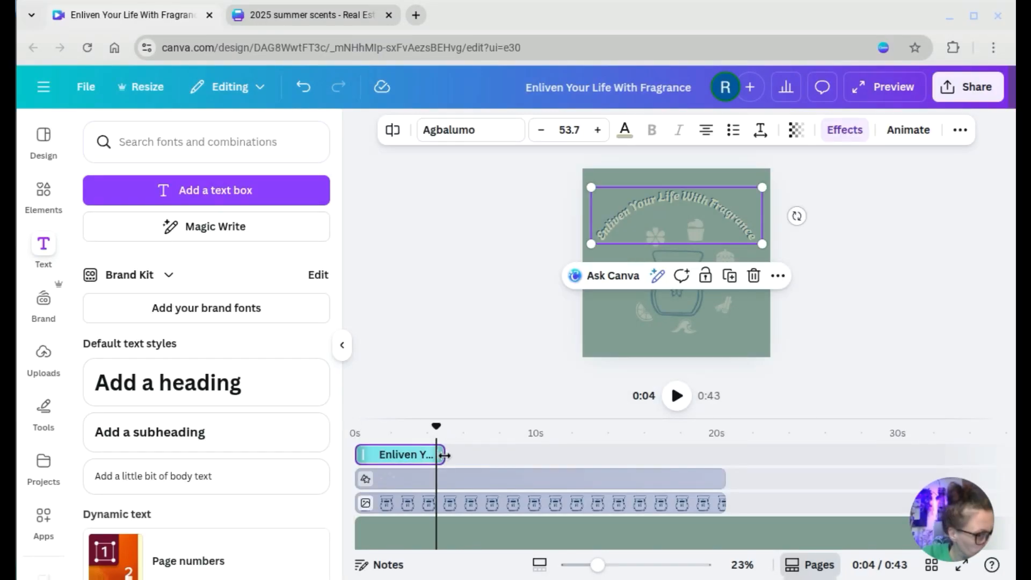
pyautogui.moveTo(514, 461); pyautogui.dragTo(725, 463)
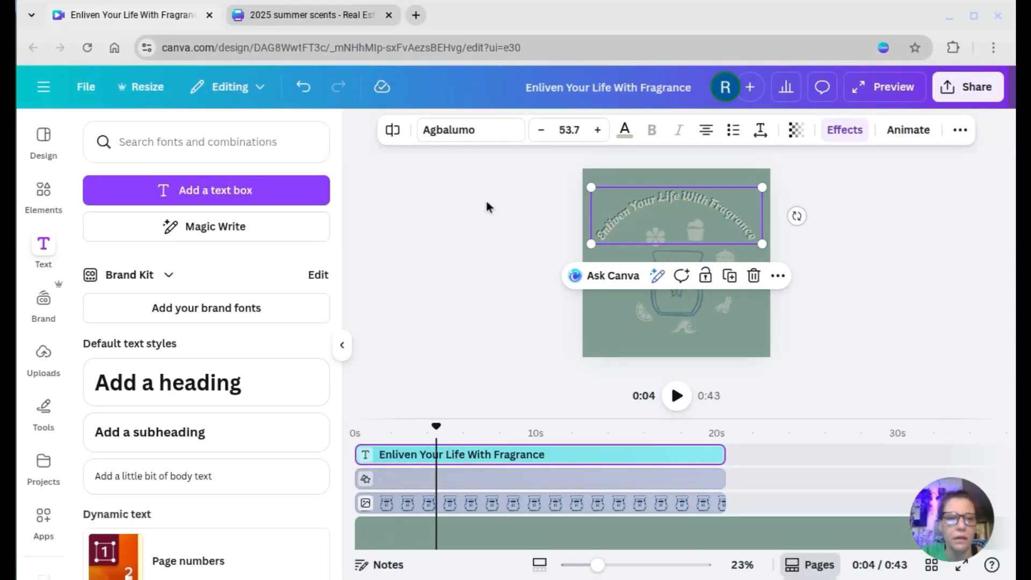
# Try the Bounce, Roll, Burst and Shift text animations on the headline
pyautogui.click(913, 134)
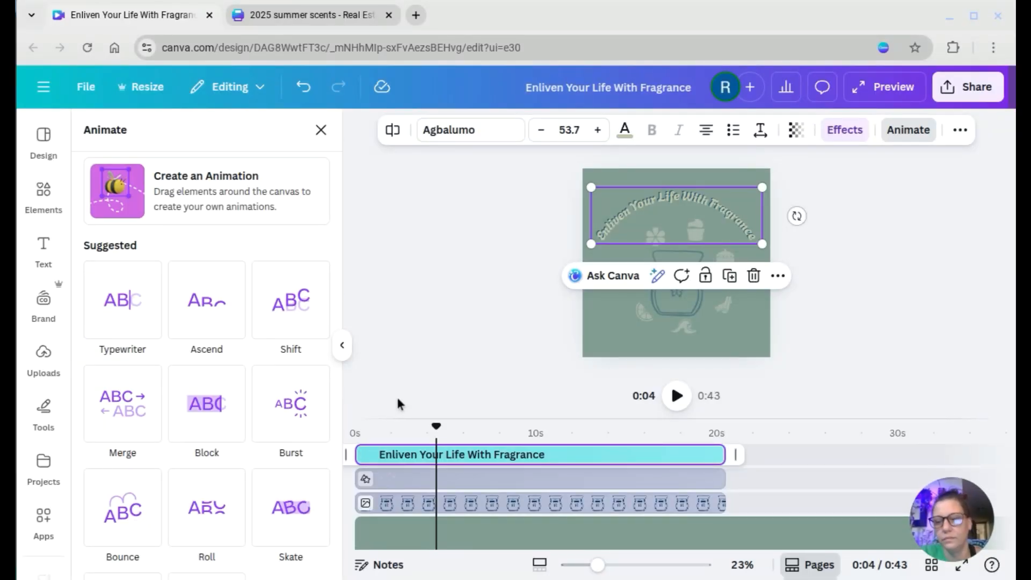
pyautogui.click(123, 512)
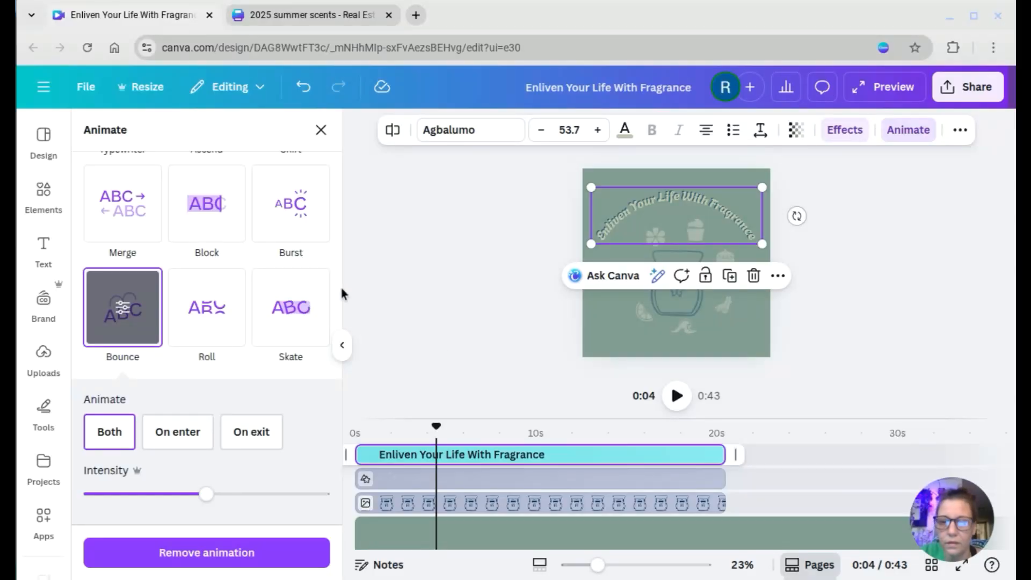
pyautogui.click(196, 331)
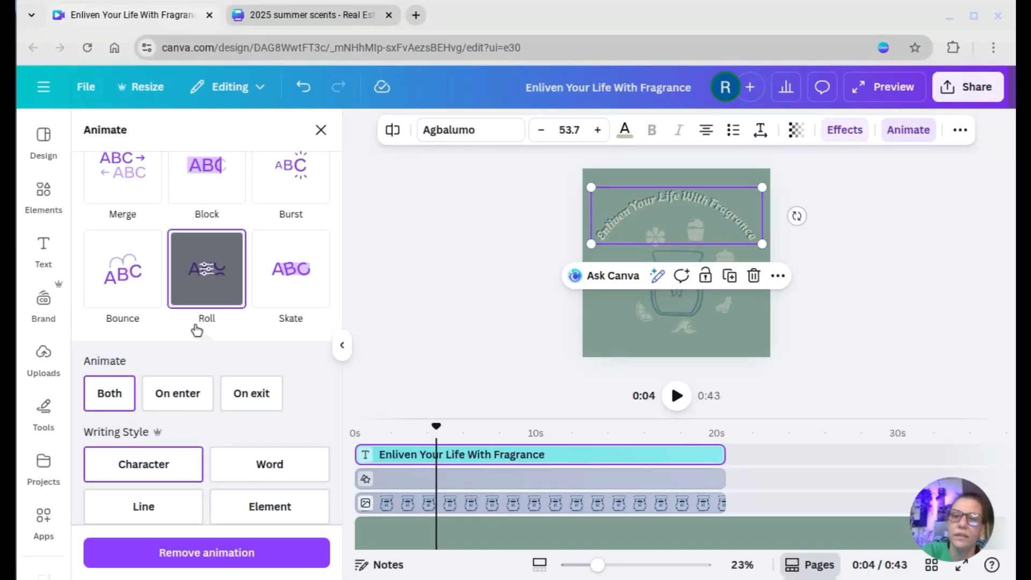
pyautogui.click(291, 177)
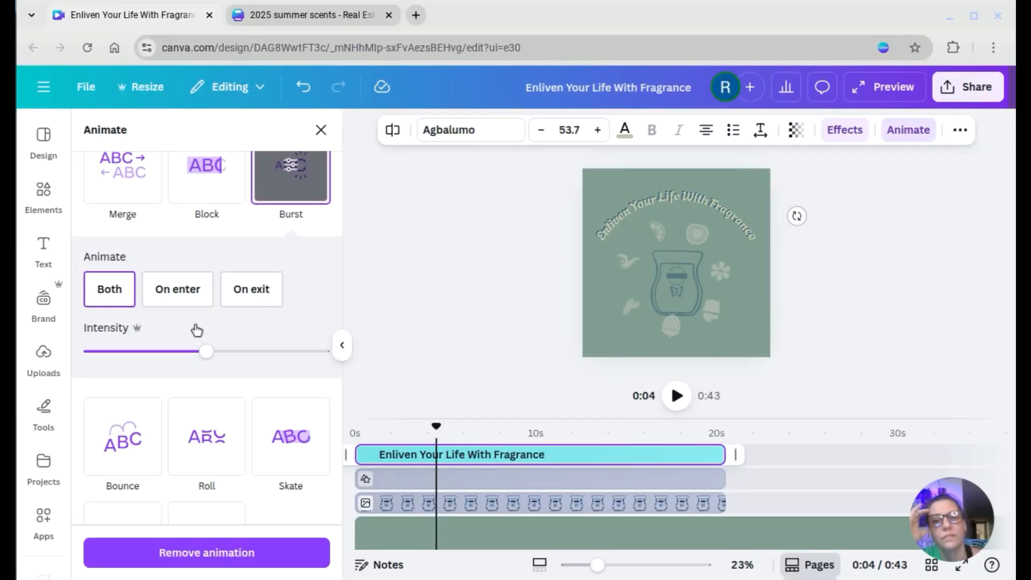
pyautogui.scroll(4, 197, 330)
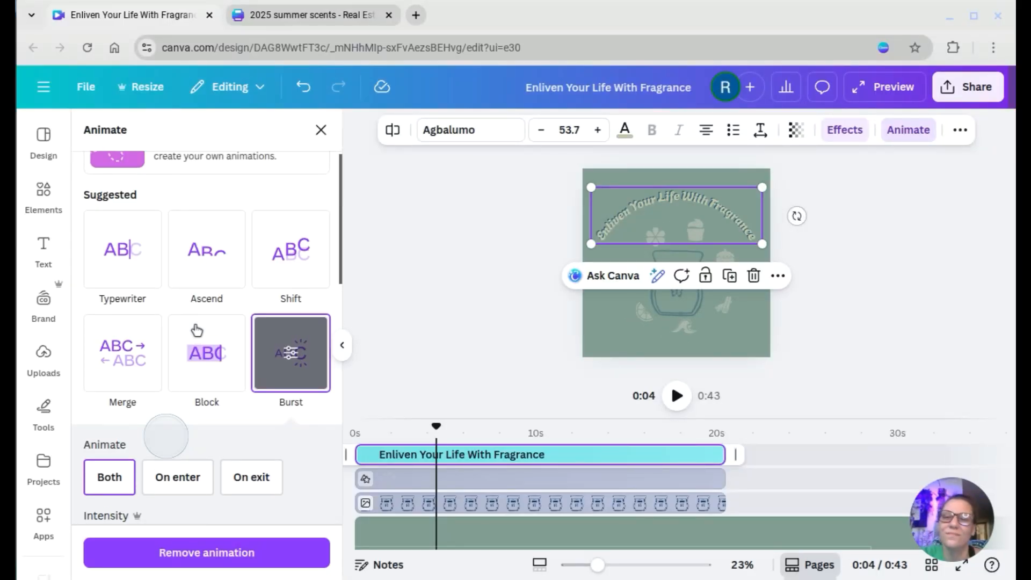
pyautogui.scroll(-5, 197, 330)
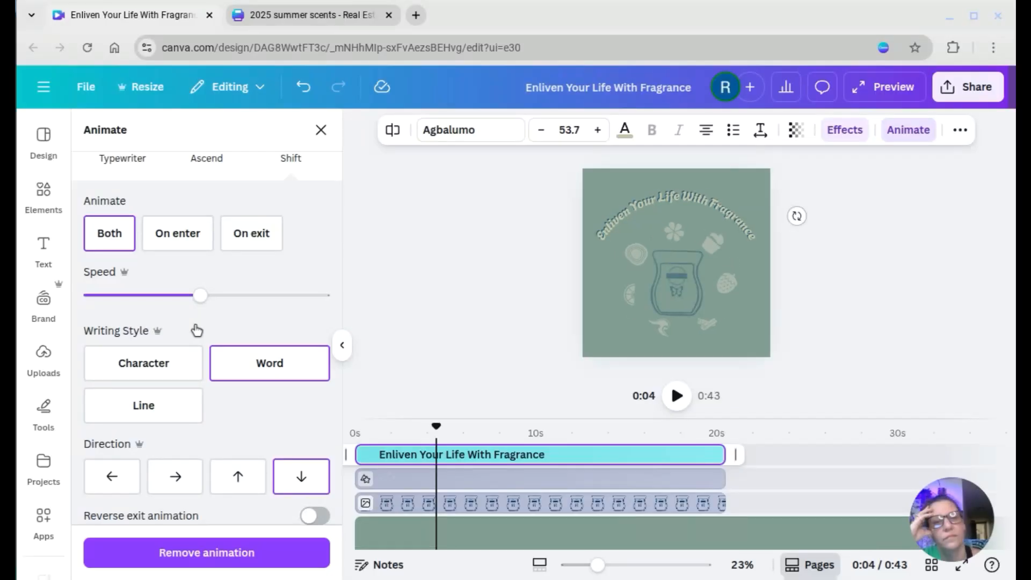
pyautogui.scroll(4, 197, 330)
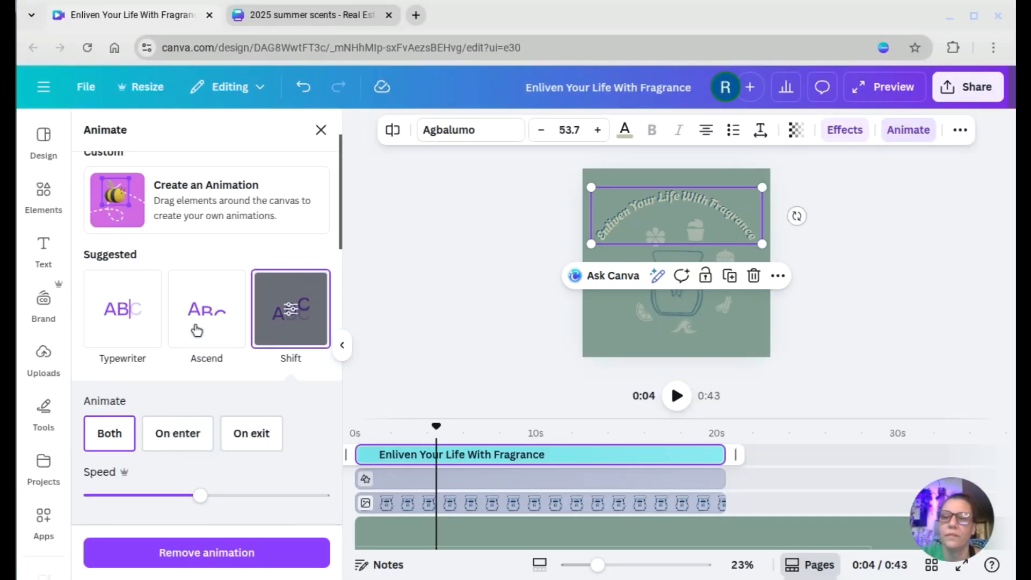
# Apply the Ascend text animation to the headline with its speed raised to about three quarters
pyautogui.click(196, 330)
pyautogui.scroll(-3, 197, 330)
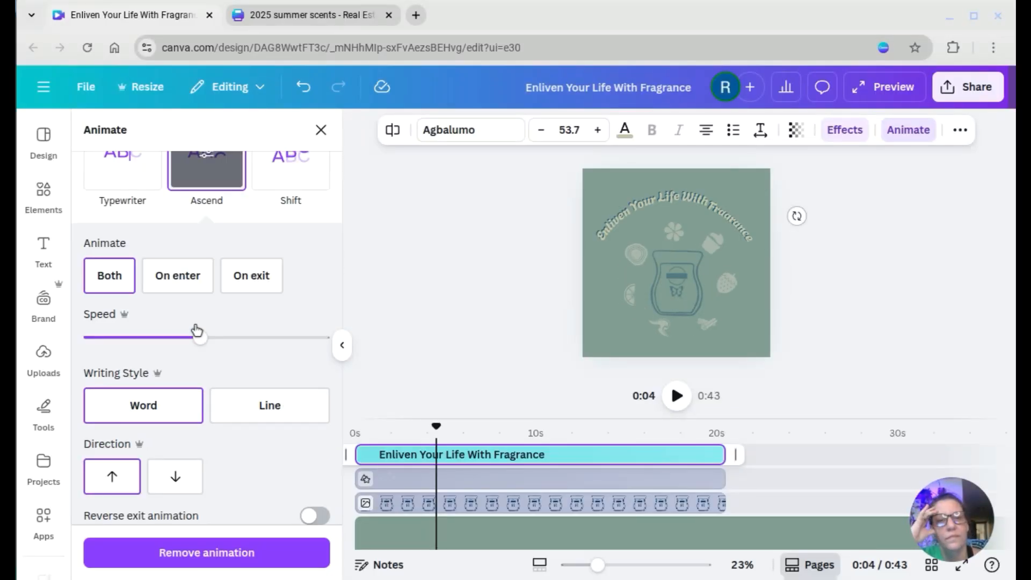
pyautogui.scroll(-3, 197, 329)
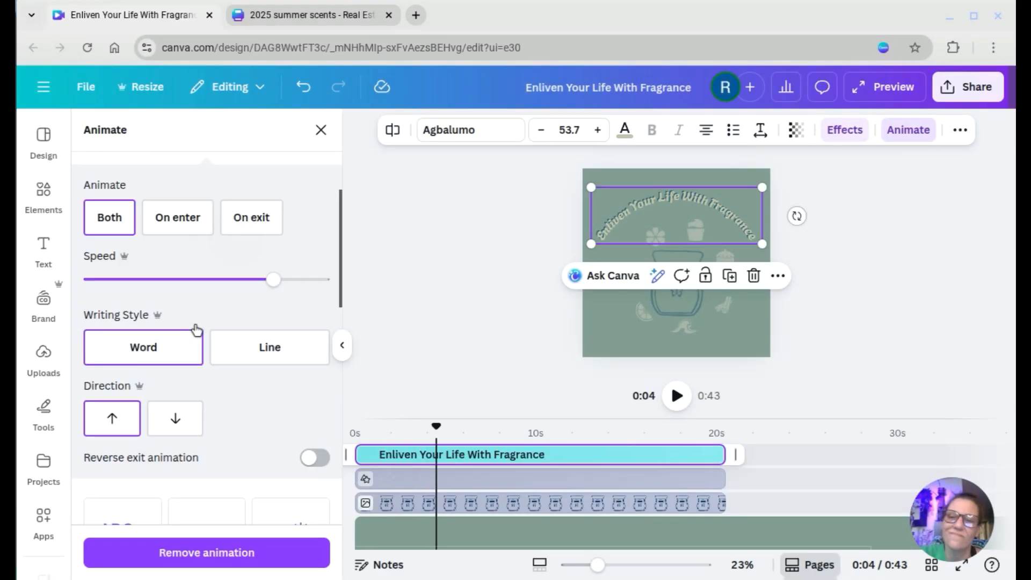
pyautogui.scroll(-6, 197, 330)
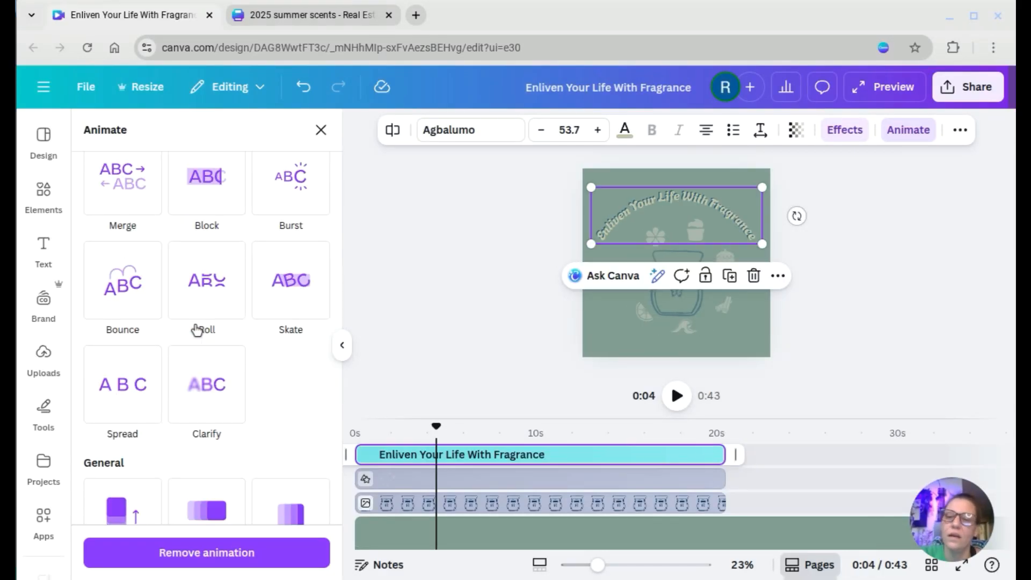
# Apply the Spread text animation to the headline, outward on both enter and exit, with its scale reduced to nearly the minimum
pyautogui.click(123, 385)
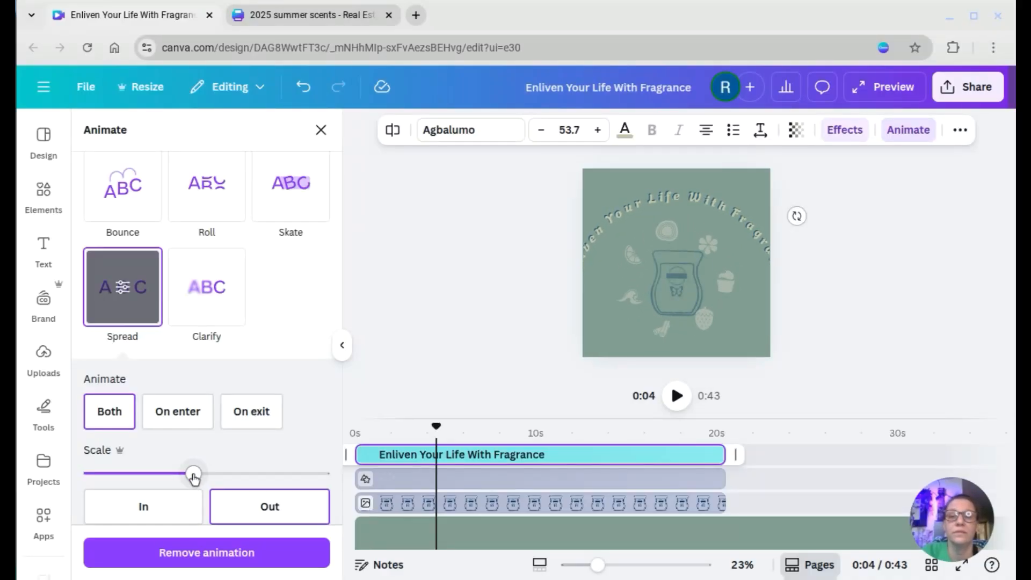
pyautogui.moveTo(191, 476); pyautogui.dragTo(157, 477)
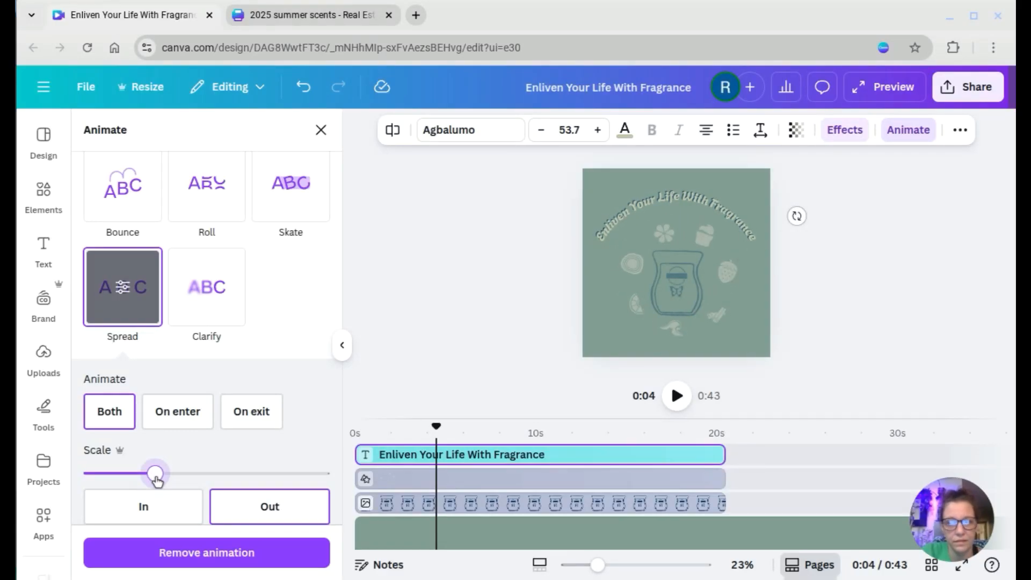
pyautogui.moveTo(152, 481); pyautogui.dragTo(127, 474)
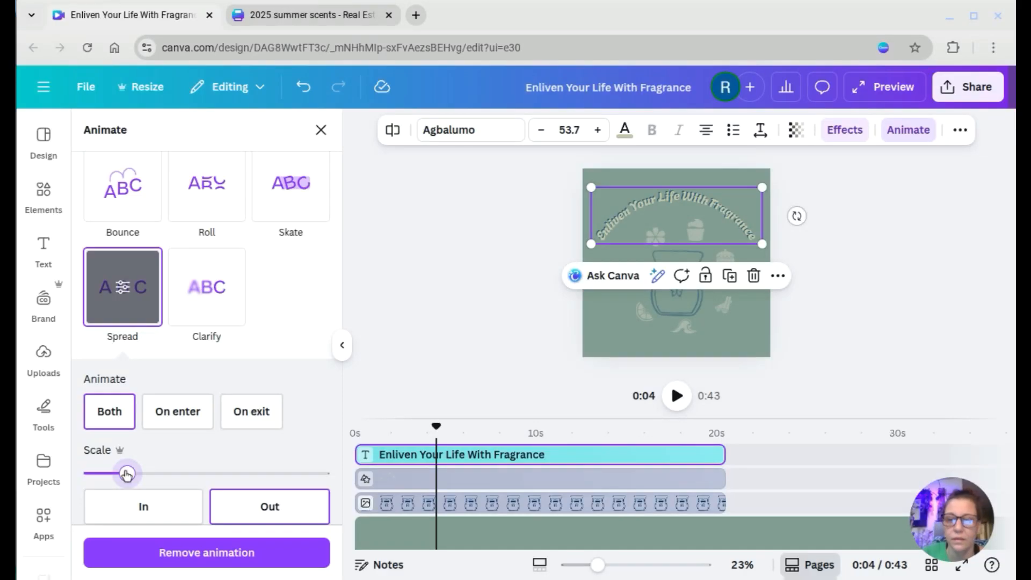
pyautogui.moveTo(126, 473); pyautogui.dragTo(116, 473)
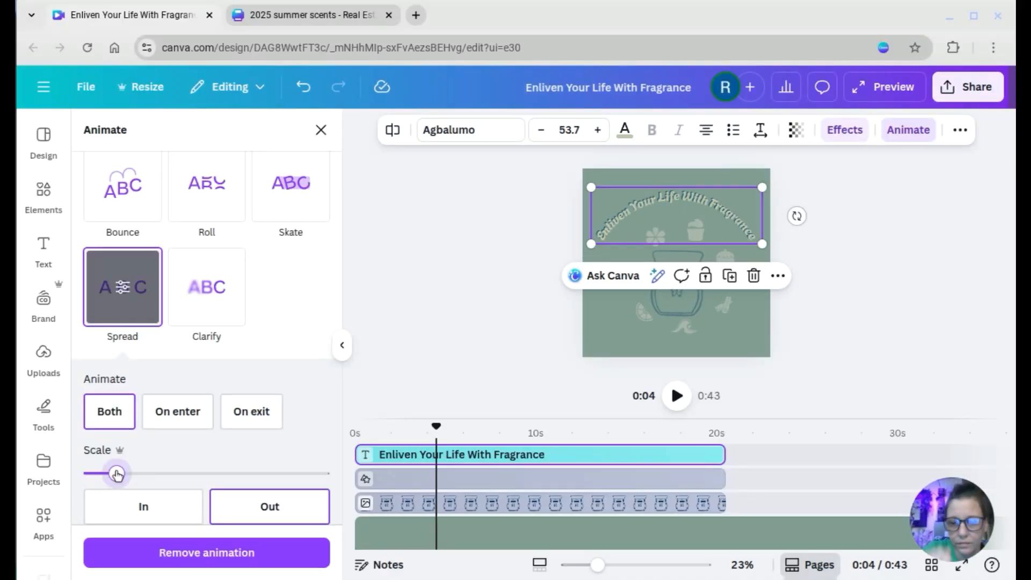
pyautogui.moveTo(116, 473); pyautogui.dragTo(106, 475)
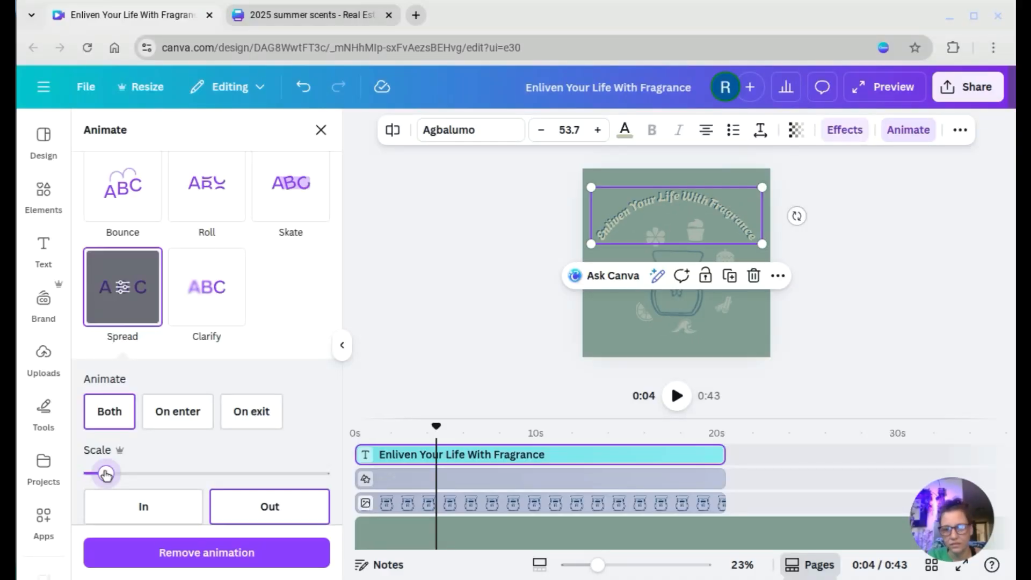
pyautogui.moveTo(105, 474); pyautogui.dragTo(98, 473)
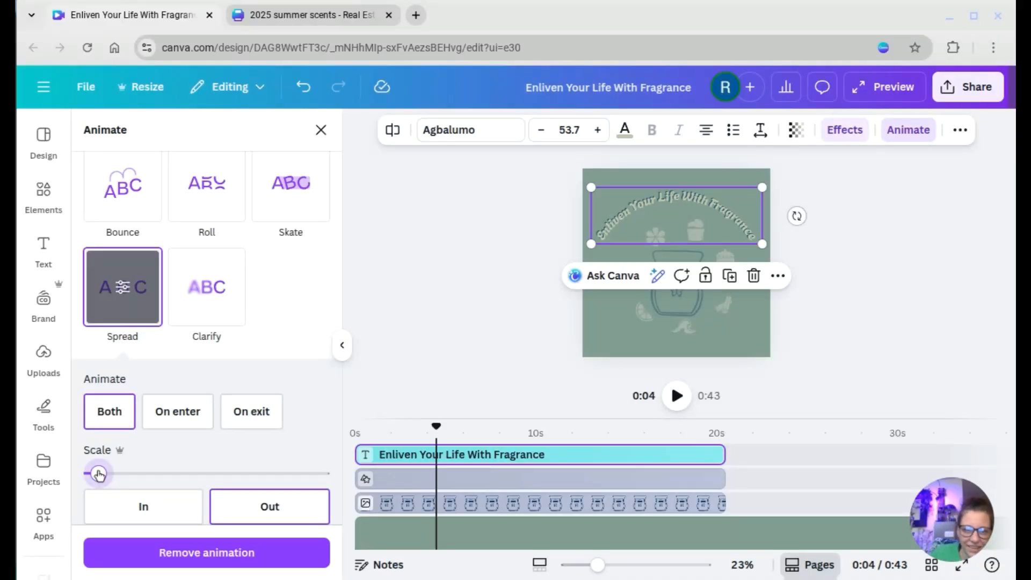
# Nudge the icon group slightly downward around the jar, keeping it horizontally centred on the page
pyautogui.click(690, 311)
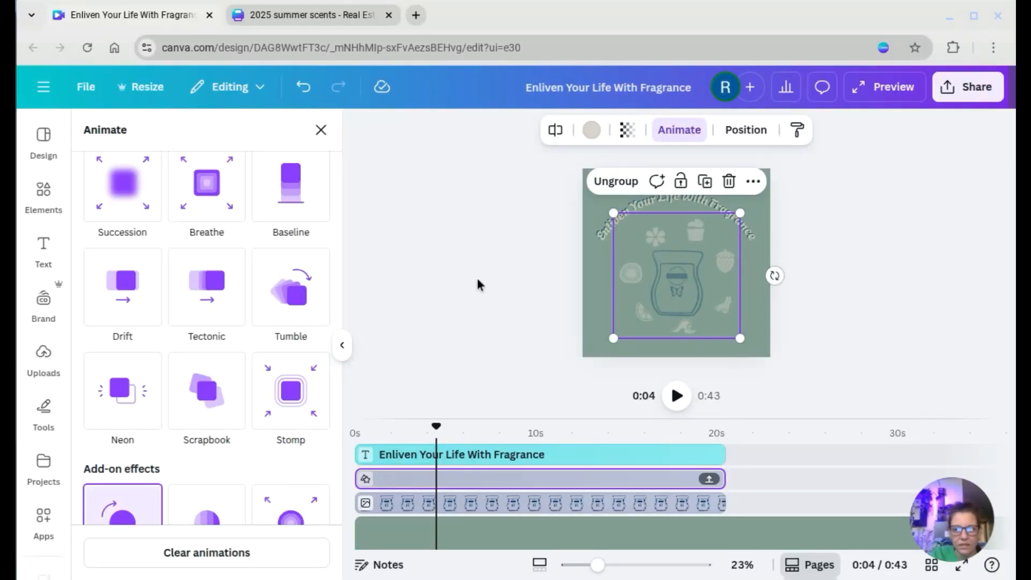
pyautogui.click(342, 346)
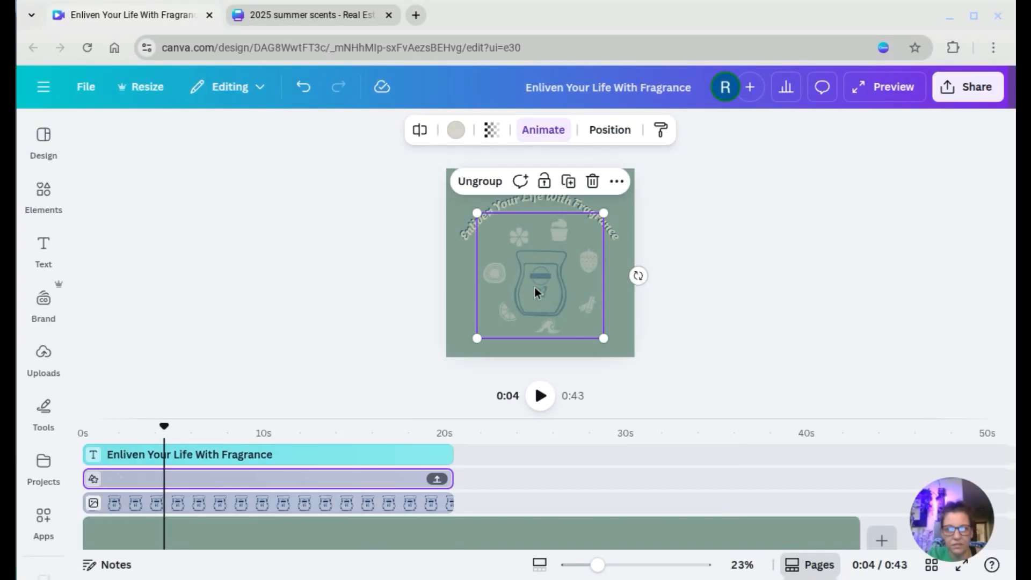
pyautogui.click(617, 134)
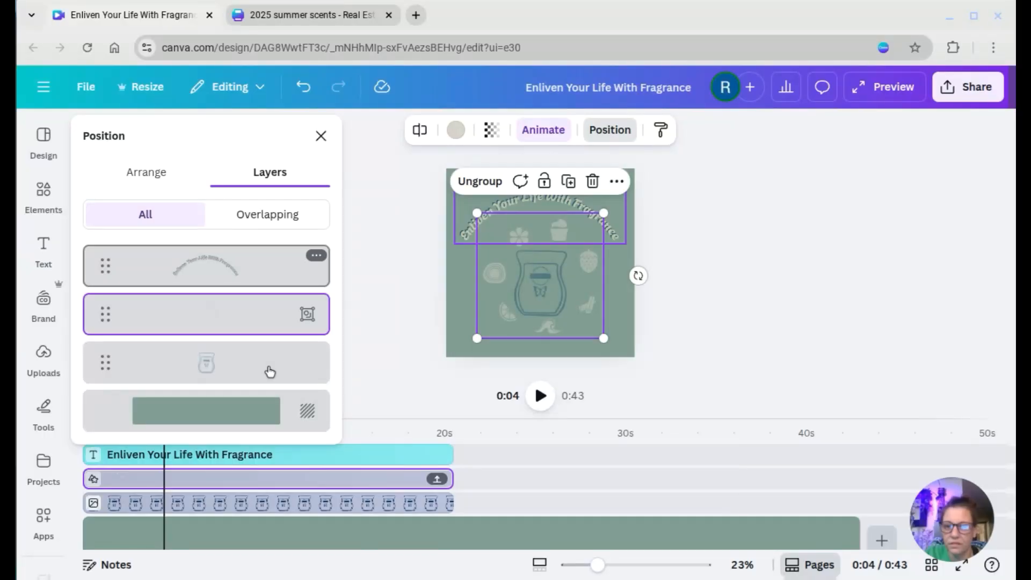
pyautogui.keyDown('shift'); pyautogui.click(269, 378); pyautogui.keyUp('shift')
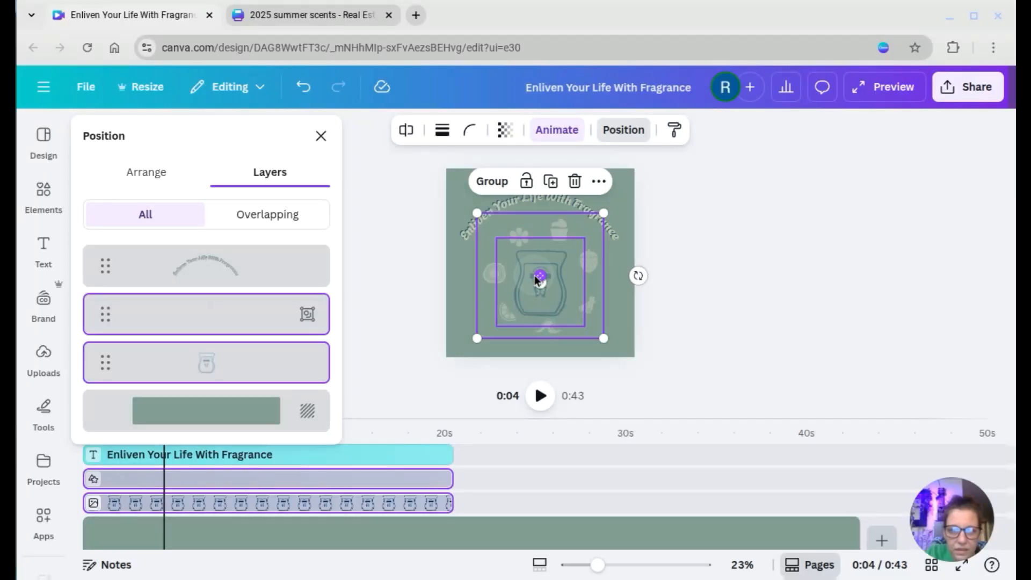
pyautogui.hotkey('ctrl', 'g')
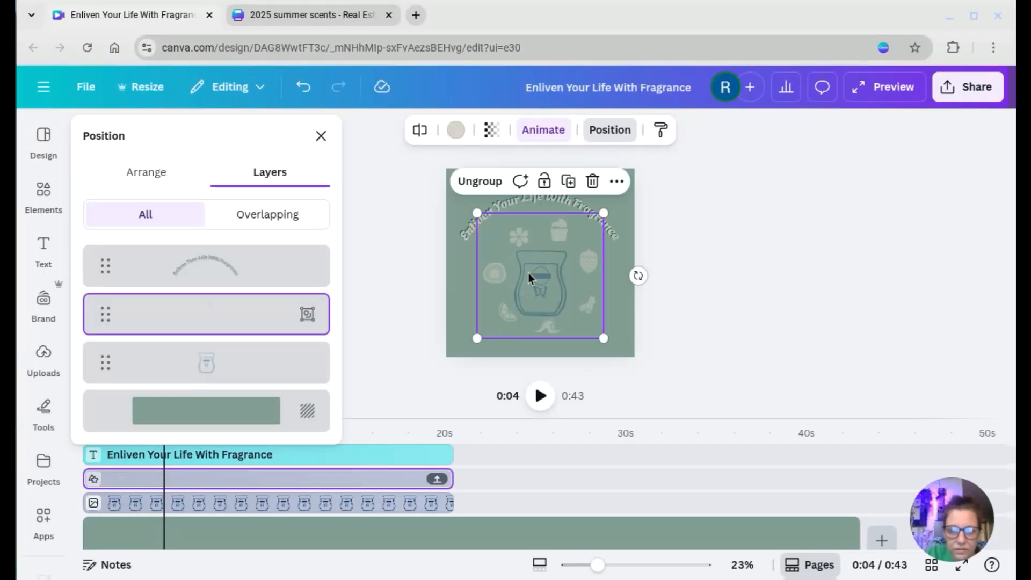
pyautogui.moveTo(528, 276); pyautogui.dragTo(530, 276)
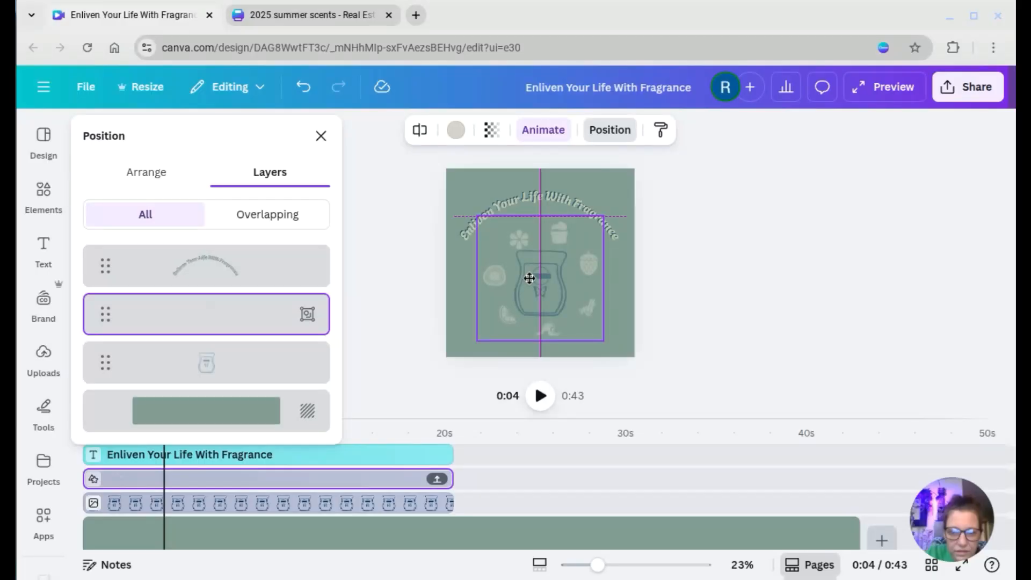
pyautogui.moveTo(530, 278); pyautogui.dragTo(530, 277)
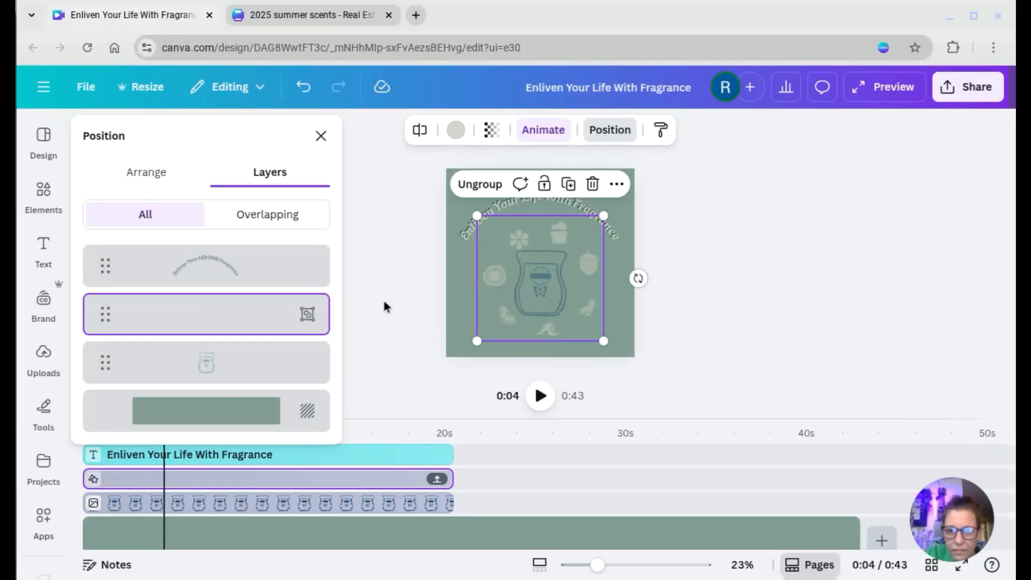
pyautogui.keyDown('shift'); pyautogui.click(242, 358); pyautogui.keyUp('shift')
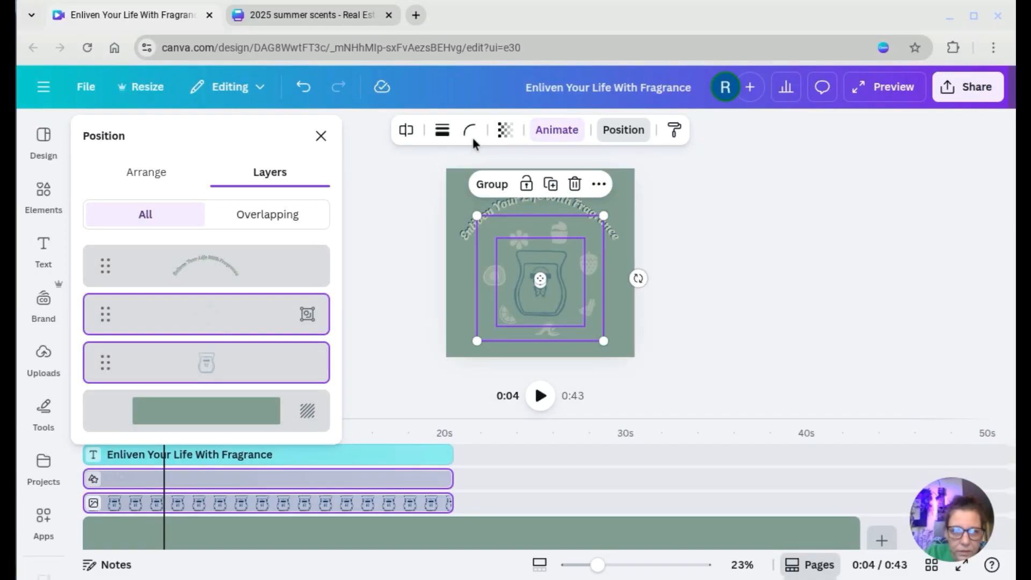
# Preview the animated video, checking the headline animation and how the icons move around the jar
pyautogui.click(889, 96)
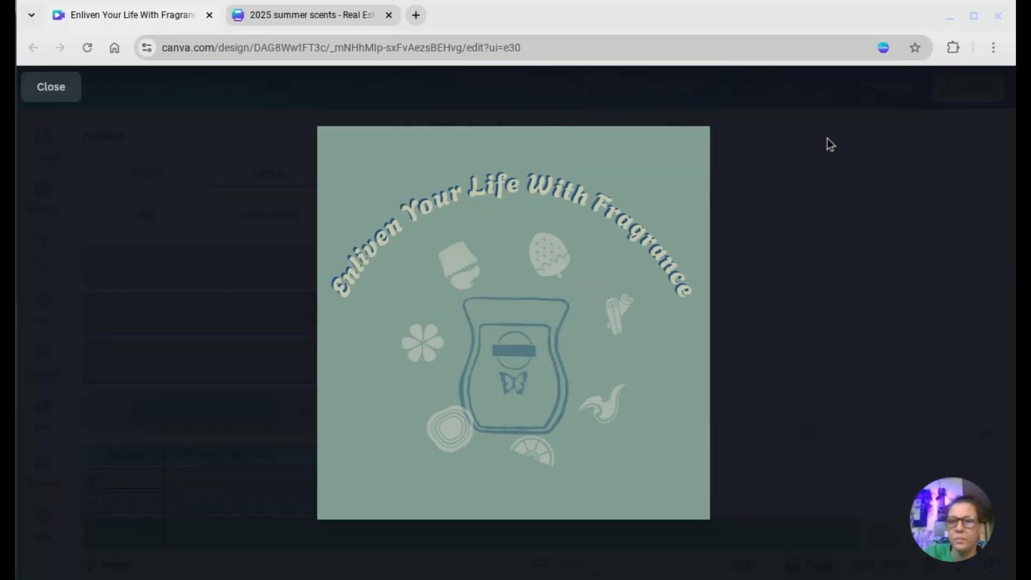
pyautogui.click(50, 86)
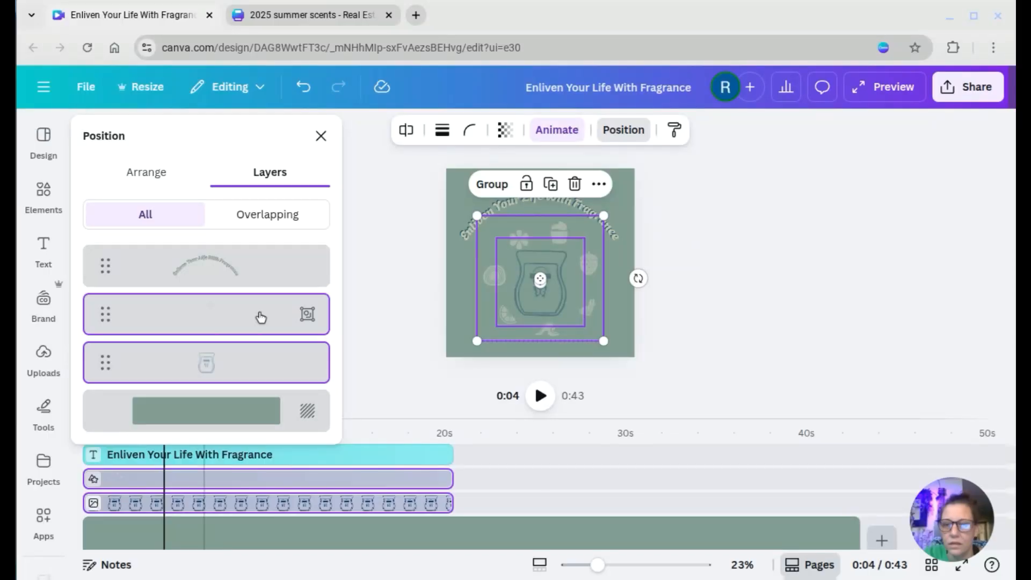
pyautogui.click(766, 281)
pyautogui.click(765, 282)
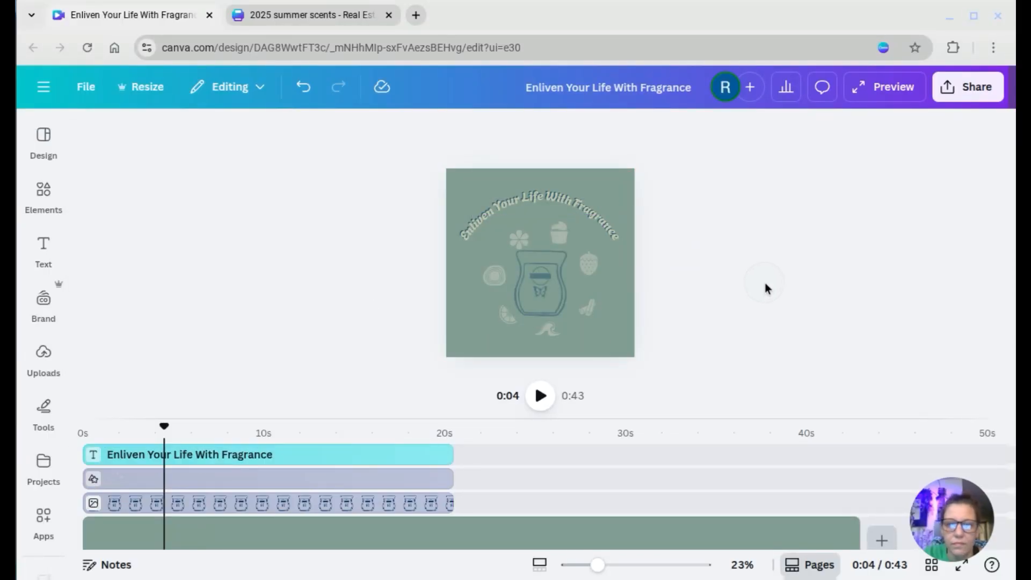
# Ungroup the scent icons around the jar so that each one can be animated separately
pyautogui.click(522, 295)
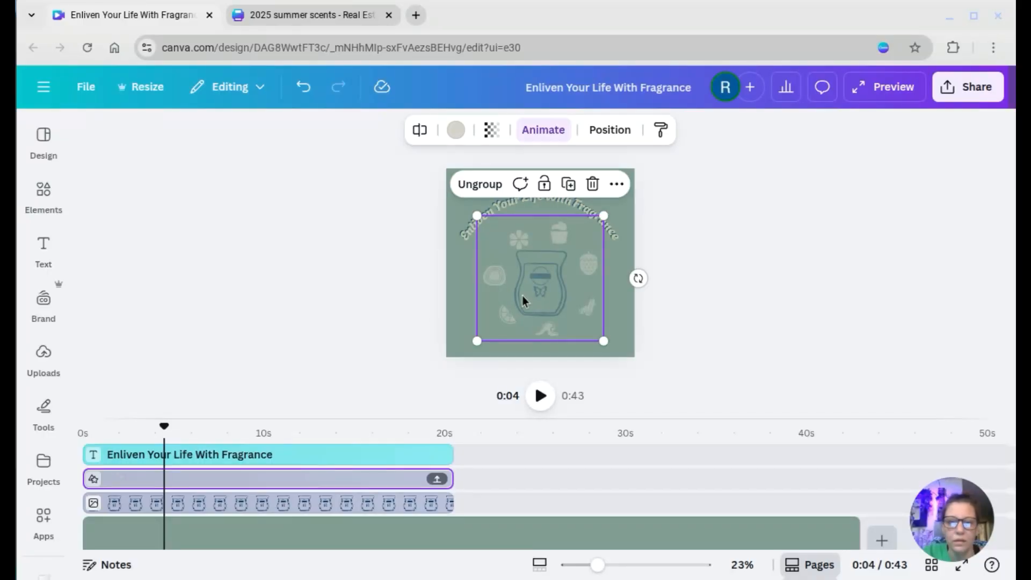
pyautogui.click(469, 185)
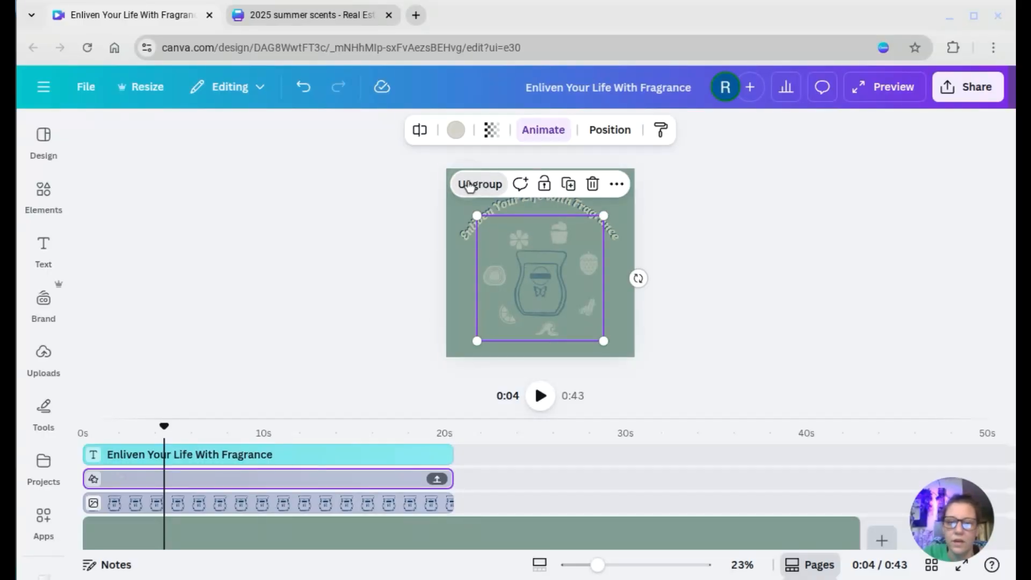
pyautogui.click(291, 266)
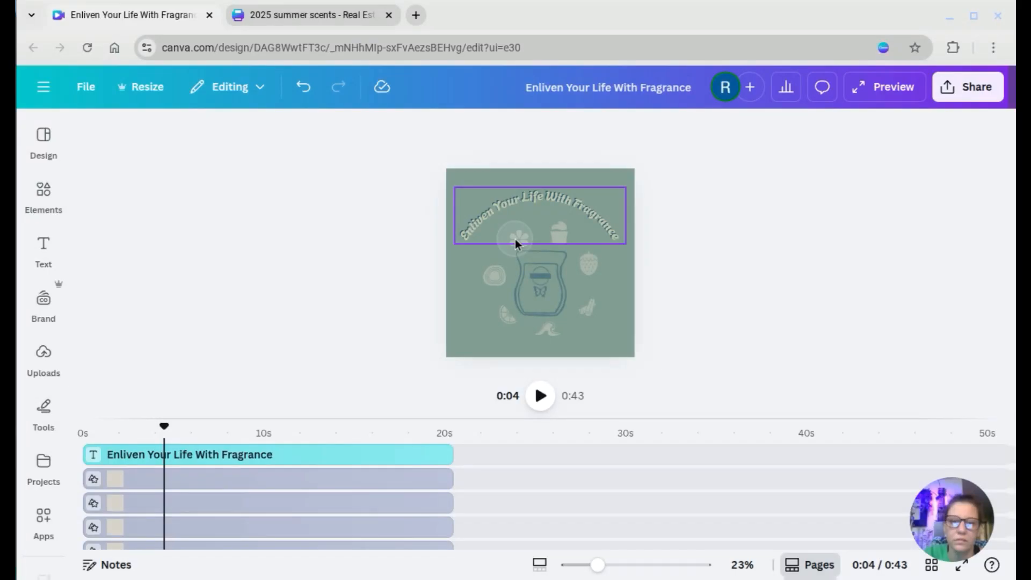
# Apply the Rotate add-on effect to the flower icon with its speed raised to nearly the maximum
pyautogui.click(514, 240)
pyautogui.click(515, 249)
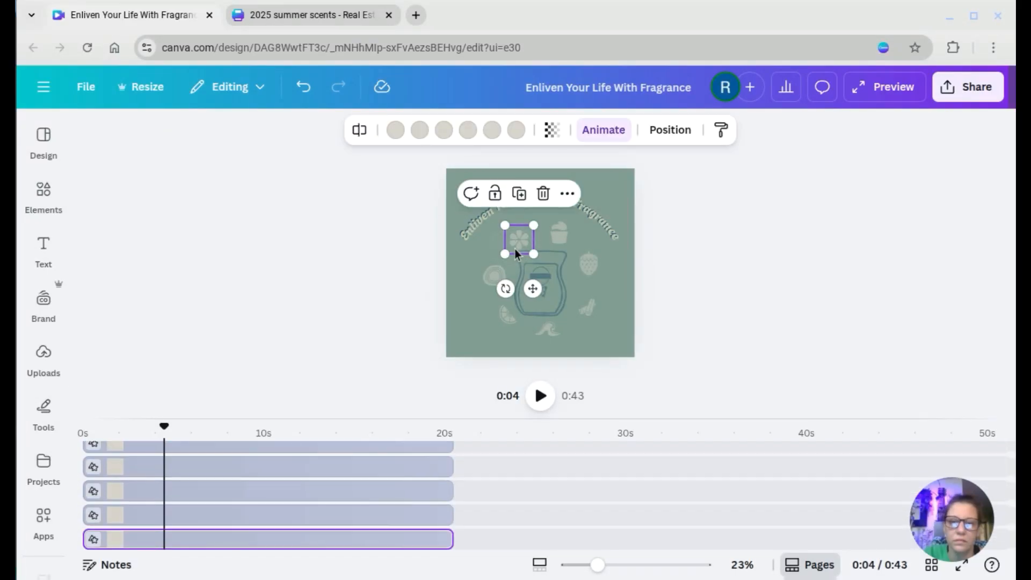
pyautogui.click(227, 502)
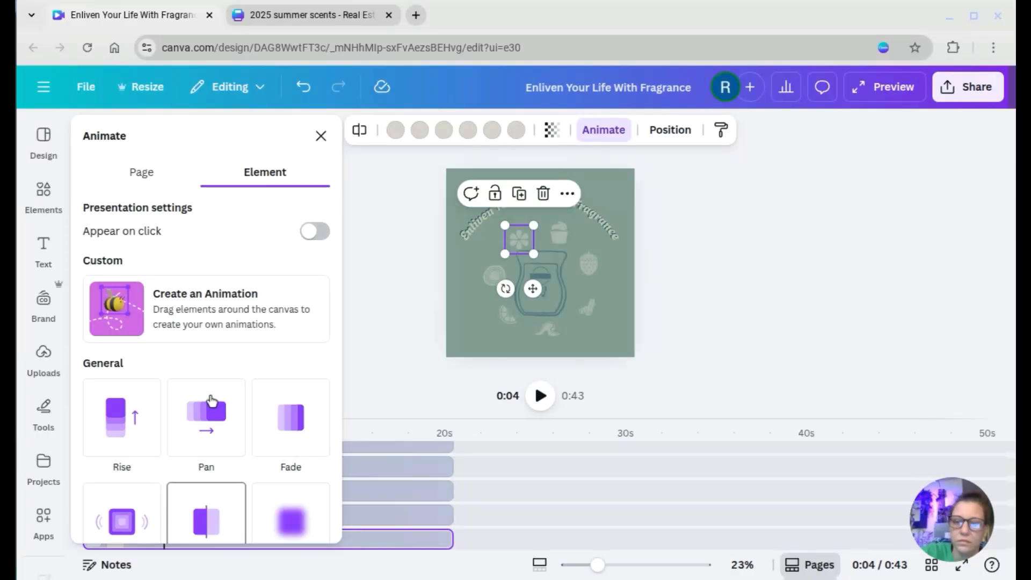
pyautogui.scroll(-5, 210, 398)
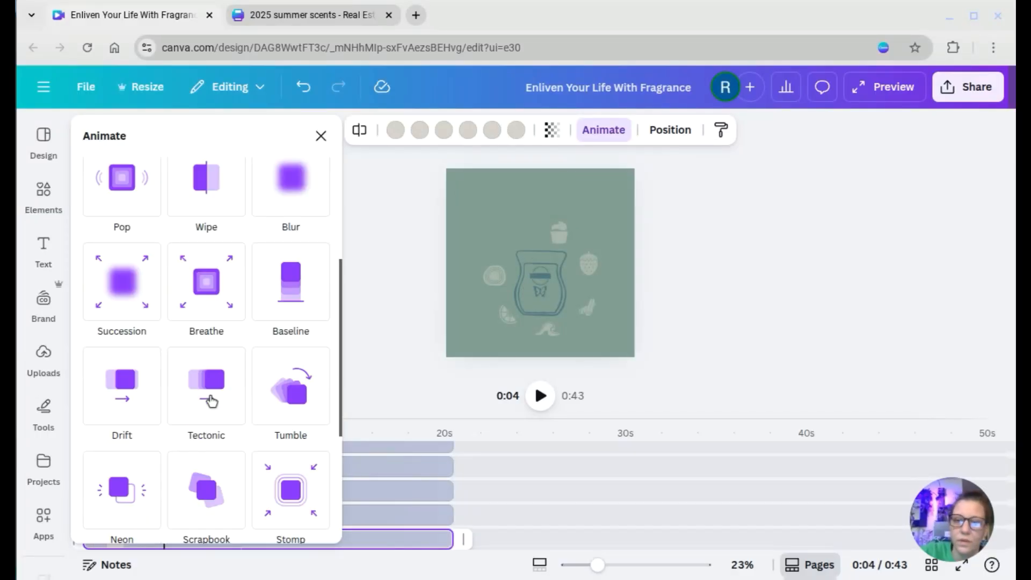
pyautogui.scroll(-5, 211, 401)
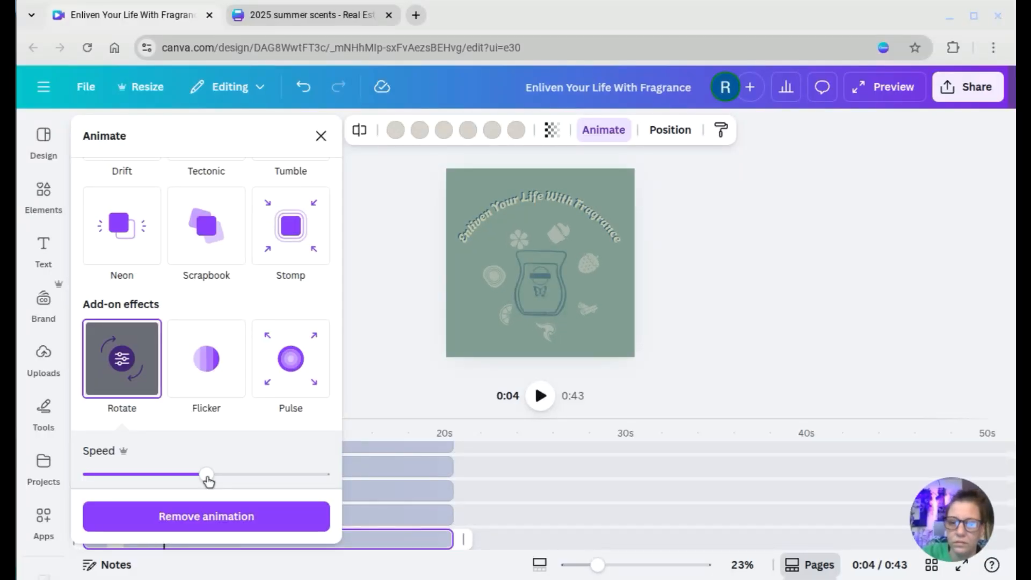
pyautogui.click(325, 474)
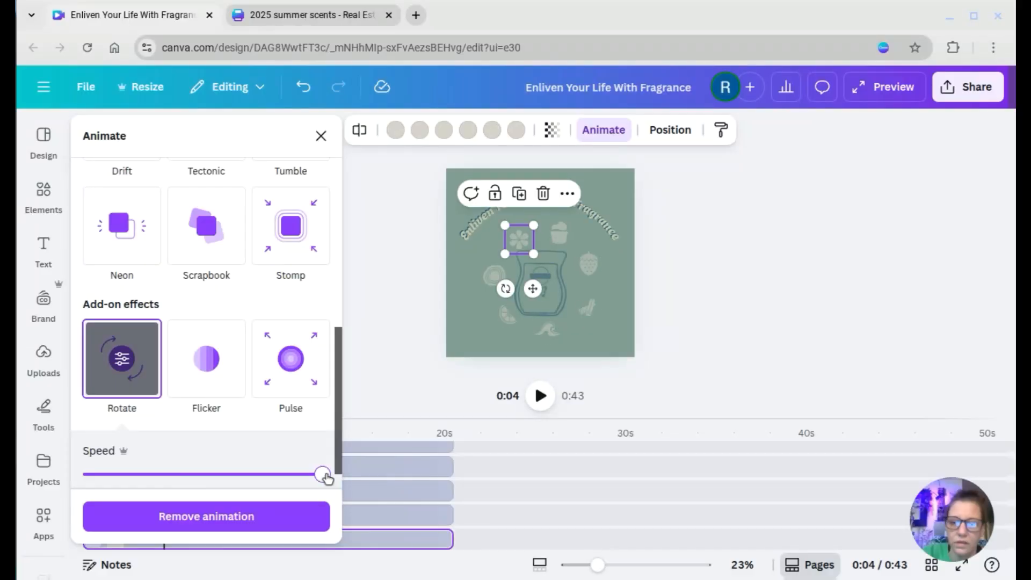
# Raise the Rotate effect's speed on the cupcake icon to nearly the maximum
pyautogui.click(562, 234)
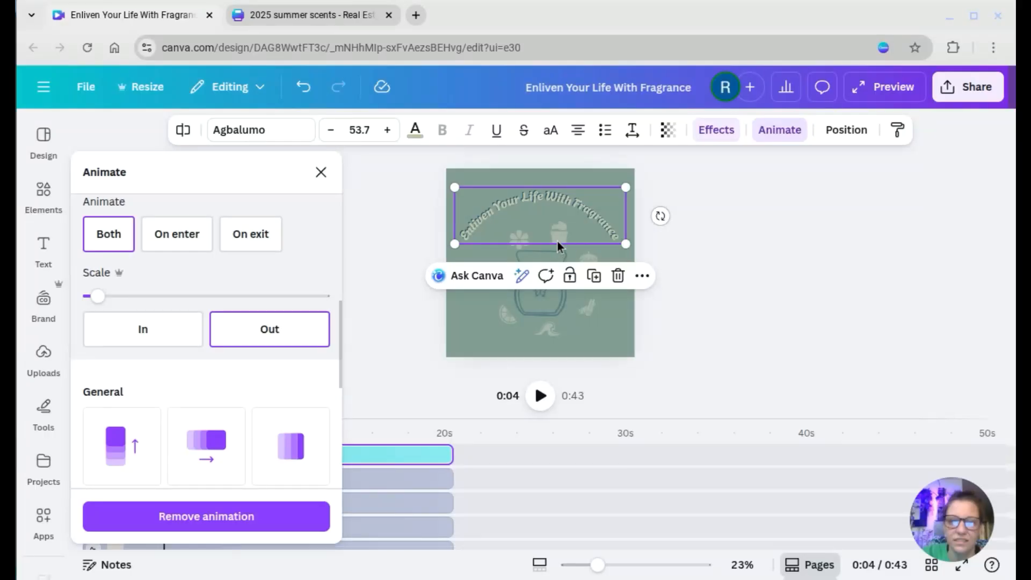
pyautogui.click(555, 245)
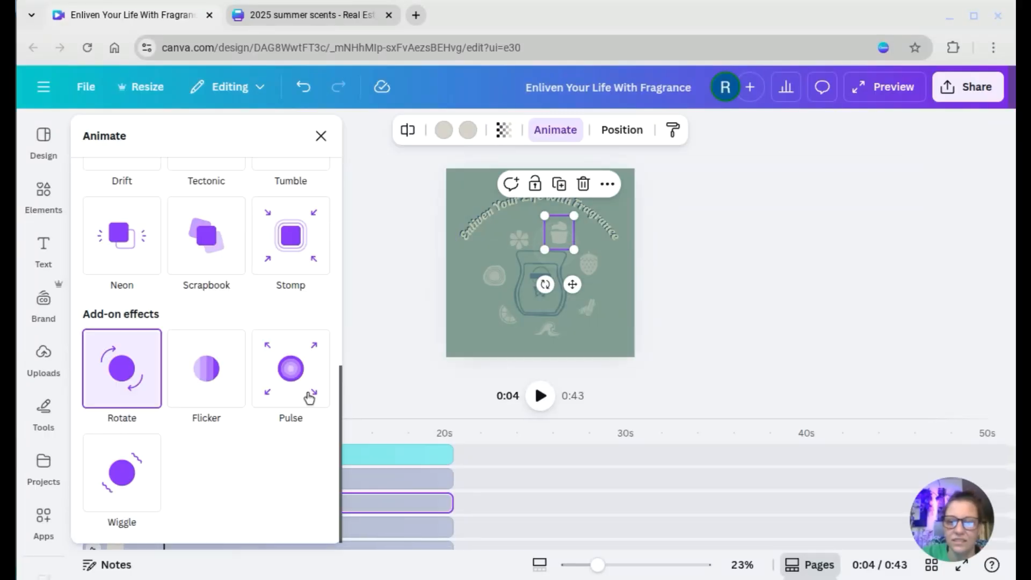
pyautogui.click(124, 397)
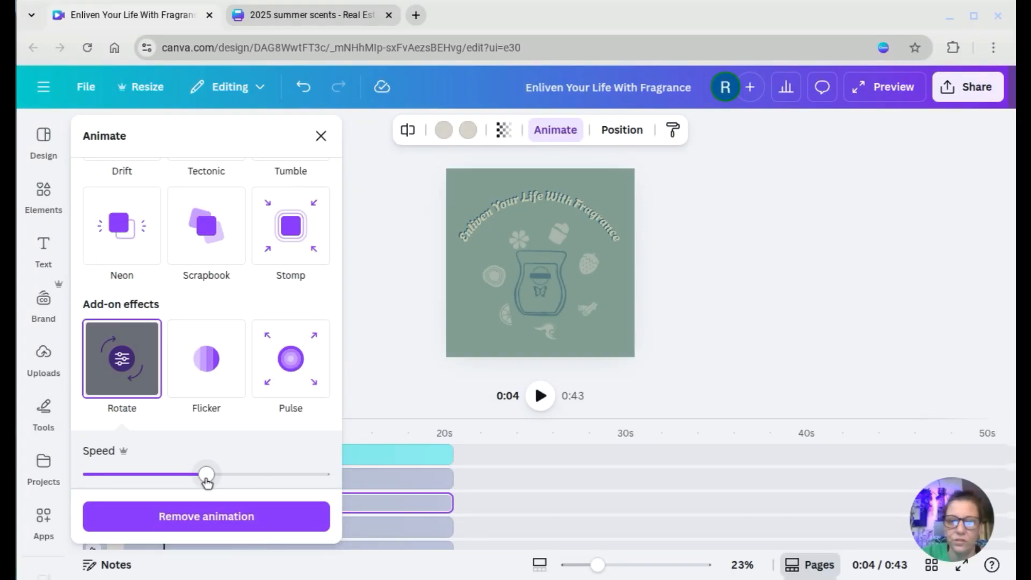
pyautogui.moveTo(291, 480); pyautogui.dragTo(336, 488)
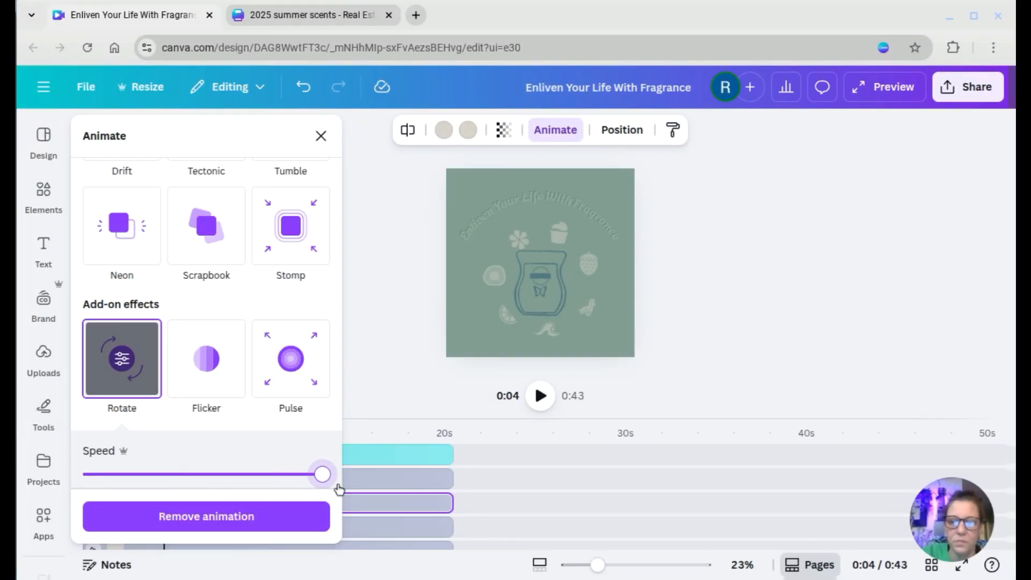
# Raise the Rotate effect's speed on the strawberry icon to nearly the maximum
pyautogui.click(585, 270)
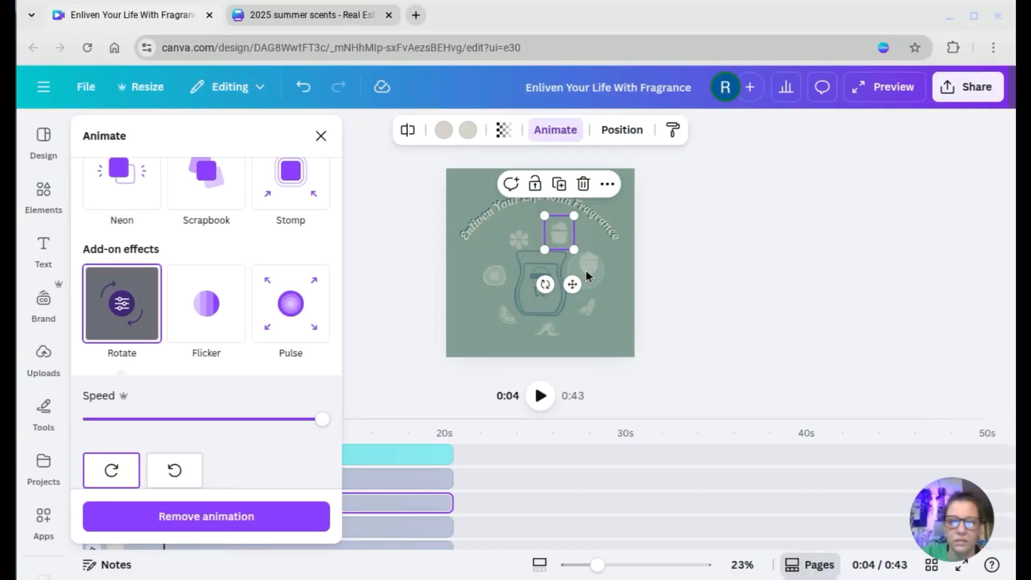
pyautogui.click(586, 271)
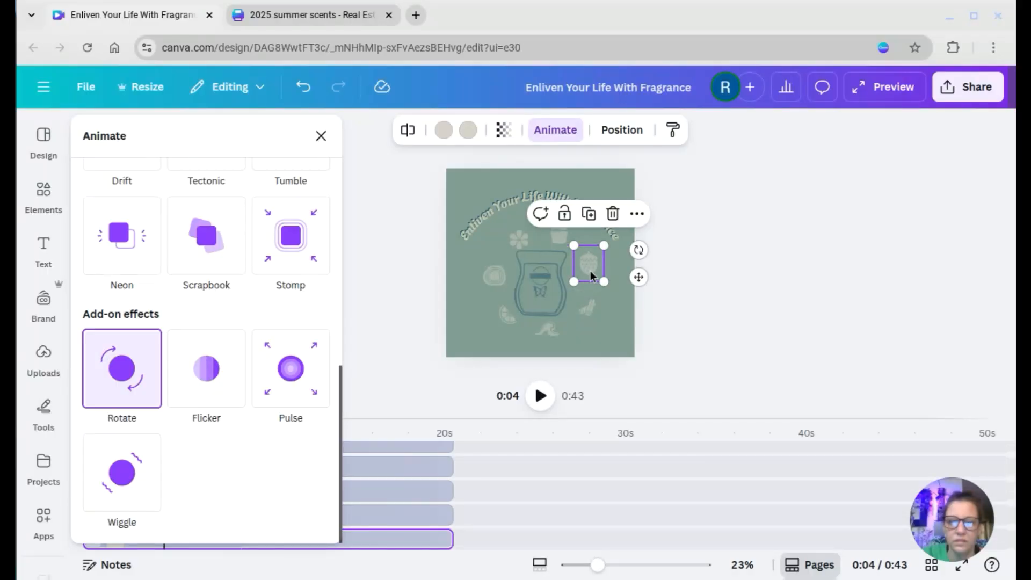
pyautogui.click(123, 369)
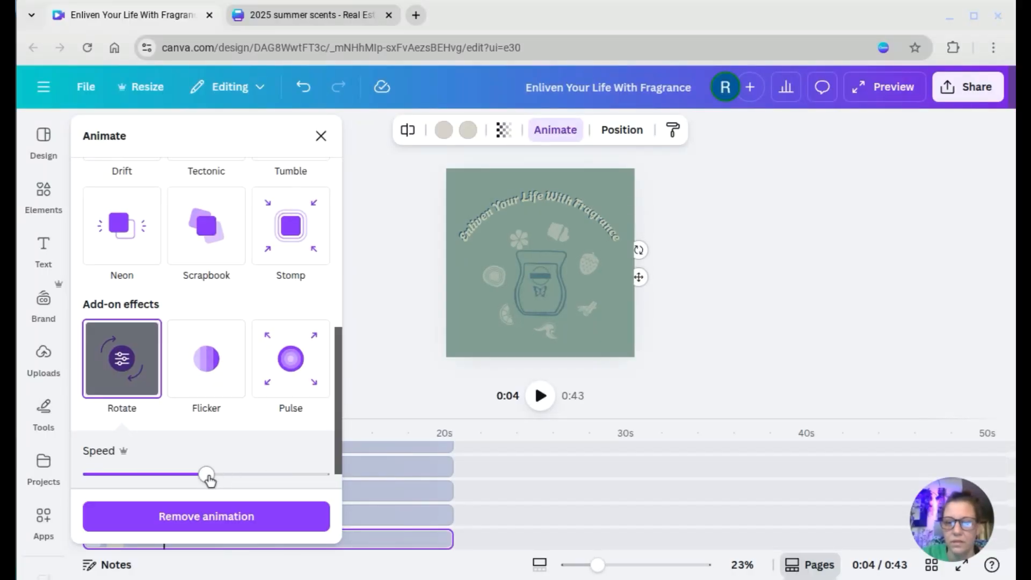
pyautogui.moveTo(206, 474); pyautogui.dragTo(324, 474)
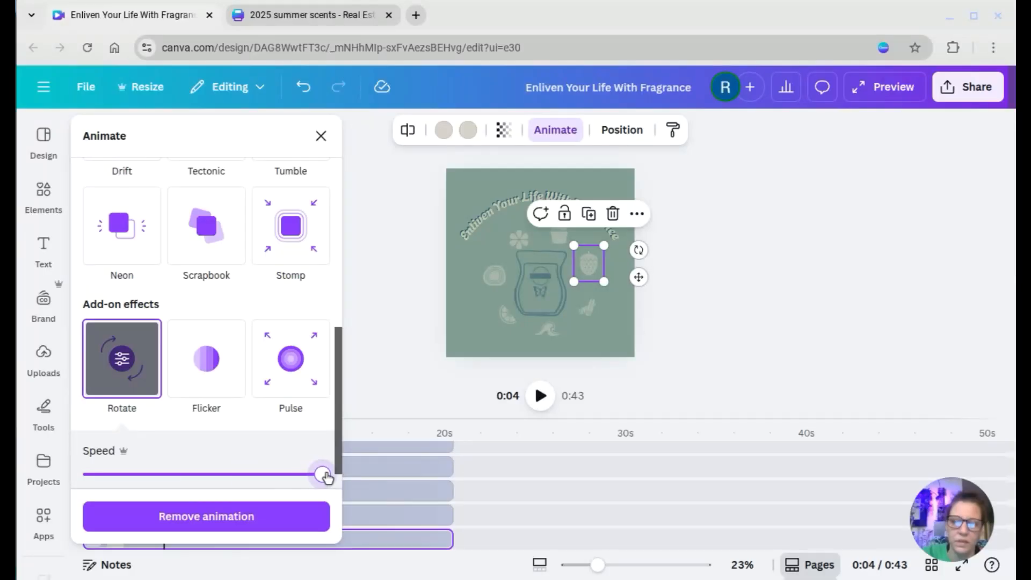
# Raise the Rotate effect's speed on the icon beside the jar's lower right, below the strawberry, to nearly the maximum
pyautogui.click(582, 314)
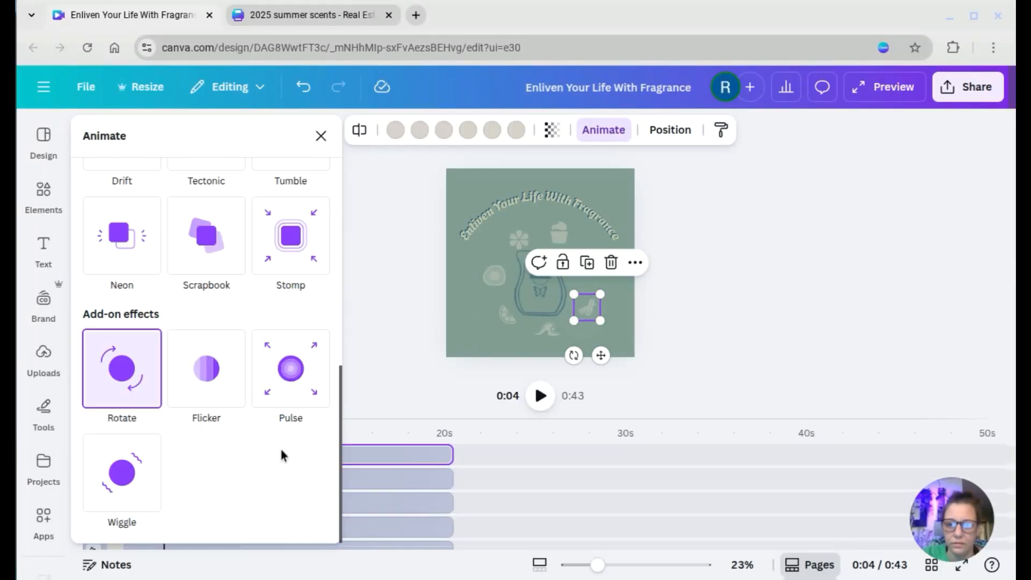
pyautogui.click(134, 375)
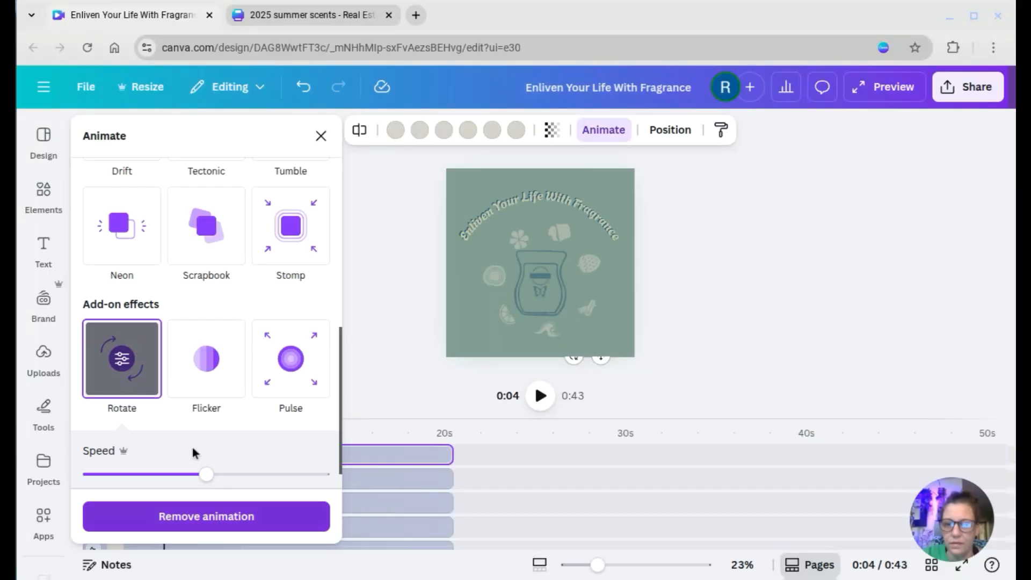
pyautogui.moveTo(206, 474); pyautogui.dragTo(343, 477)
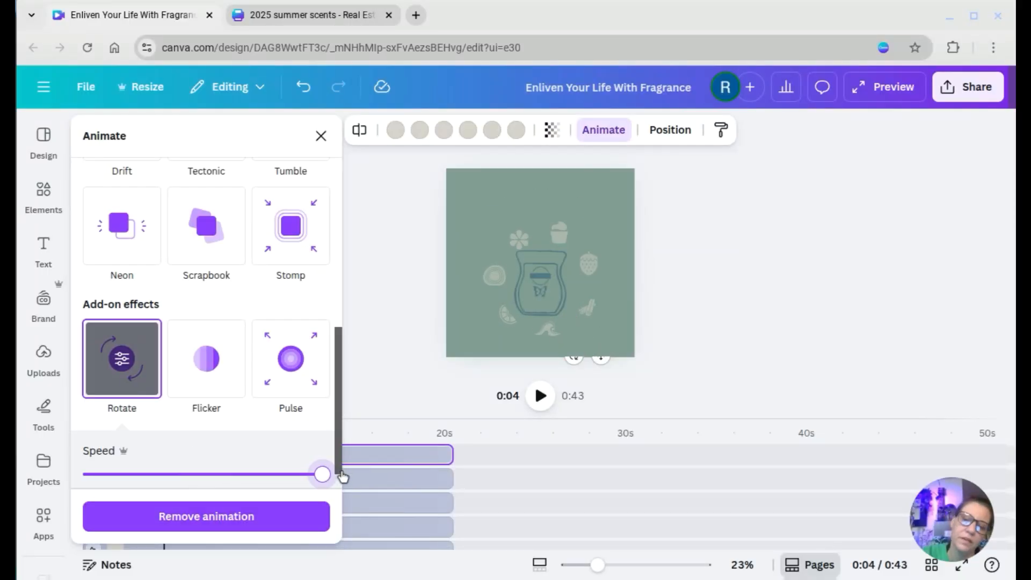
# Set the Rotate effect's speed on the wave icon beneath the jar to about four-fifths of the maximum
pyautogui.click(555, 337)
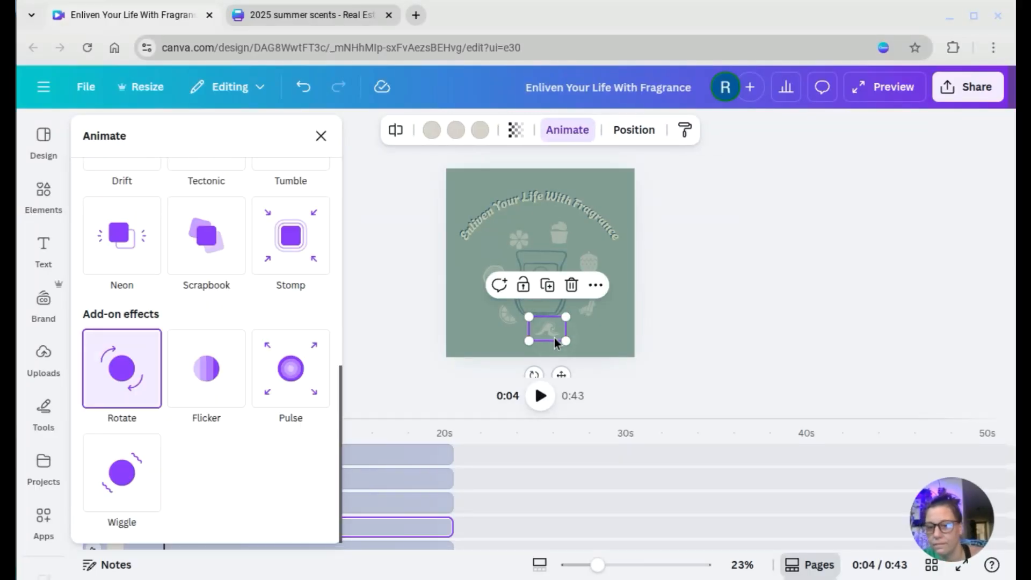
pyautogui.click(108, 382)
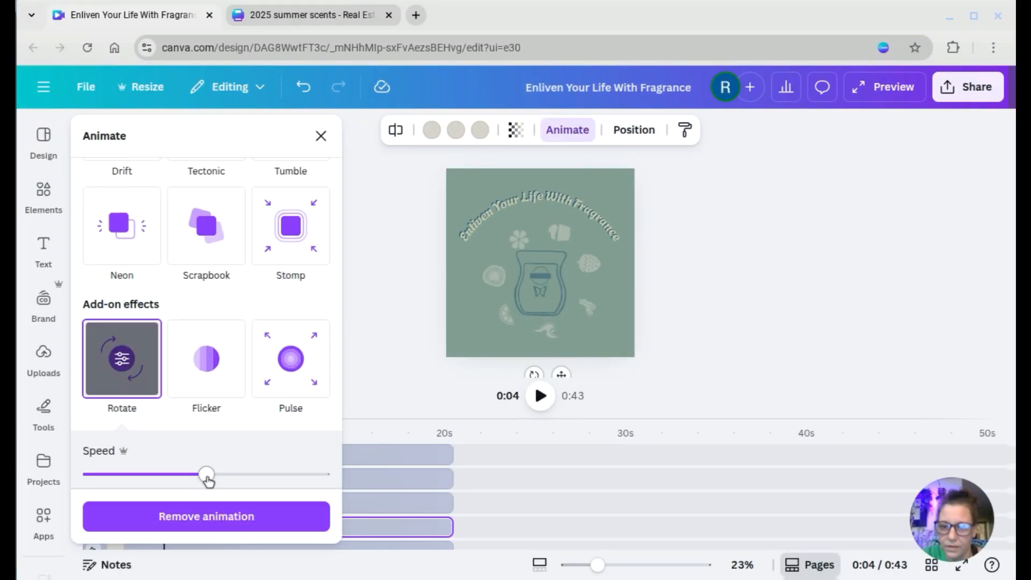
pyautogui.moveTo(209, 479); pyautogui.dragTo(345, 478)
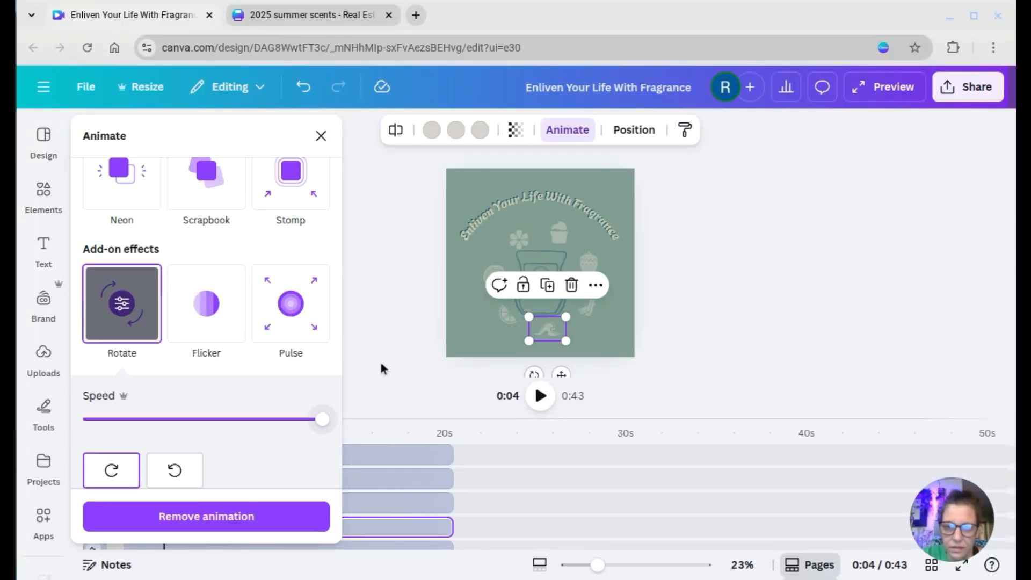
pyautogui.moveTo(324, 428); pyautogui.dragTo(282, 425)
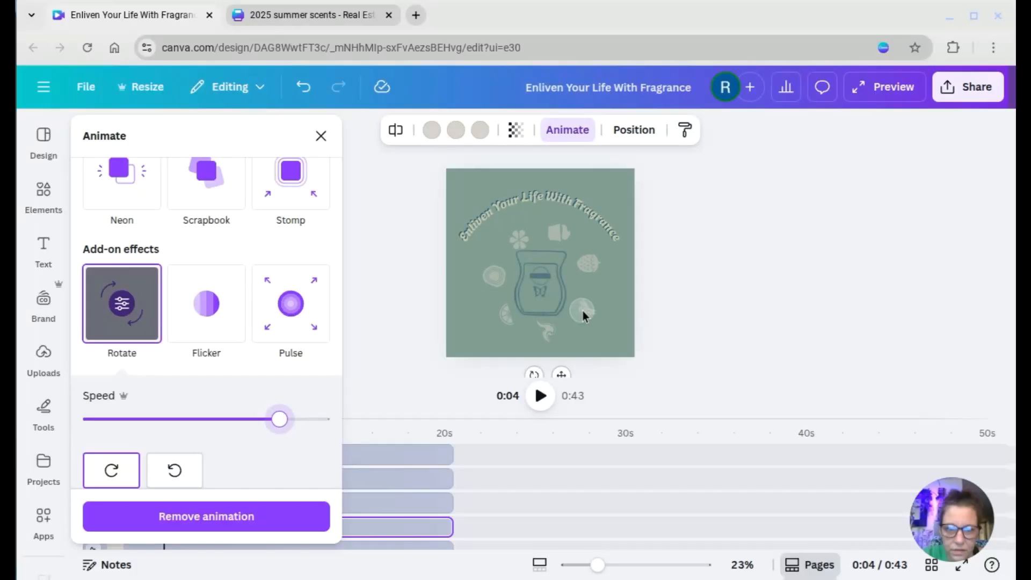
# Lower the Rotate speed of the icon between the strawberry and the wave to about four-fifths of the maximum
pyautogui.click(583, 315)
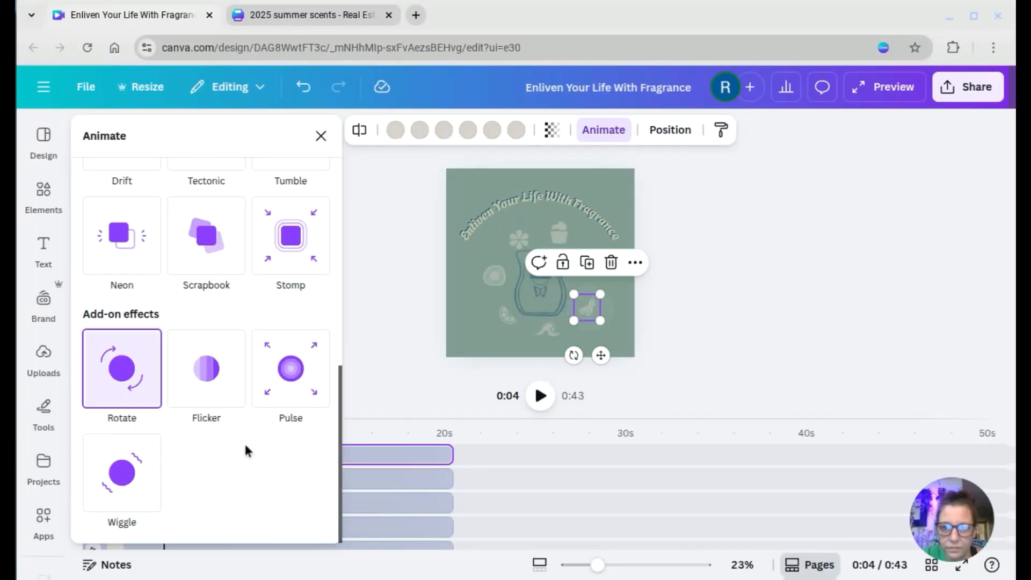
pyautogui.click(129, 401)
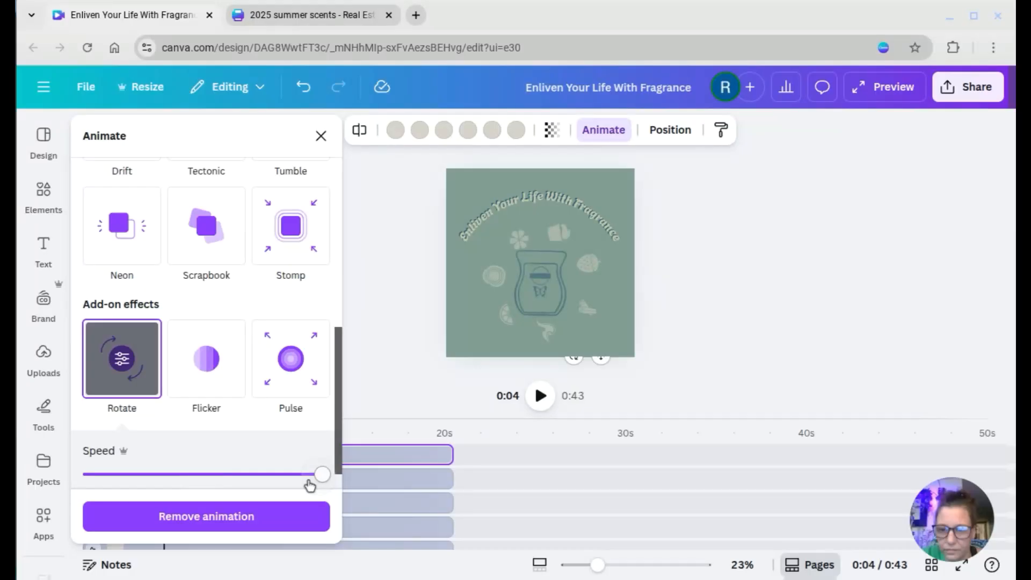
pyautogui.moveTo(310, 485); pyautogui.dragTo(284, 474)
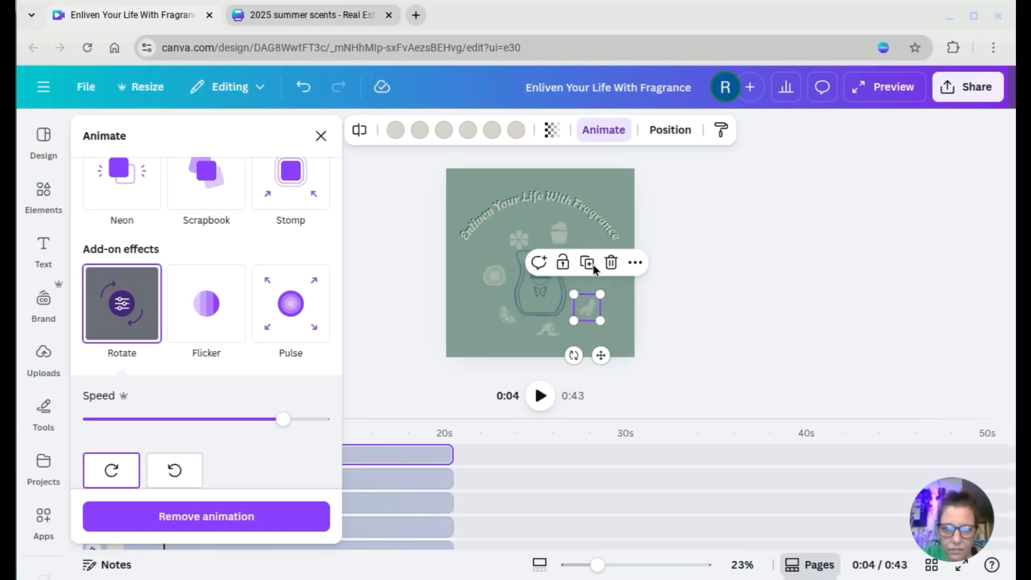
# Lower the Rotate effect's speed on the strawberry icon to about four-fifths of the maximum
pyautogui.click(556, 240)
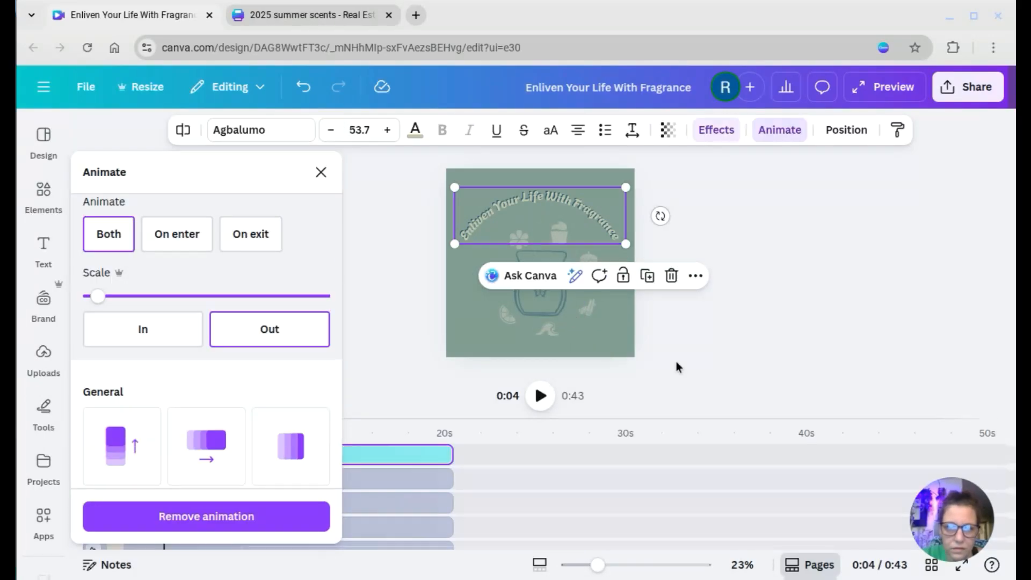
pyautogui.click(745, 327)
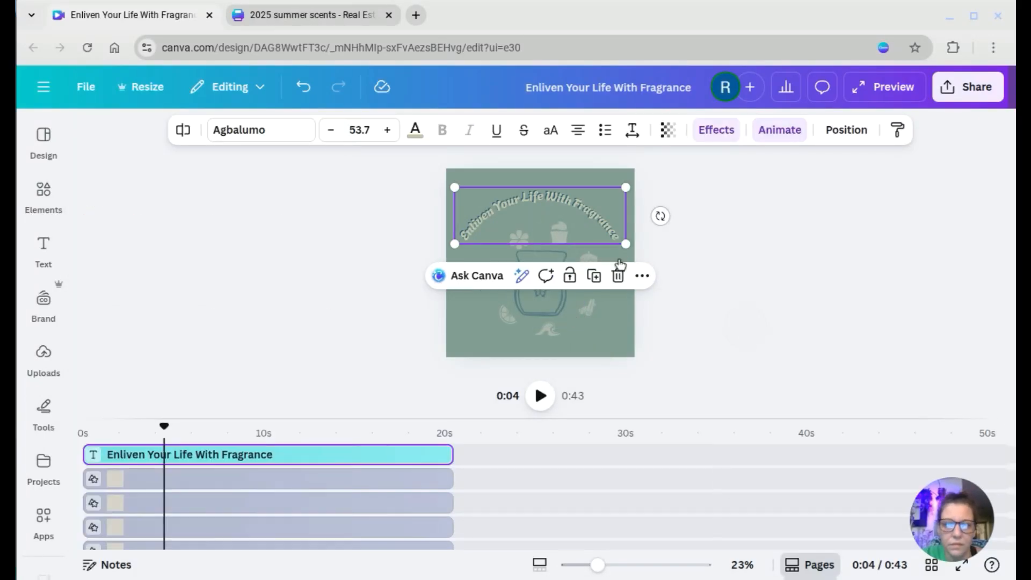
pyautogui.click(586, 253)
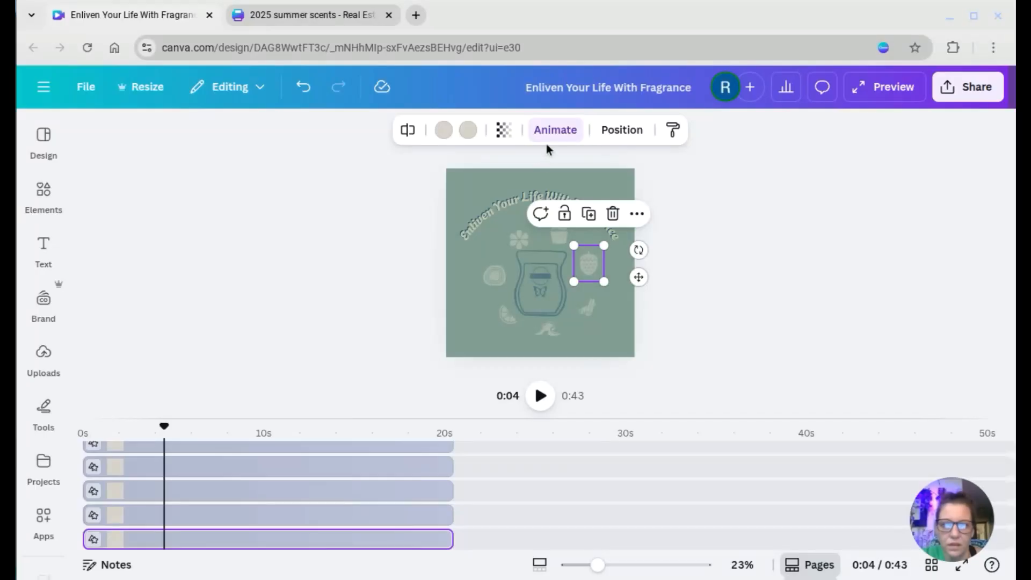
pyautogui.click(555, 130)
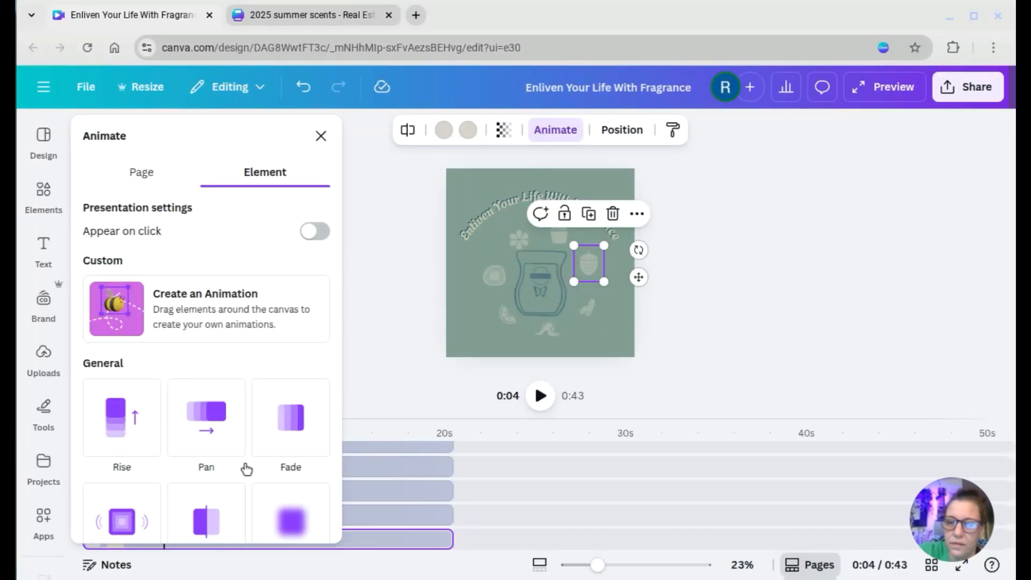
pyautogui.scroll(-8, 247, 469)
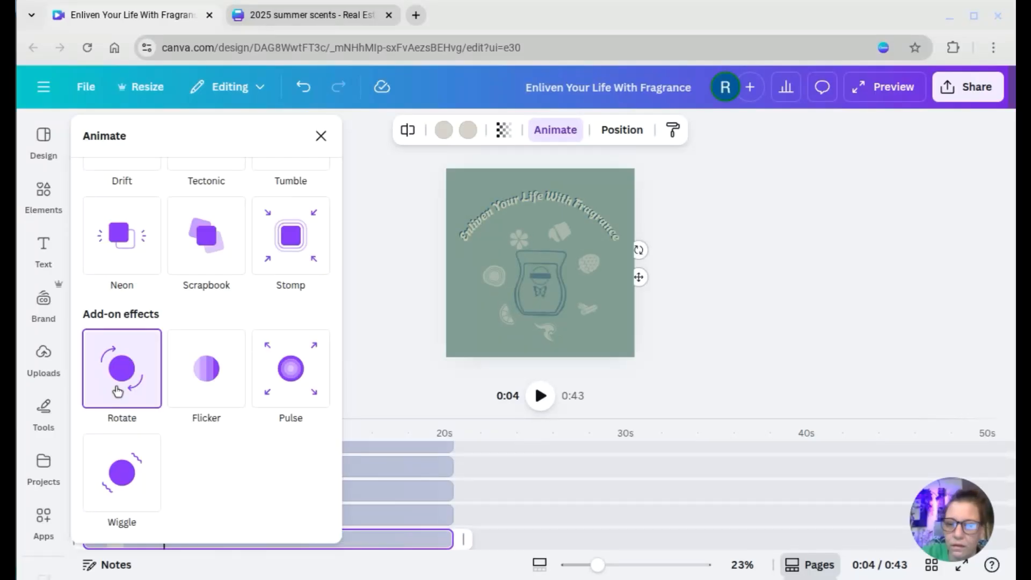
pyautogui.click(144, 370)
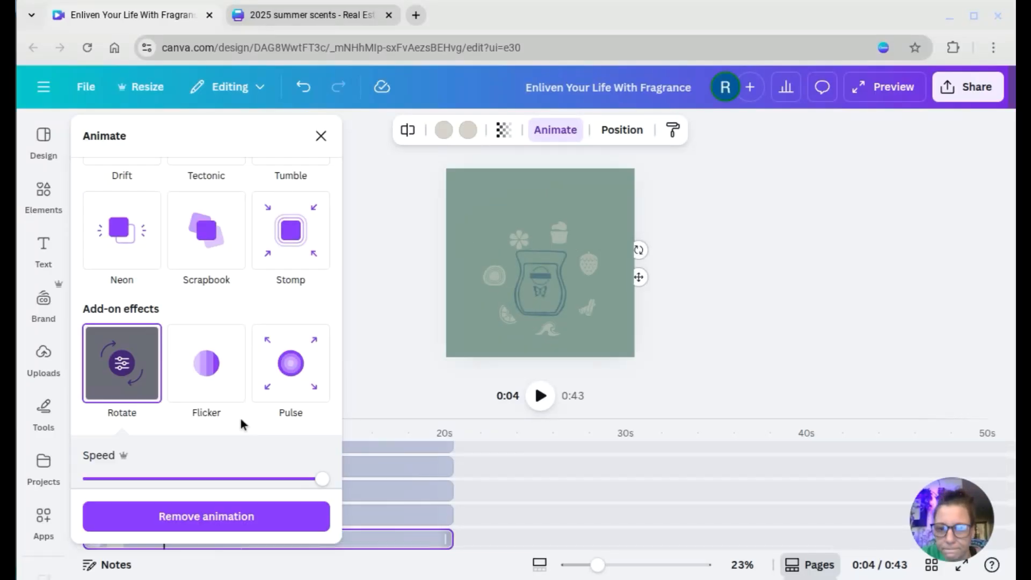
pyautogui.moveTo(324, 477); pyautogui.dragTo(281, 476)
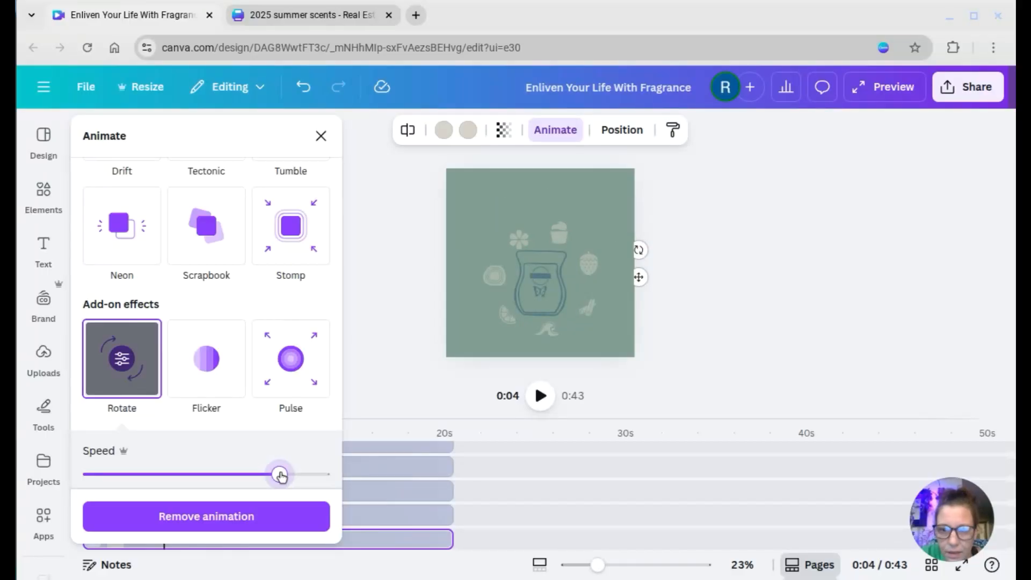
# Lower the Rotate effect's speed on the flower icon to about four-fifths of the maximum
pyautogui.click(513, 243)
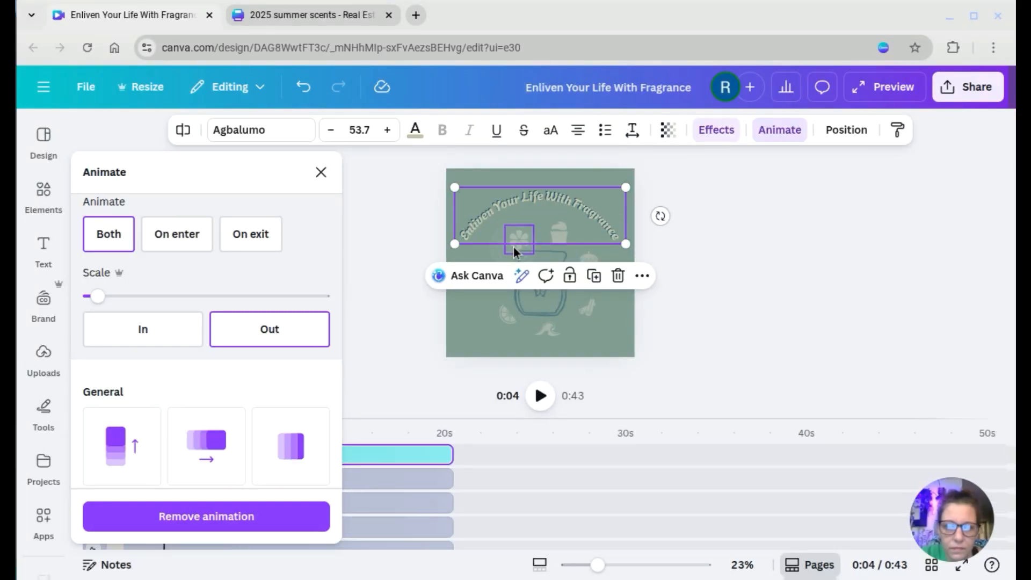
pyautogui.click(514, 247)
pyautogui.click(131, 370)
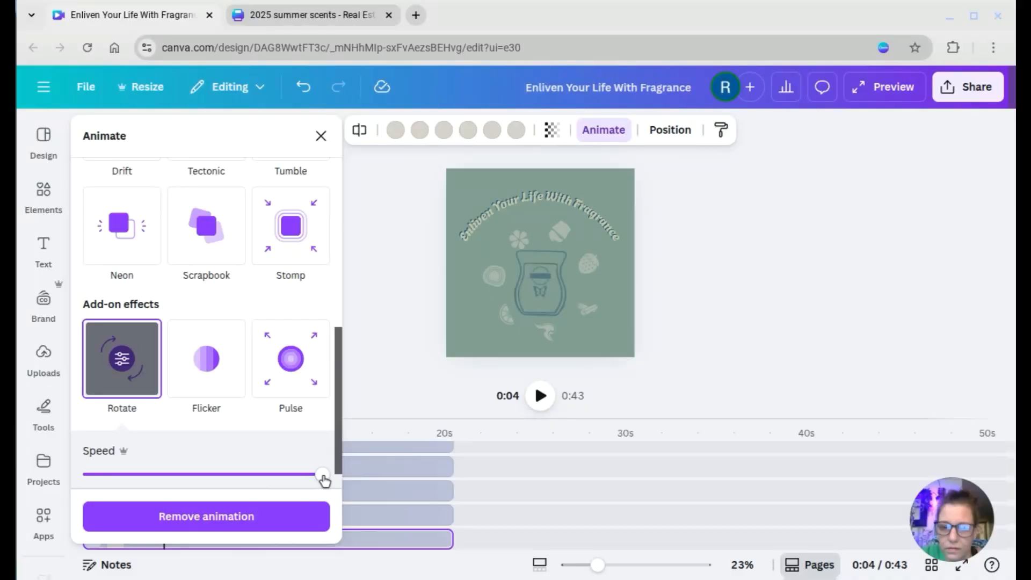
pyautogui.moveTo(322, 475); pyautogui.dragTo(279, 473)
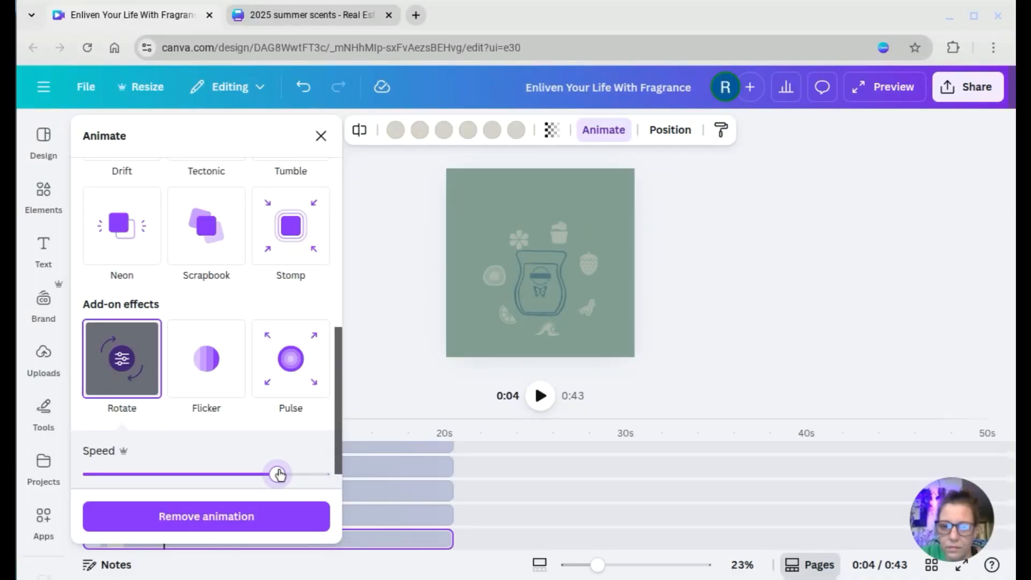
# Raise the Rotate effect's speed on the round icon left of the jar to about nine-tenths of the maximum
pyautogui.click(486, 283)
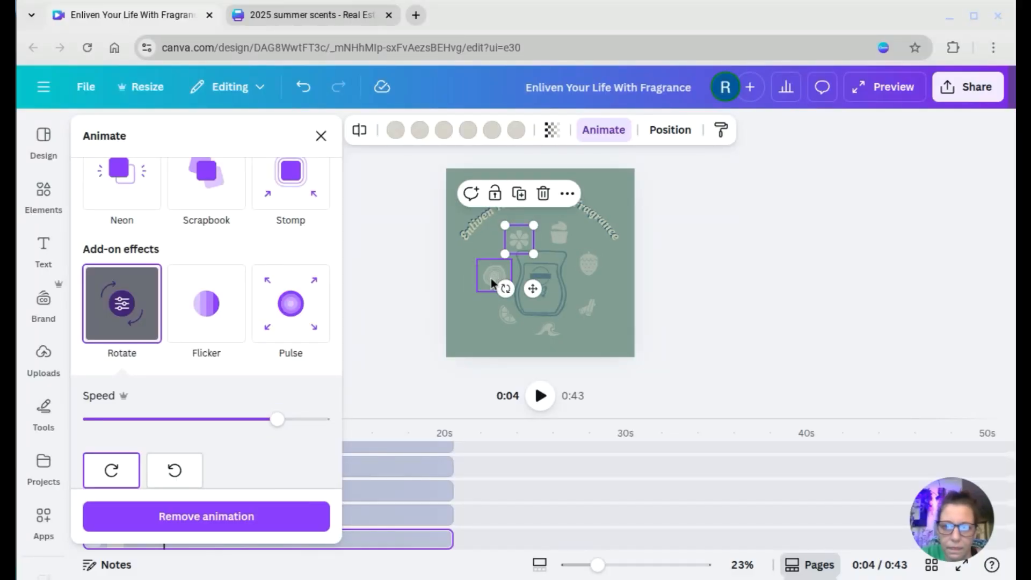
pyautogui.click(491, 278)
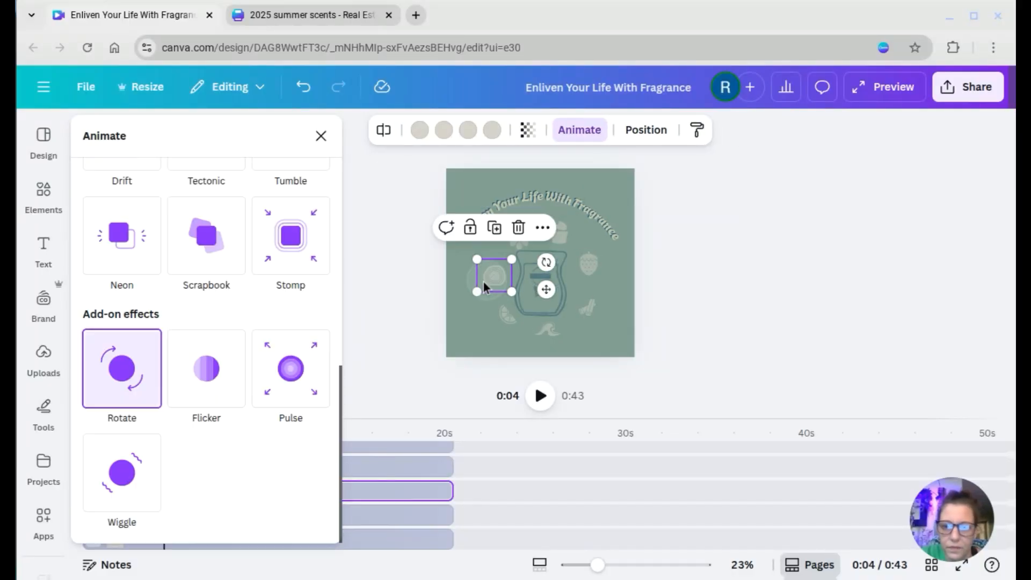
pyautogui.click(97, 385)
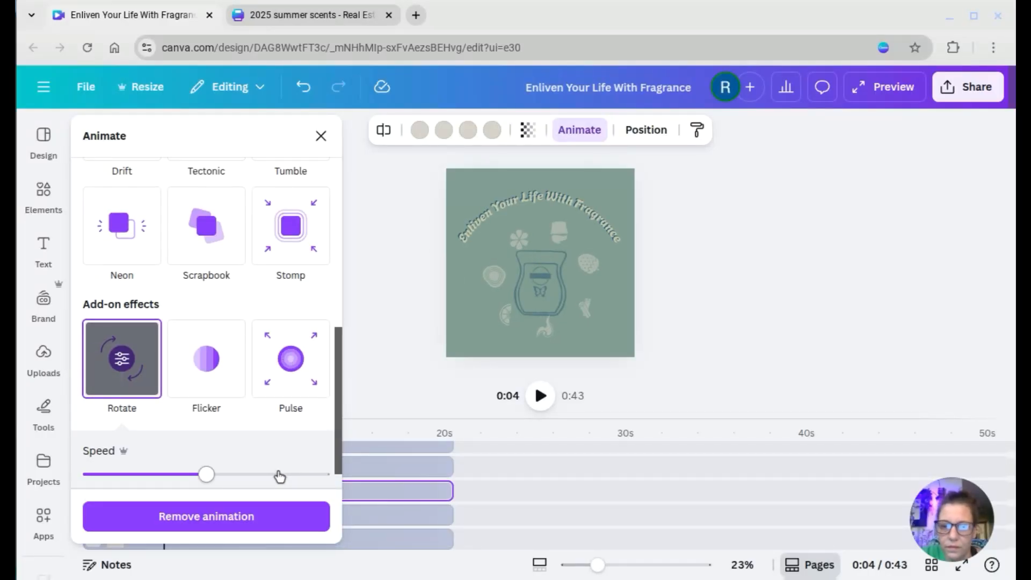
pyautogui.click(278, 474)
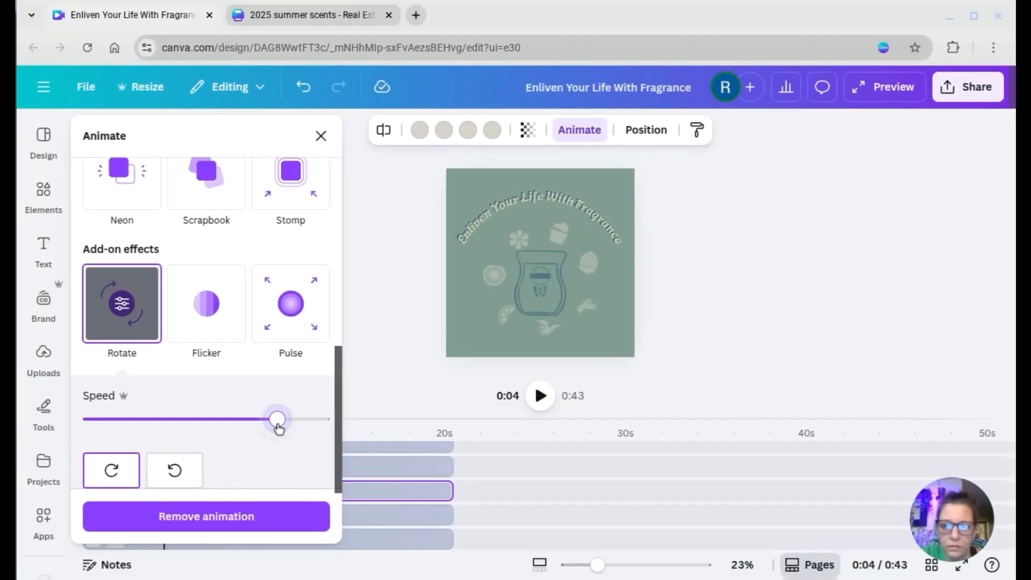
pyautogui.moveTo(288, 423); pyautogui.dragTo(300, 426)
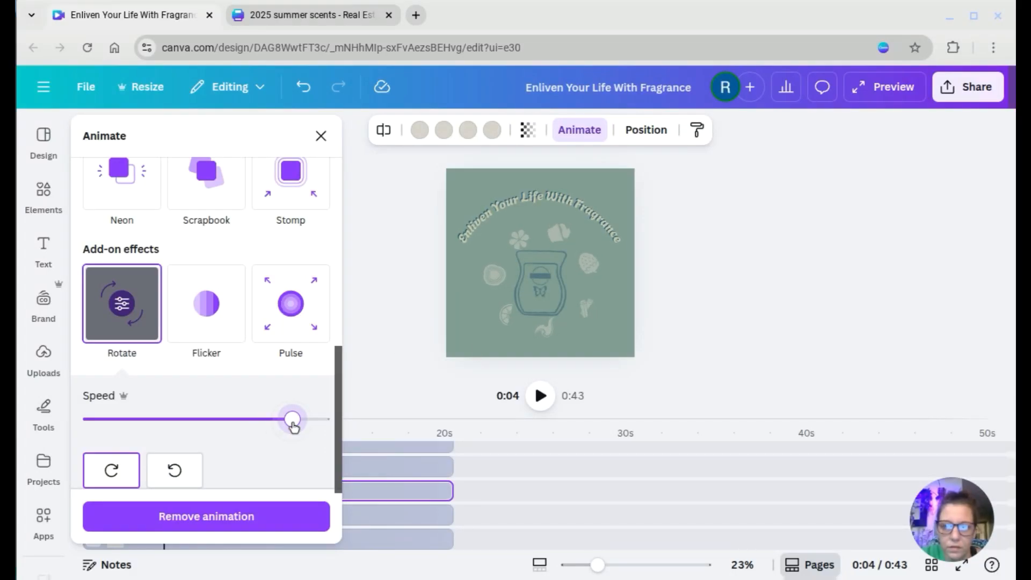
pyautogui.hotkey('ctrl', 'z')
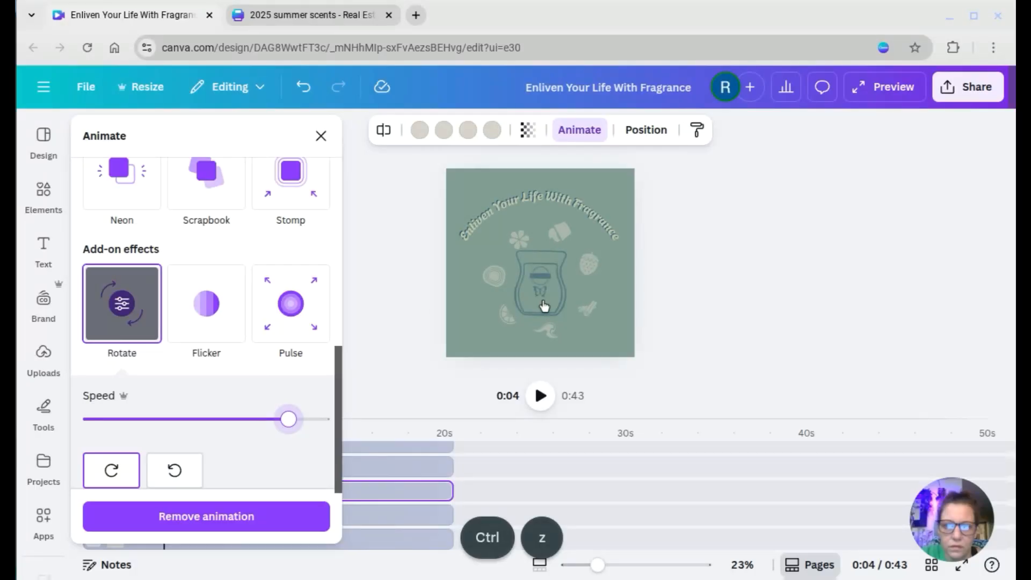
pyautogui.click(490, 284)
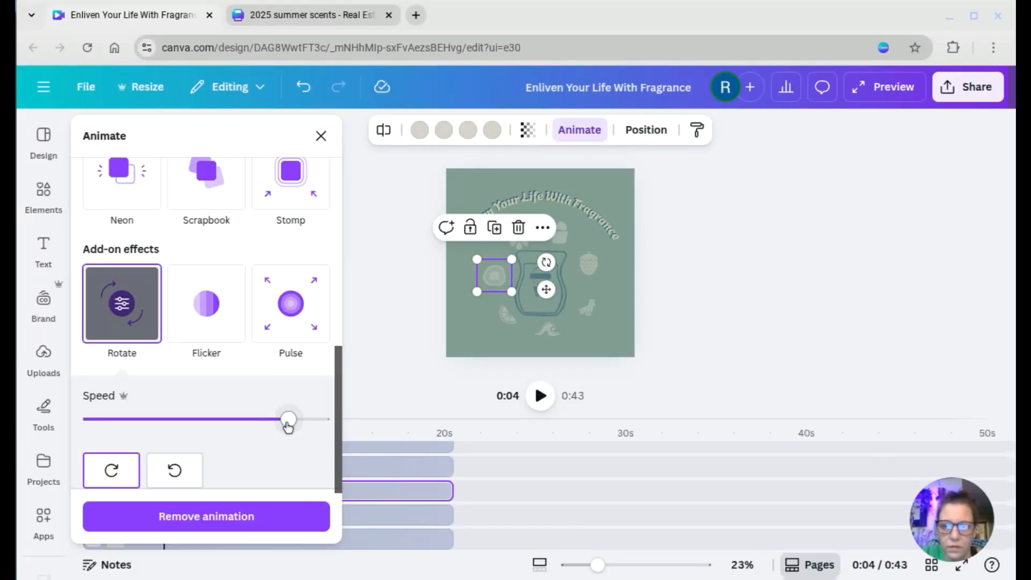
pyautogui.moveTo(290, 426); pyautogui.dragTo(310, 426)
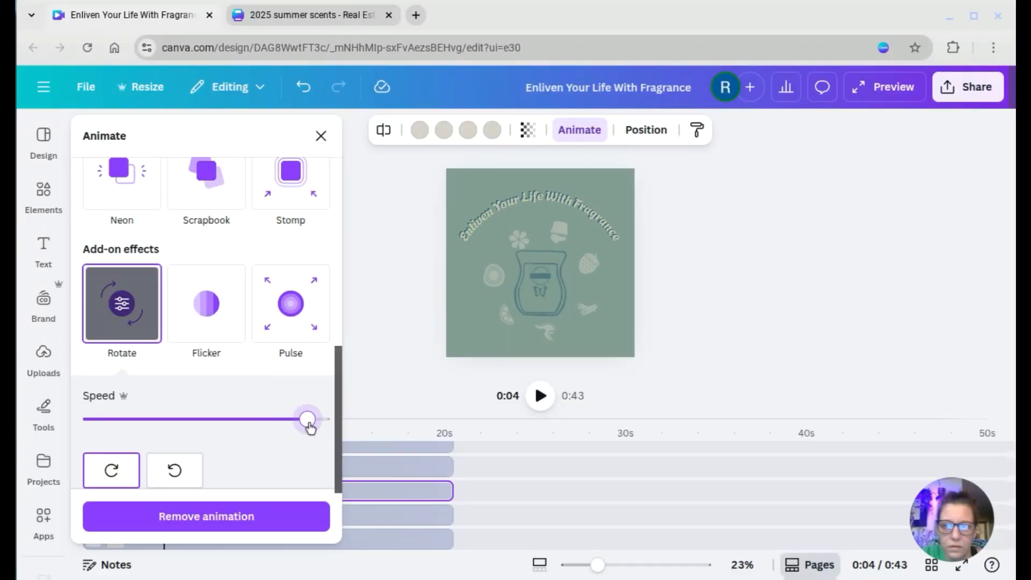
# Lower the Rotate effect's speed on the cupcake icon to about four-fifths of the maximum
pyautogui.click(559, 241)
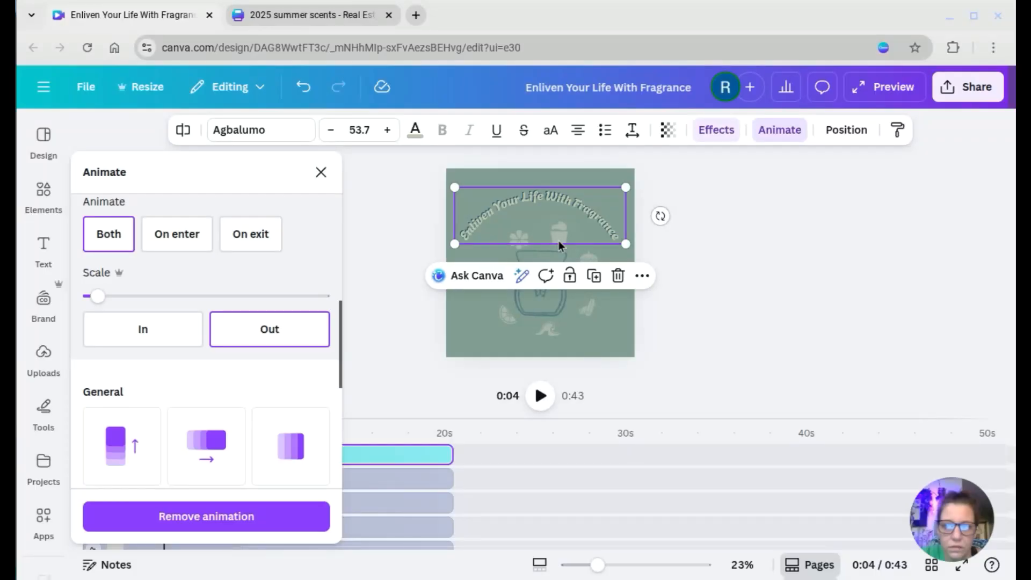
pyautogui.click(558, 245)
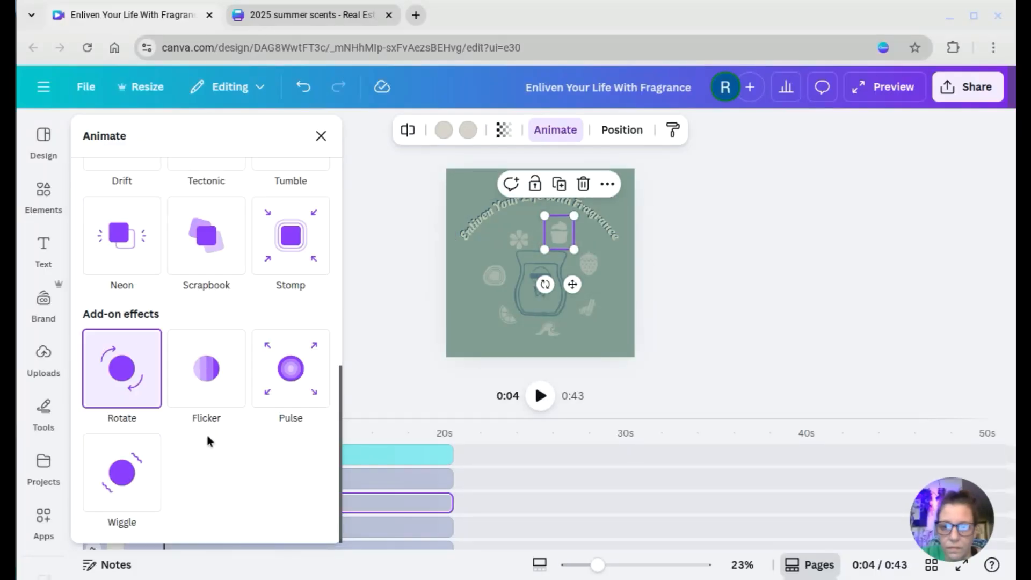
pyautogui.click(103, 381)
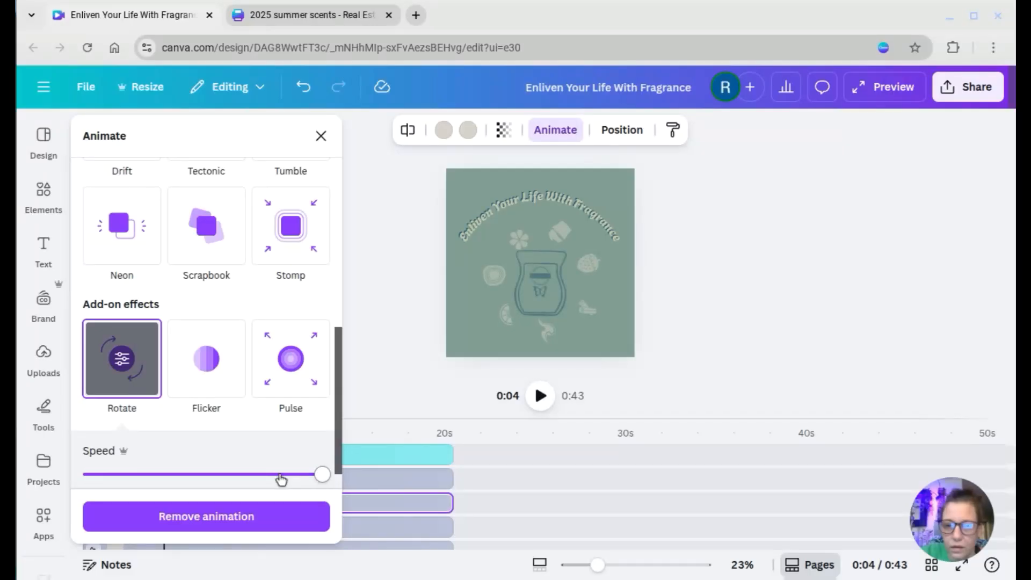
pyautogui.click(280, 475)
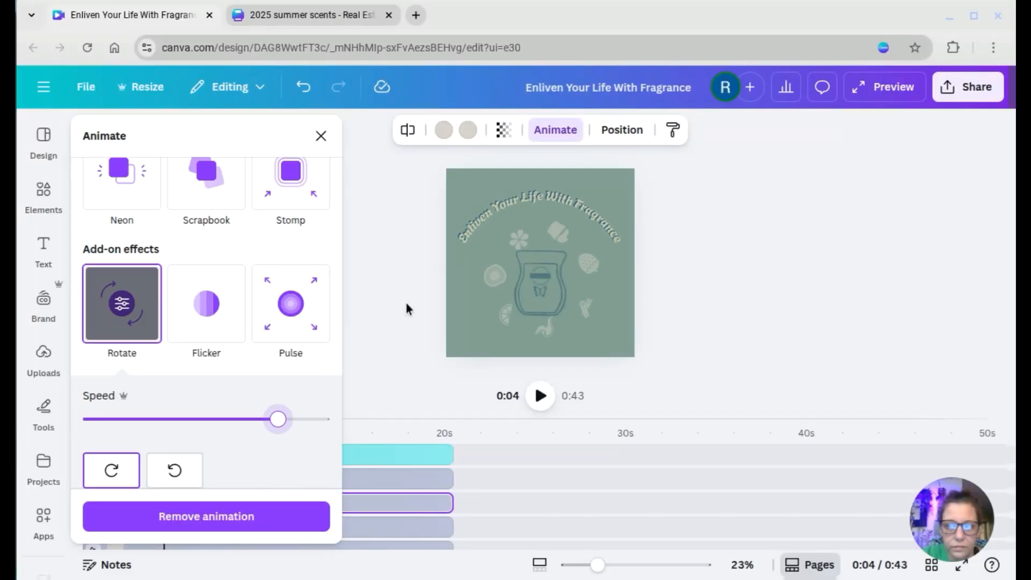
# Set the Rotate effect's speed on the citrus slice icon at the jar's lower left to about four-fifths of the maximum
pyautogui.click(502, 318)
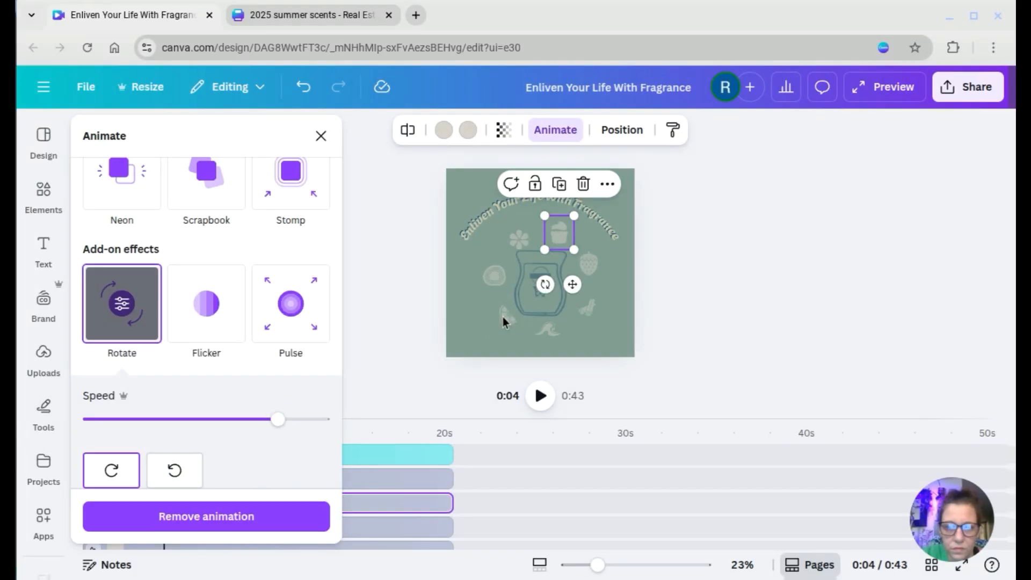
pyautogui.click(503, 320)
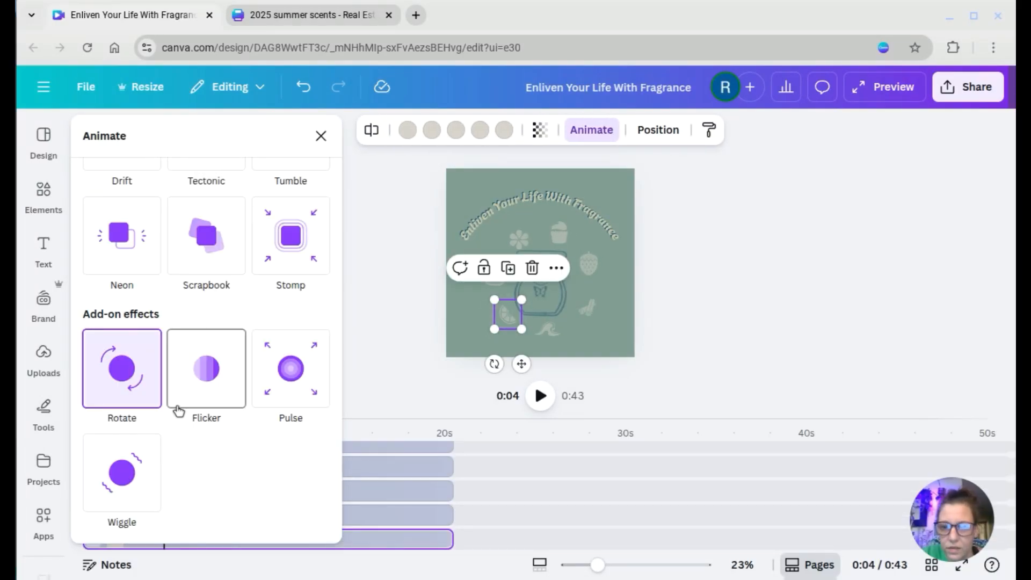
pyautogui.click(115, 399)
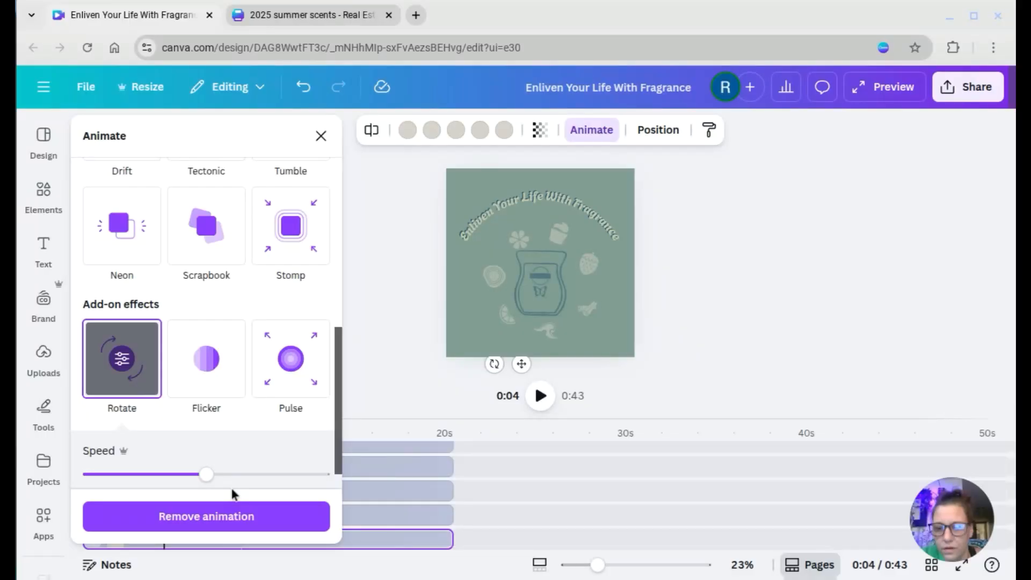
pyautogui.click(278, 475)
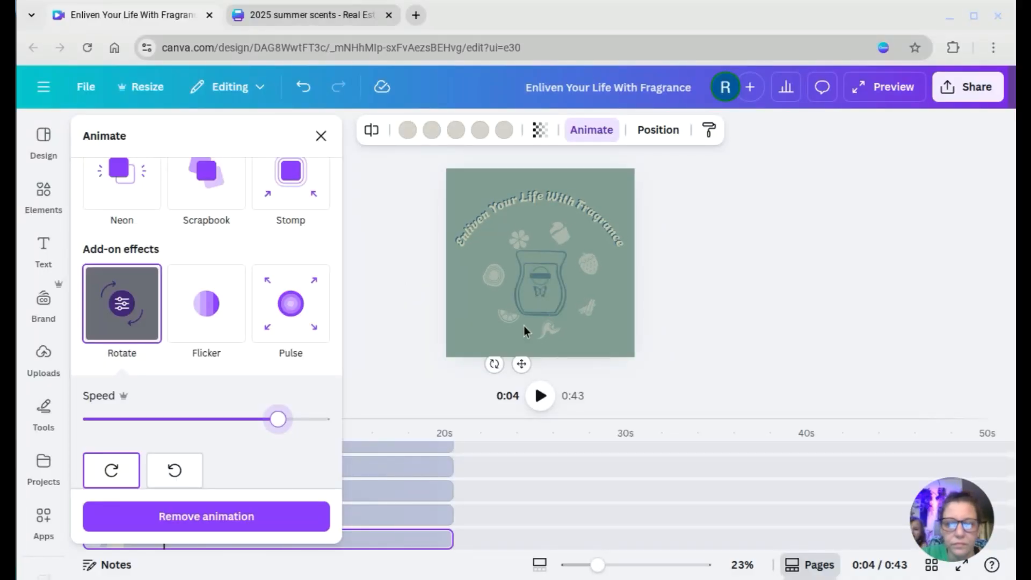
pyautogui.click(546, 332)
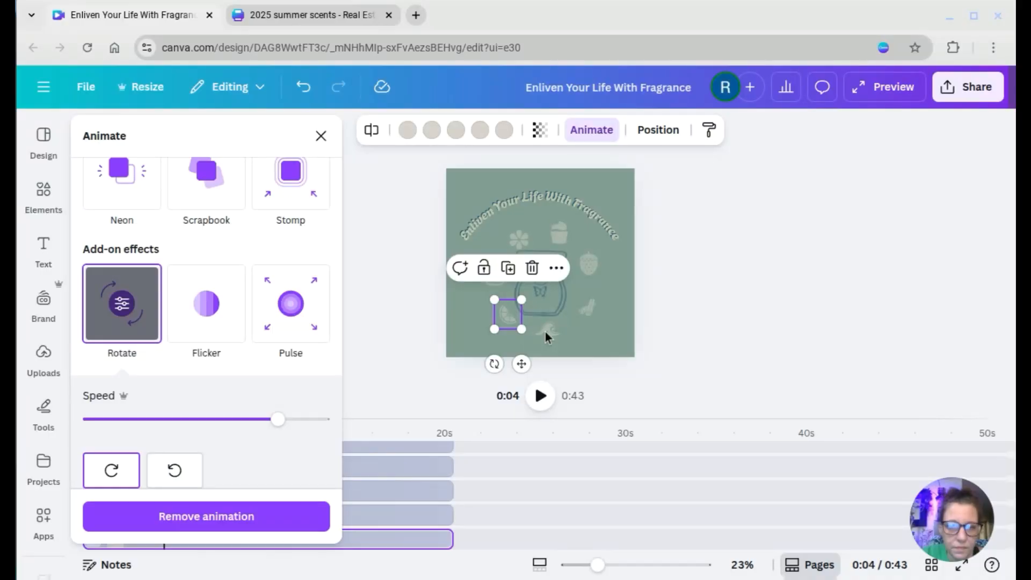
pyautogui.press('shift')
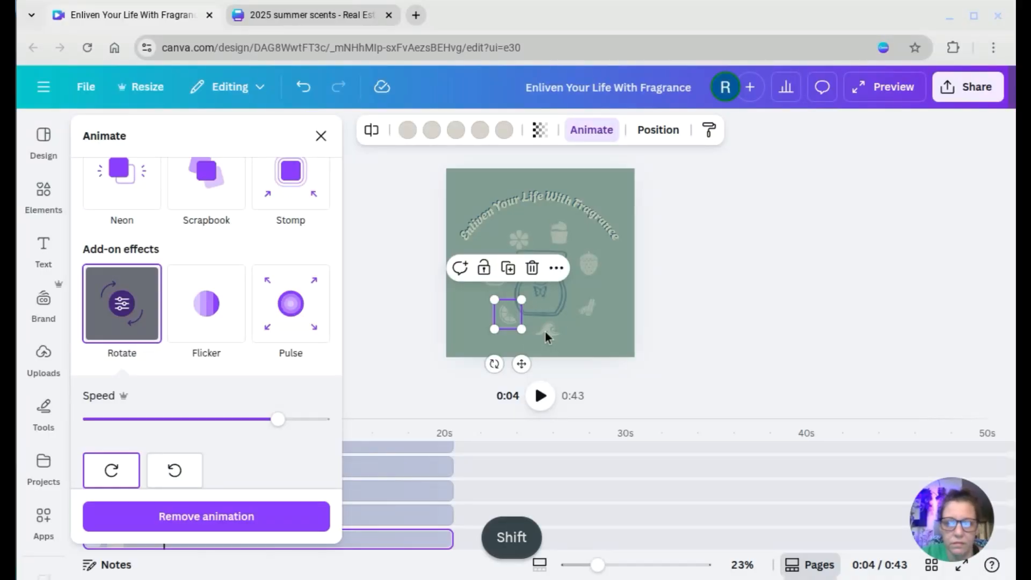
pyautogui.keyDown('shift'); pyautogui.click(545, 332); pyautogui.keyUp('shift')
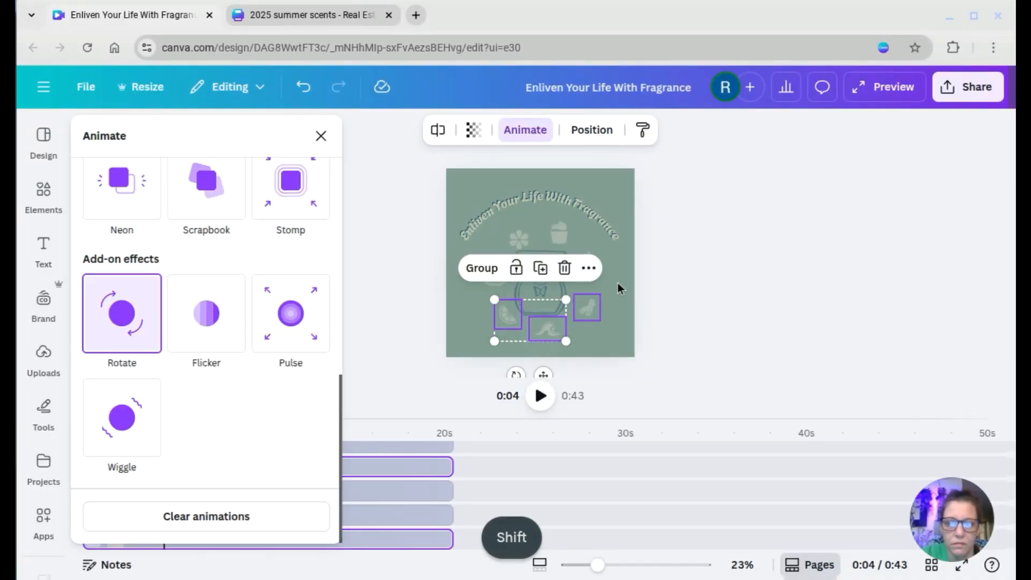
pyautogui.keyDown('shift'); pyautogui.click(582, 315); pyautogui.keyUp('shift')
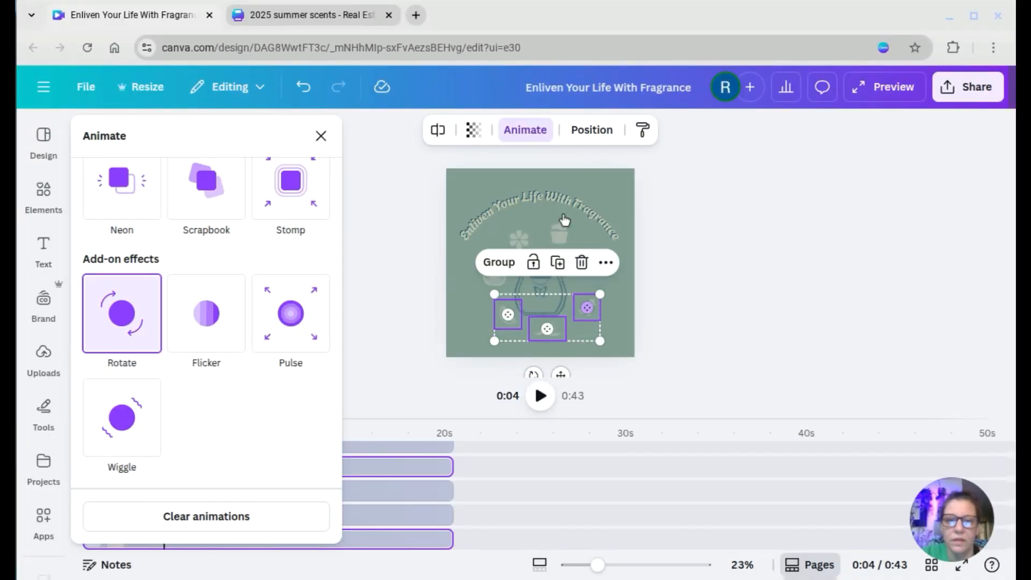
pyautogui.keyDown('shift'); pyautogui.click(554, 245); pyautogui.keyUp('shift')
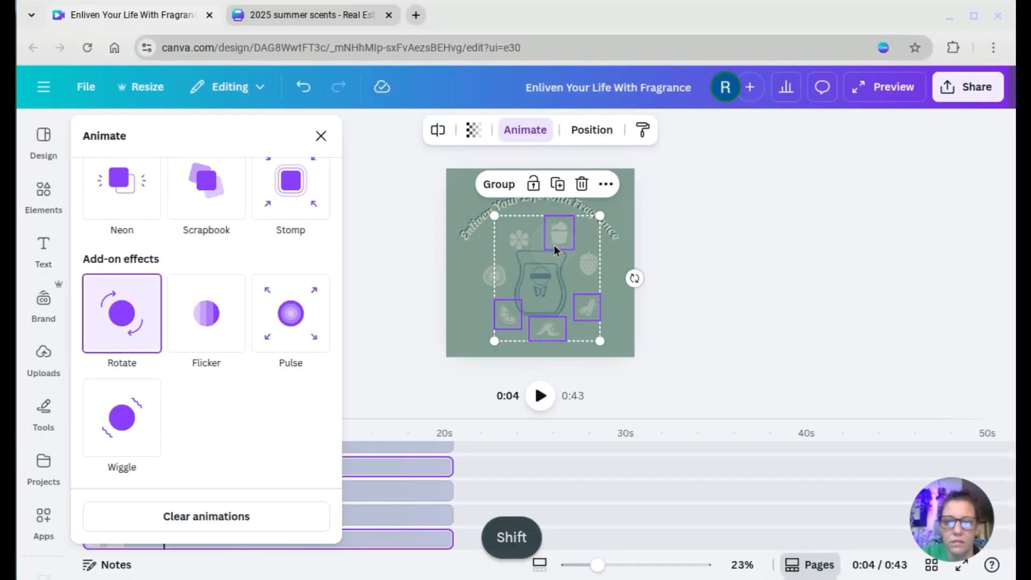
pyautogui.keyDown('shift'); pyautogui.click(515, 246); pyautogui.keyUp('shift')
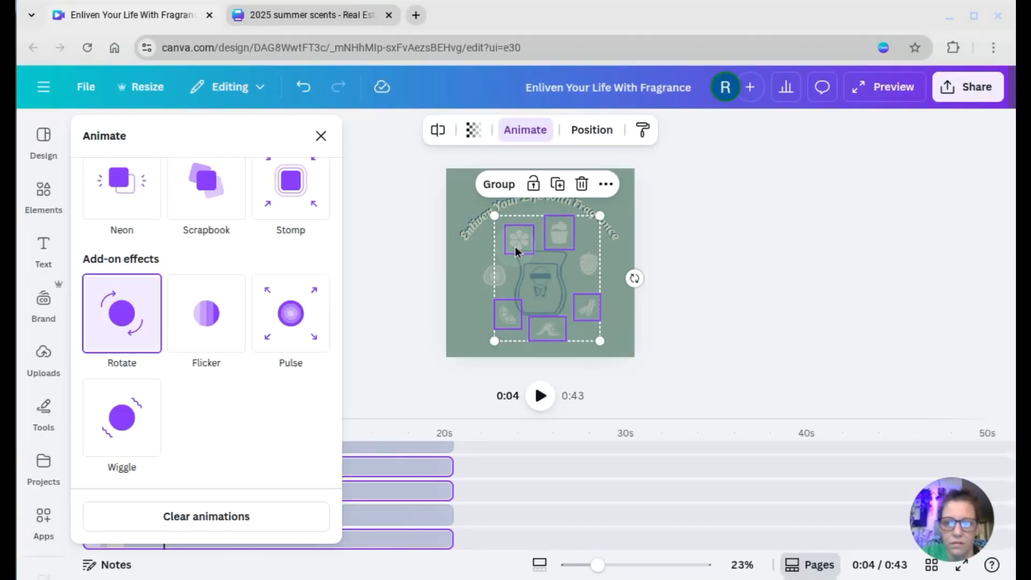
# Group all eight scent icons around the jar, leaving out the jar and the headline
pyautogui.click(485, 283)
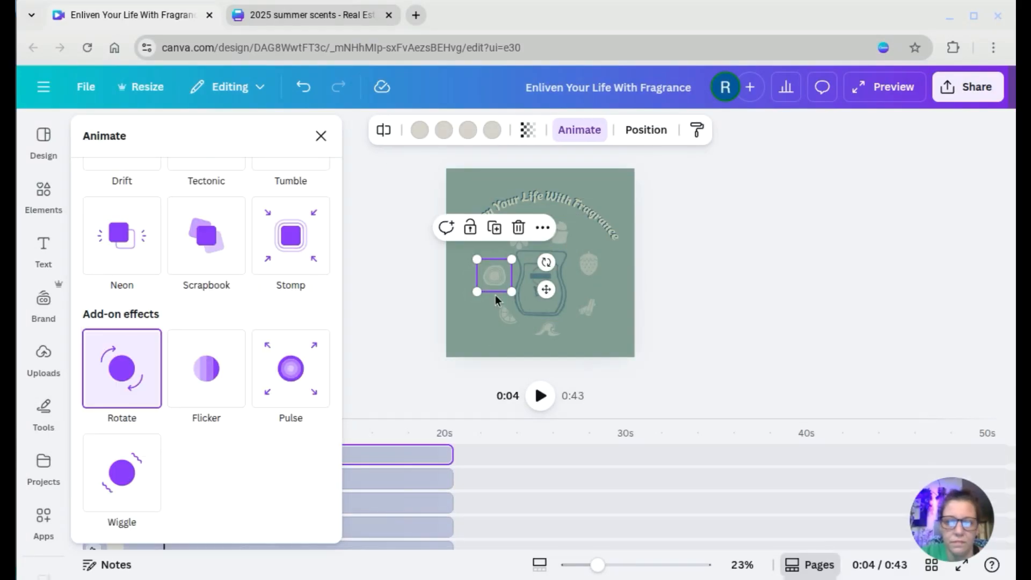
pyautogui.keyDown('shift'); pyautogui.click(505, 311); pyautogui.keyUp('shift')
pyautogui.keyDown('shift'); pyautogui.click(536, 331); pyautogui.keyUp('shift')
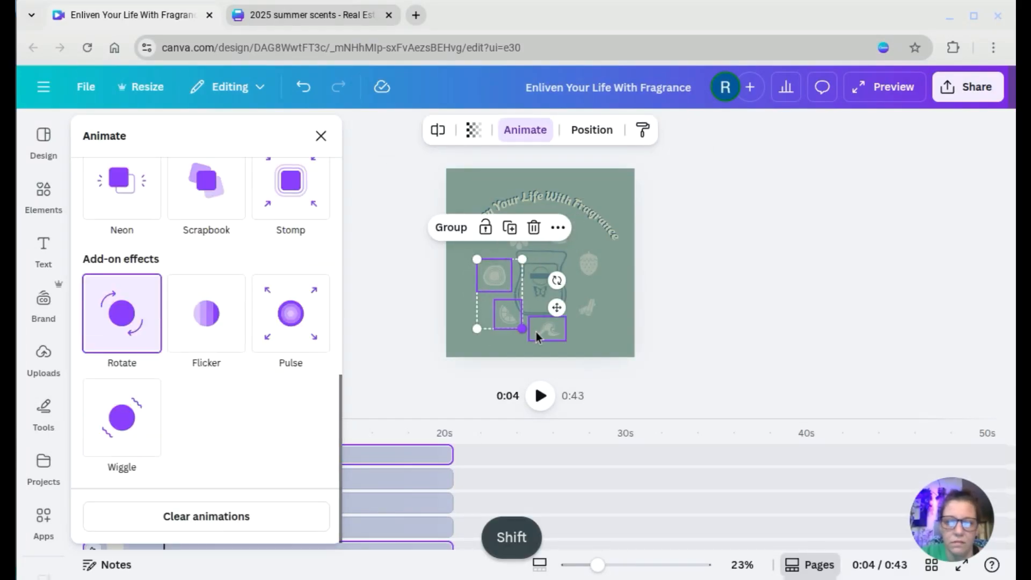
pyautogui.keyDown('shift'); pyautogui.click(581, 316); pyautogui.keyUp('shift')
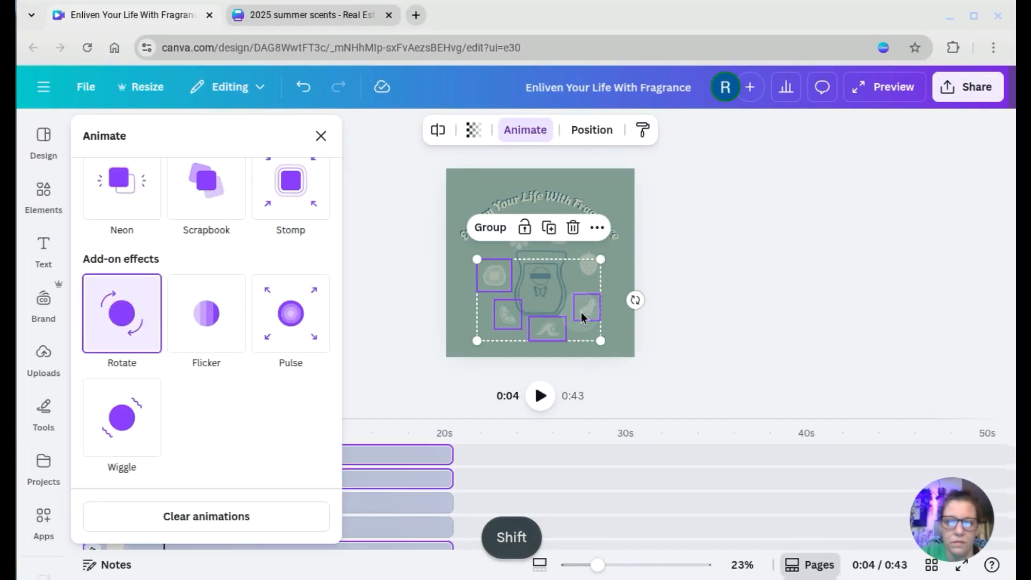
pyautogui.keyDown('shift'); pyautogui.click(585, 274); pyautogui.keyUp('shift')
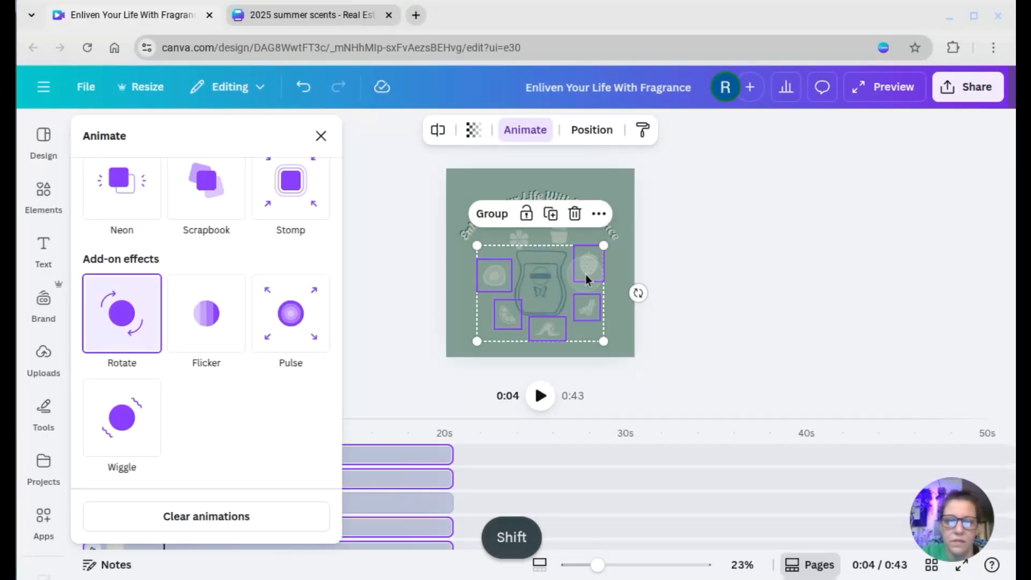
pyautogui.keyDown('shift'); pyautogui.click(556, 244); pyautogui.keyUp('shift')
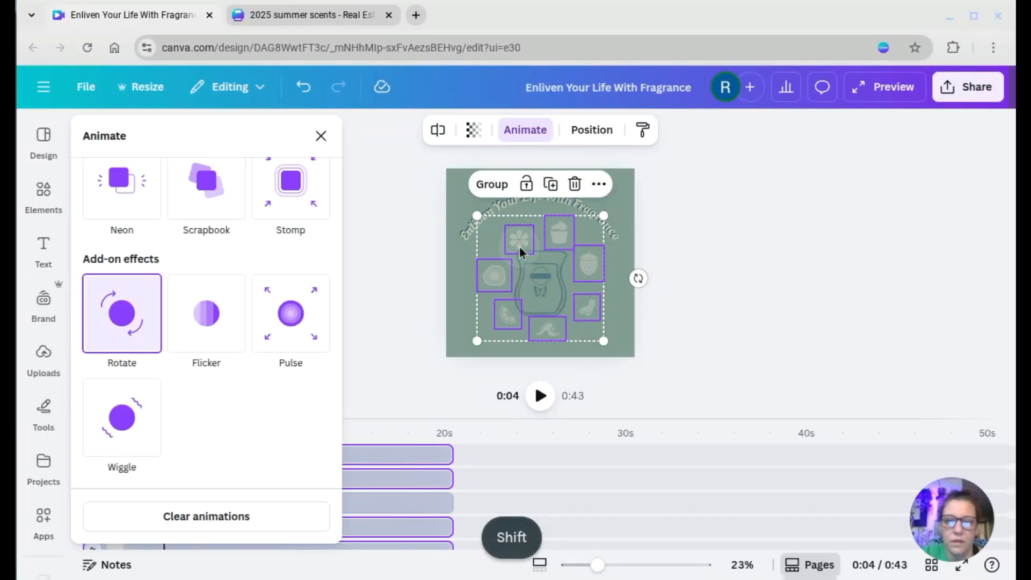
pyautogui.click(485, 186)
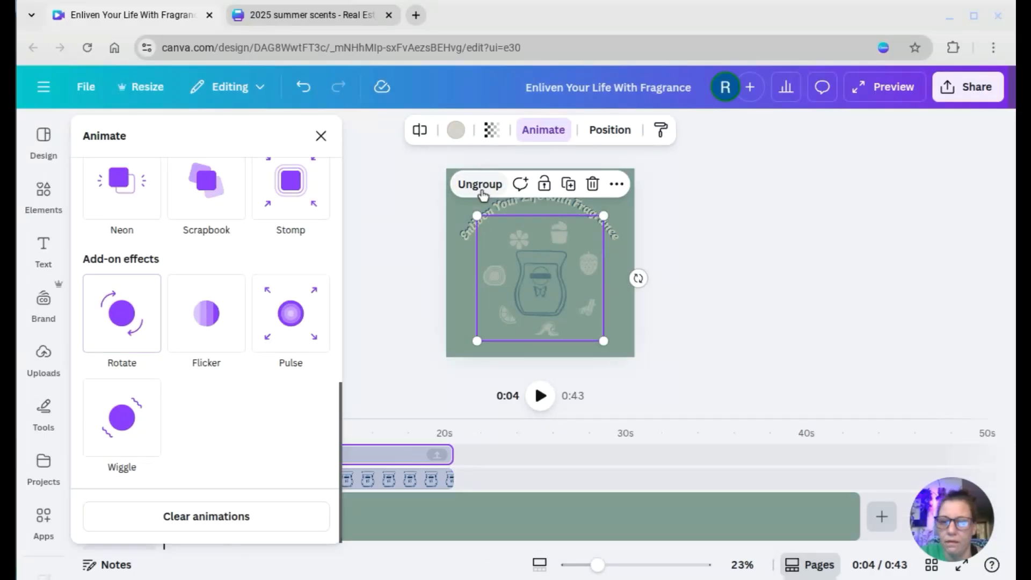
# Apply the Rotate effect to the whole icon group and preview the video
pyautogui.click(104, 329)
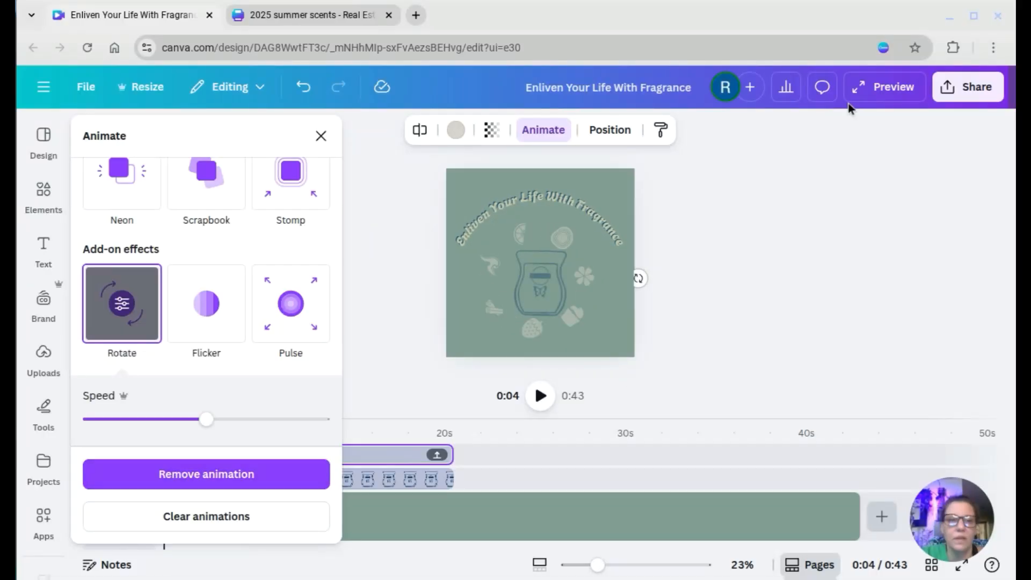
pyautogui.click(884, 90)
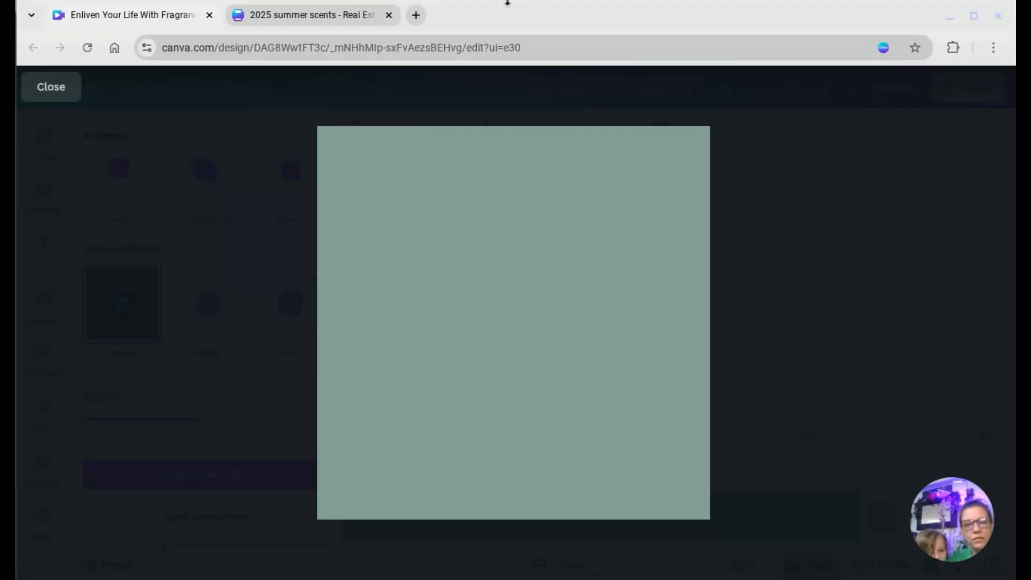
pyautogui.click(48, 88)
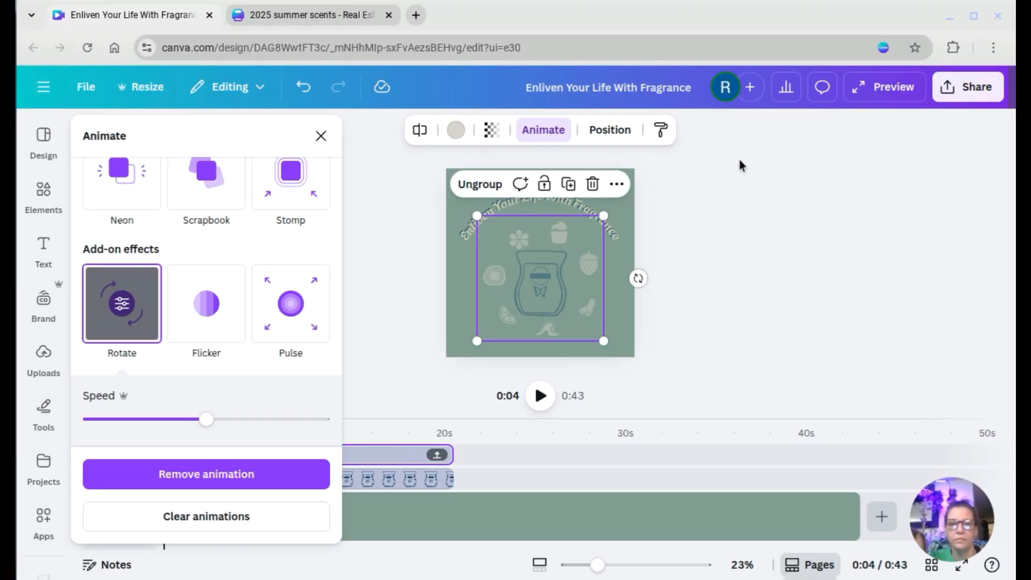
pyautogui.press('Escape')
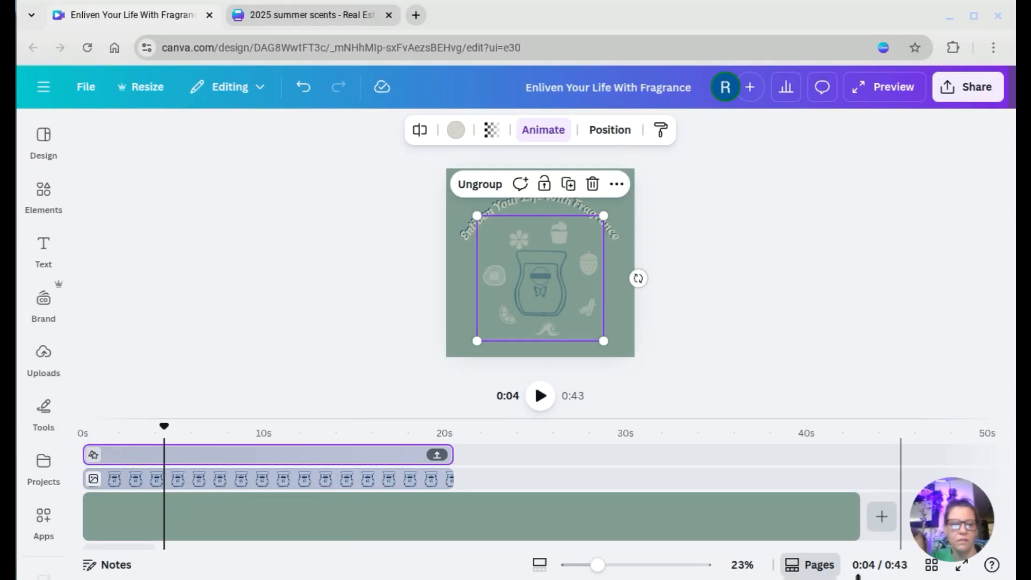
# Group the curved headline, the icon group and the jar together, leaving out the background
pyautogui.click(271, 480)
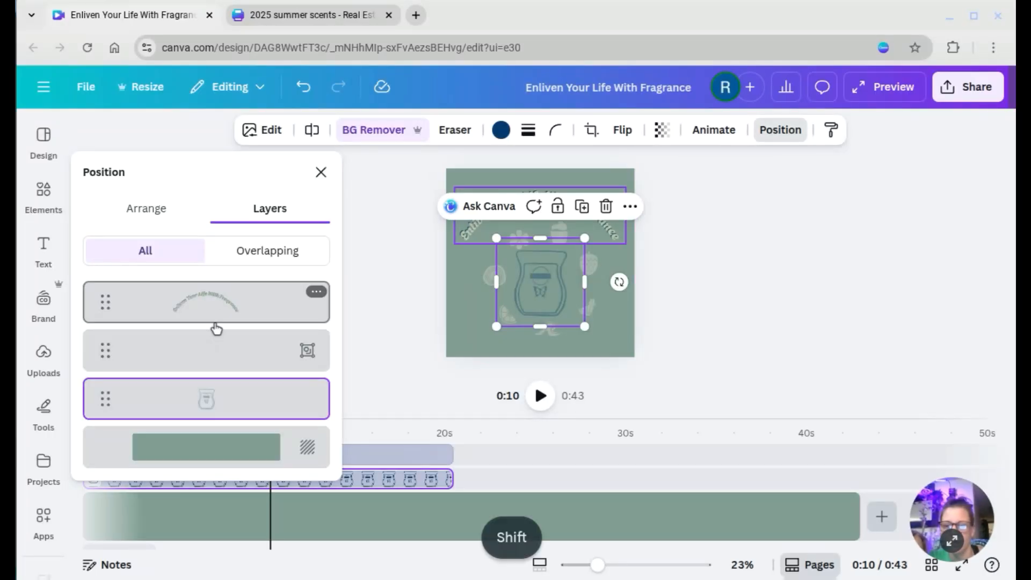
pyautogui.click(249, 345)
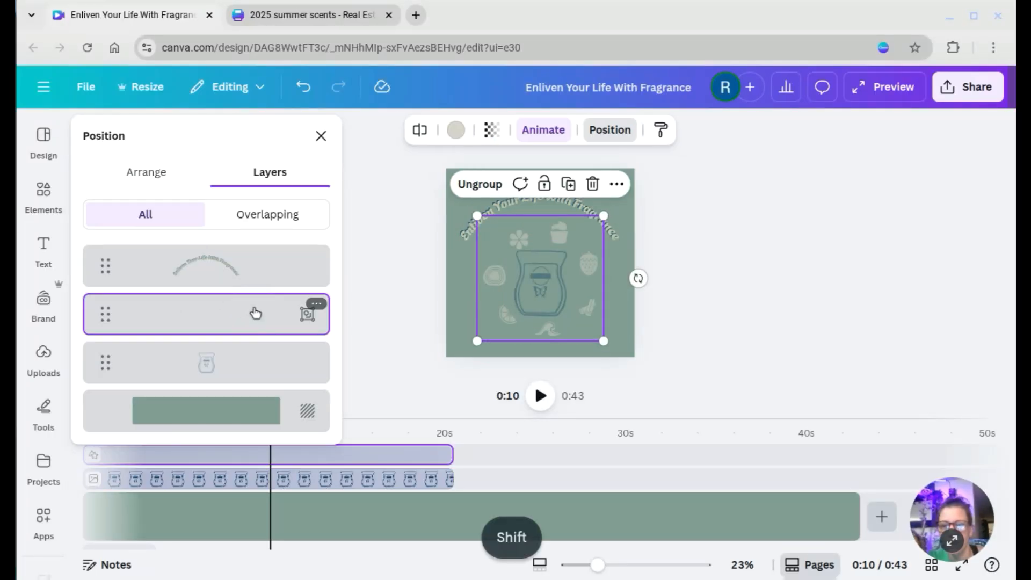
pyautogui.keyDown('shift'); pyautogui.click(256, 282); pyautogui.keyUp('shift')
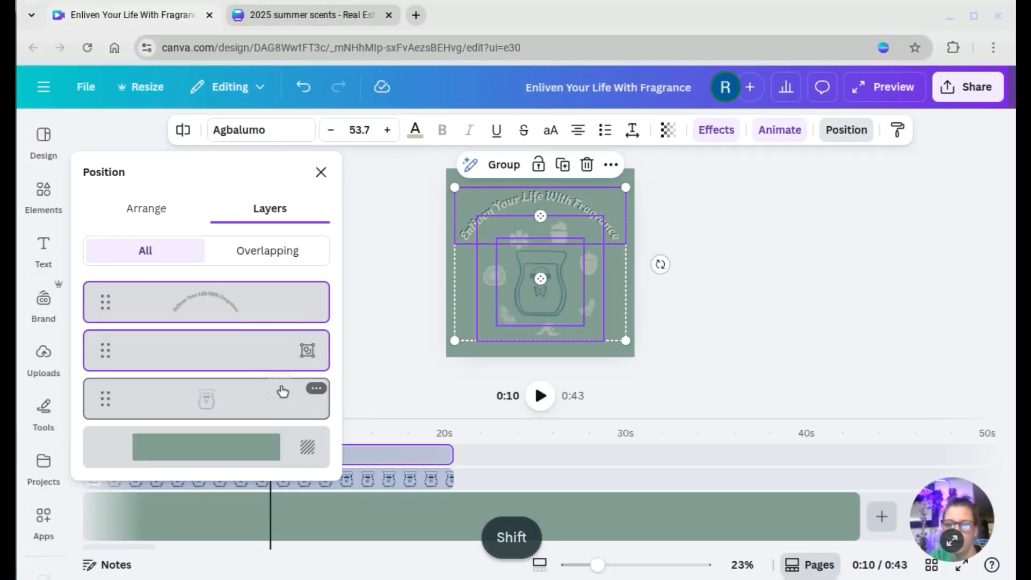
pyautogui.keyDown('shift'); pyautogui.click(282, 392); pyautogui.keyUp('shift')
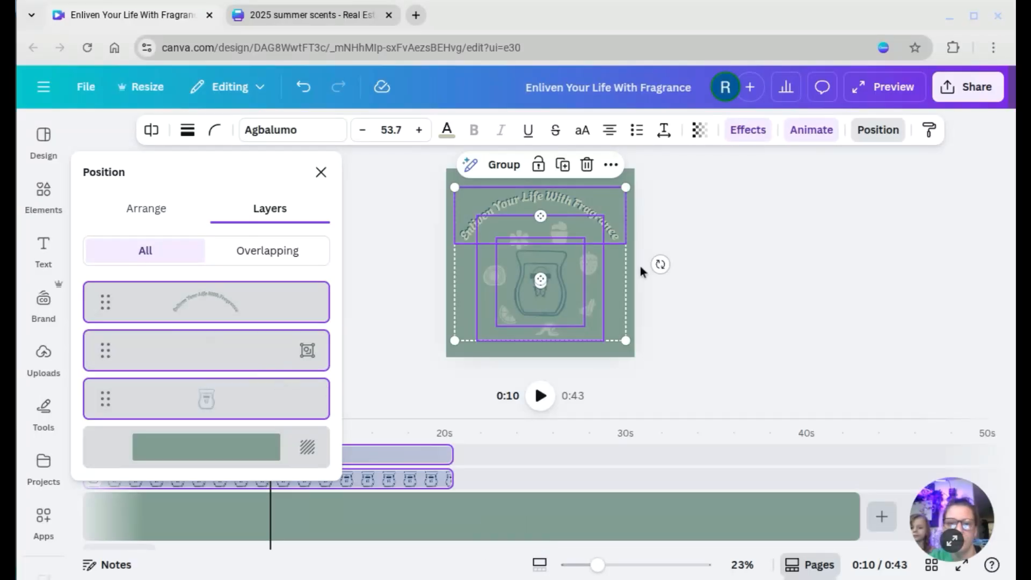
pyautogui.click(502, 165)
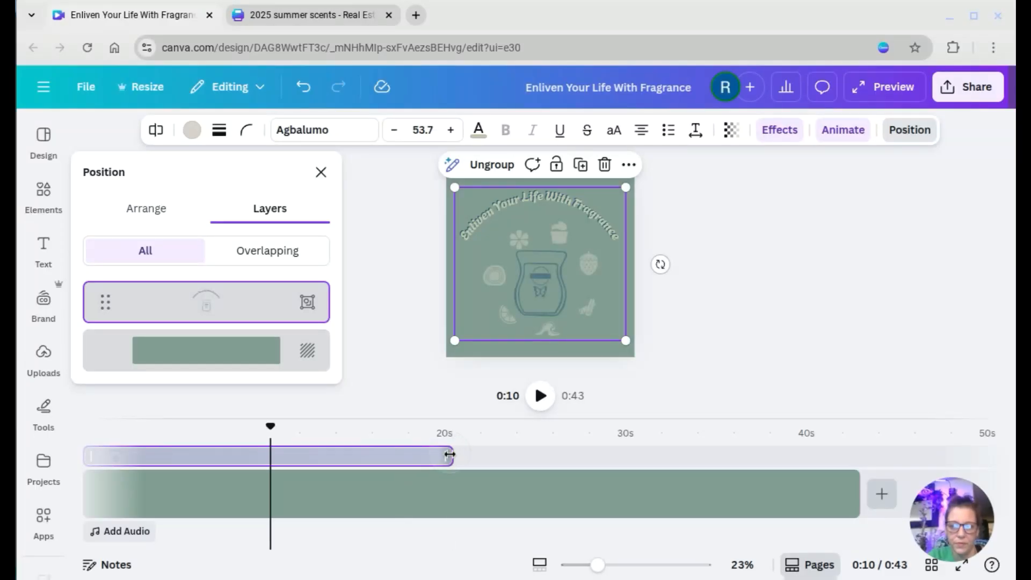
# Trim the grouped elements and the green background clip to 20 seconds, and return the playhead to the start
pyautogui.moveTo(449, 454)
pyautogui.mouseDown()
pyautogui.moveTo(376, 457)
pyautogui.moveTo(442, 452)
pyautogui.mouseUp()
pyautogui.click(587, 494)
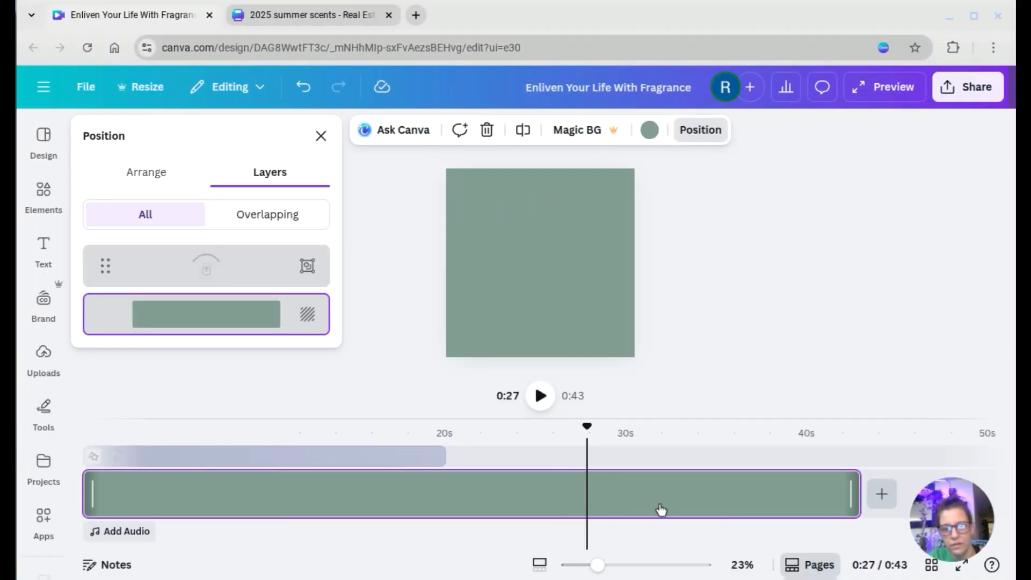
pyautogui.moveTo(851, 494); pyautogui.dragTo(444, 494)
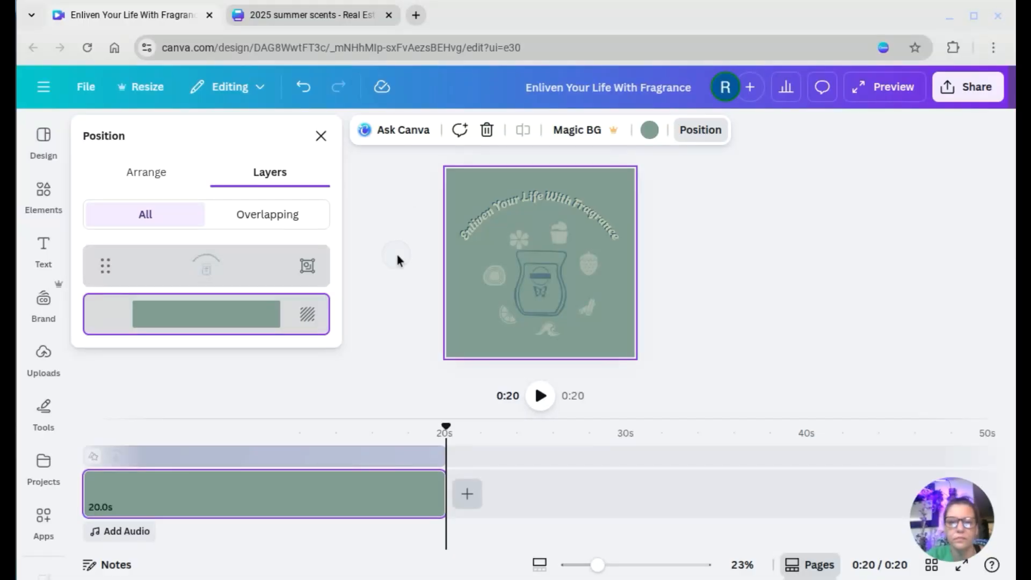
pyautogui.click(401, 290)
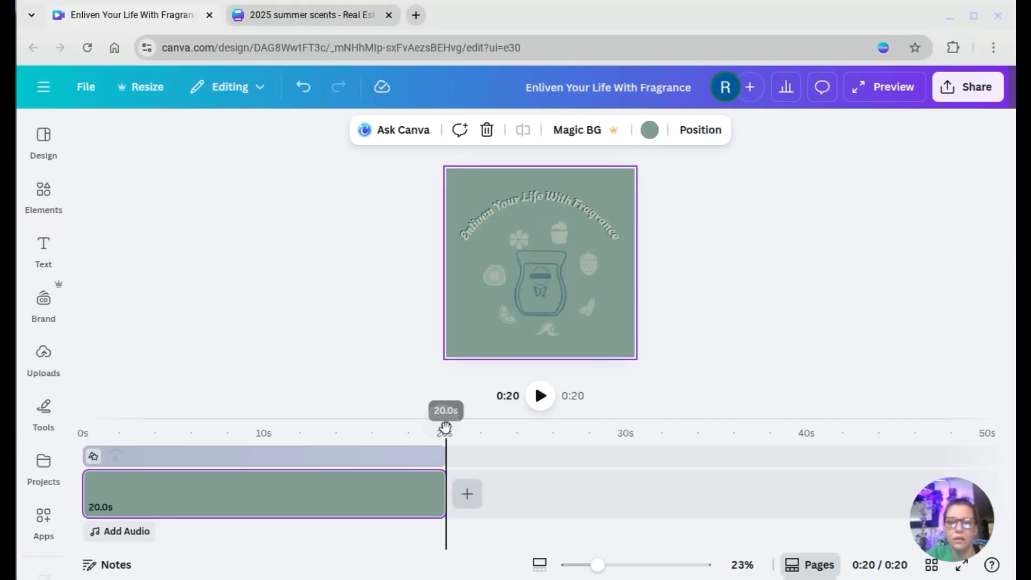
pyautogui.moveTo(445, 430); pyautogui.dragTo(91, 433)
pyautogui.moveTo(48, 430); pyautogui.dragTo(24, 431)
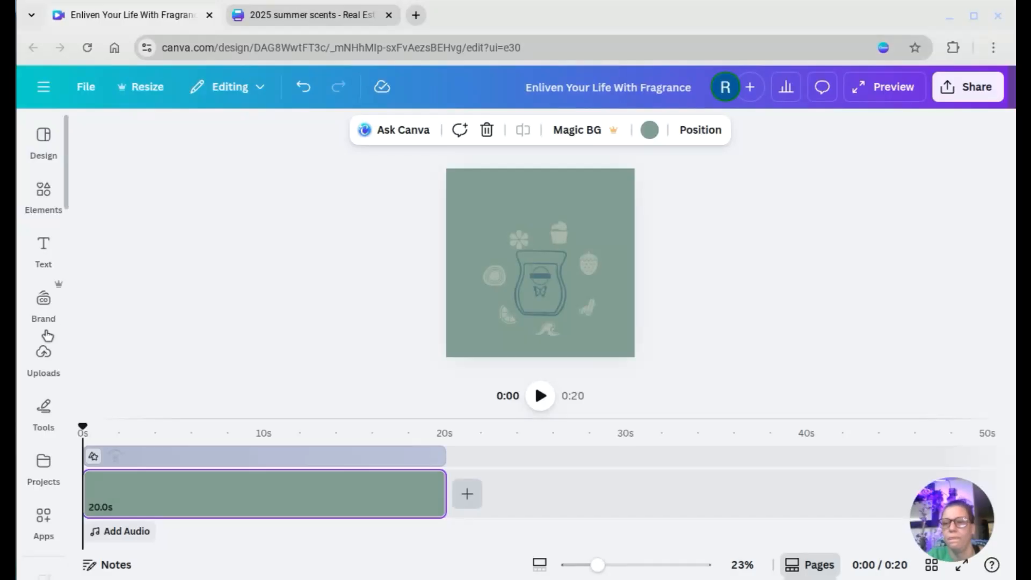
# Insert the brown Scentsy Fragrance Consultant wordmark from the Brand Kit graphics at the start of the timeline
pyautogui.click(44, 300)
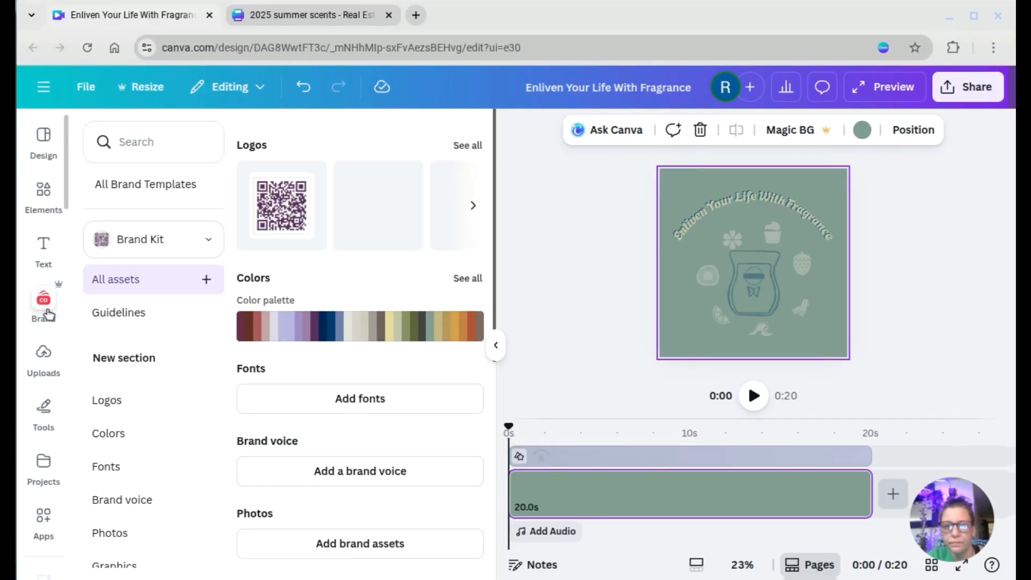
pyautogui.click(684, 316)
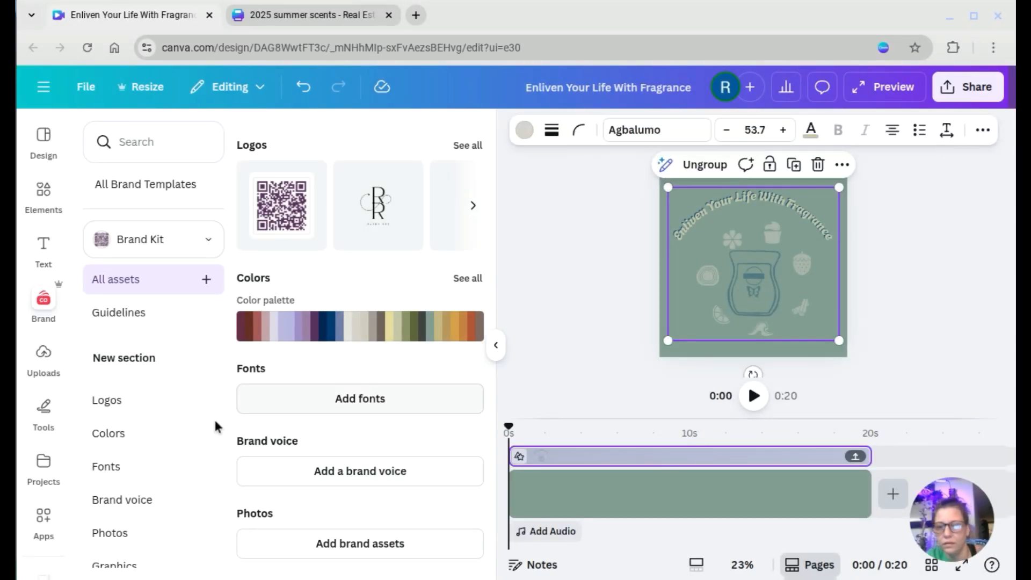
pyautogui.scroll(-4, 382, 373)
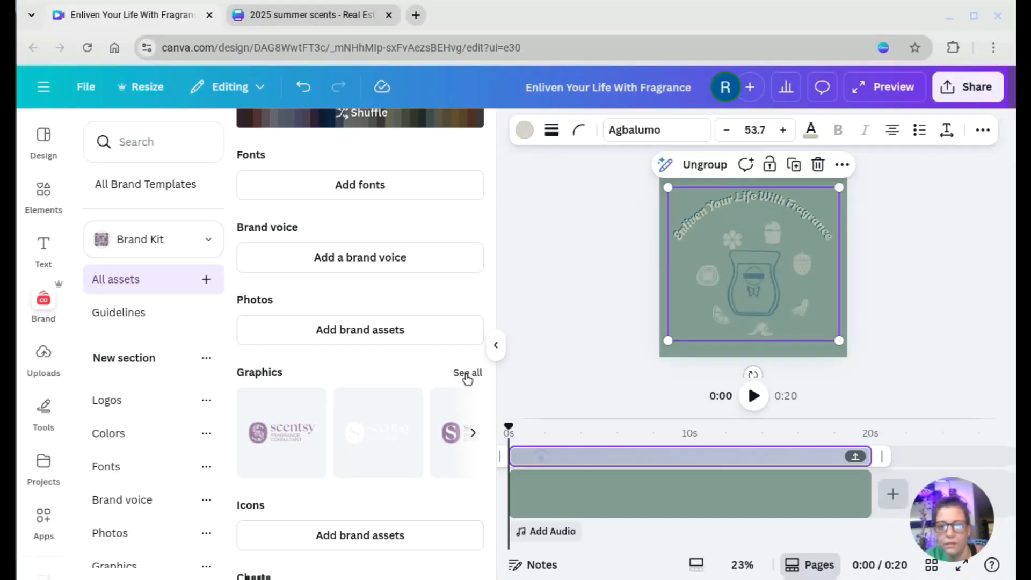
pyautogui.click(467, 374)
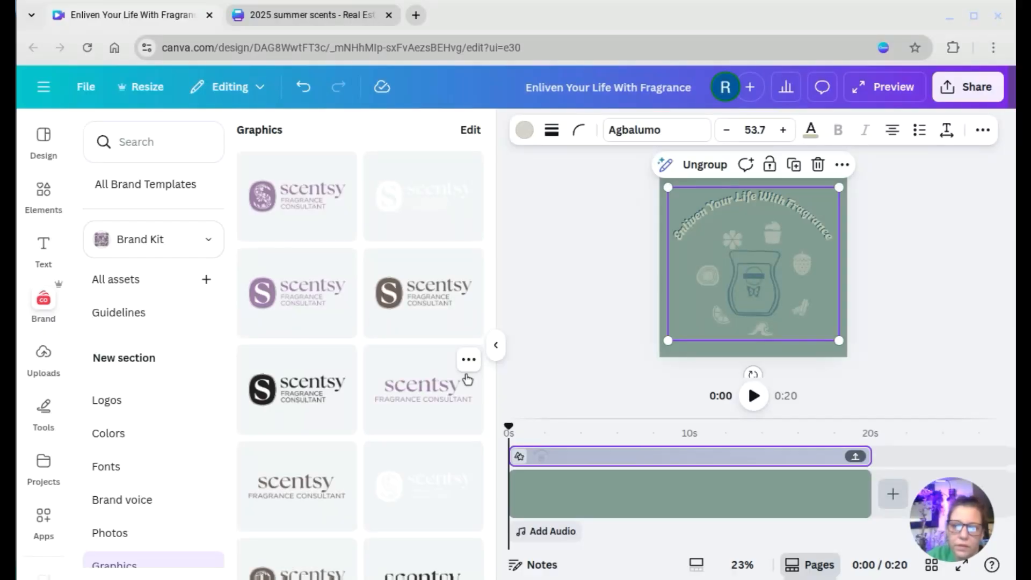
pyautogui.scroll(-3, 467, 379)
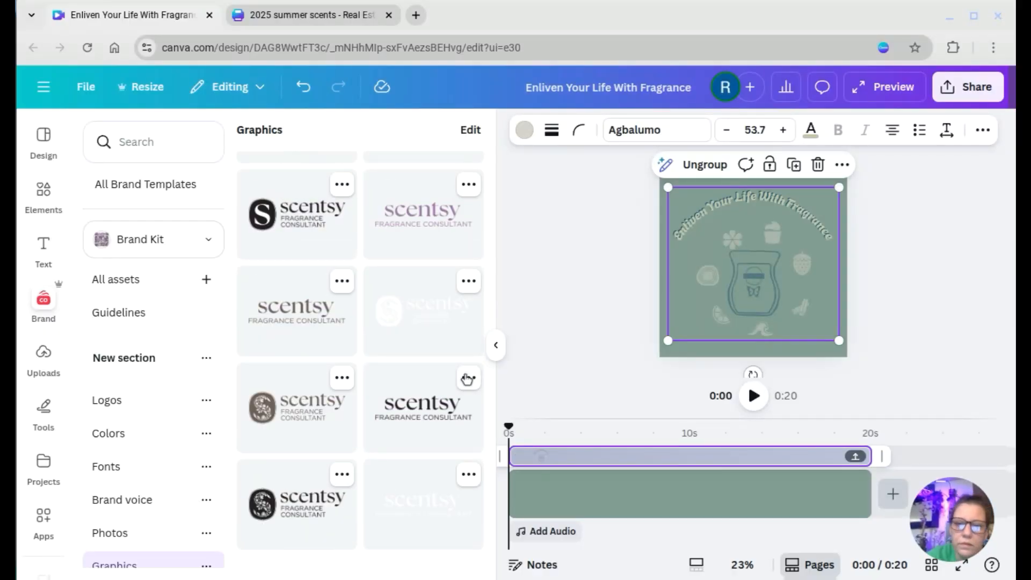
pyautogui.click(466, 380)
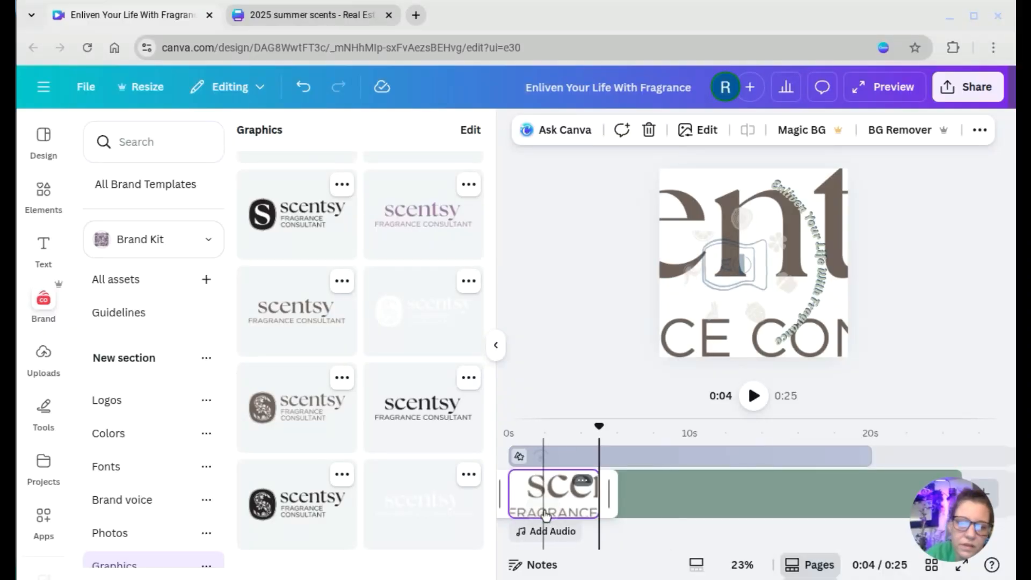
# Move the wordmark off the page sequence onto its own track above the green background and extend it to 20 seconds
pyautogui.moveTo(546, 515); pyautogui.dragTo(587, 458)
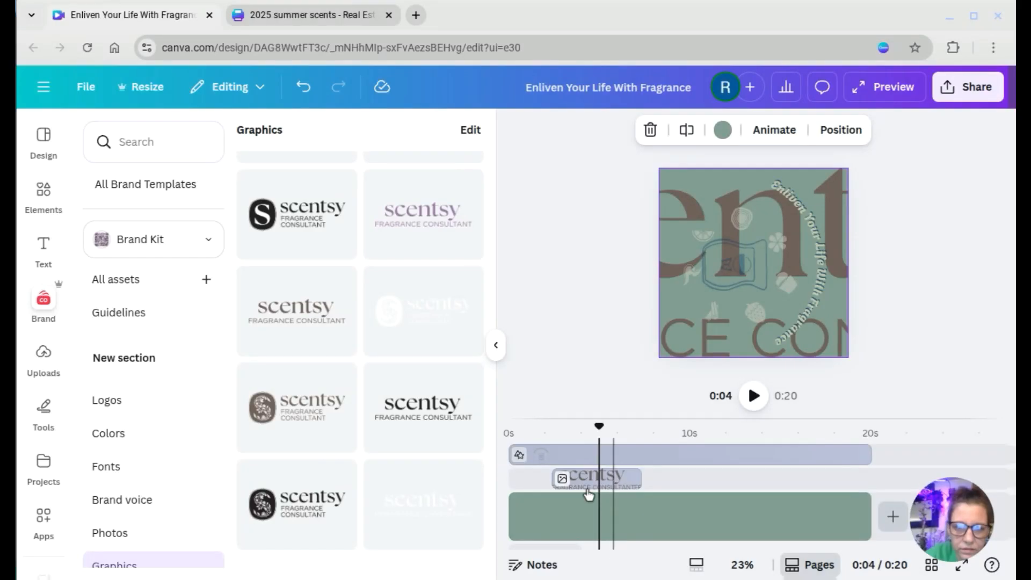
pyautogui.moveTo(618, 491); pyautogui.dragTo(872, 485)
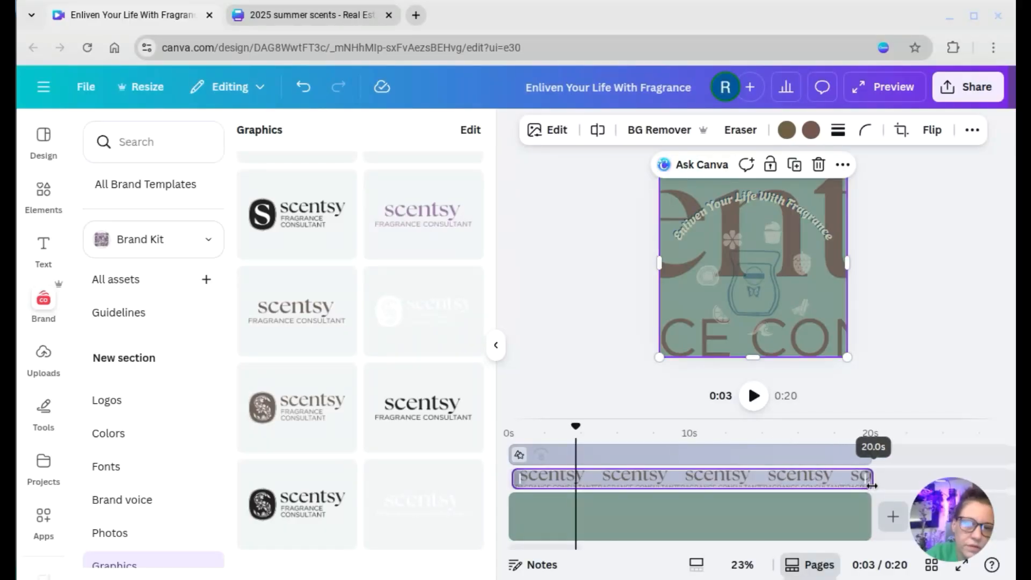
# Shrink the cropped wordmark, widen its frame and move it to the lower left part of the design
pyautogui.click(678, 277)
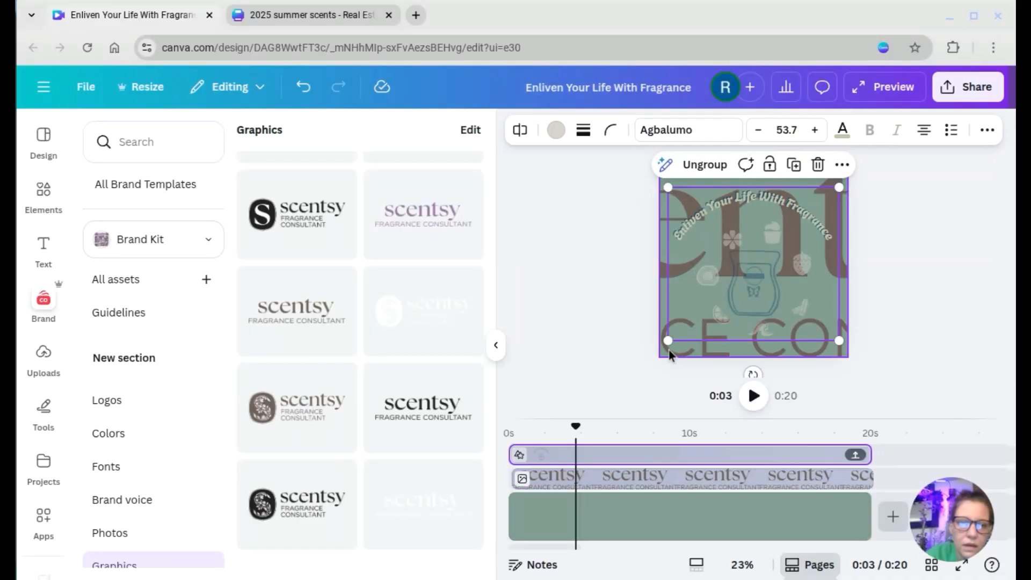
pyautogui.click(669, 350)
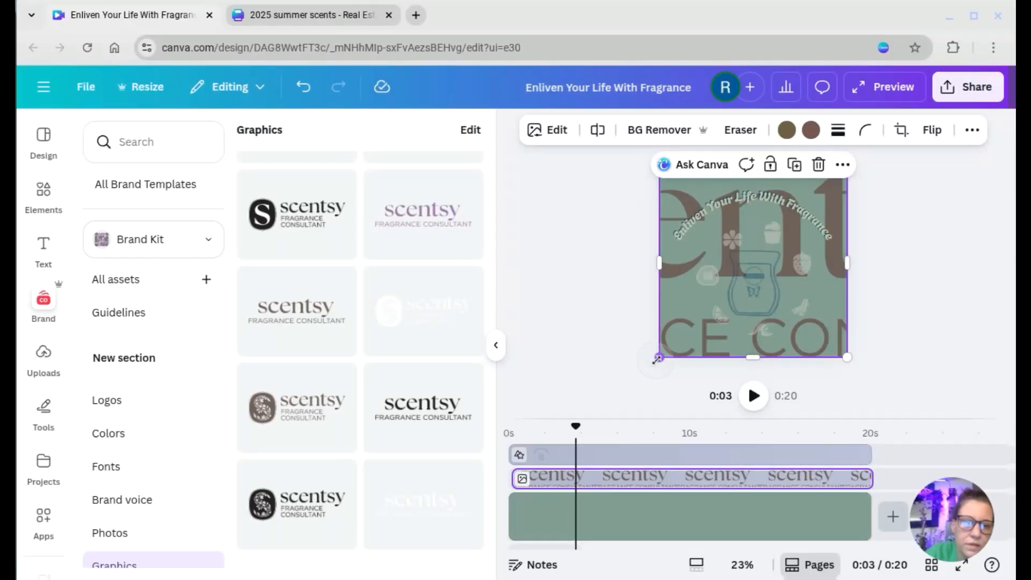
pyautogui.moveTo(657, 358); pyautogui.dragTo(817, 199)
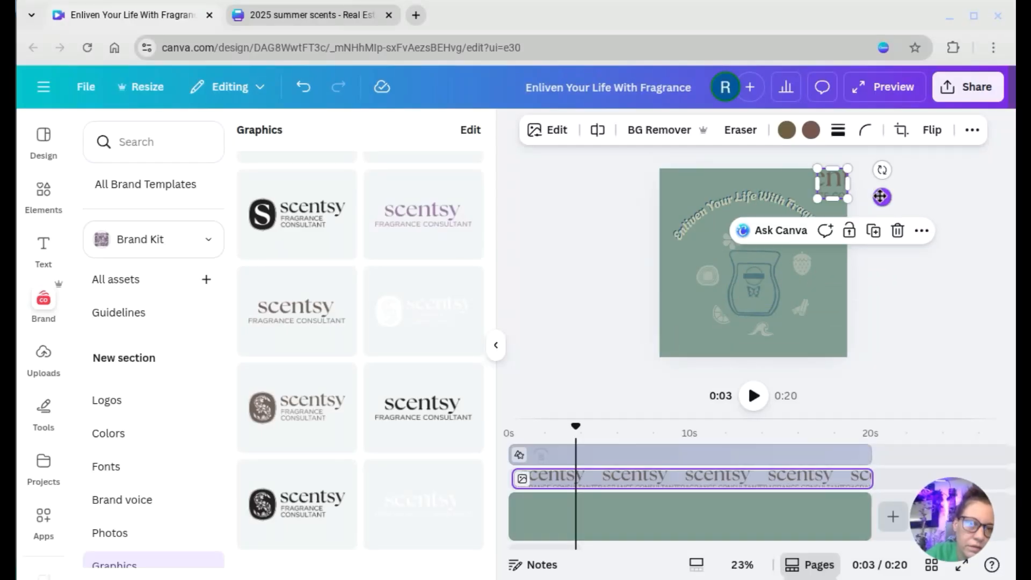
pyautogui.moveTo(881, 197); pyautogui.dragTo(868, 347)
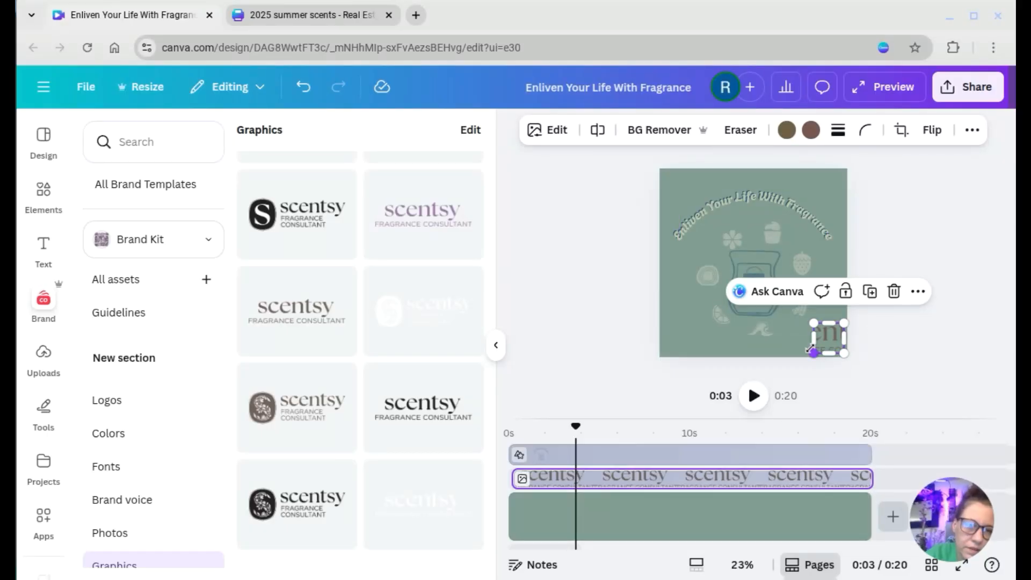
pyautogui.moveTo(813, 338); pyautogui.dragTo(766, 338)
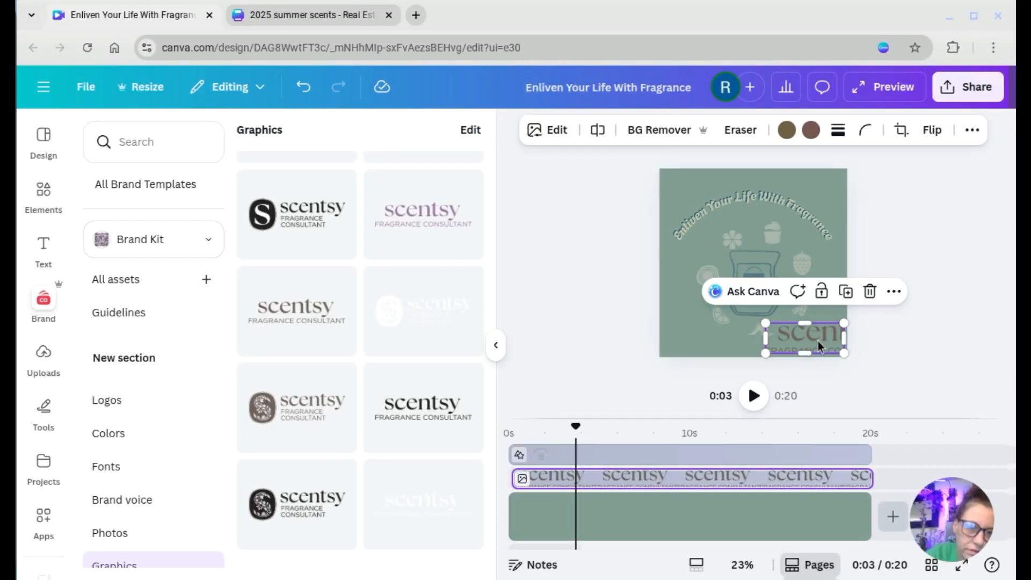
pyautogui.moveTo(824, 337); pyautogui.dragTo(739, 330)
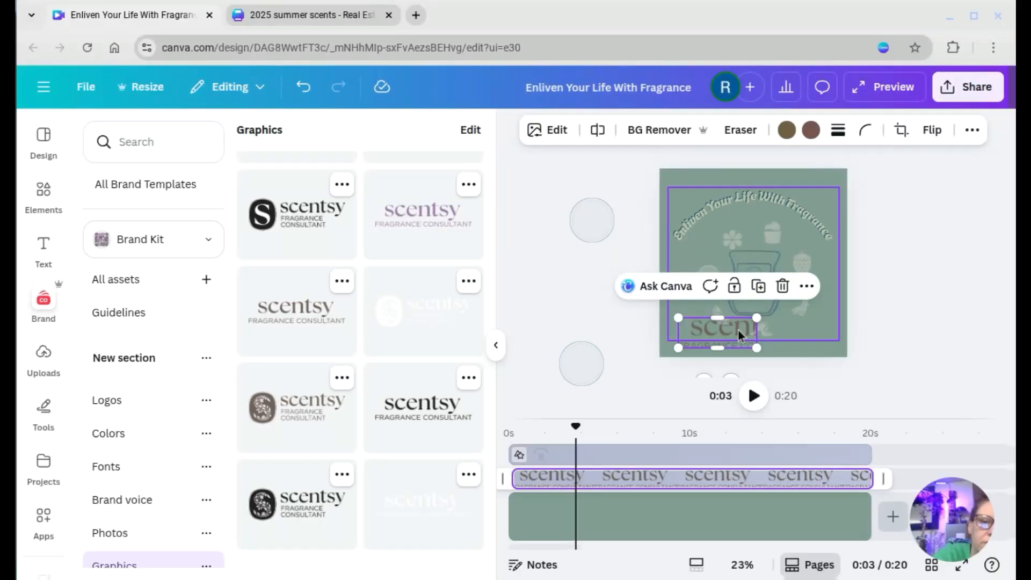
# Expand the wordmark's crop frame sideways and downward to uncover the full Scentsy Fragrance Consultant lettering
pyautogui.keyDown('ctrl'); pyautogui.scroll(3, 739, 330); pyautogui.keyUp('ctrl')
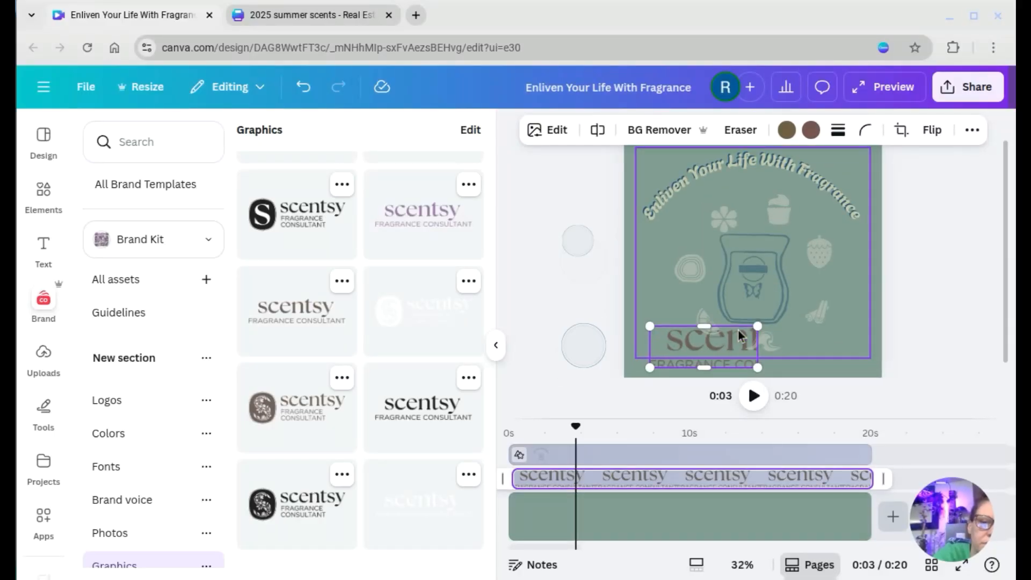
pyautogui.click(497, 349)
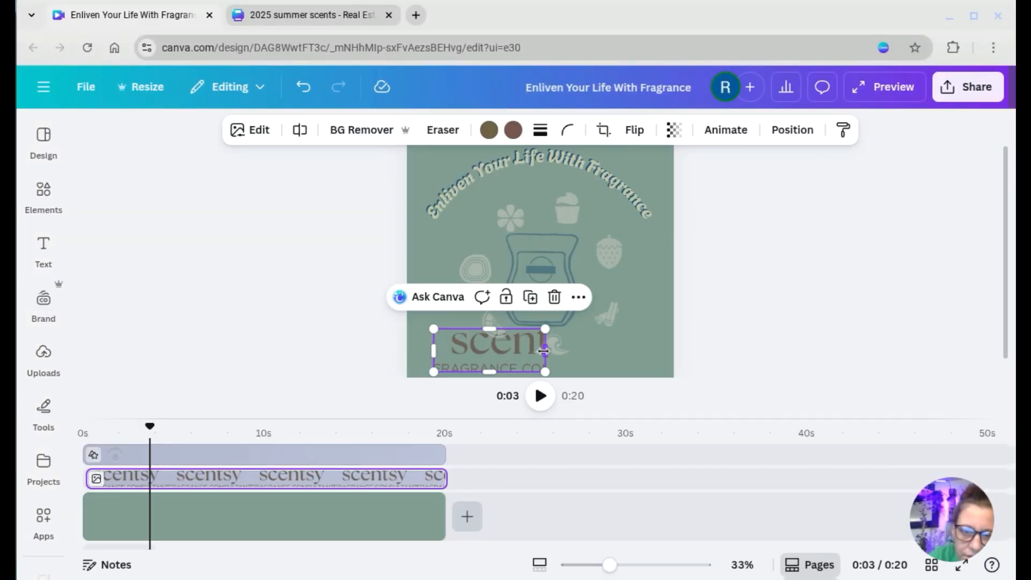
pyautogui.moveTo(544, 350); pyautogui.dragTo(615, 355)
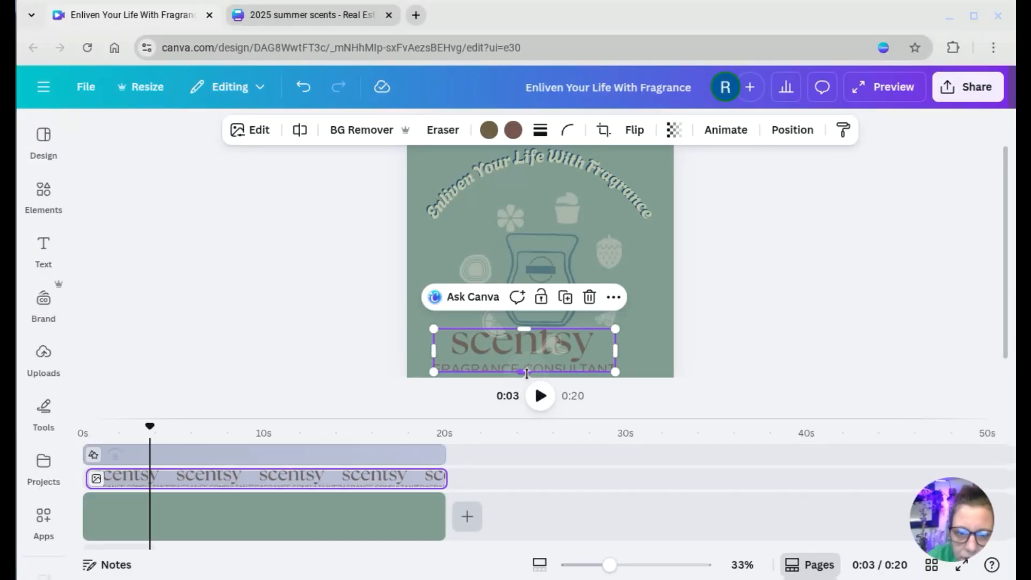
pyautogui.moveTo(525, 372); pyautogui.dragTo(526, 376)
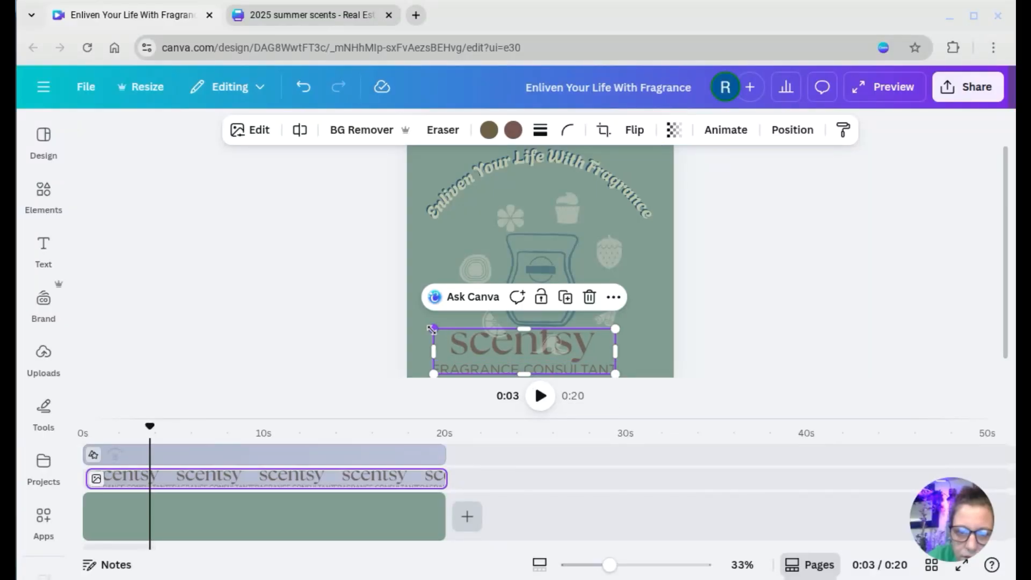
# Scale the full wordmark down and centre it along the bottom edge of the design, below the icons
pyautogui.moveTo(432, 328); pyautogui.dragTo(547, 391)
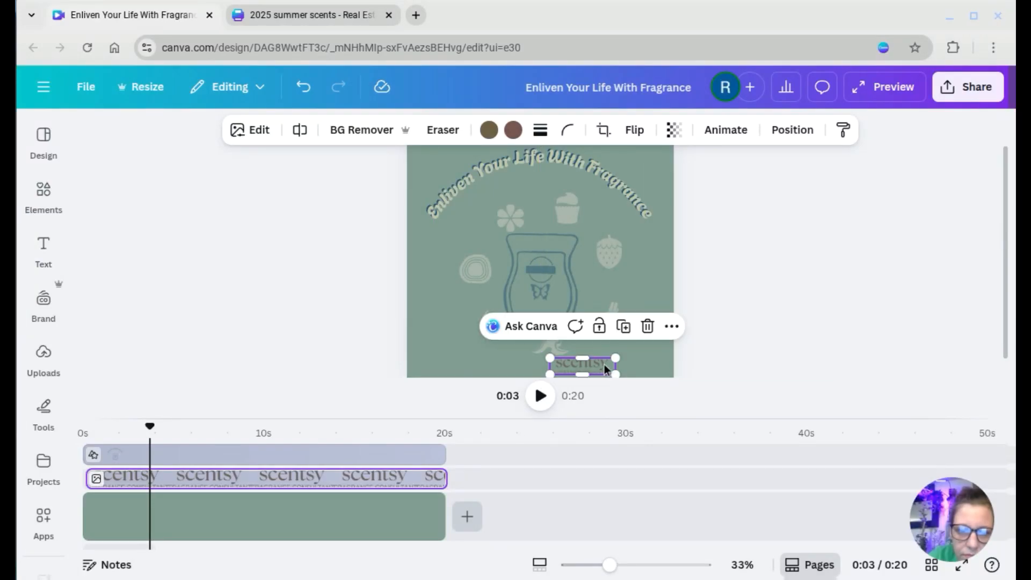
pyautogui.moveTo(604, 366); pyautogui.dragTo(560, 369)
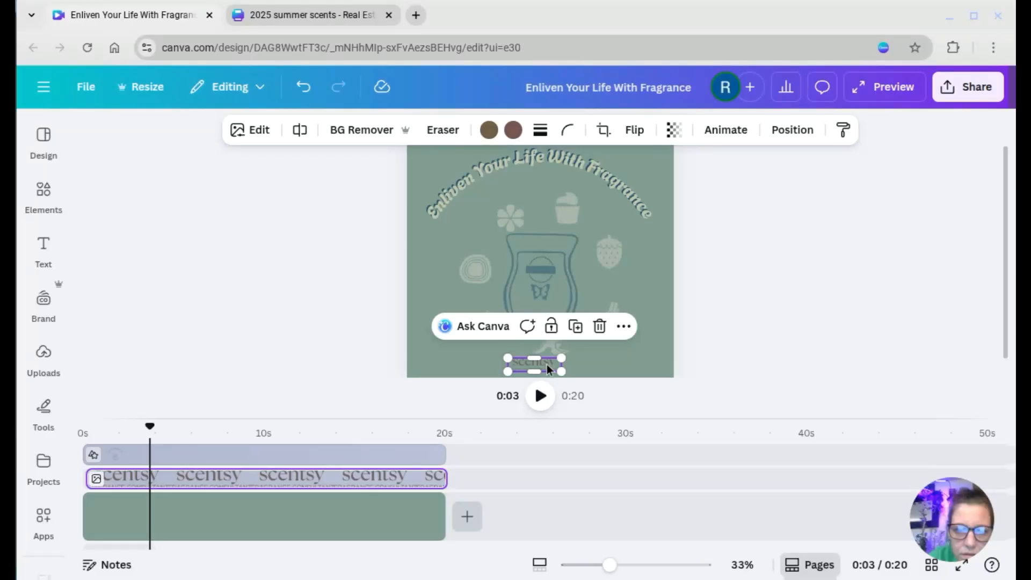
pyautogui.moveTo(546, 365); pyautogui.dragTo(556, 368)
# Preview the video to check the rotating group against the wordmark, and return to the editor
pyautogui.moveTo(317, 338); pyautogui.dragTo(899, 90)
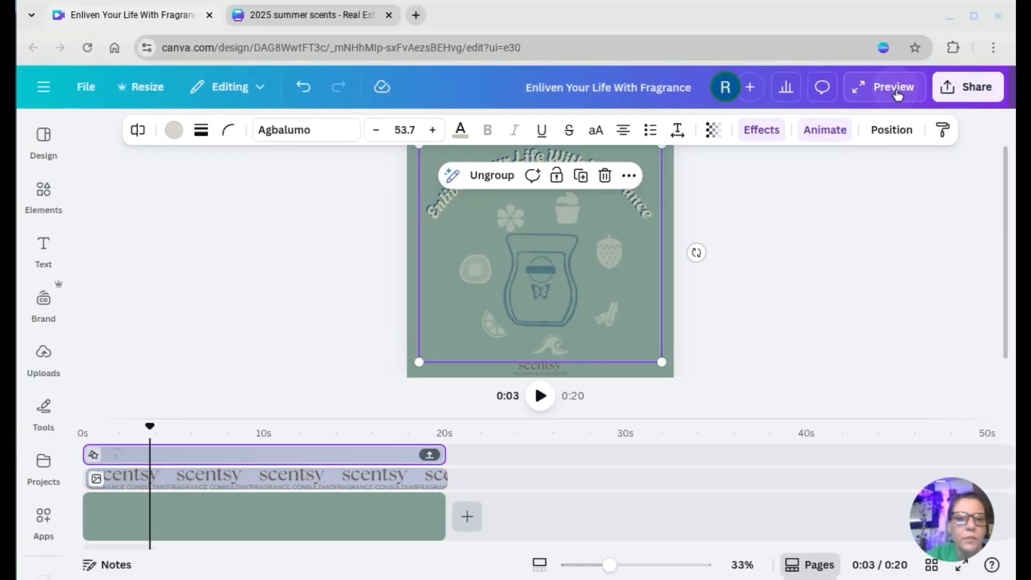
pyautogui.click(894, 87)
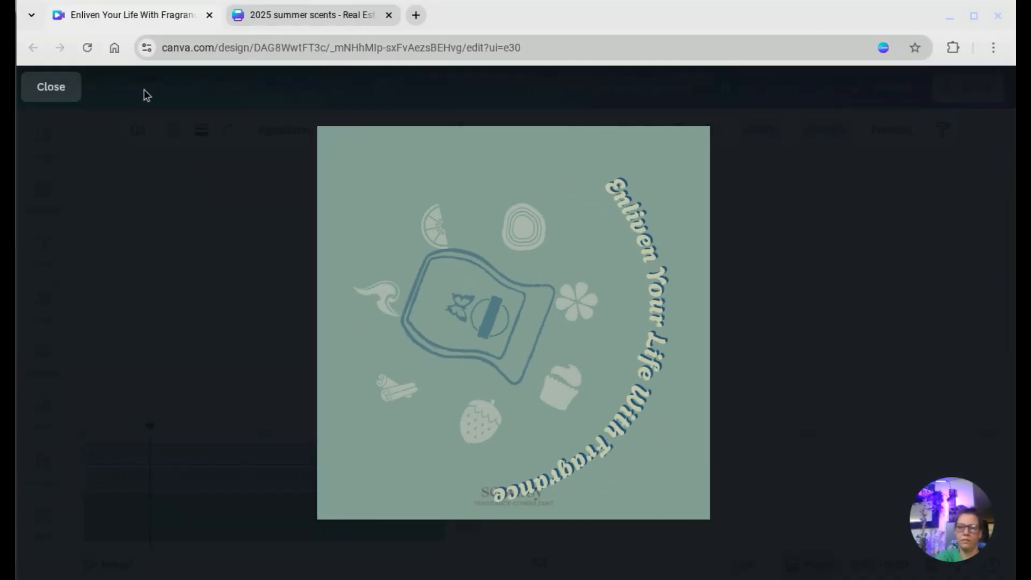
pyautogui.click(52, 100)
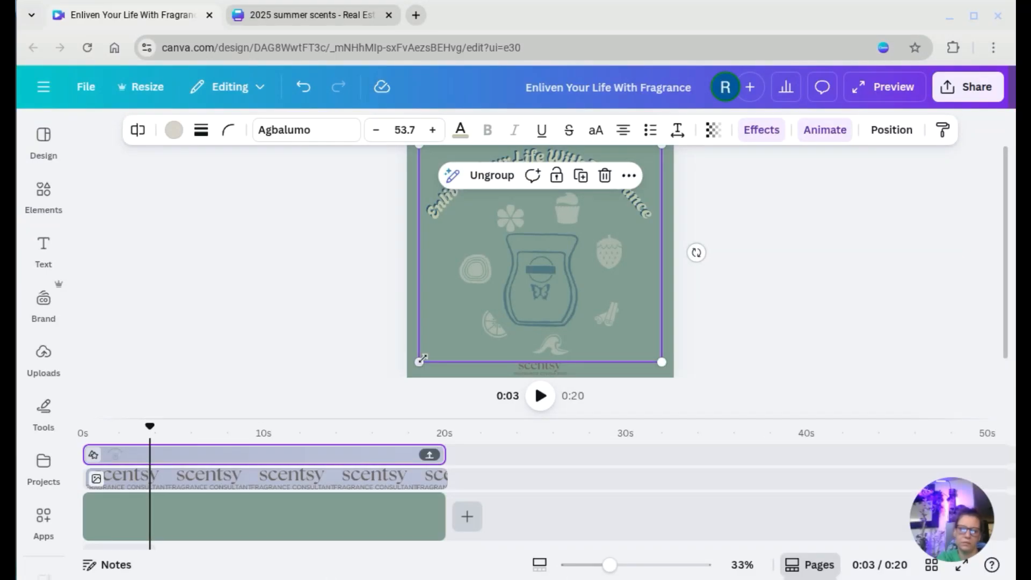
# Scale the headline, icons and jar group down slightly and centre it higher on the design, clear of the wordmark
pyautogui.moveTo(422, 357); pyautogui.dragTo(424, 348)
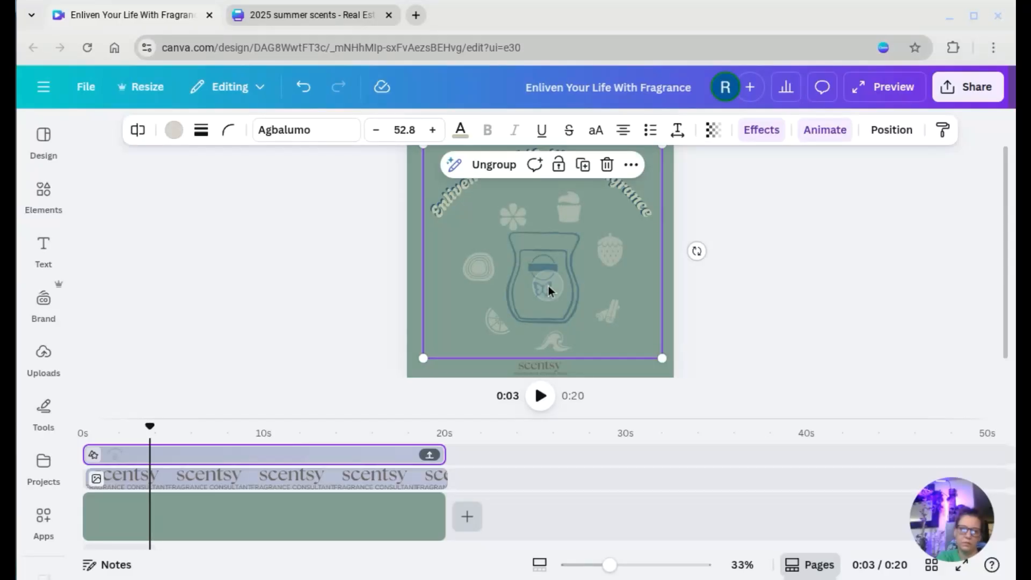
pyautogui.moveTo(544, 286); pyautogui.dragTo(543, 281)
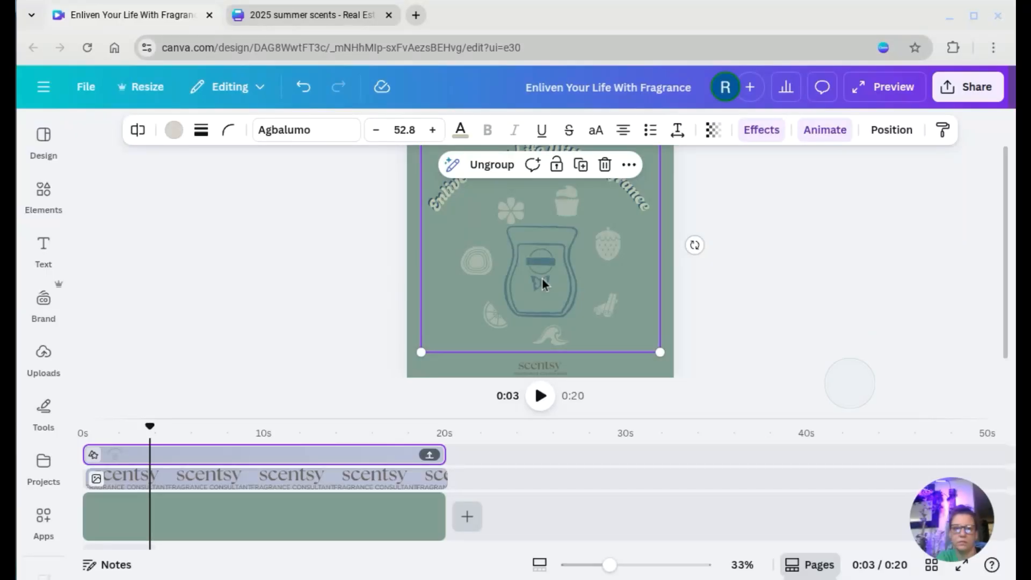
pyautogui.hotkey('ctrl', 'z')
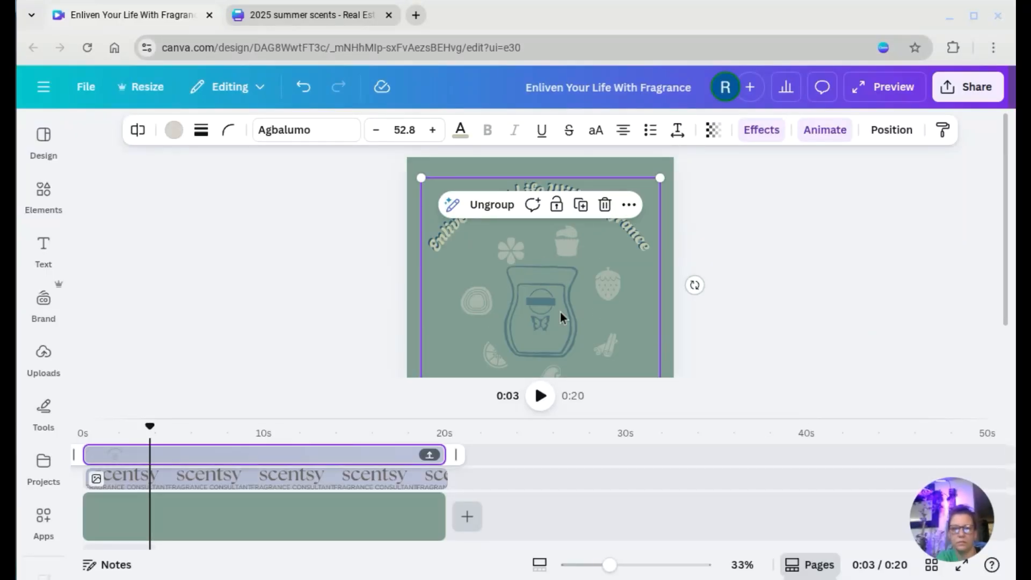
pyautogui.moveTo(562, 323); pyautogui.dragTo(558, 320)
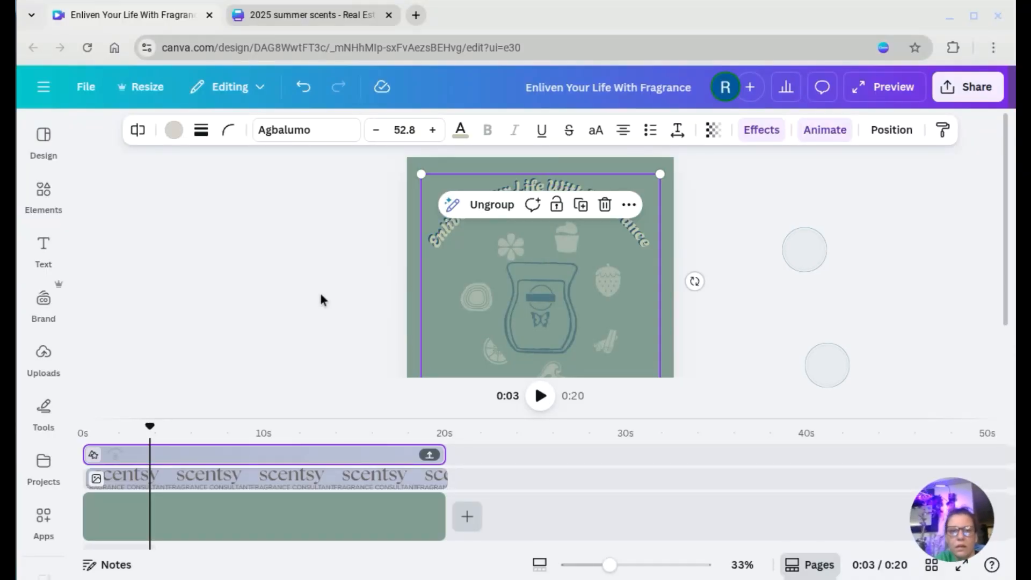
pyautogui.scroll(-3, 321, 299)
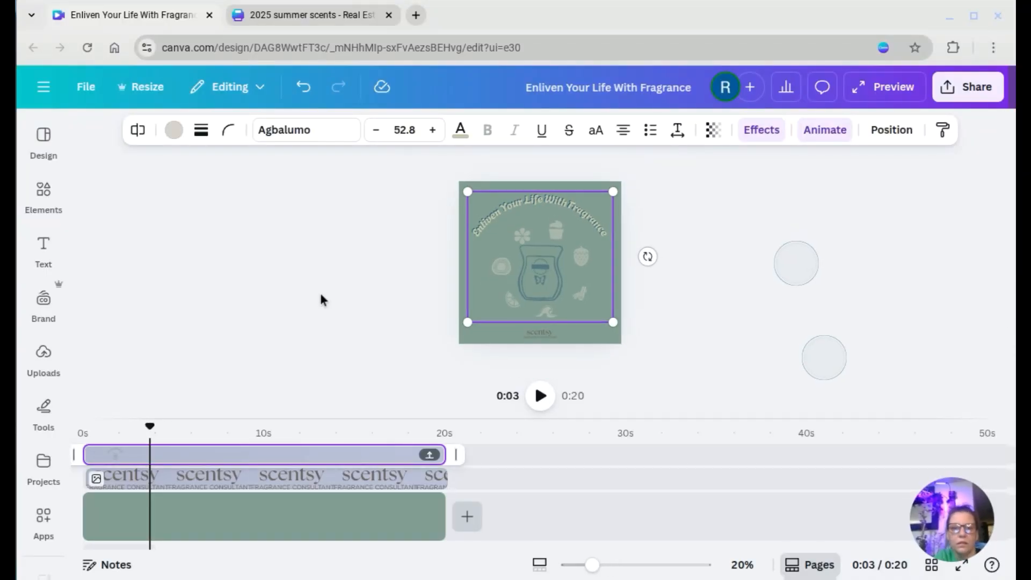
pyautogui.click(330, 263)
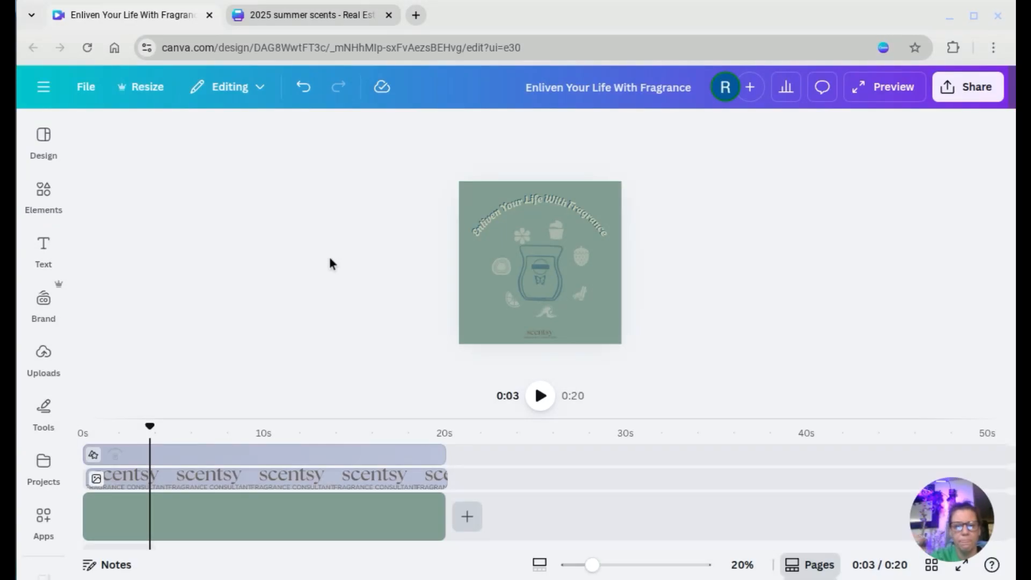
# Ungroup the headline, icons and jar, and group only the seven scent icons around the jar
pyautogui.click(545, 287)
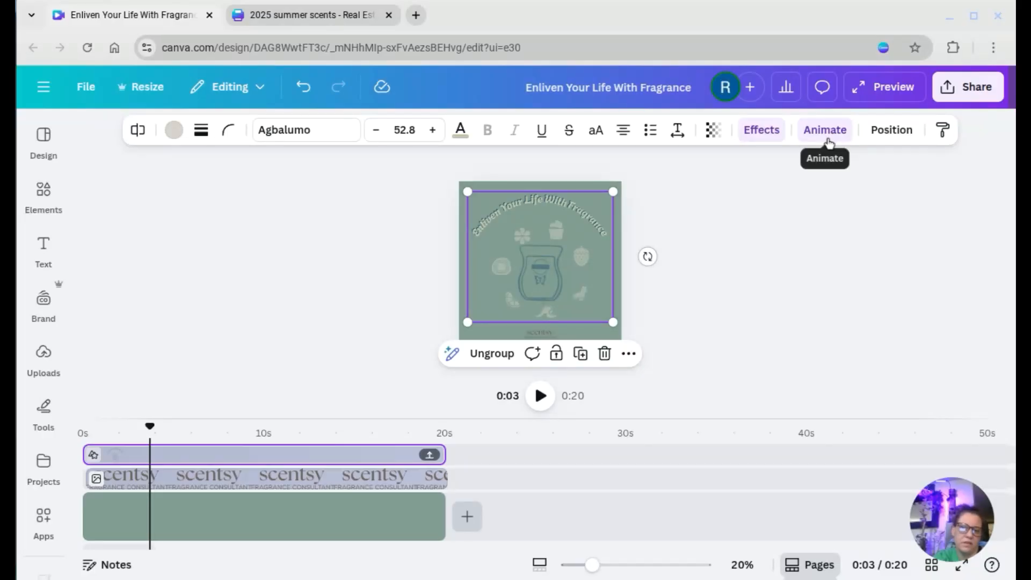
pyautogui.click(489, 357)
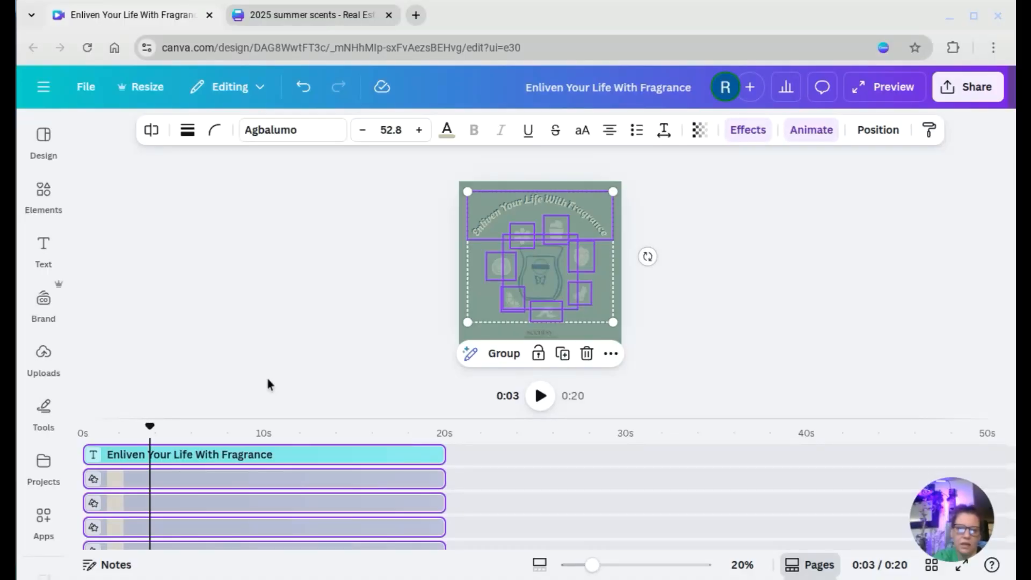
pyautogui.click(498, 329)
pyautogui.click(500, 268)
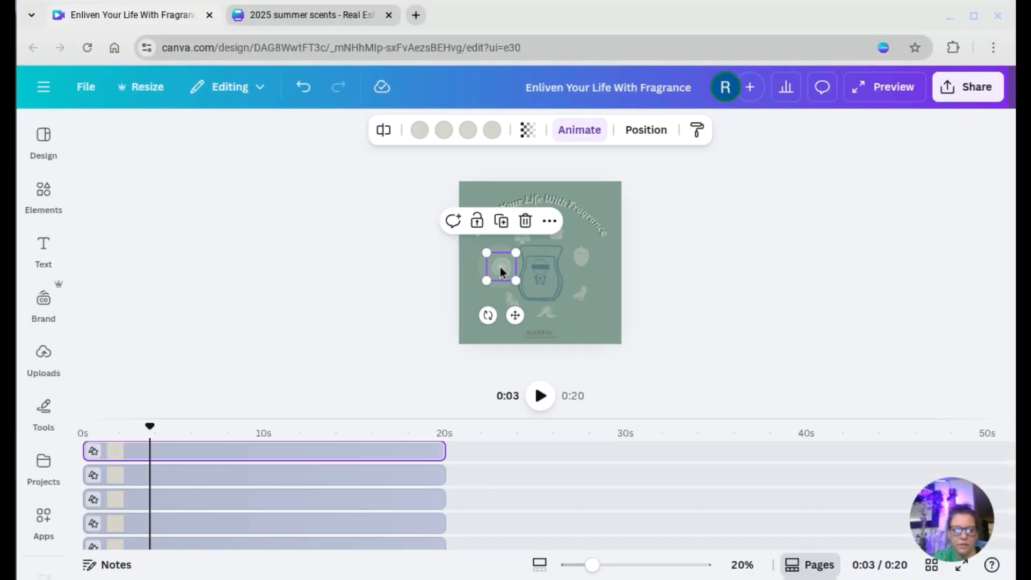
pyautogui.keyDown('shift'); pyautogui.click(507, 297); pyautogui.keyUp('shift')
pyautogui.keyDown('shift'); pyautogui.click(556, 318); pyautogui.keyUp('shift')
pyautogui.keyDown('shift'); pyautogui.click(580, 293); pyautogui.keyUp('shift')
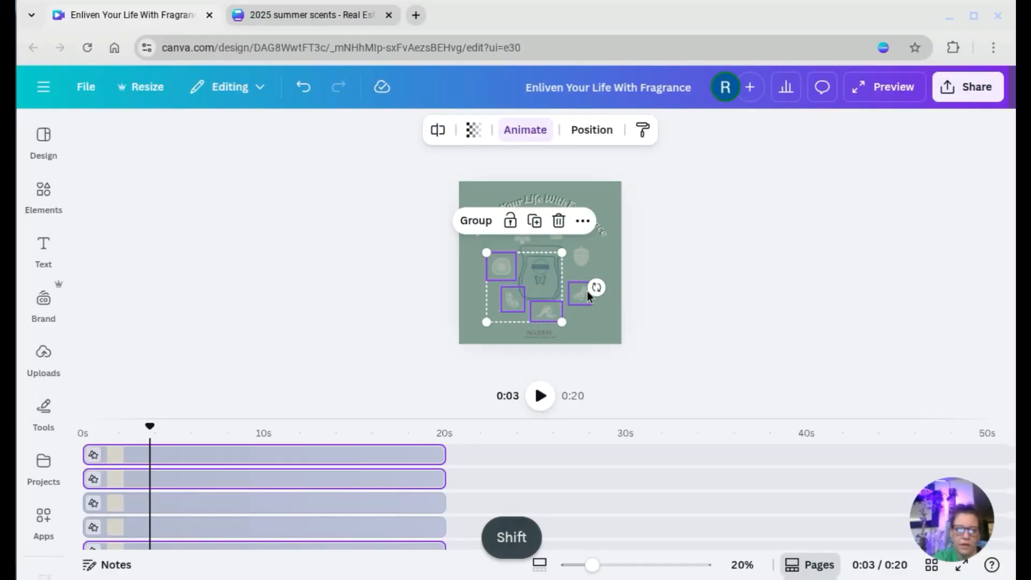
pyautogui.keyDown('shift'); pyautogui.click(582, 259); pyautogui.keyUp('shift')
pyautogui.keyDown('shift'); pyautogui.click(522, 244); pyautogui.keyUp('shift')
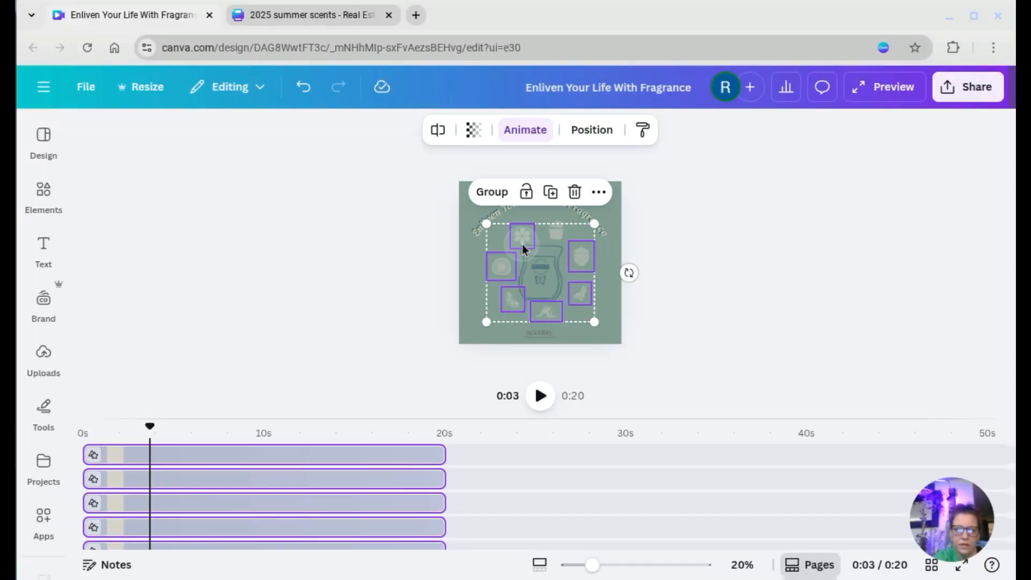
pyautogui.keyDown('shift'); pyautogui.click(556, 241); pyautogui.keyUp('shift')
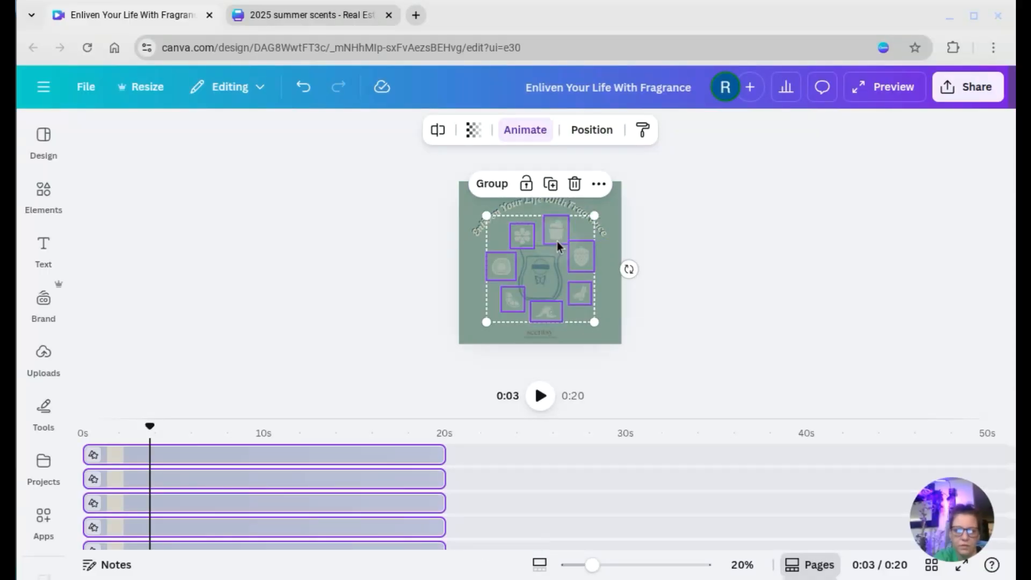
pyautogui.click(492, 185)
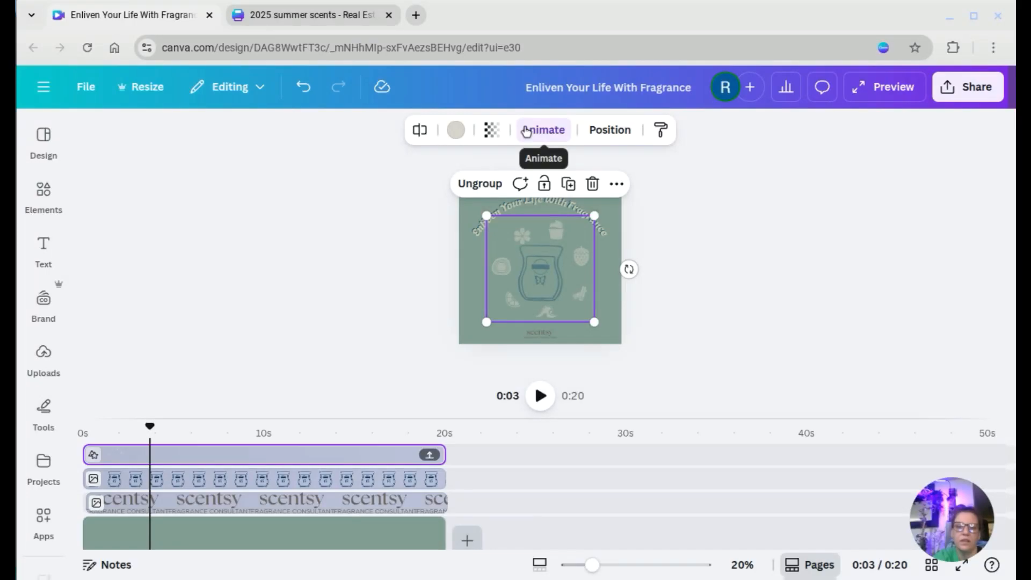
# Apply the Rotate add-on effect to the new icon group and preview the video
pyautogui.click(526, 131)
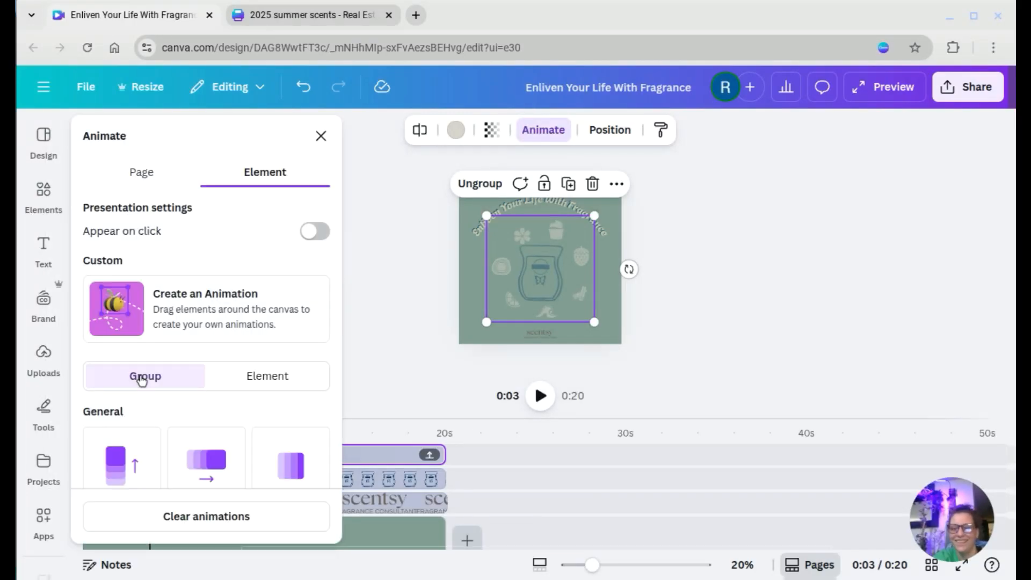
pyautogui.scroll(-10, 140, 377)
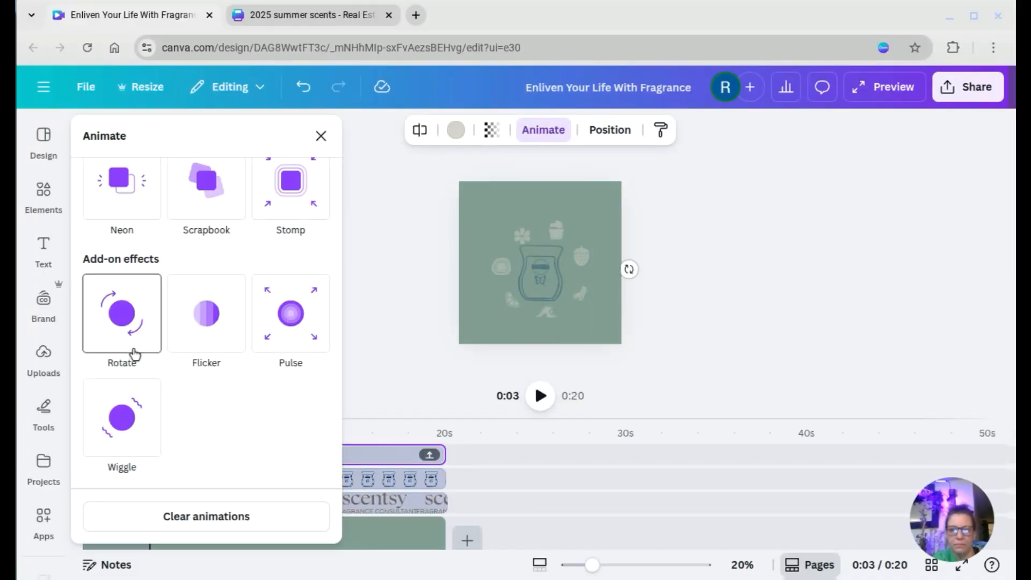
pyautogui.click(133, 351)
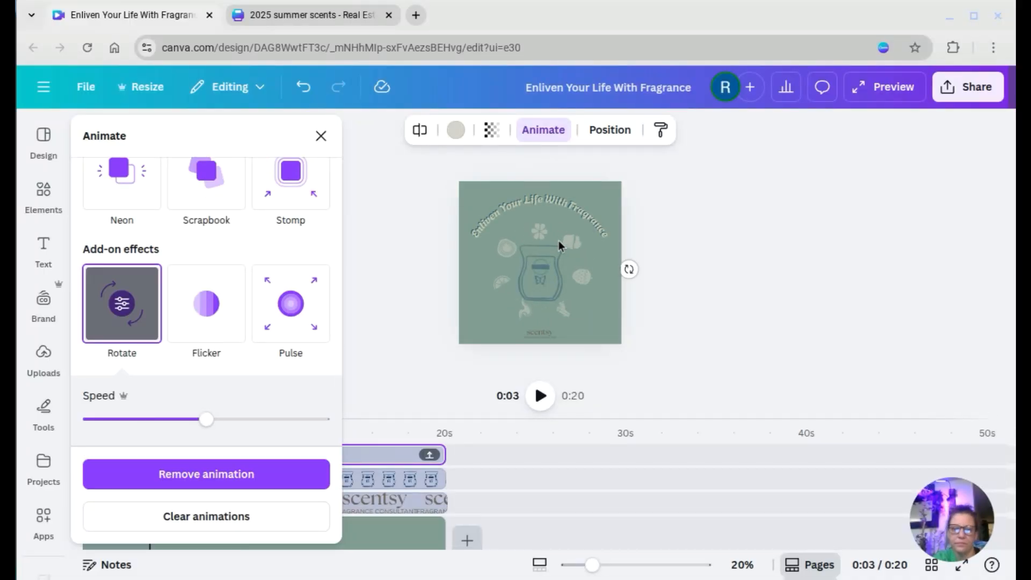
pyautogui.click(900, 92)
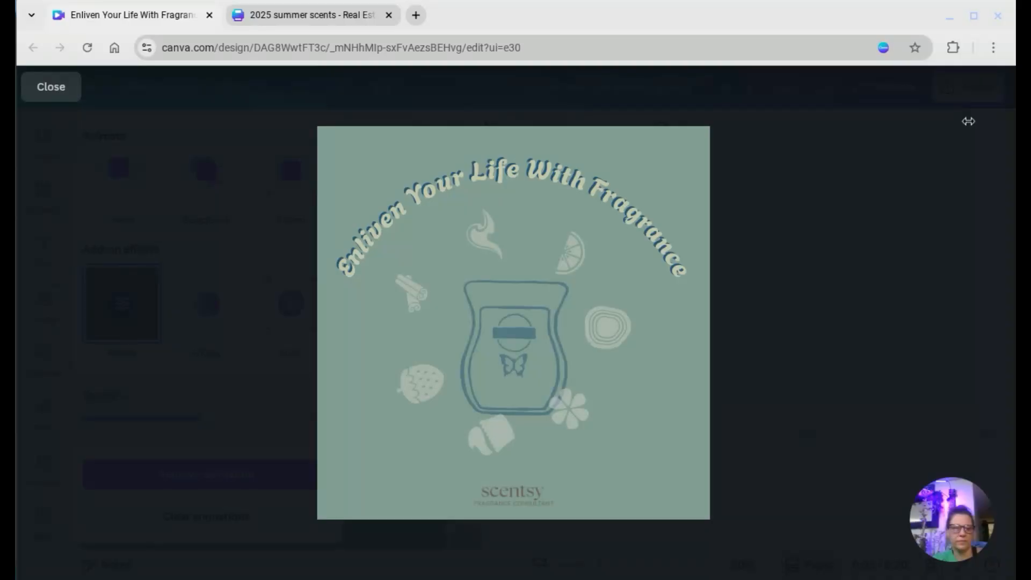
pyautogui.click(52, 89)
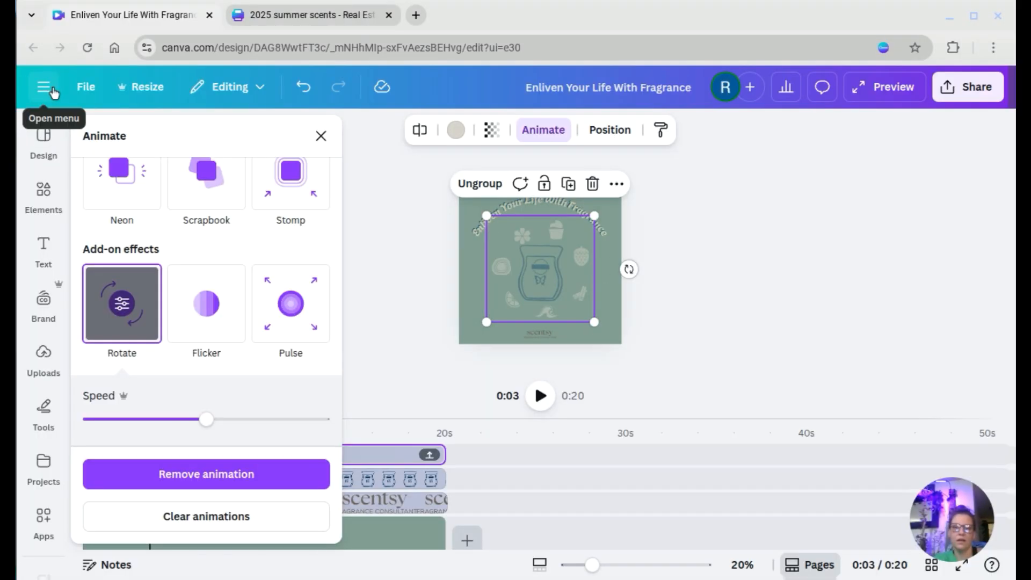
# Open the download settings for exporting the design as an MP4 Video
pyautogui.click(946, 96)
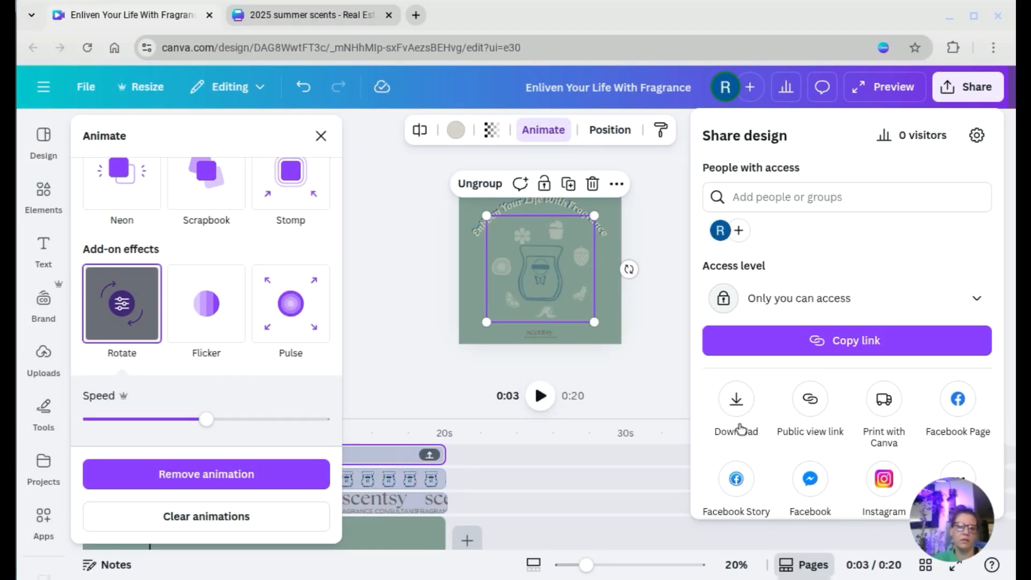
pyautogui.click(737, 400)
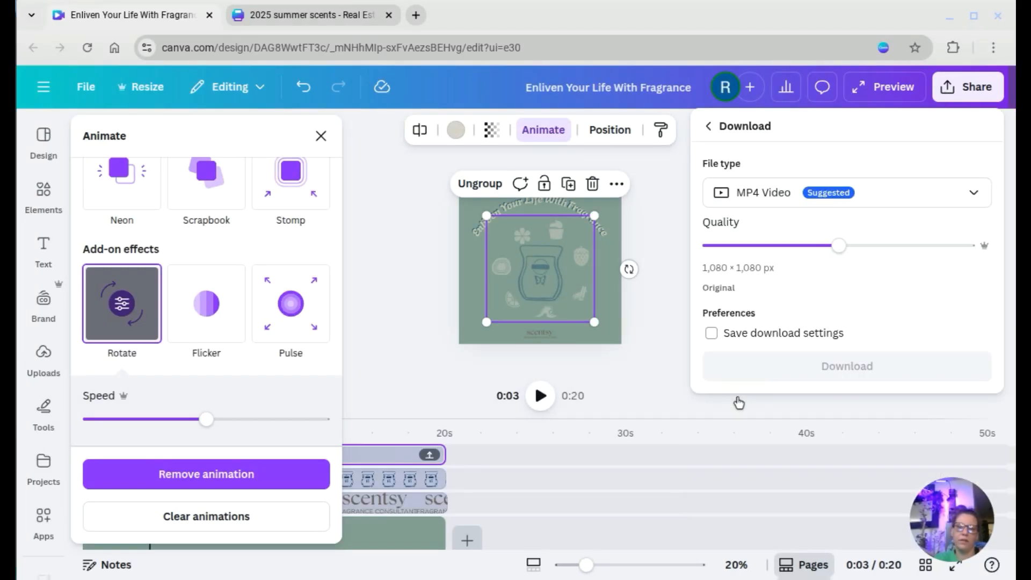